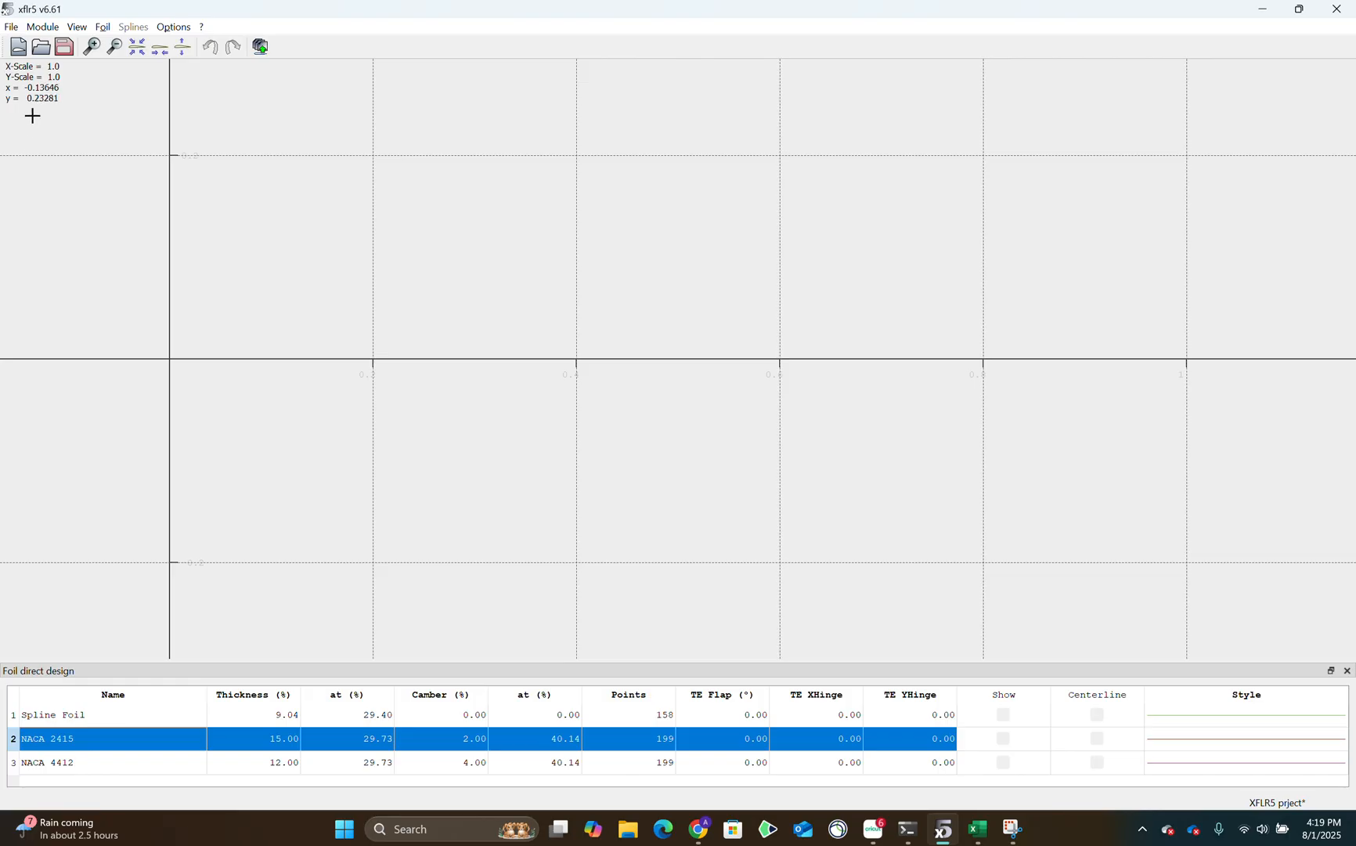
Open the NACA foil generator in Direct Foil Design with the 4-digit code 2415 and 200 panels.
click(37, 27)
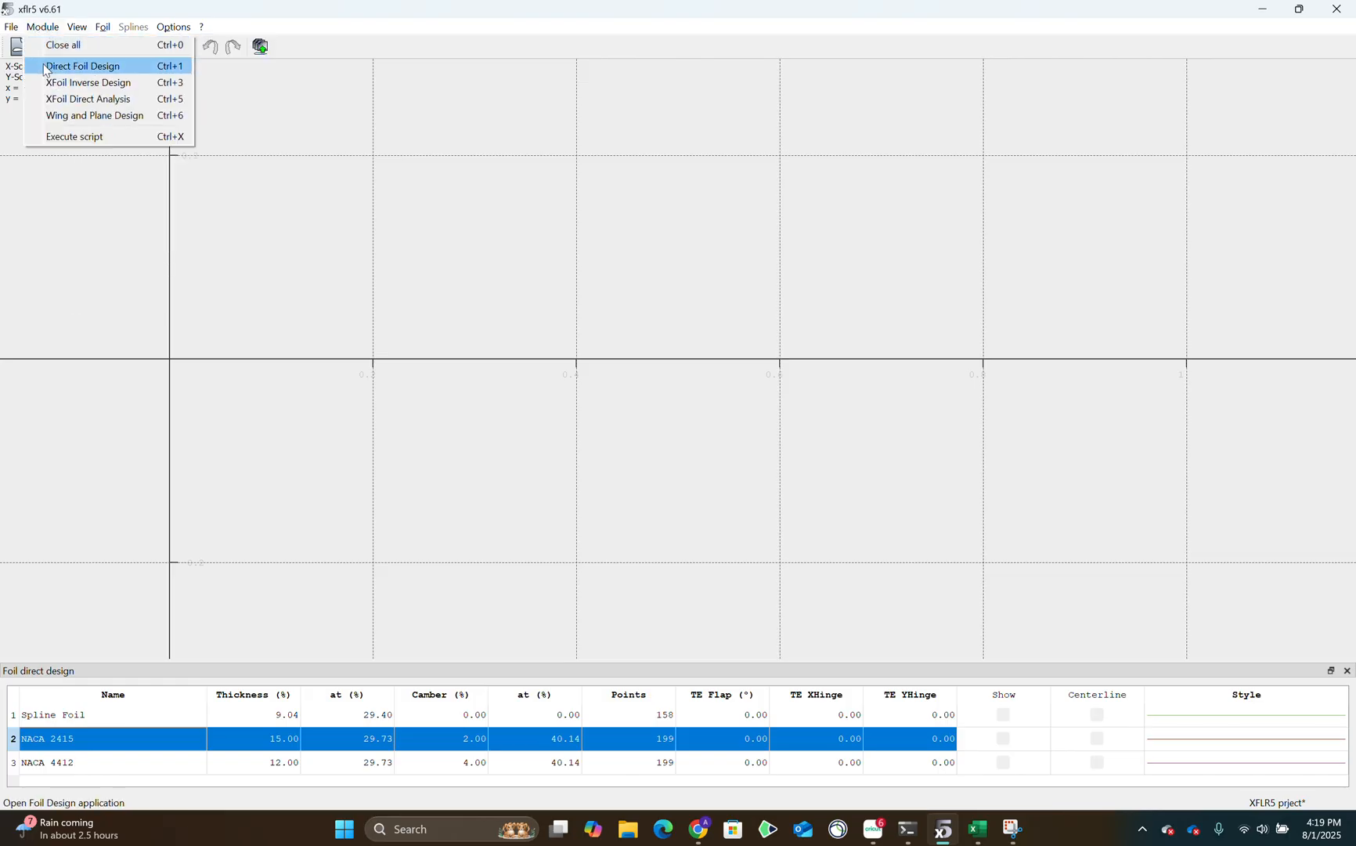
click(82, 65)
click(103, 27)
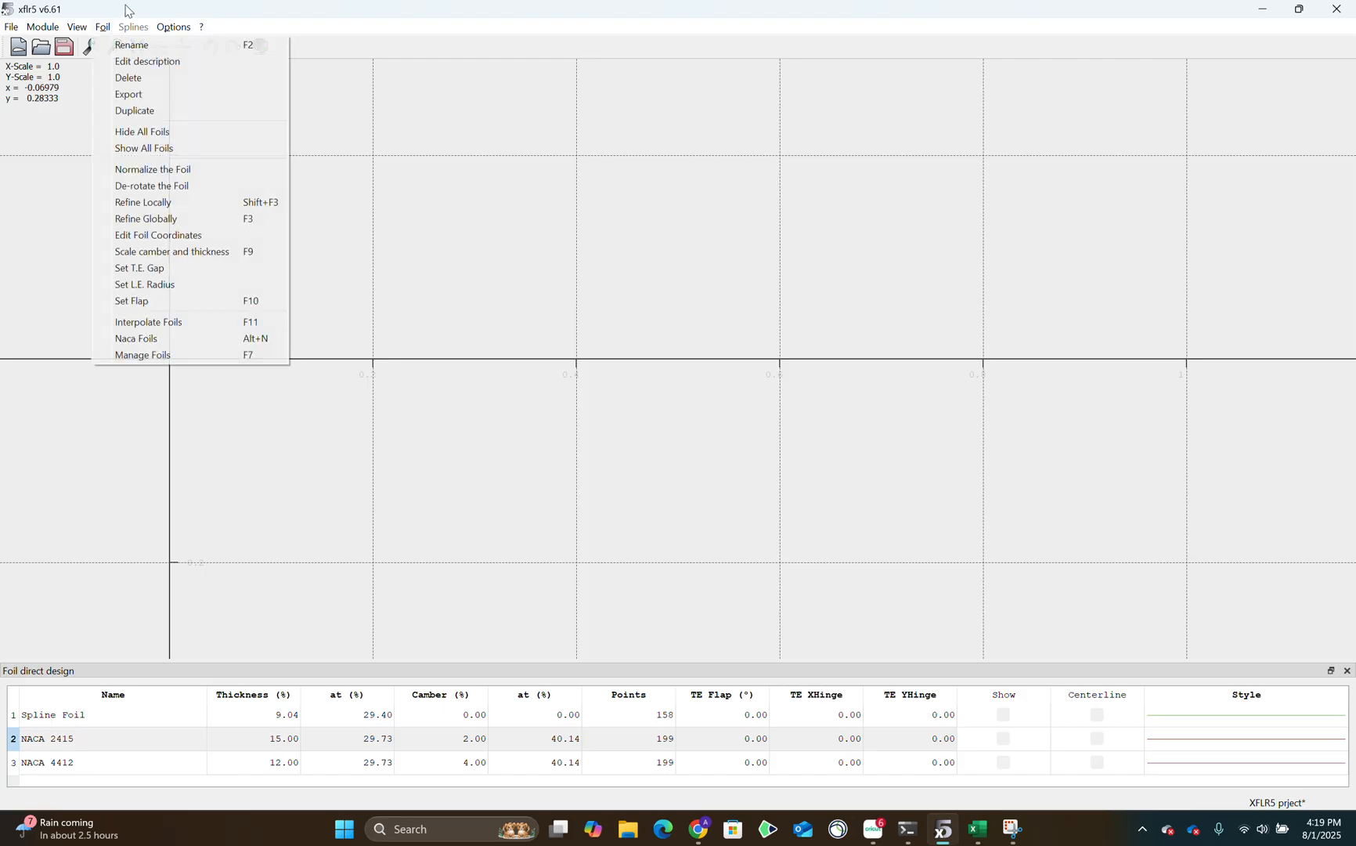
click(137, 340)
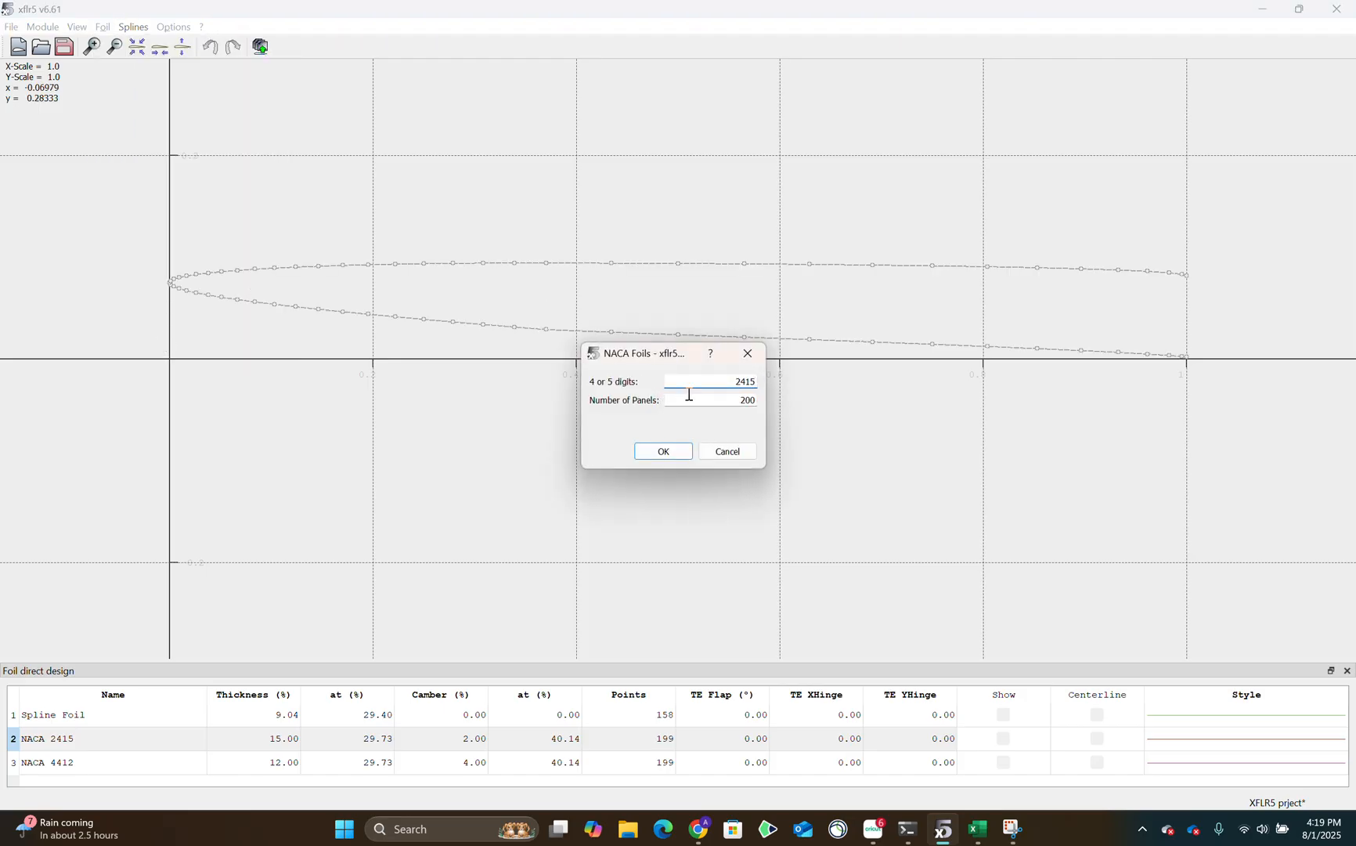
drag(690, 385, 760, 384)
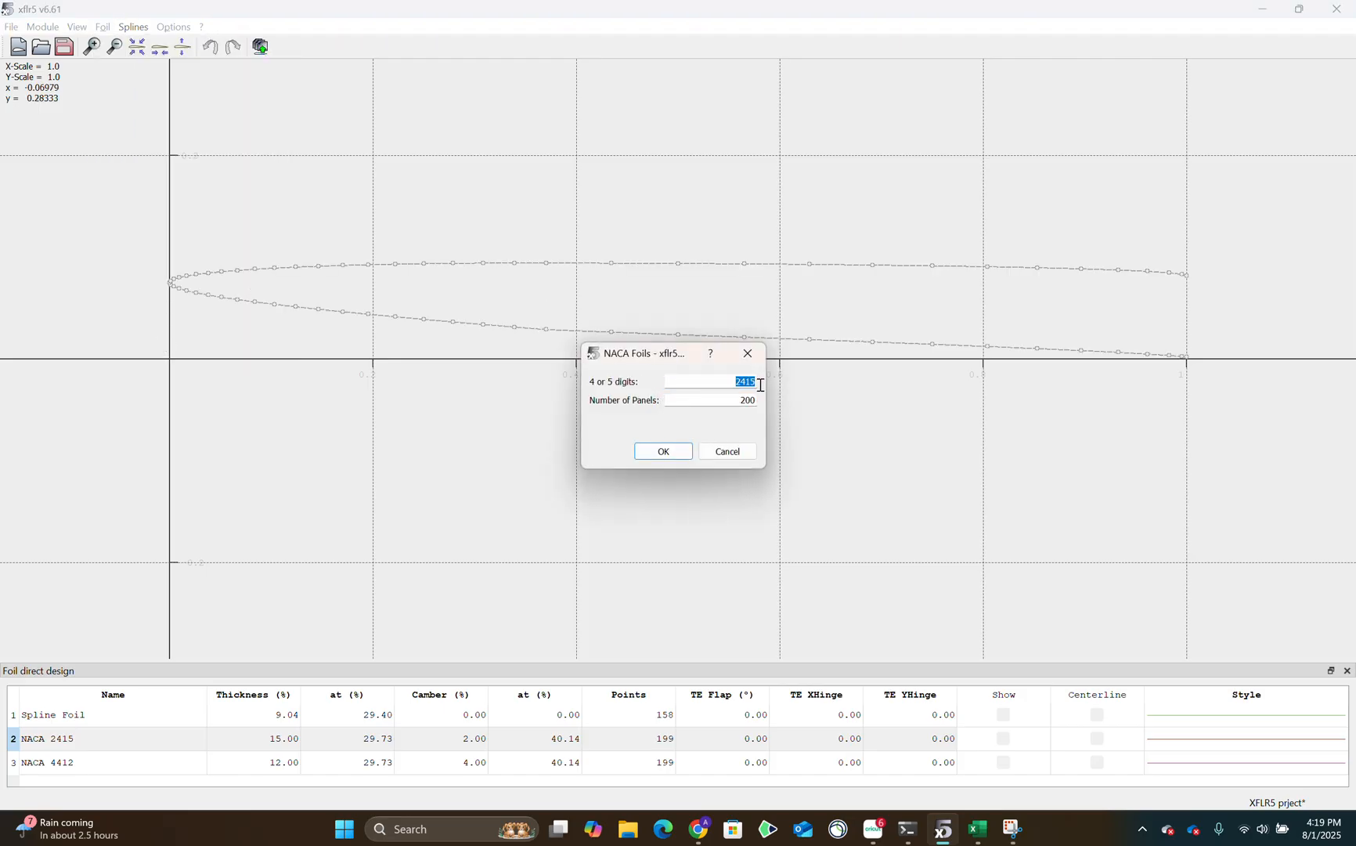
Switch to Chrome and check the assignment document for the NACA designations required for the airfoil and the wings.
click(699, 829)
click(112, 9)
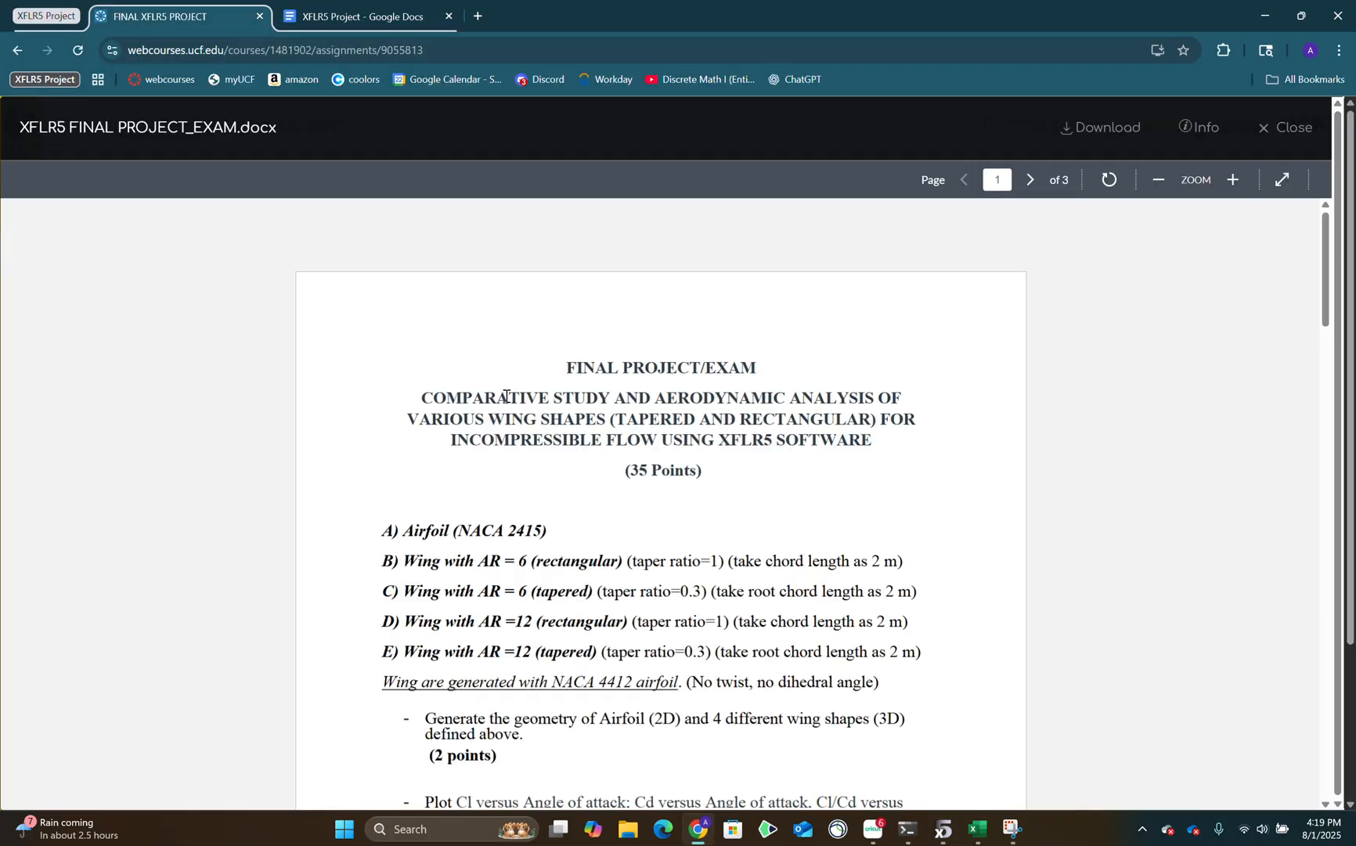
drag(547, 531, 417, 532)
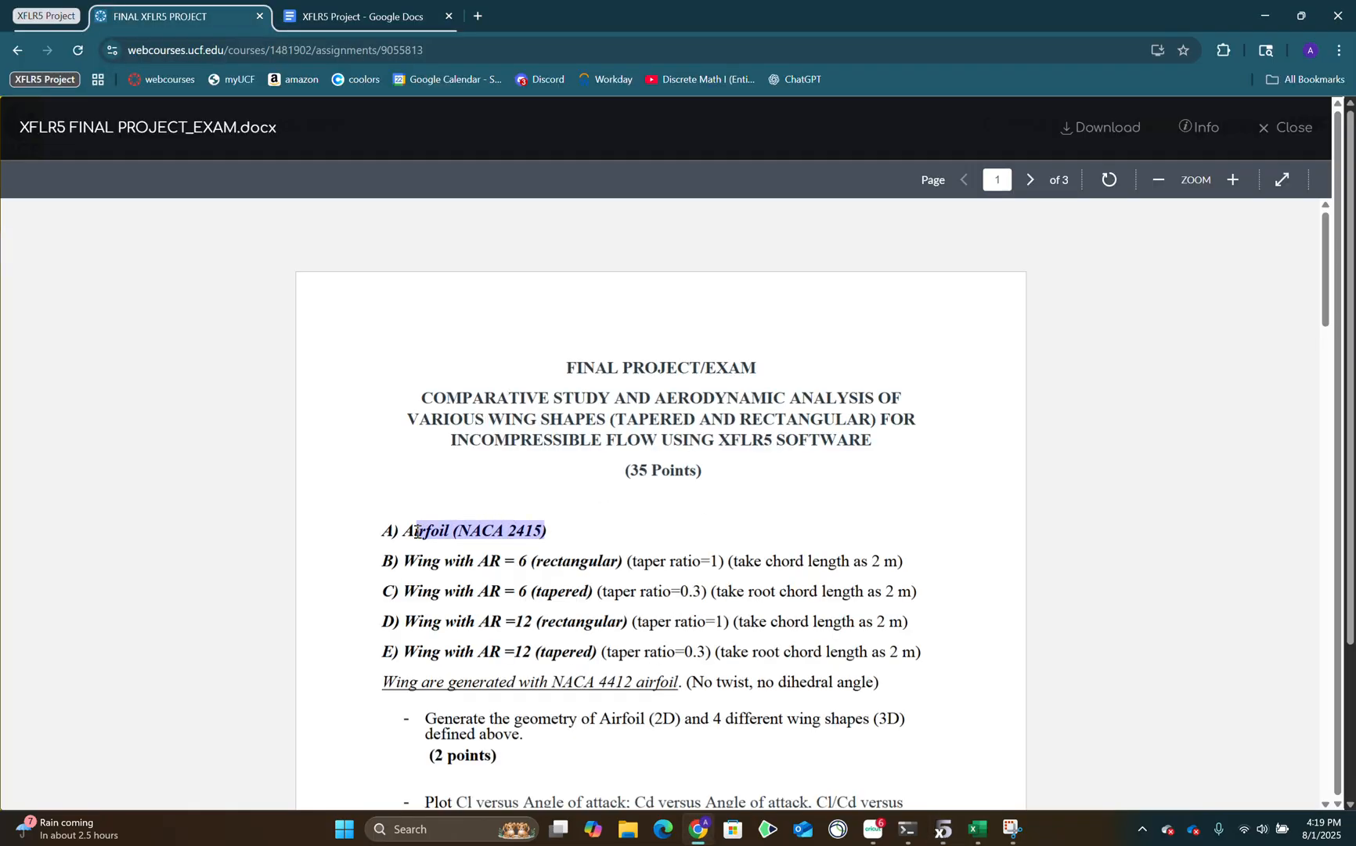
scroll(599, 602, down, 1)
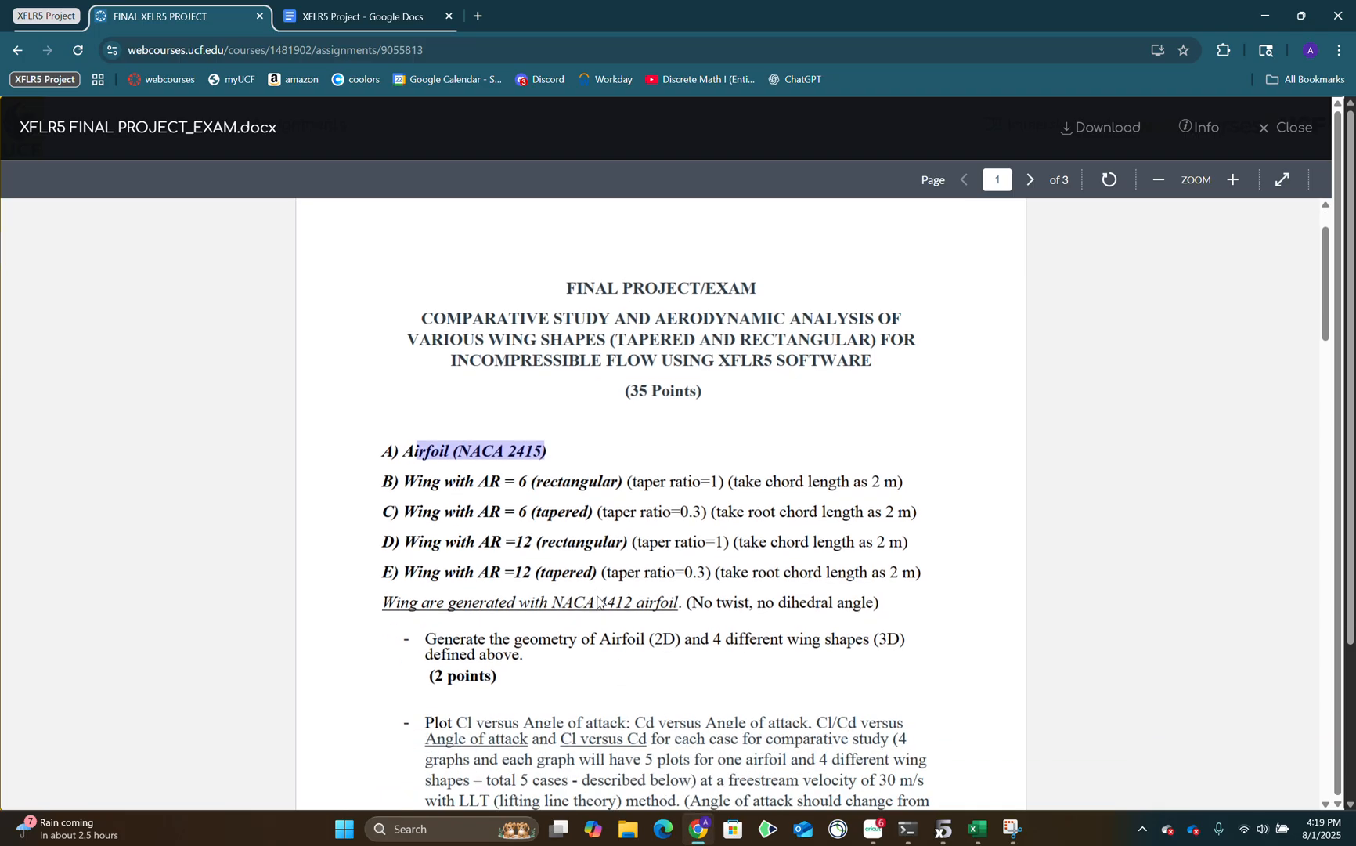
drag(633, 604, 563, 603)
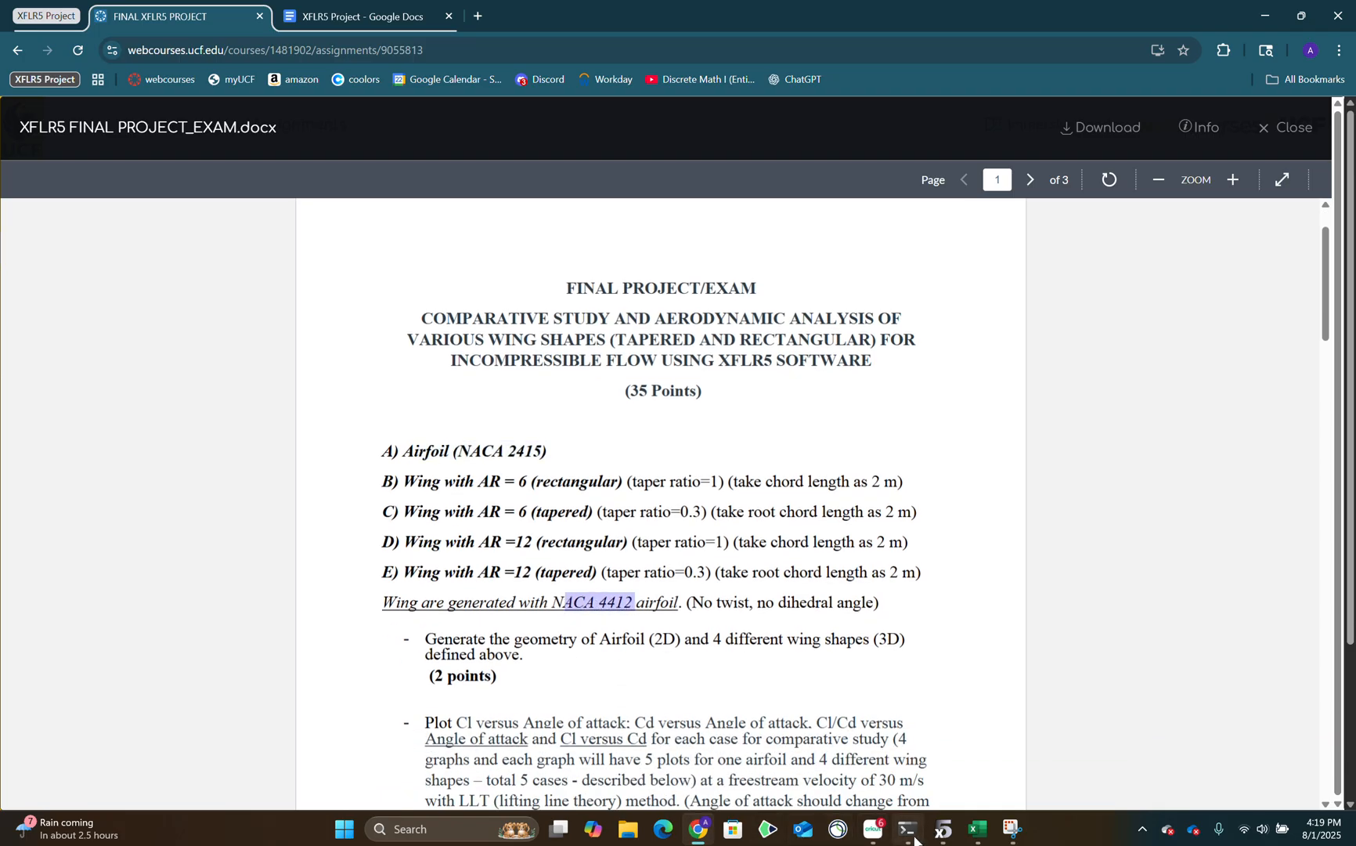
Return to XFLR5, generate the NACA 2415 foil with 200 panels, and dismiss the rename dialog without saving.
click(943, 829)
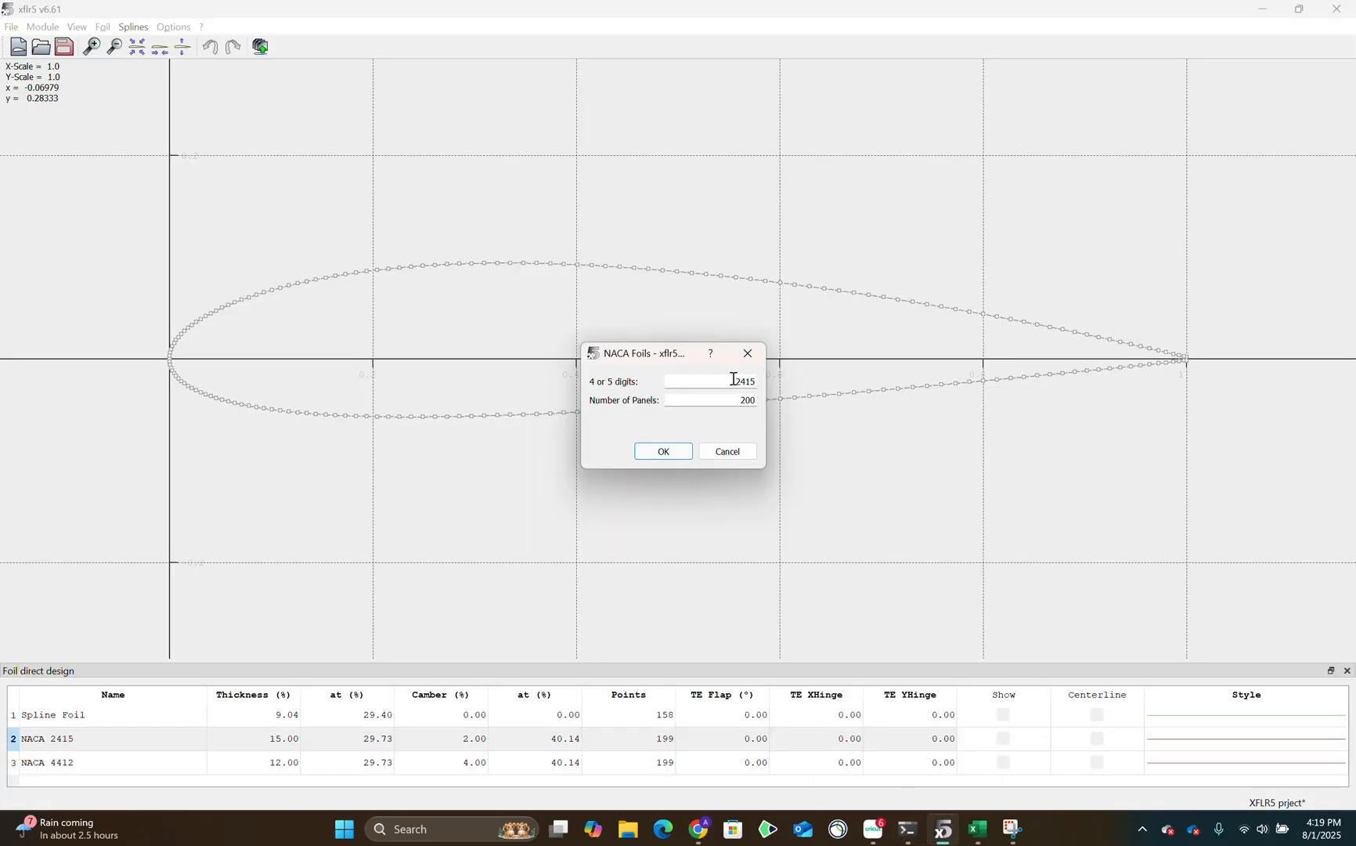
click(679, 461)
click(584, 347)
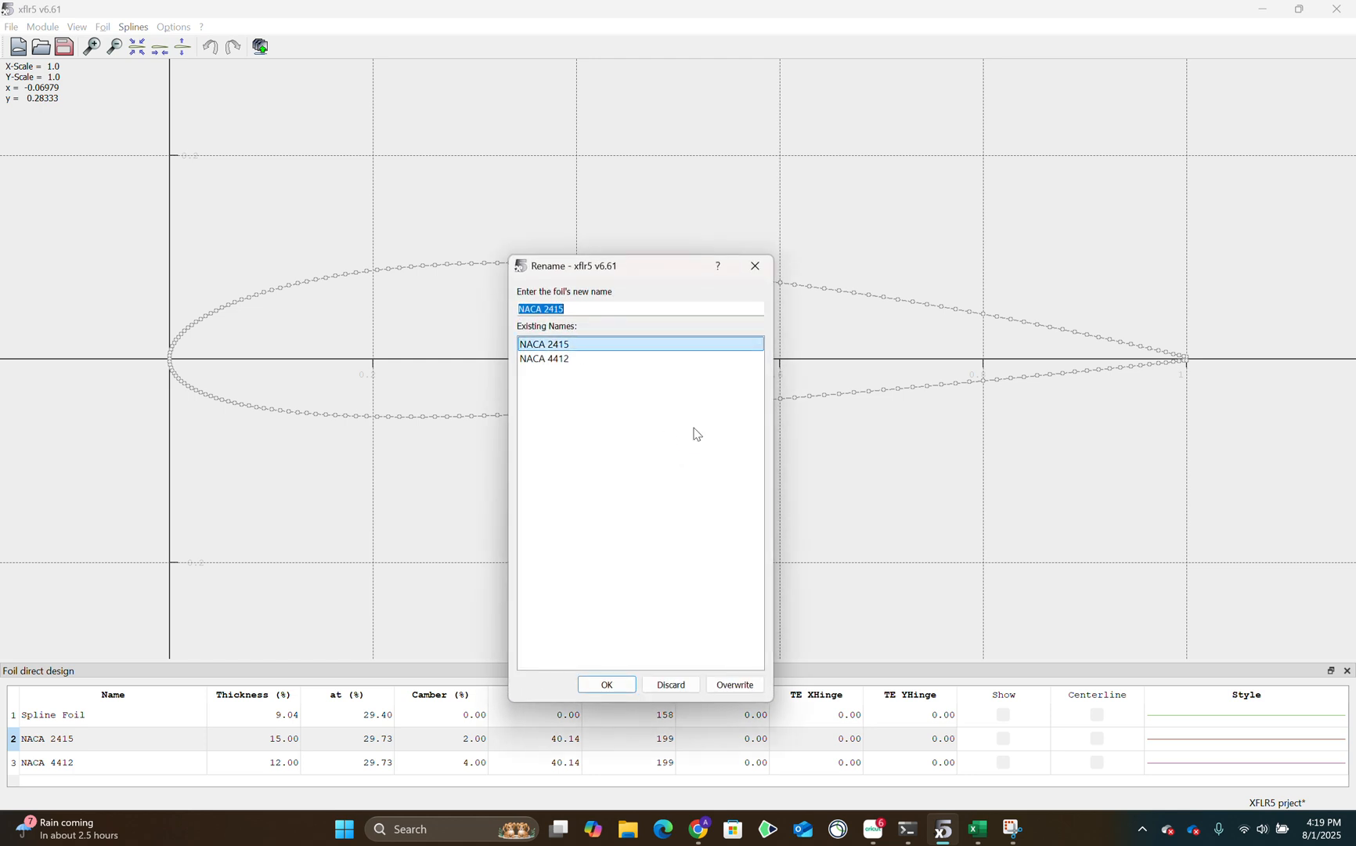
click(755, 266)
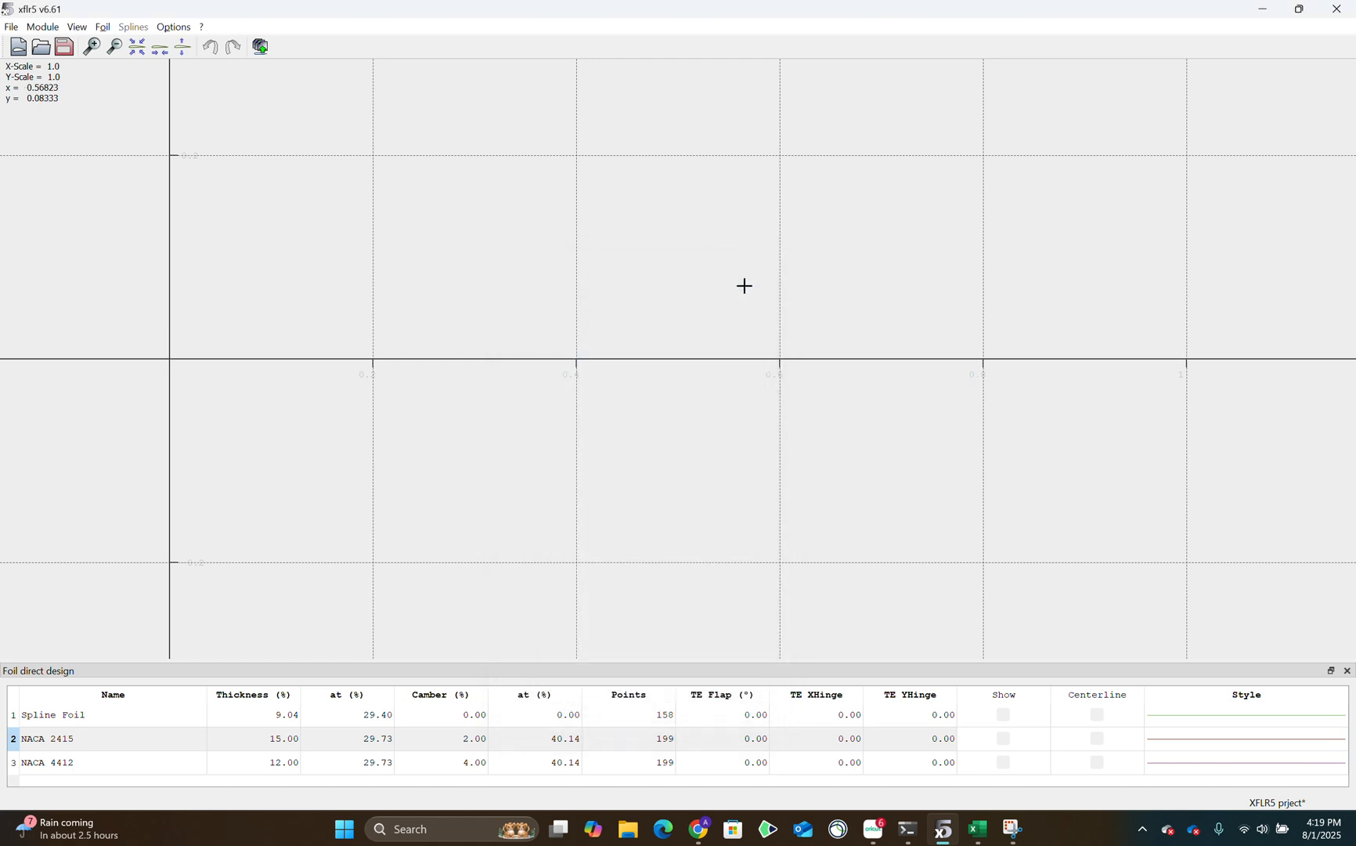
Show the NACA 2415 and NACA 4412 foils together in the foil design view.
click(49, 745)
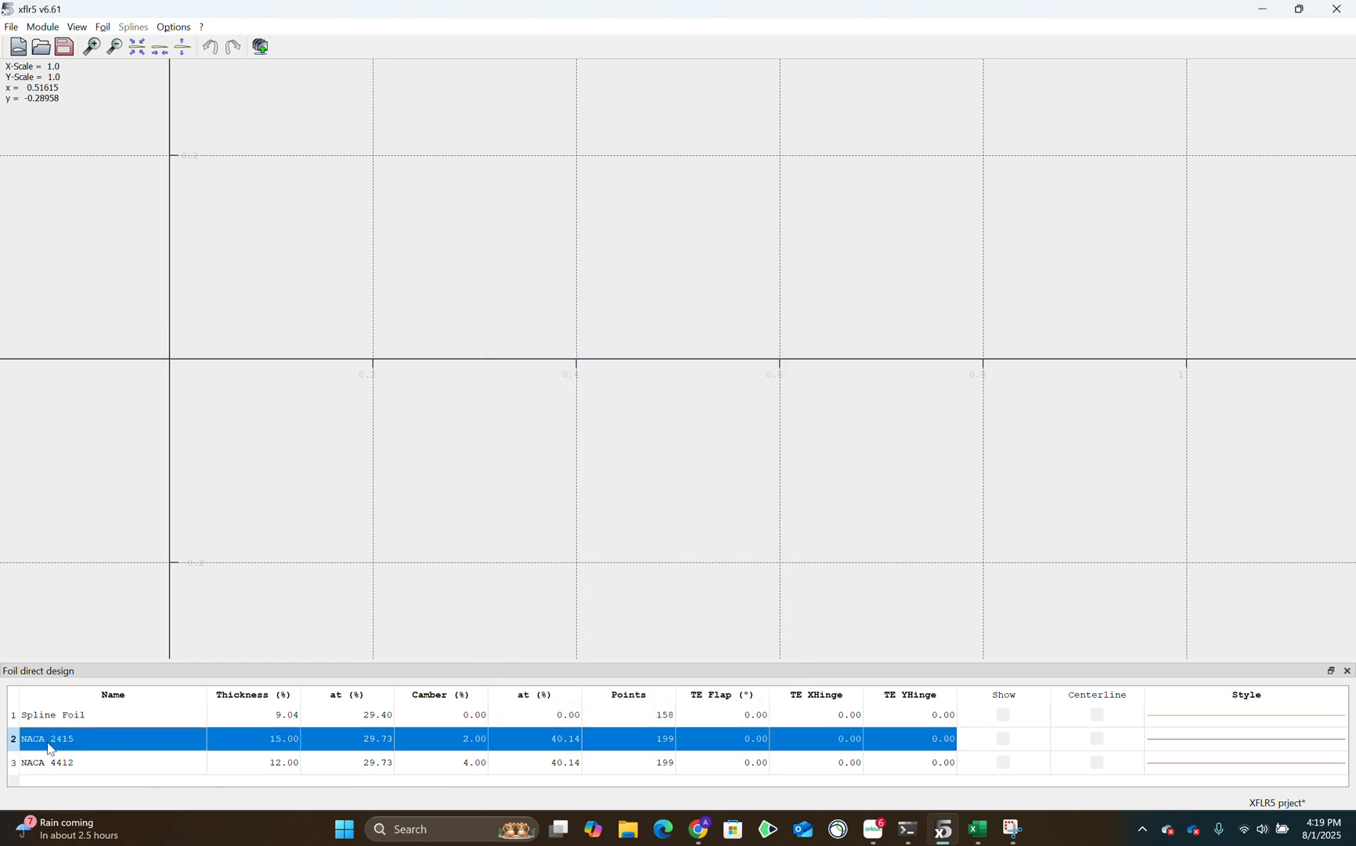
click(103, 767)
click(1003, 737)
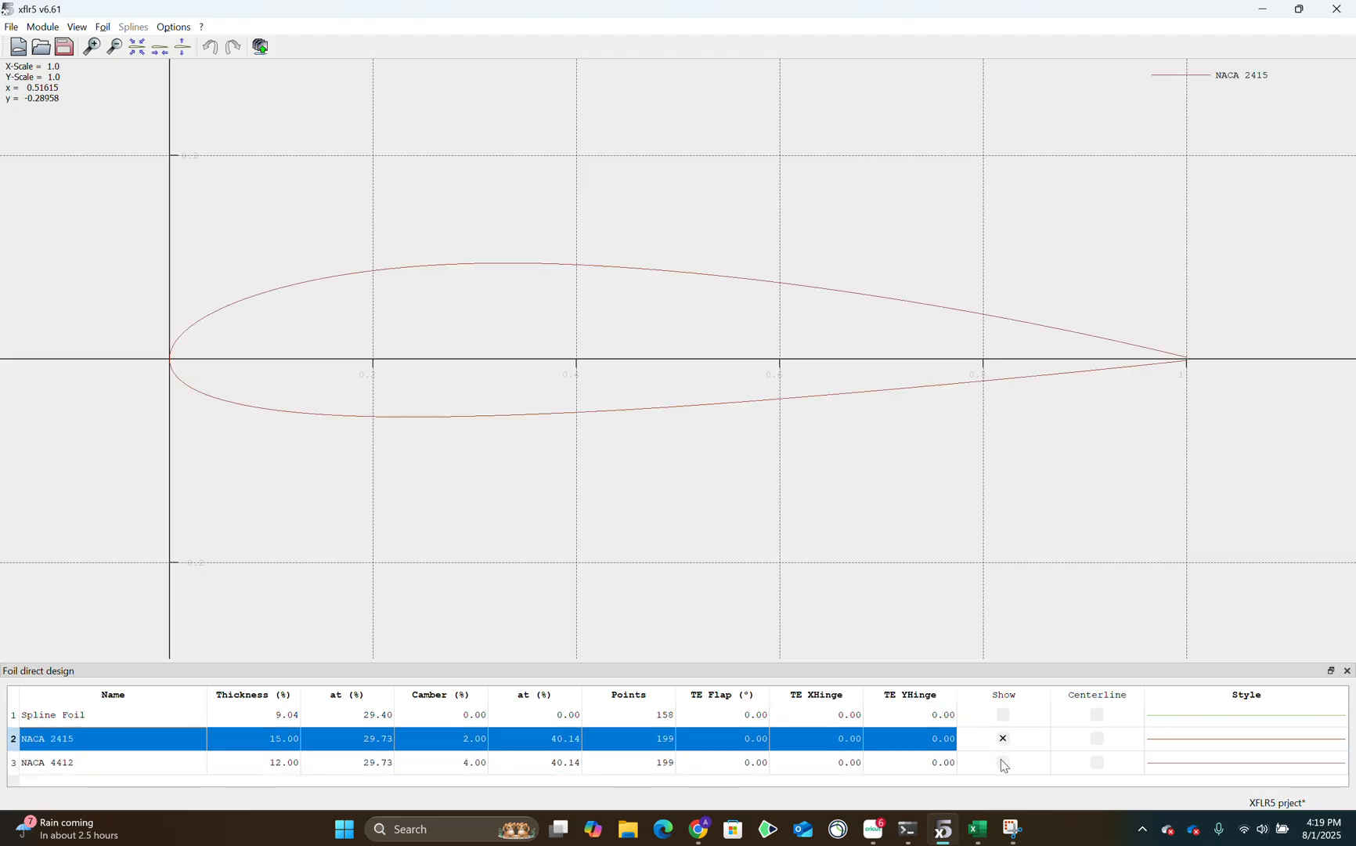
click(1006, 766)
click(1004, 763)
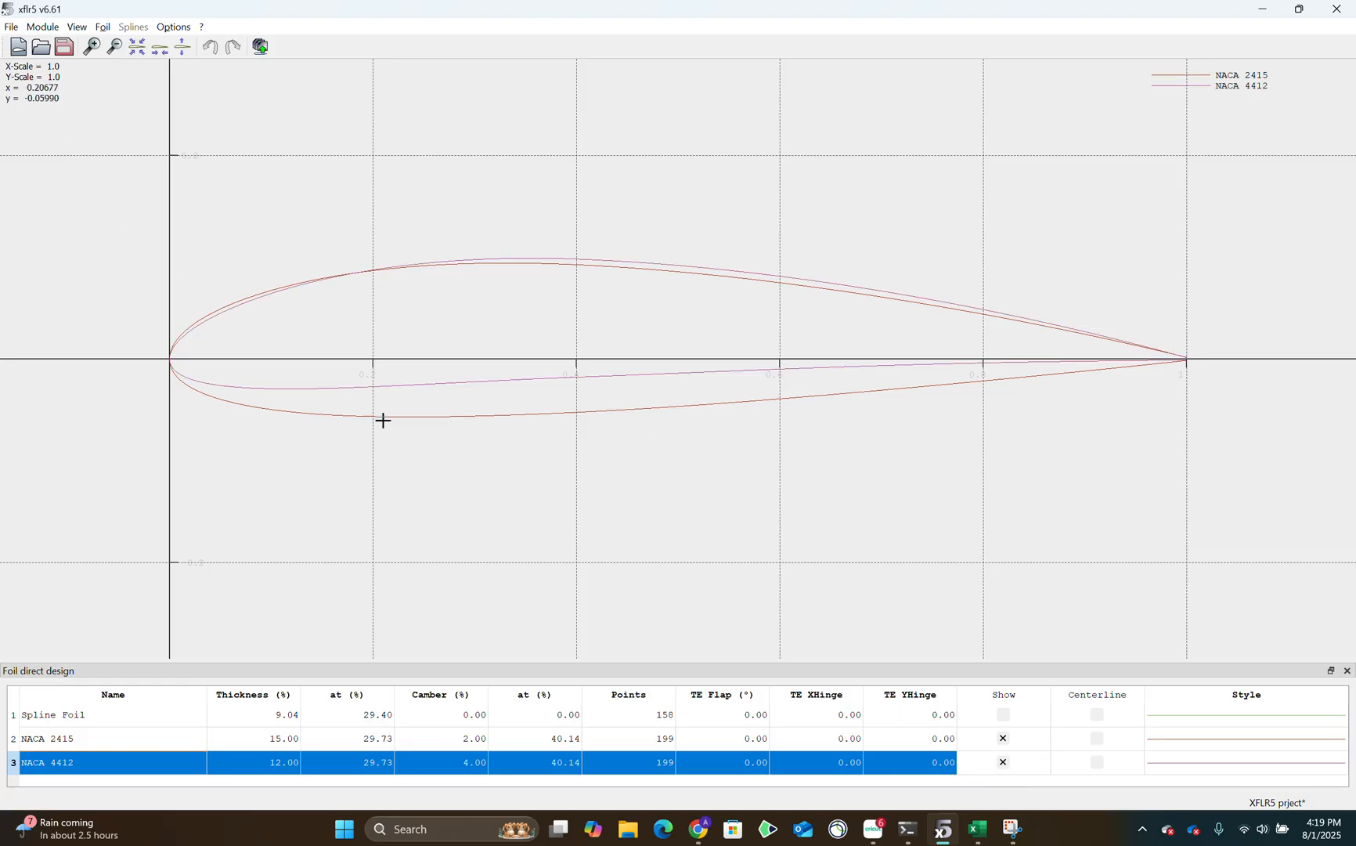
Switch to the XFoil Direct Analysis module, collapse the existing polar, and select the NACA 2415 foil.
click(40, 26)
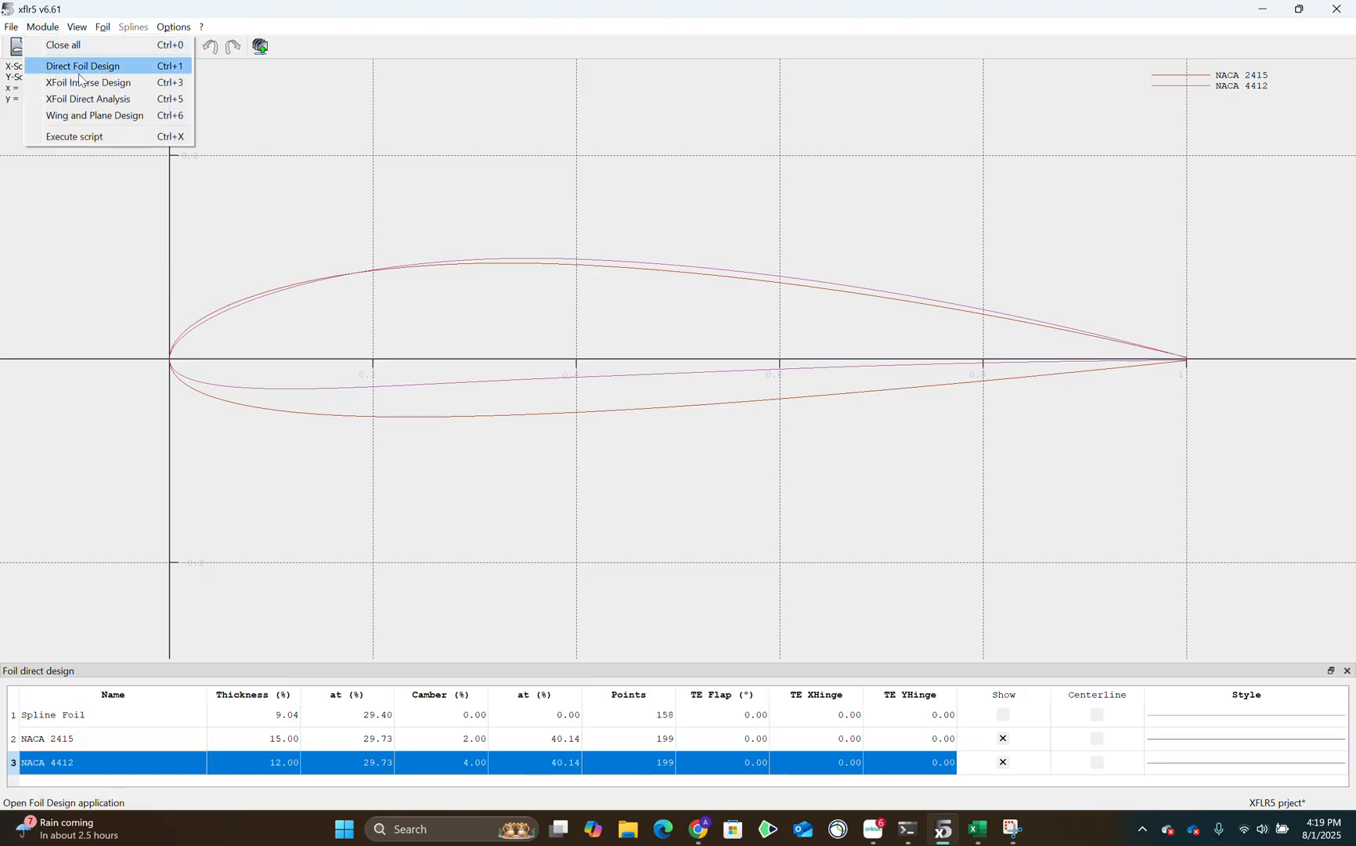
click(85, 99)
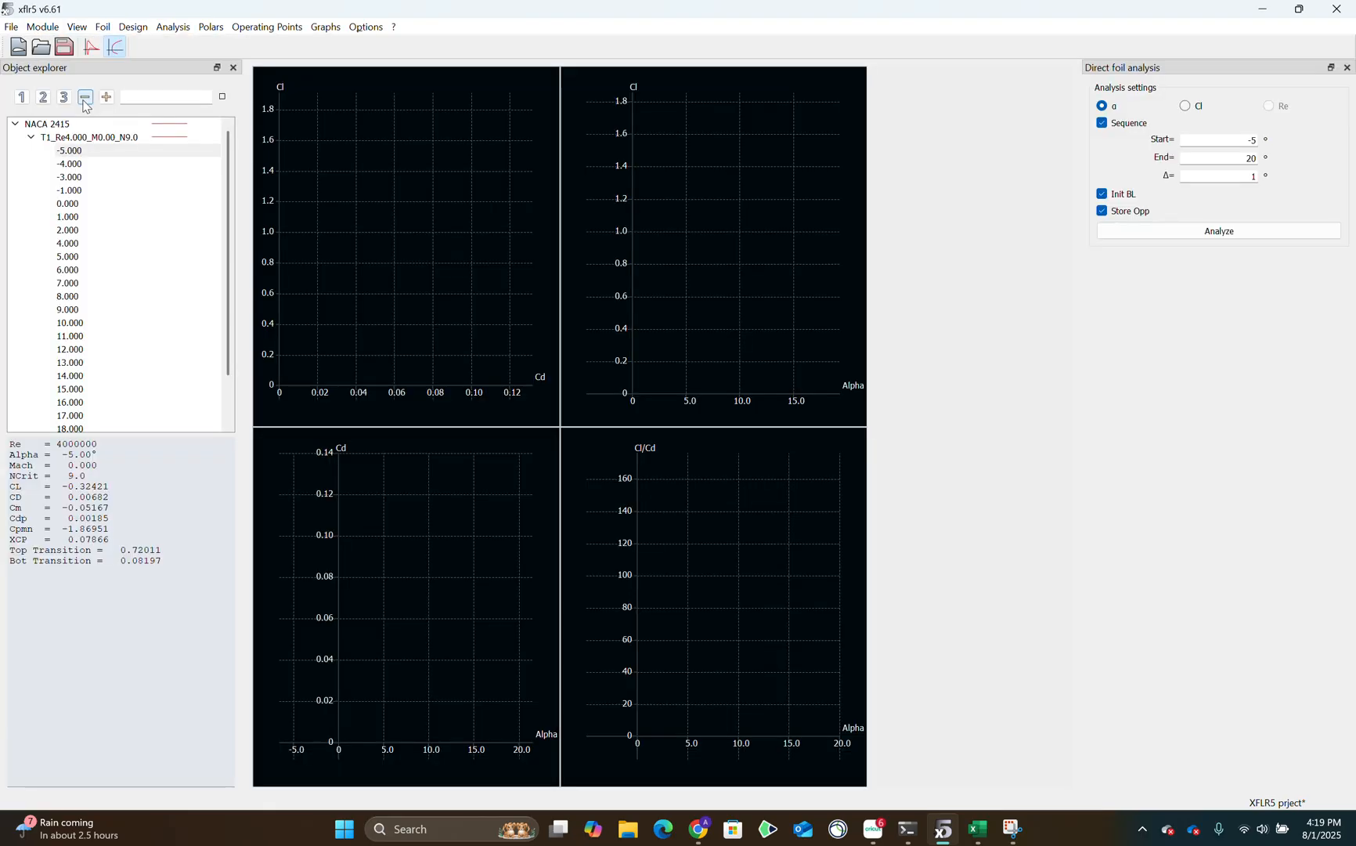
click(31, 138)
click(47, 125)
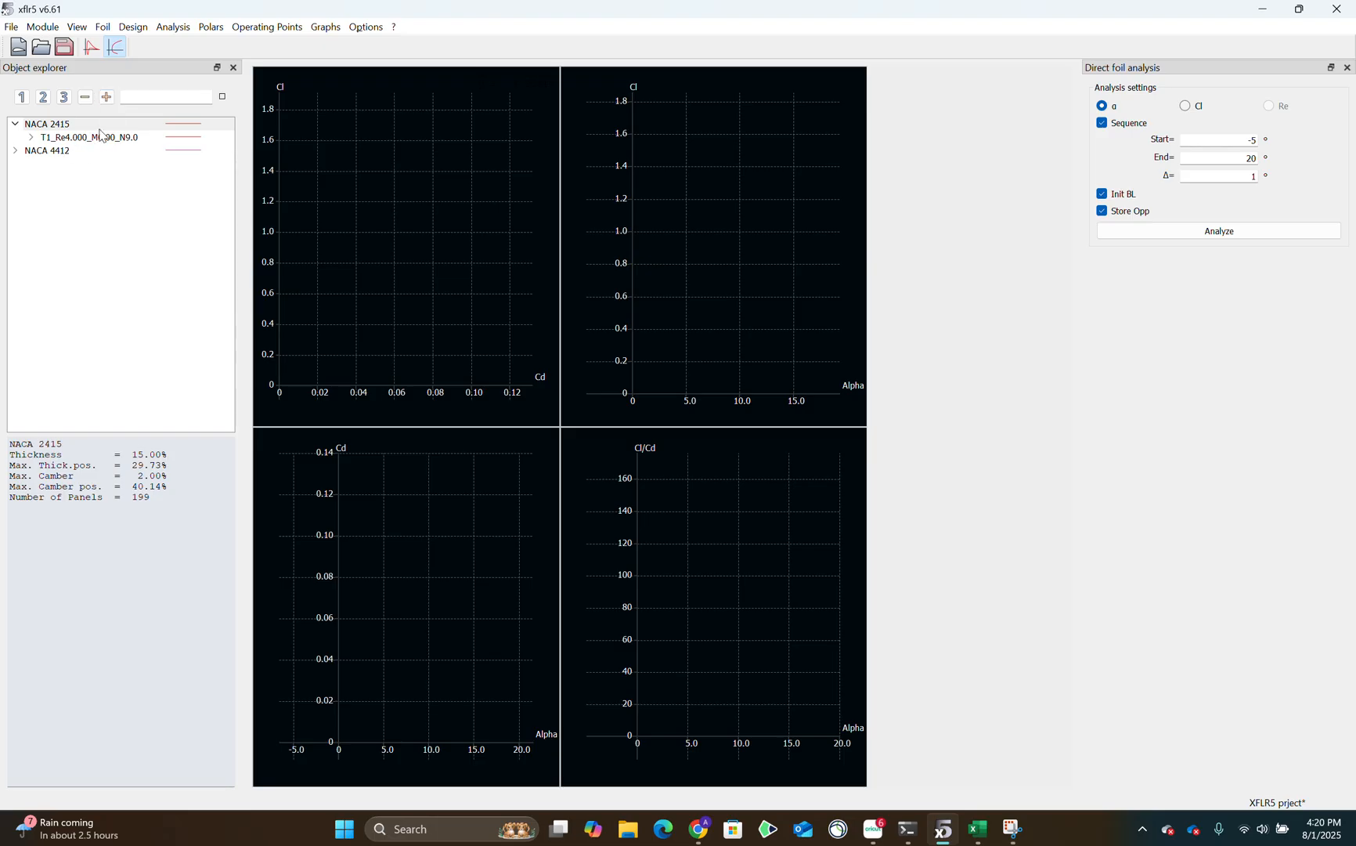
Switch to Chrome and check the assignment document for the required freestream velocity and angle of attack range.
click(699, 829)
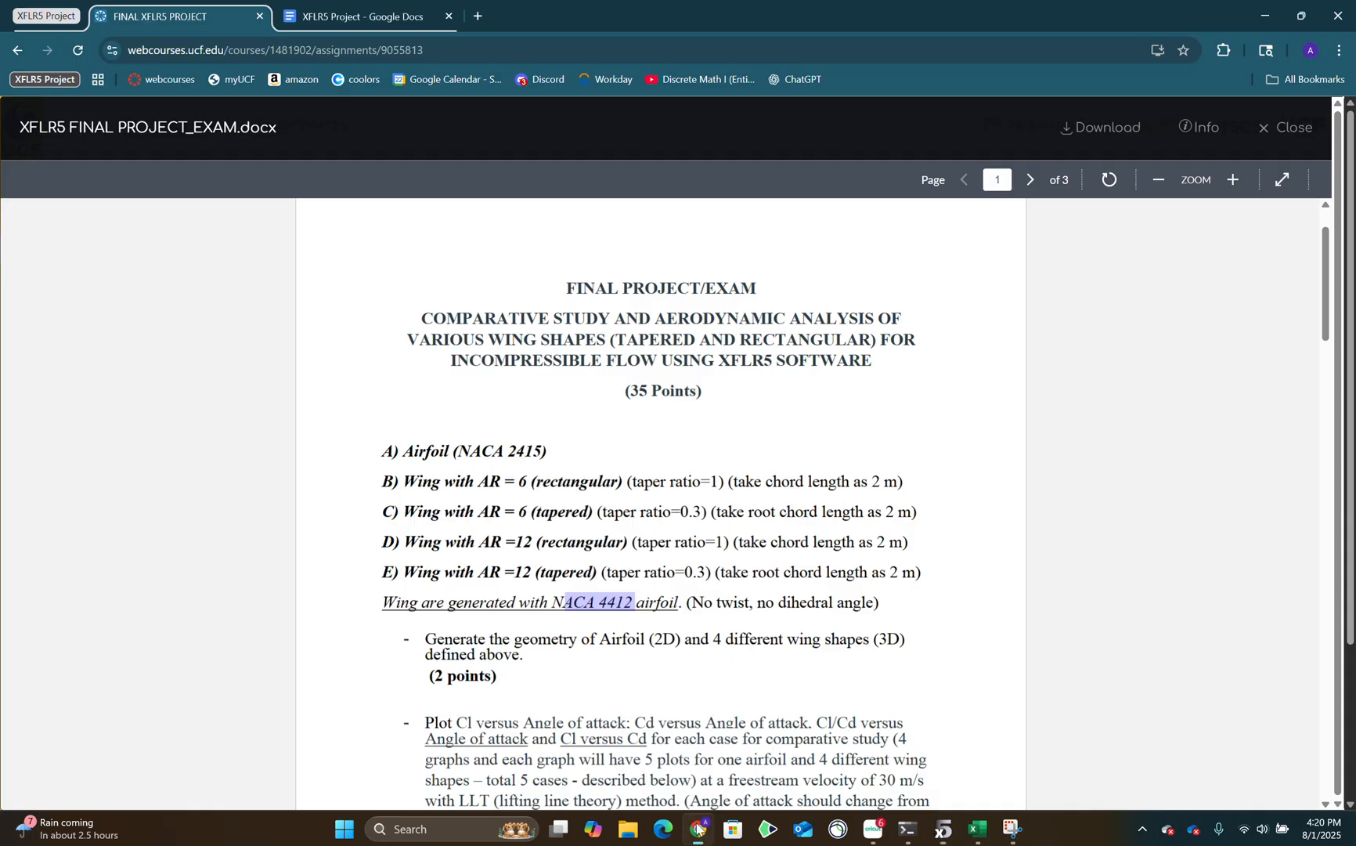
scroll(656, 593, down, 5)
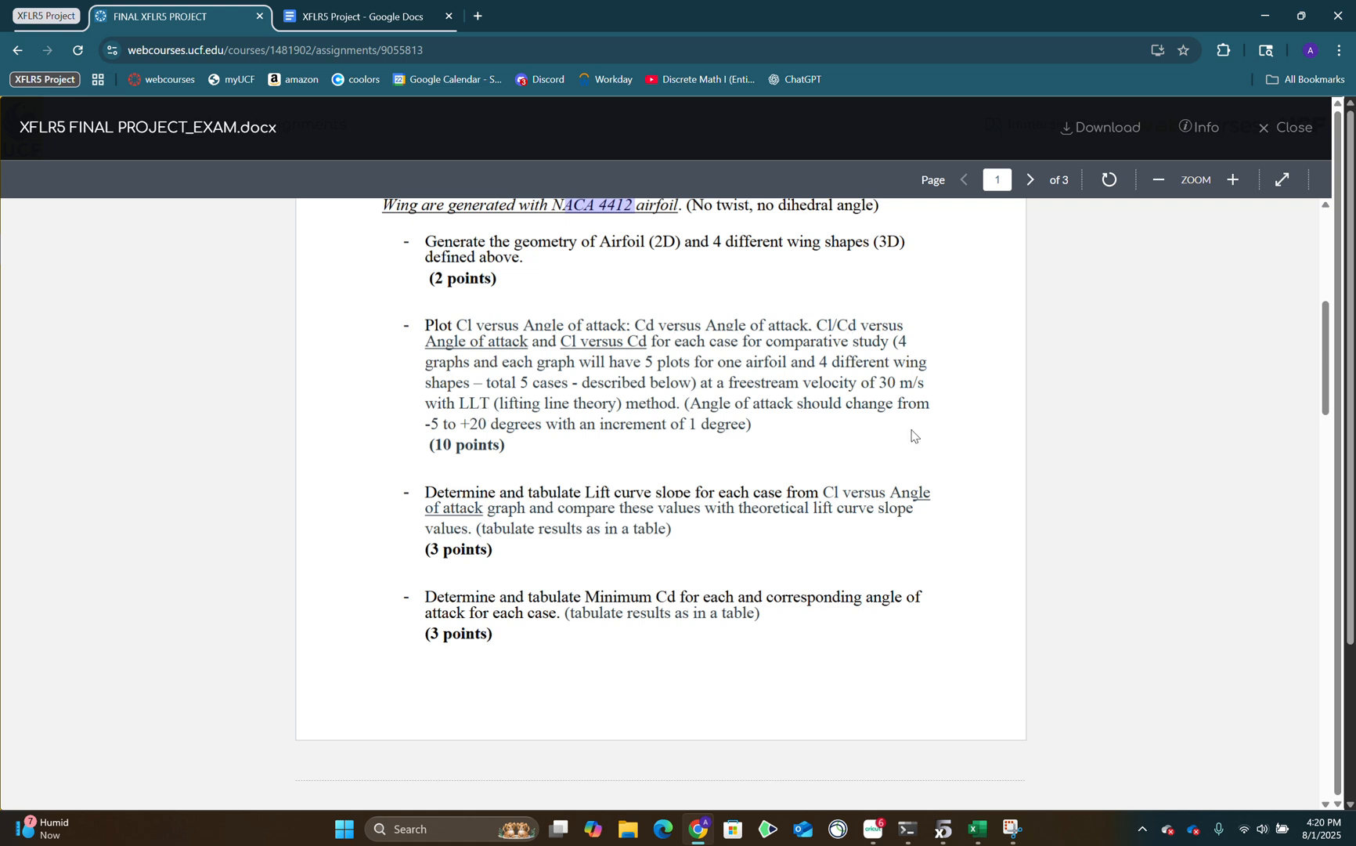
drag(883, 381, 880, 407)
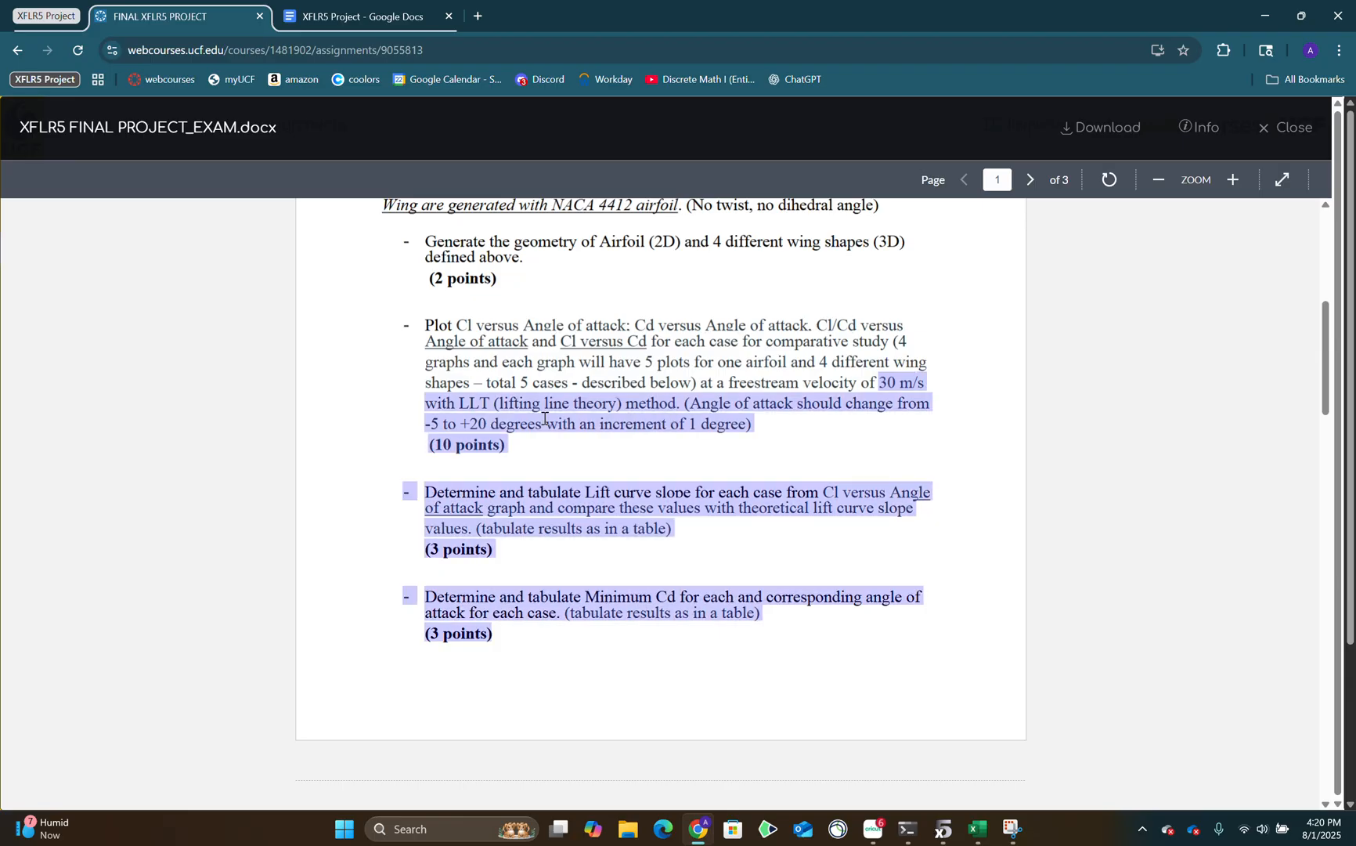
click(509, 346)
double_click(472, 423)
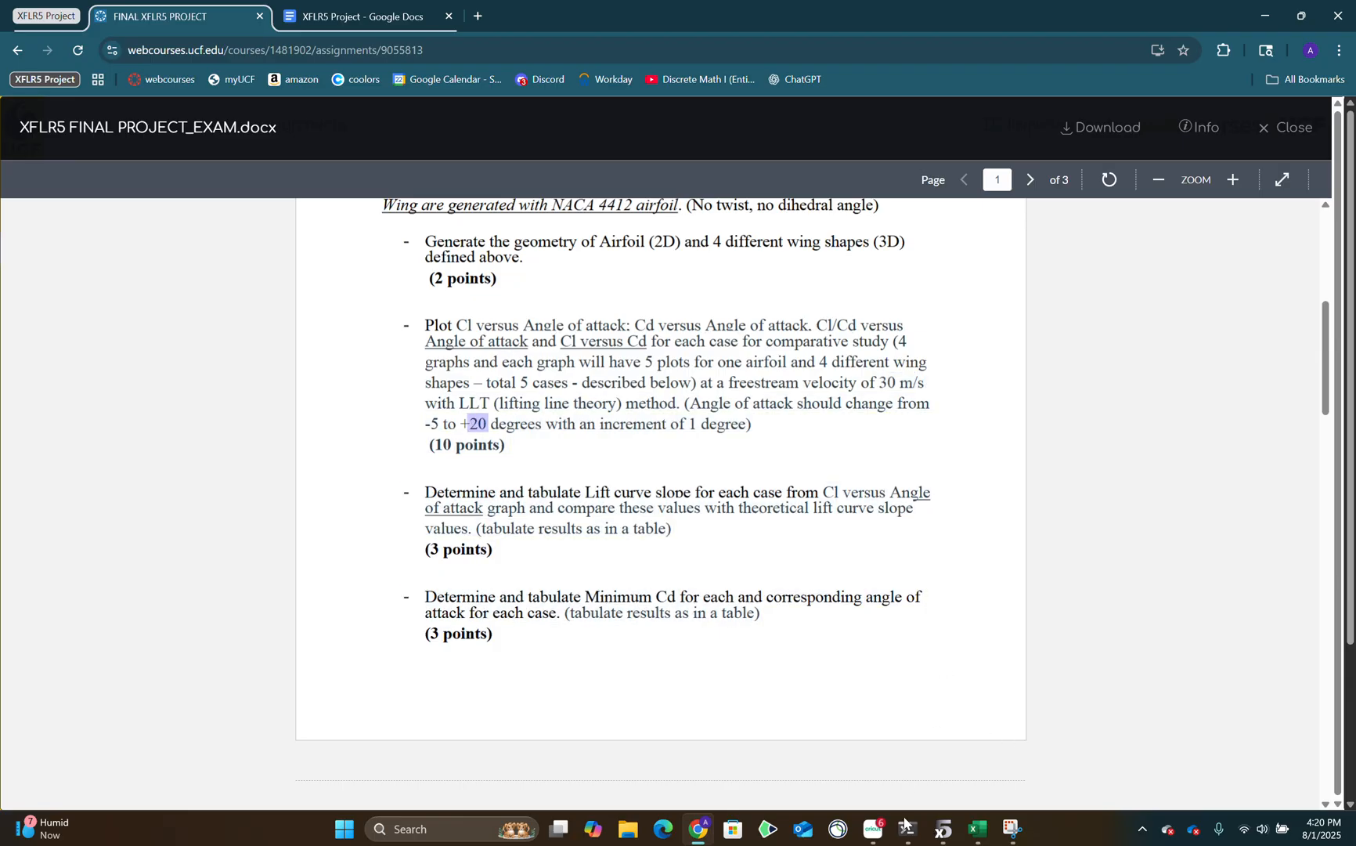
Return to XFLR5 and define a Type 1 analysis for NACA 2415 with Reynolds number 4e+06, Mach 0 and NCrit 9.
click(943, 828)
click(83, 127)
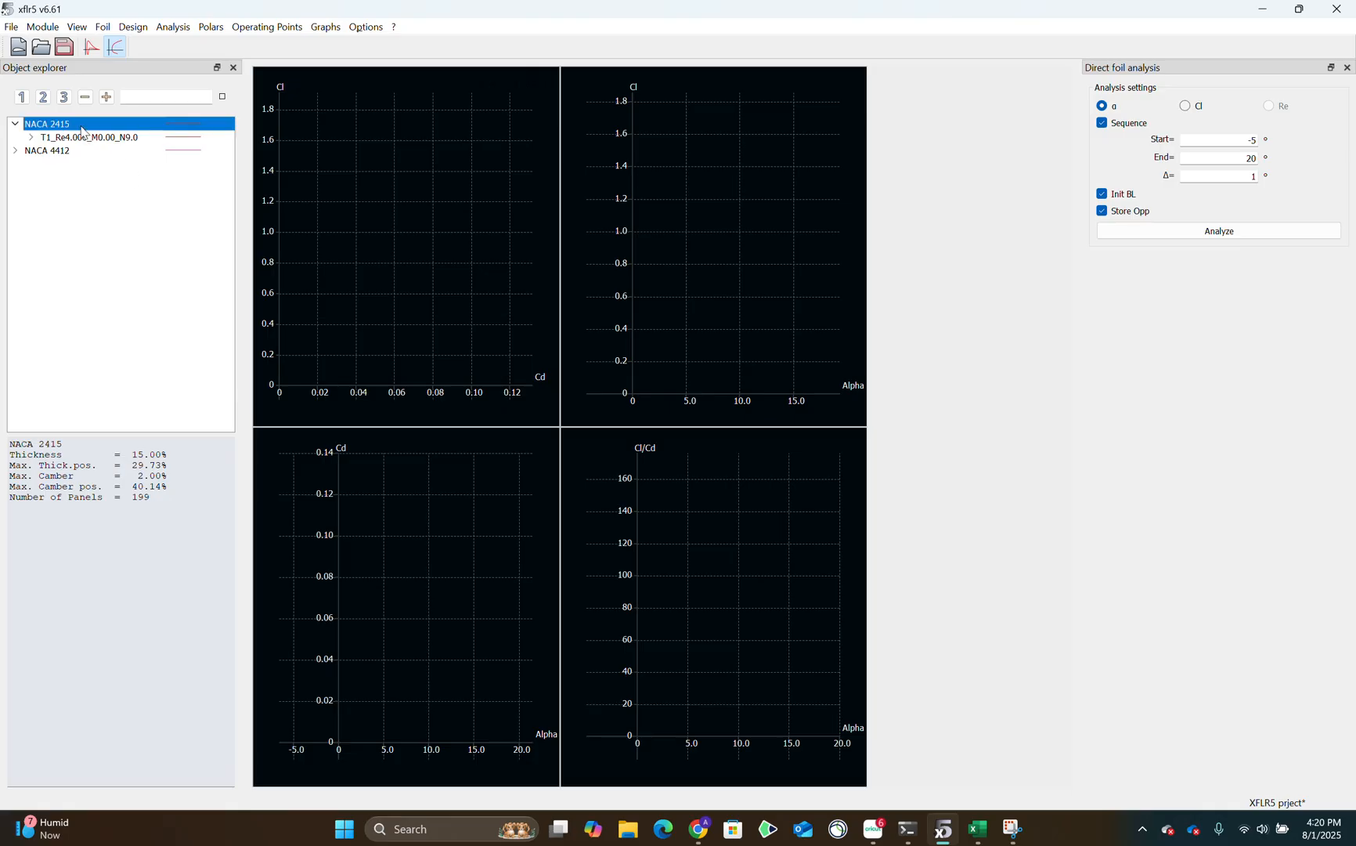
click(173, 26)
click(186, 40)
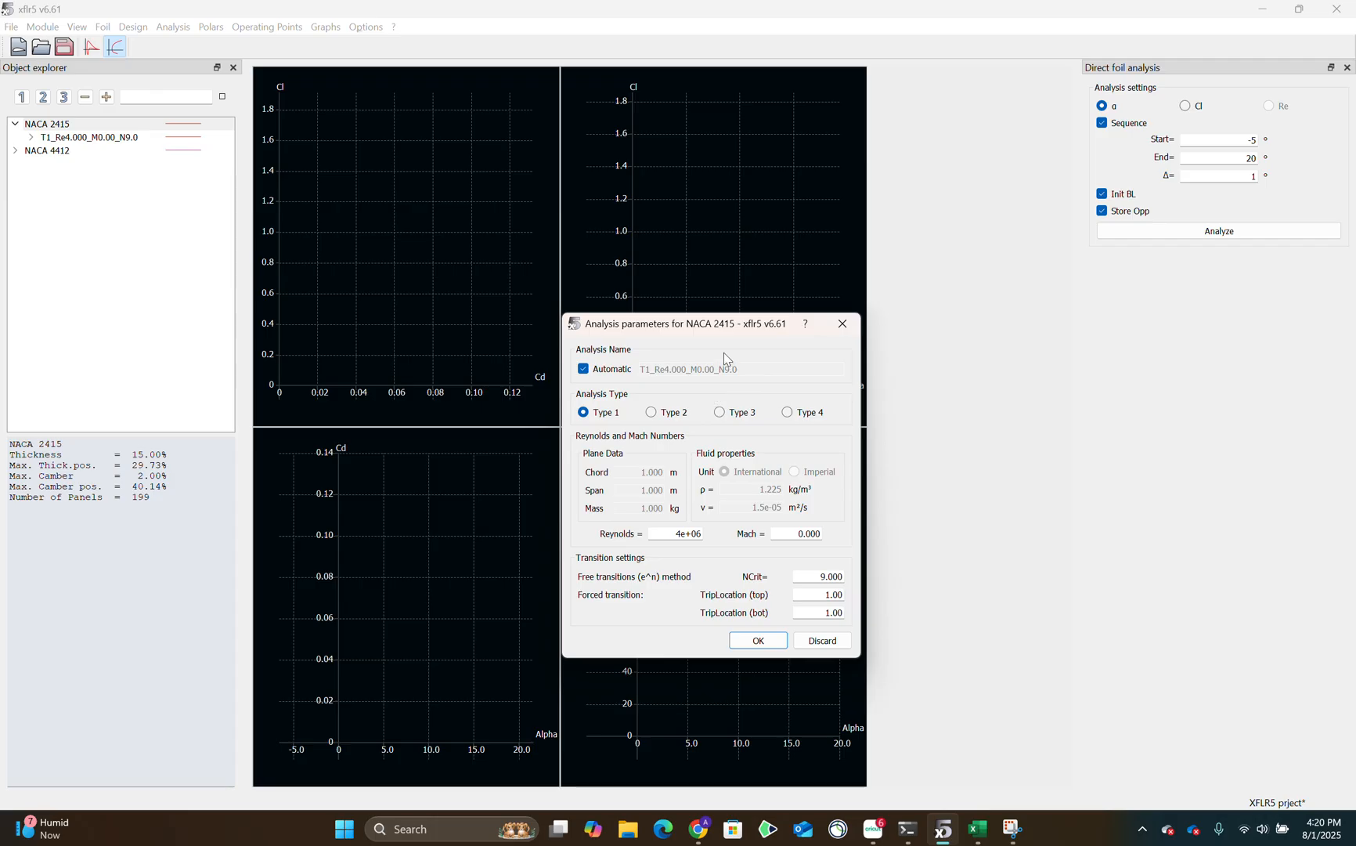
drag(713, 330, 562, 202)
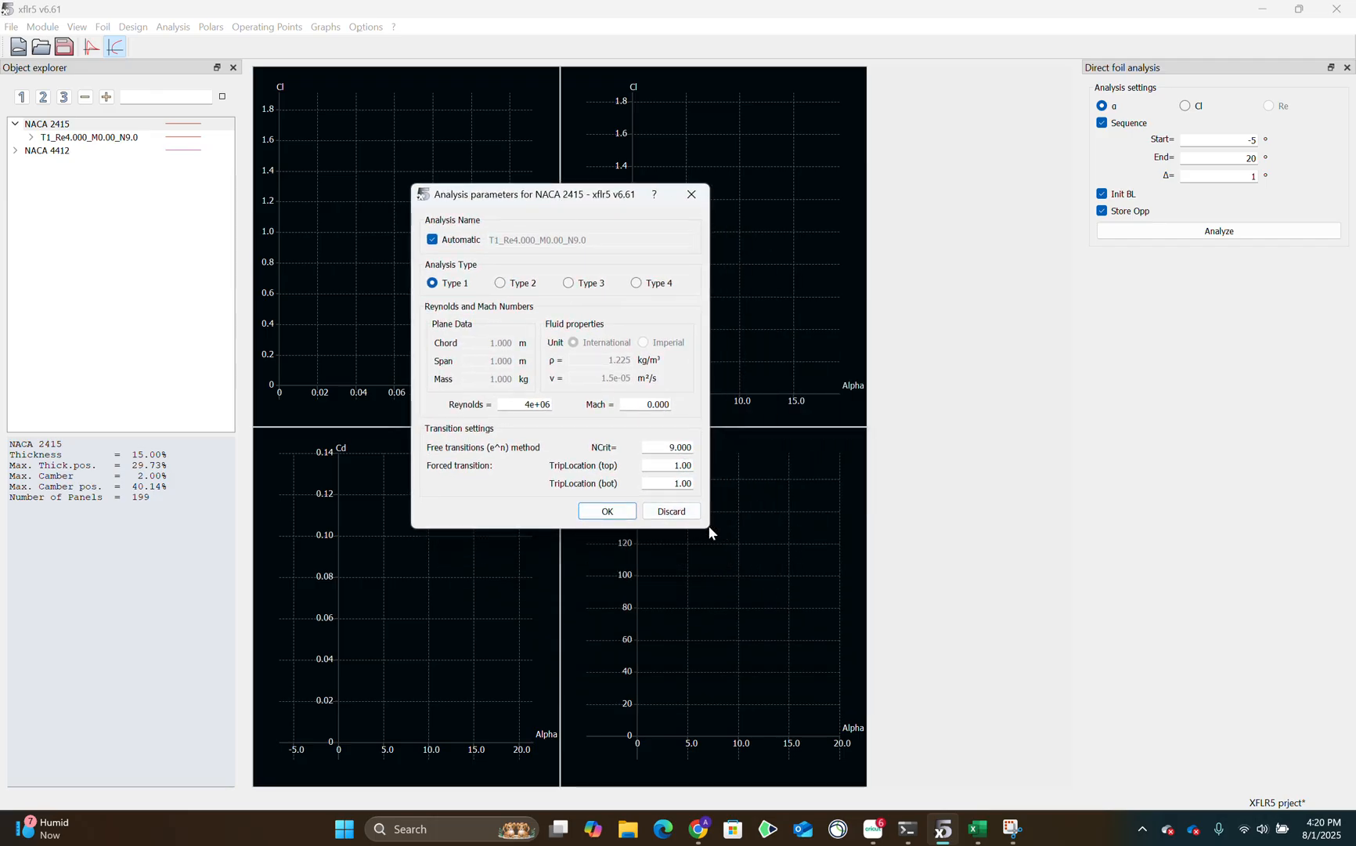
drag(710, 532, 914, 541)
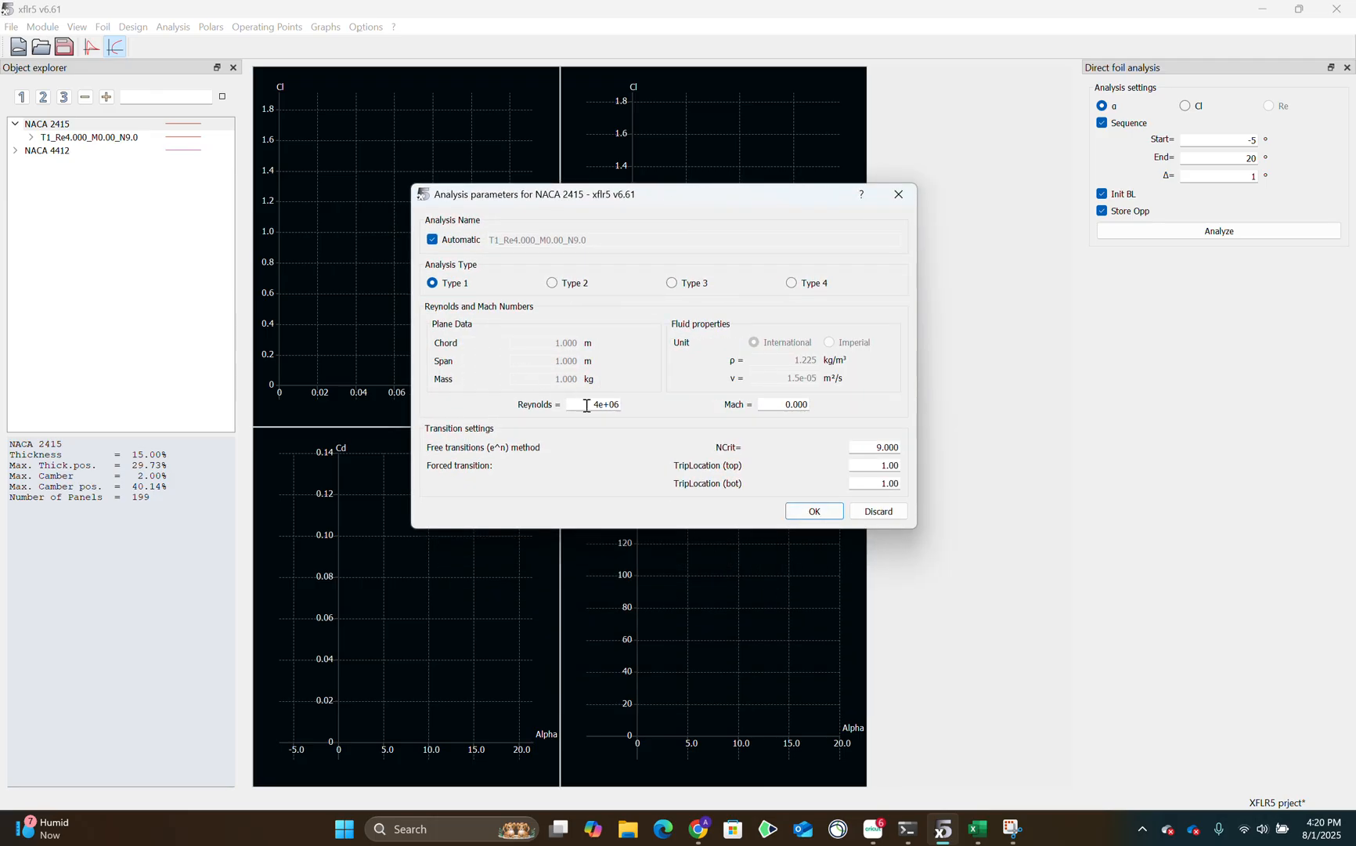
drag(584, 404, 627, 412)
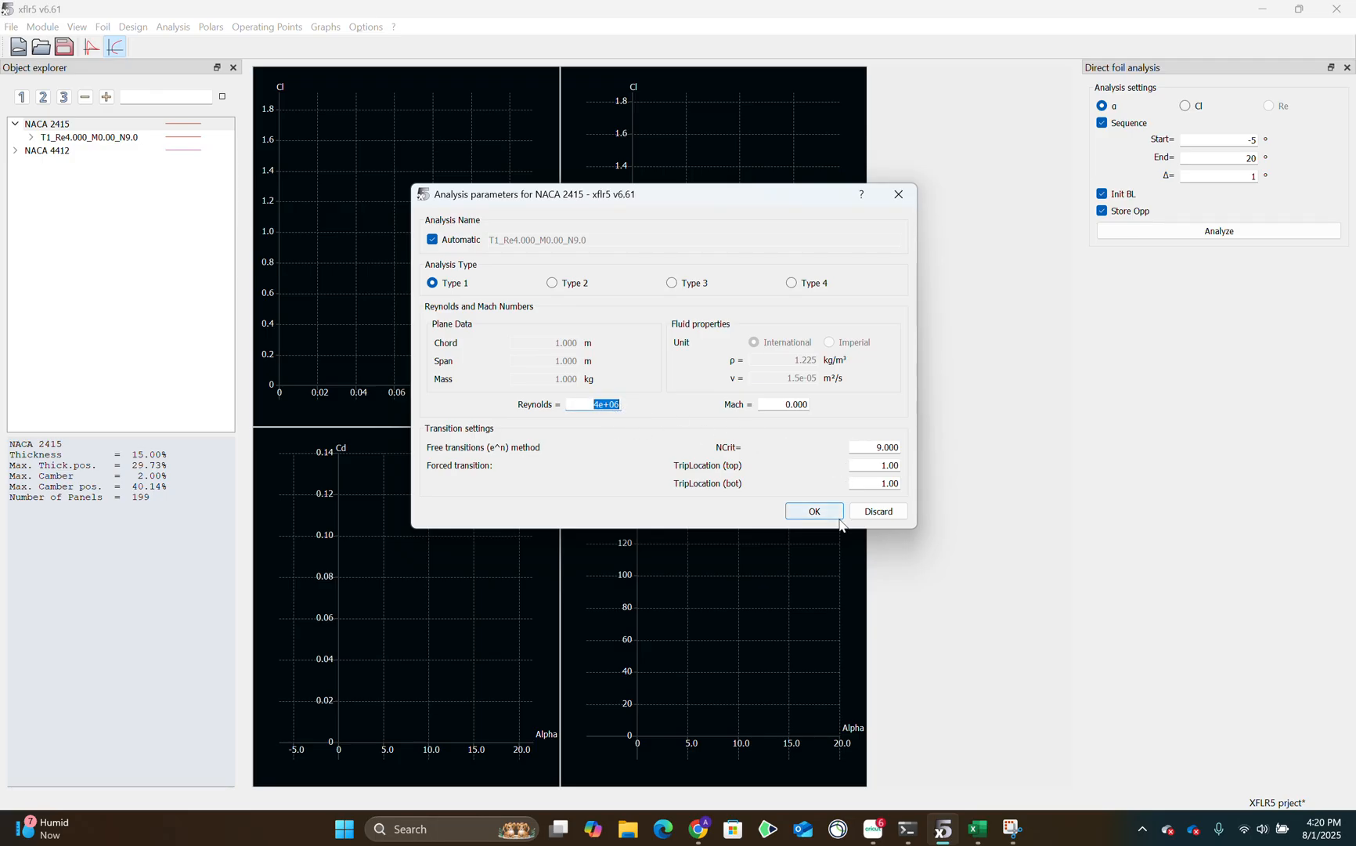
click(815, 512)
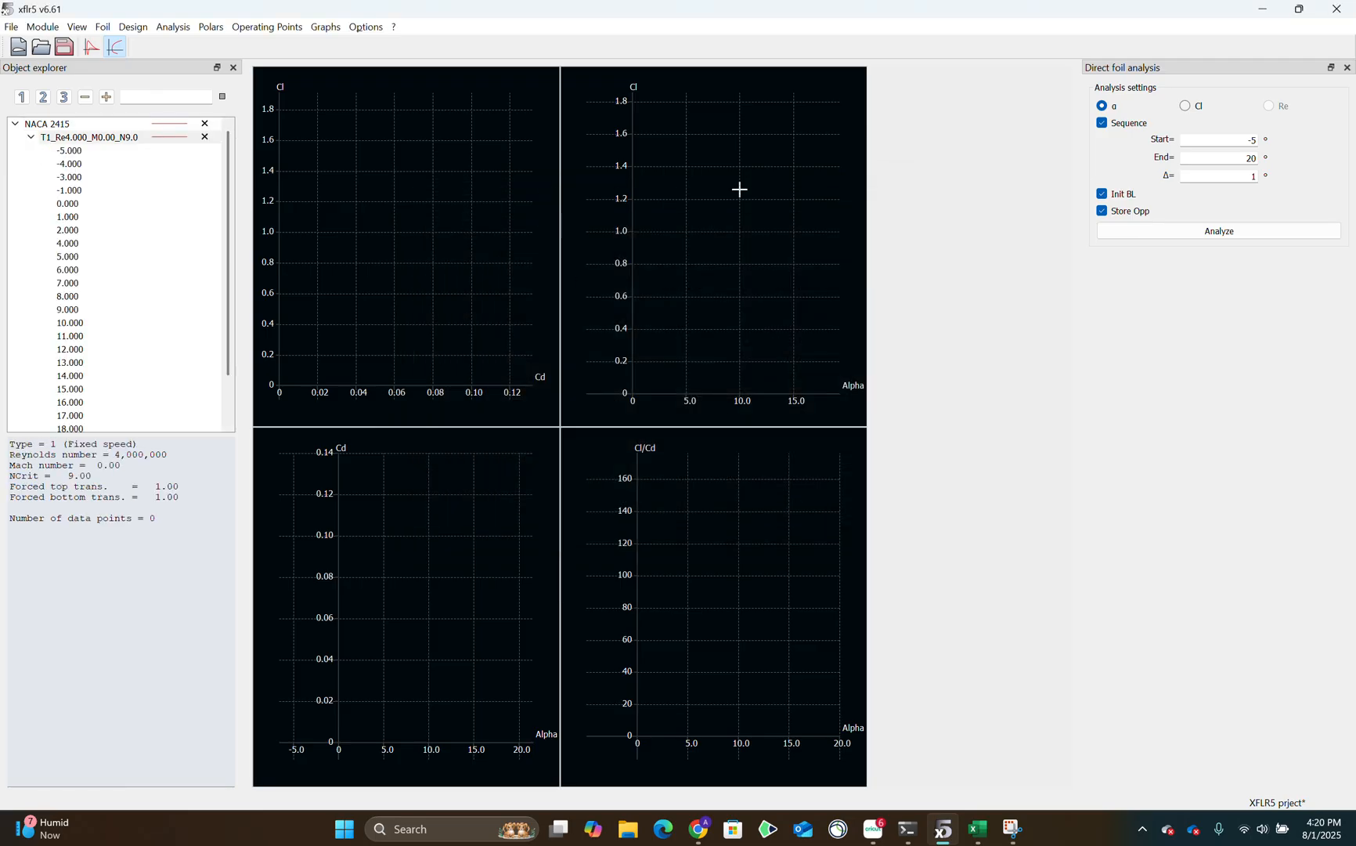
Run the NACA 2415 polar analysis over angles of attack from -5° to 20° in 1° increments and inspect the Cl versus Alpha graph.
click(76, 137)
click(31, 137)
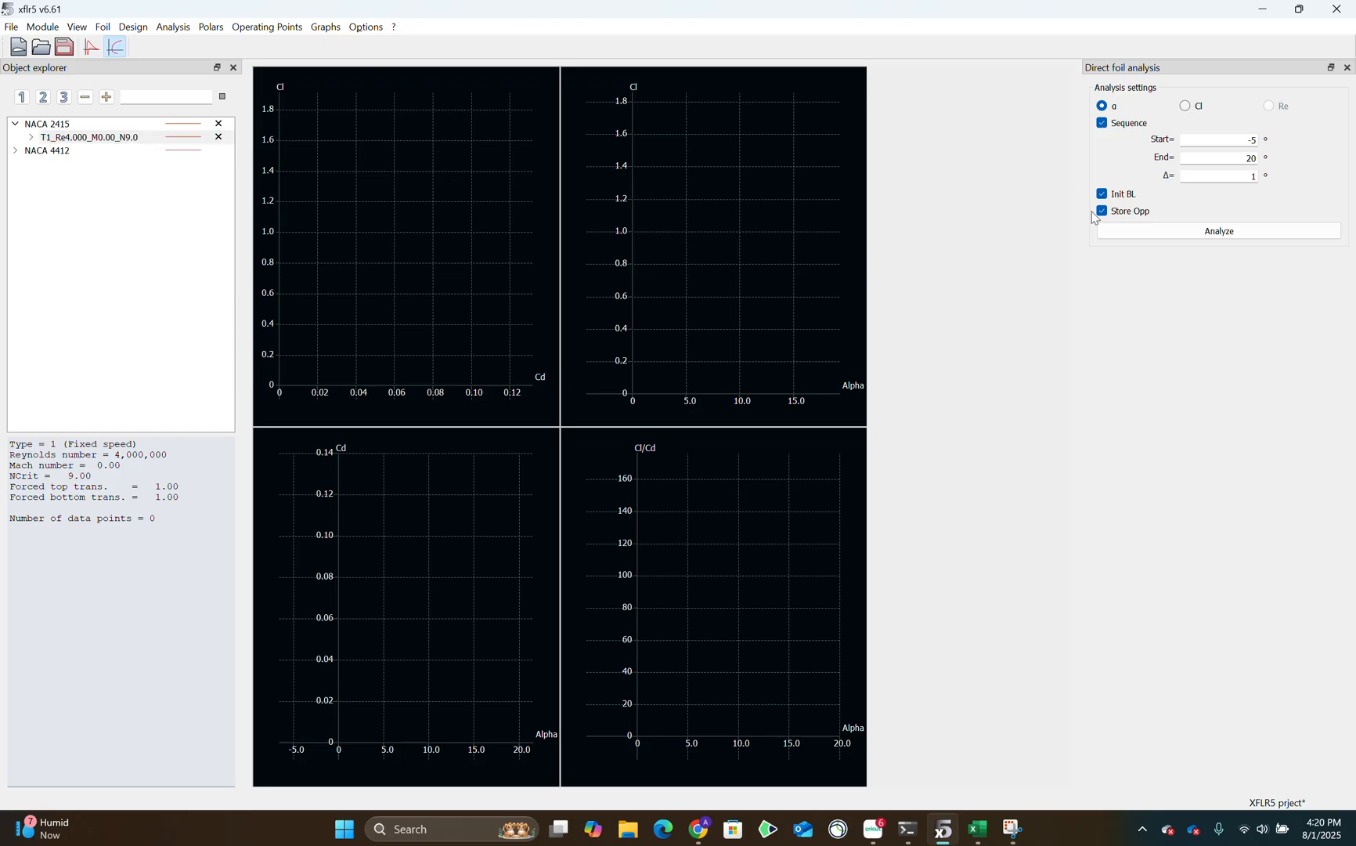
click(1132, 231)
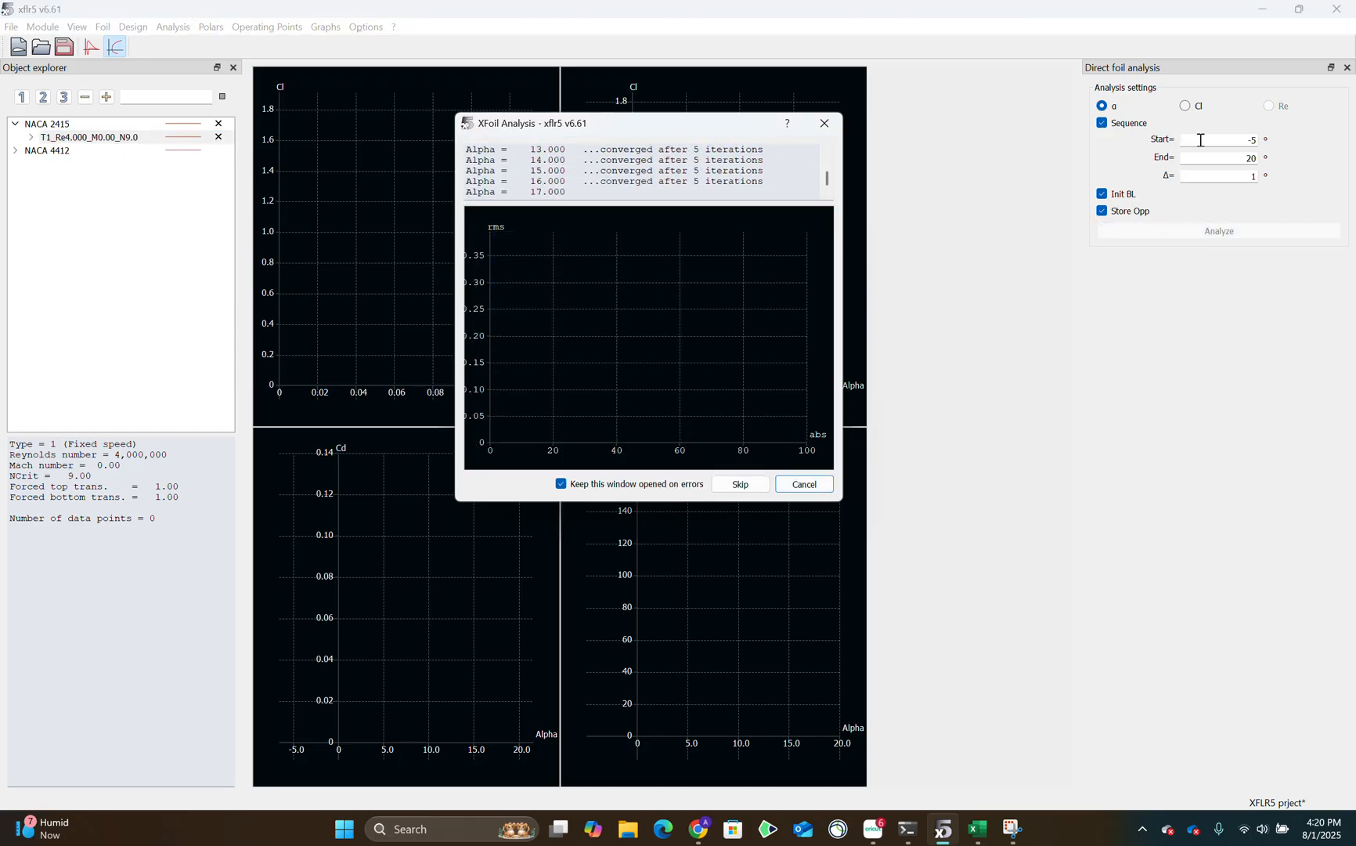
drag(1236, 157, 1274, 176)
click(713, 355)
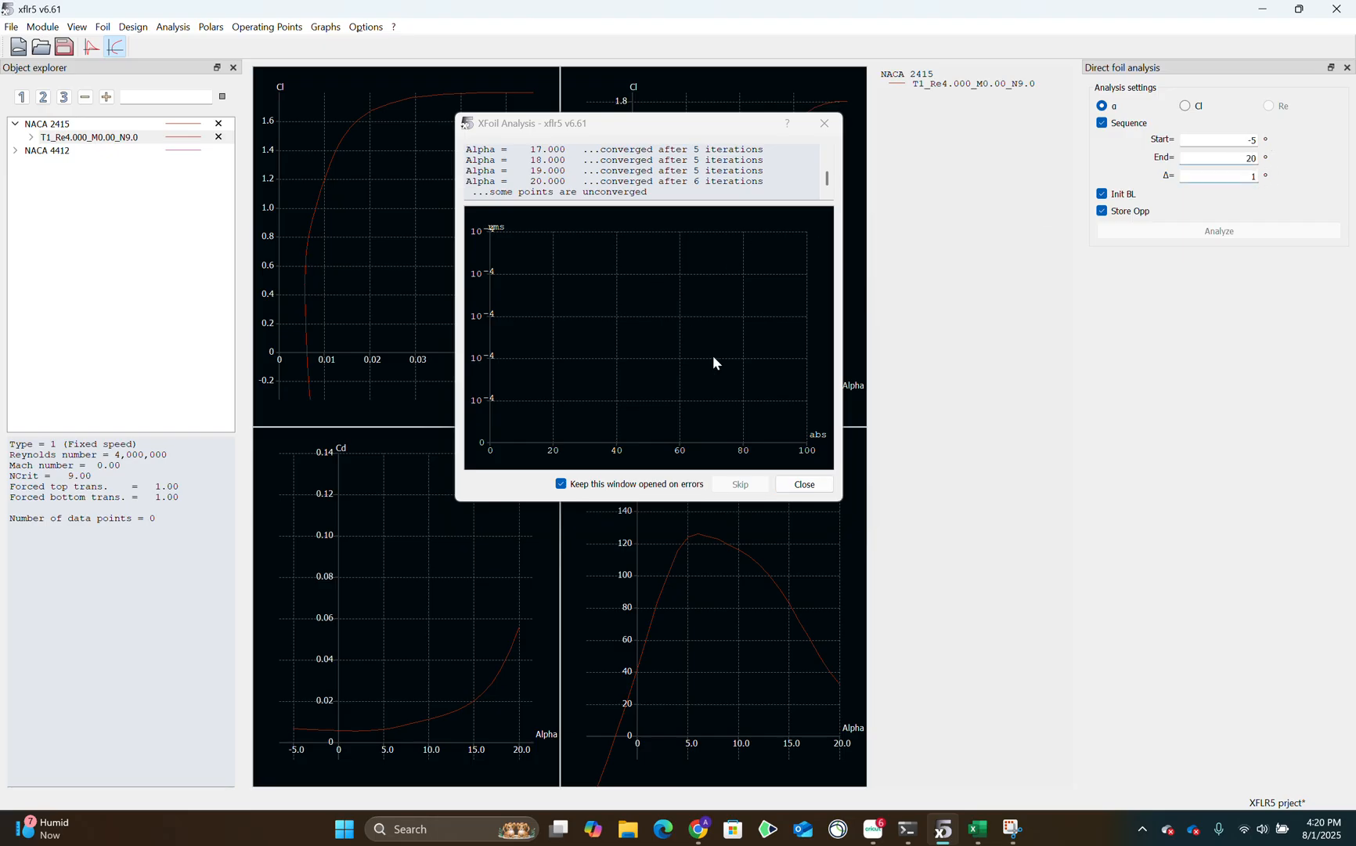
click(811, 484)
scroll(695, 273, up, 1)
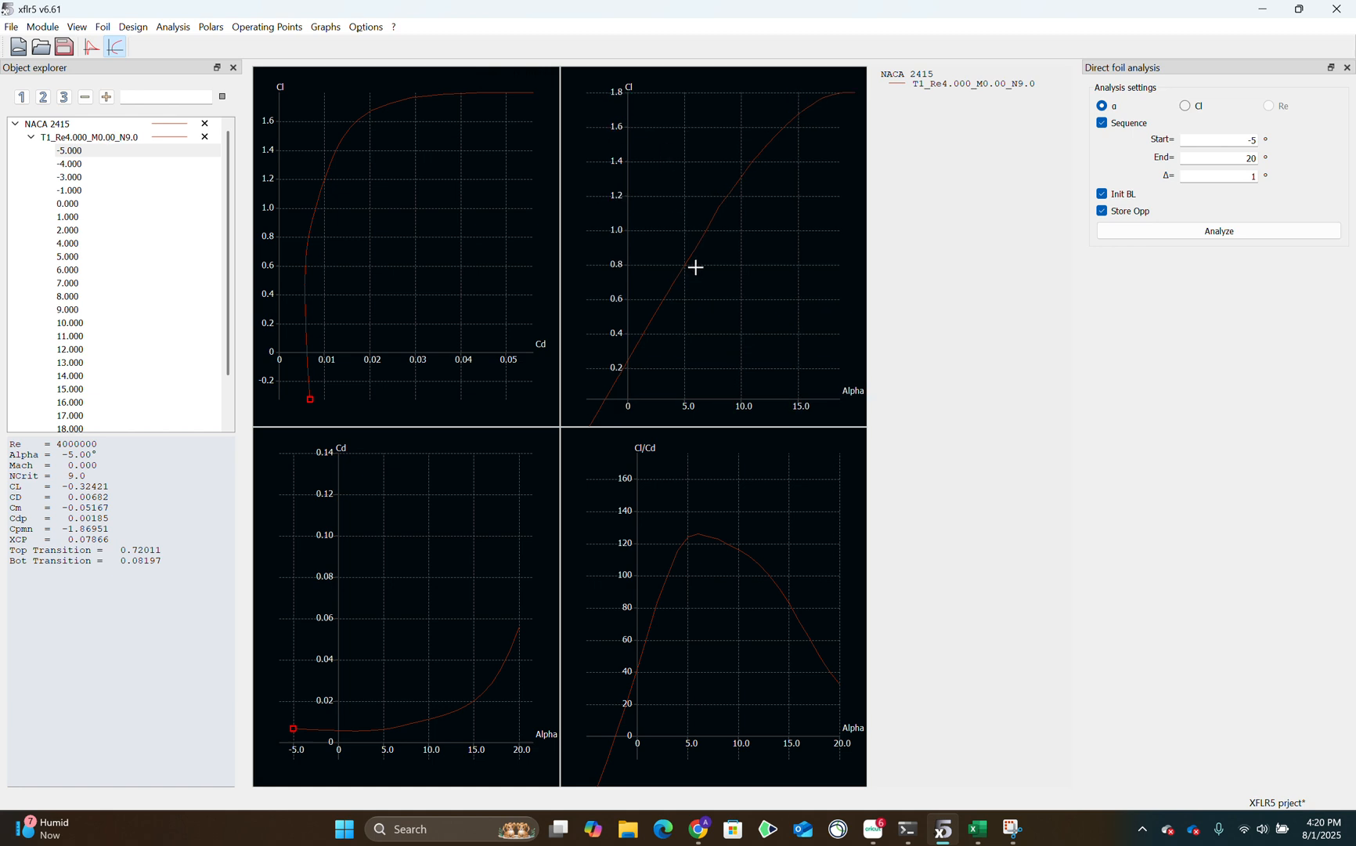
scroll(696, 267, down, 2)
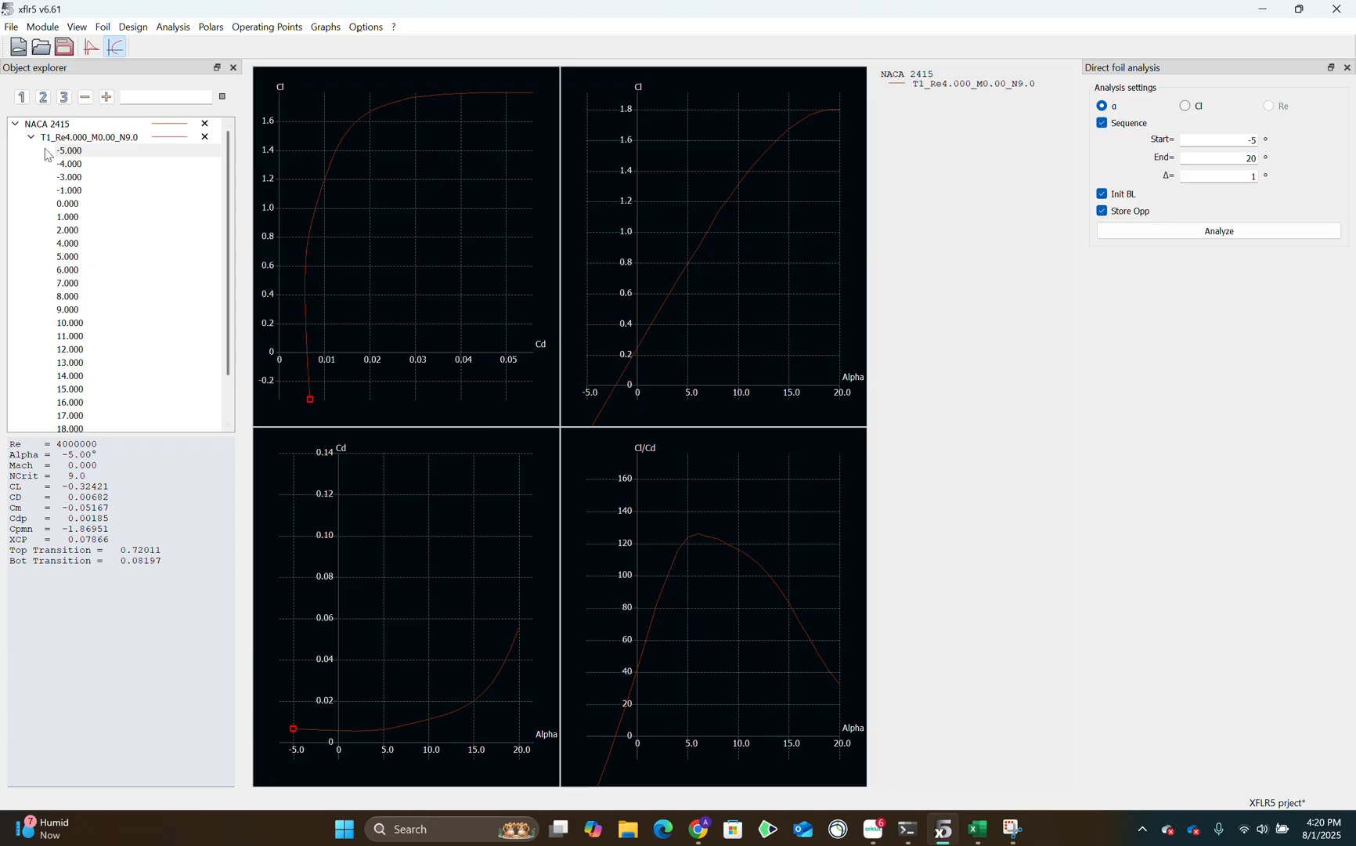
Open the CSV export for the current polar graph, look through the existing files in the XFLR 5 Project folder, and cancel.
right_click(367, 407)
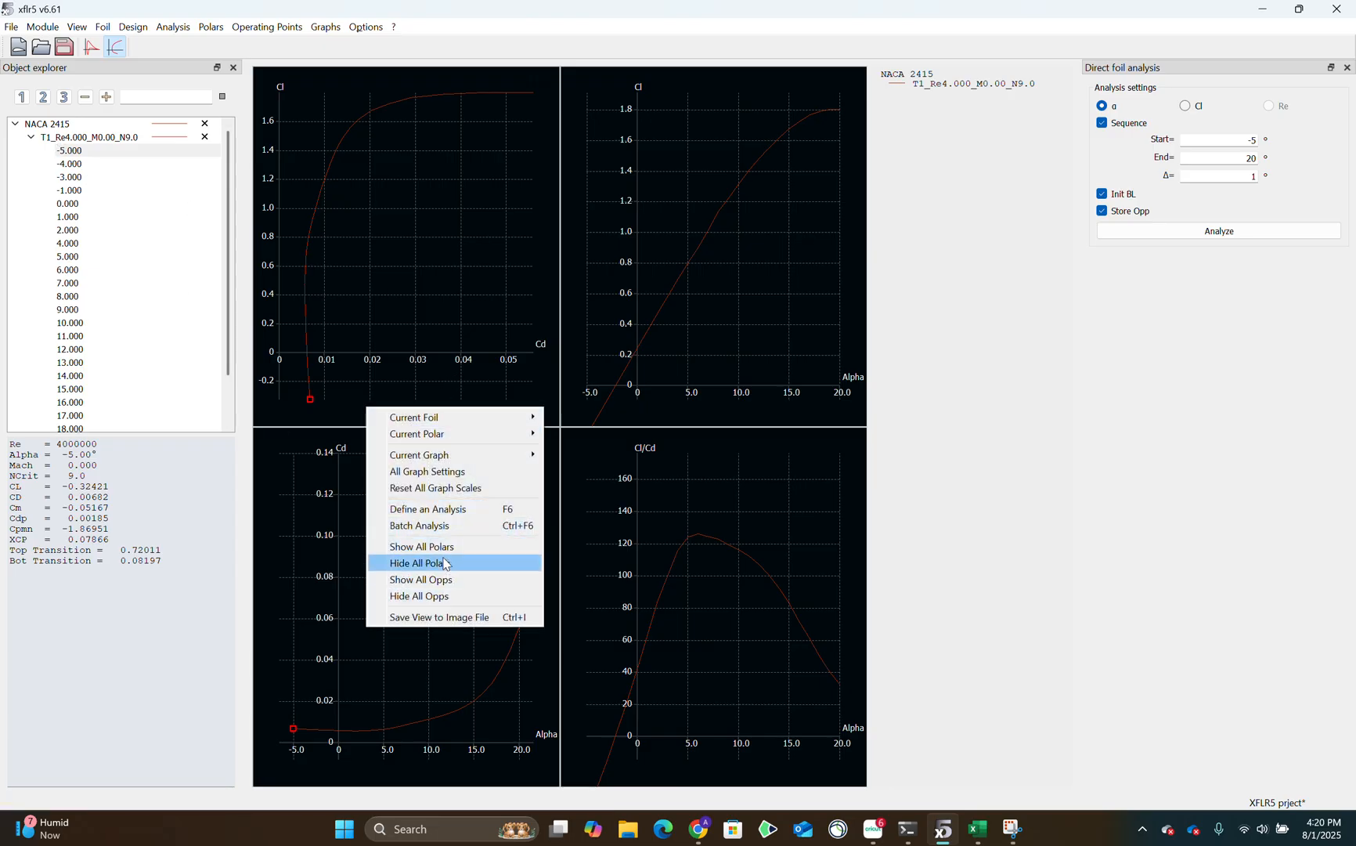
mouse_move(439, 455)
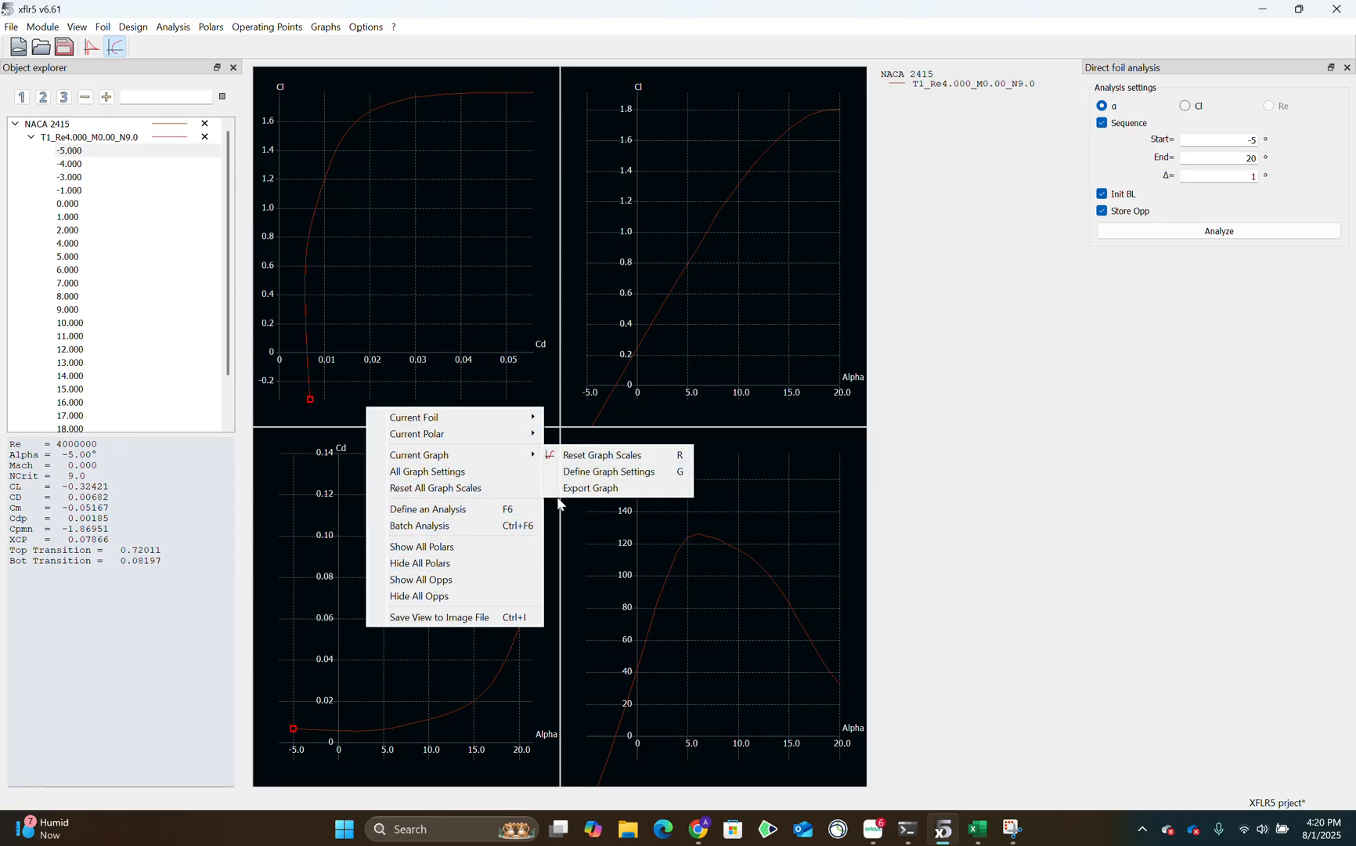
click(600, 490)
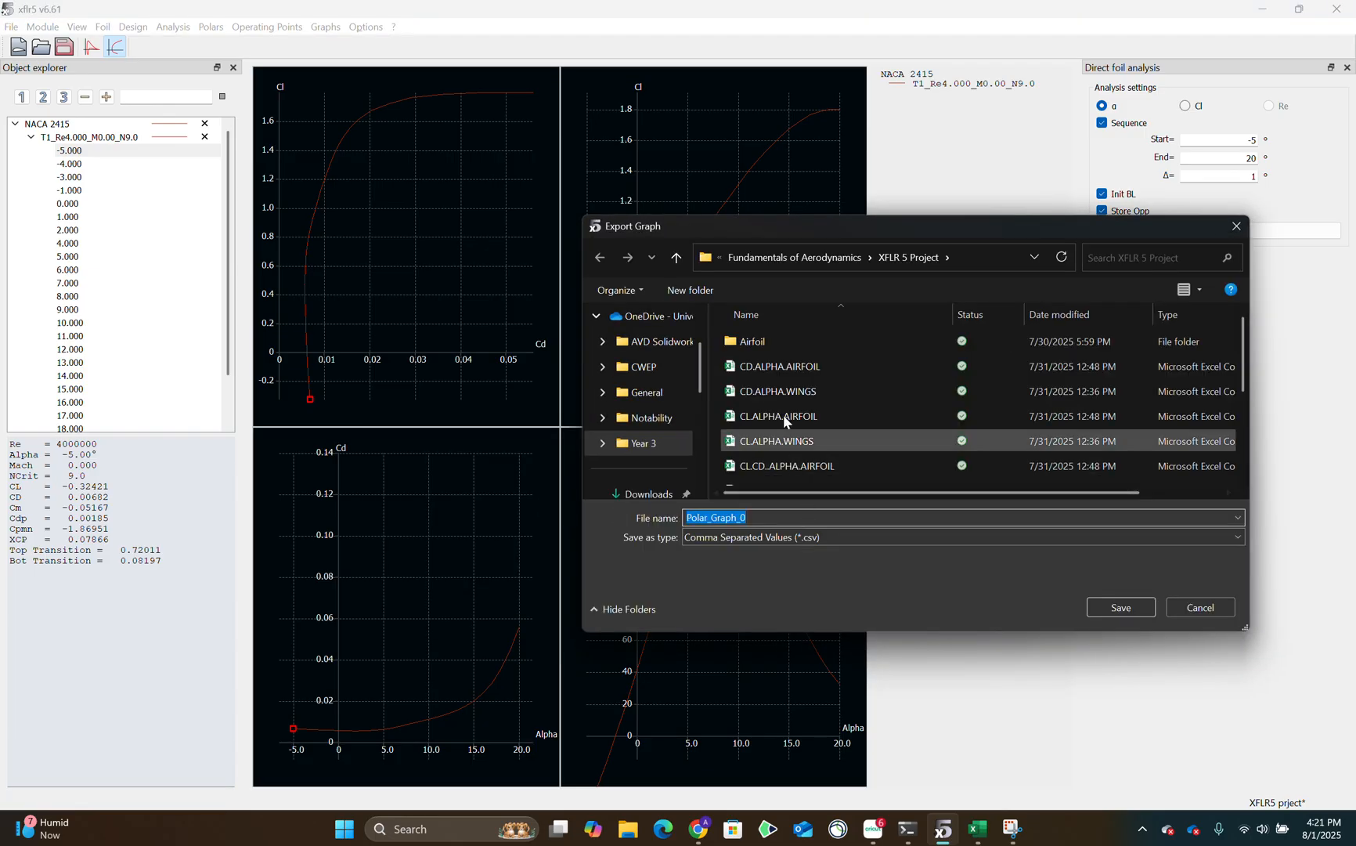
scroll(830, 435, down, 2)
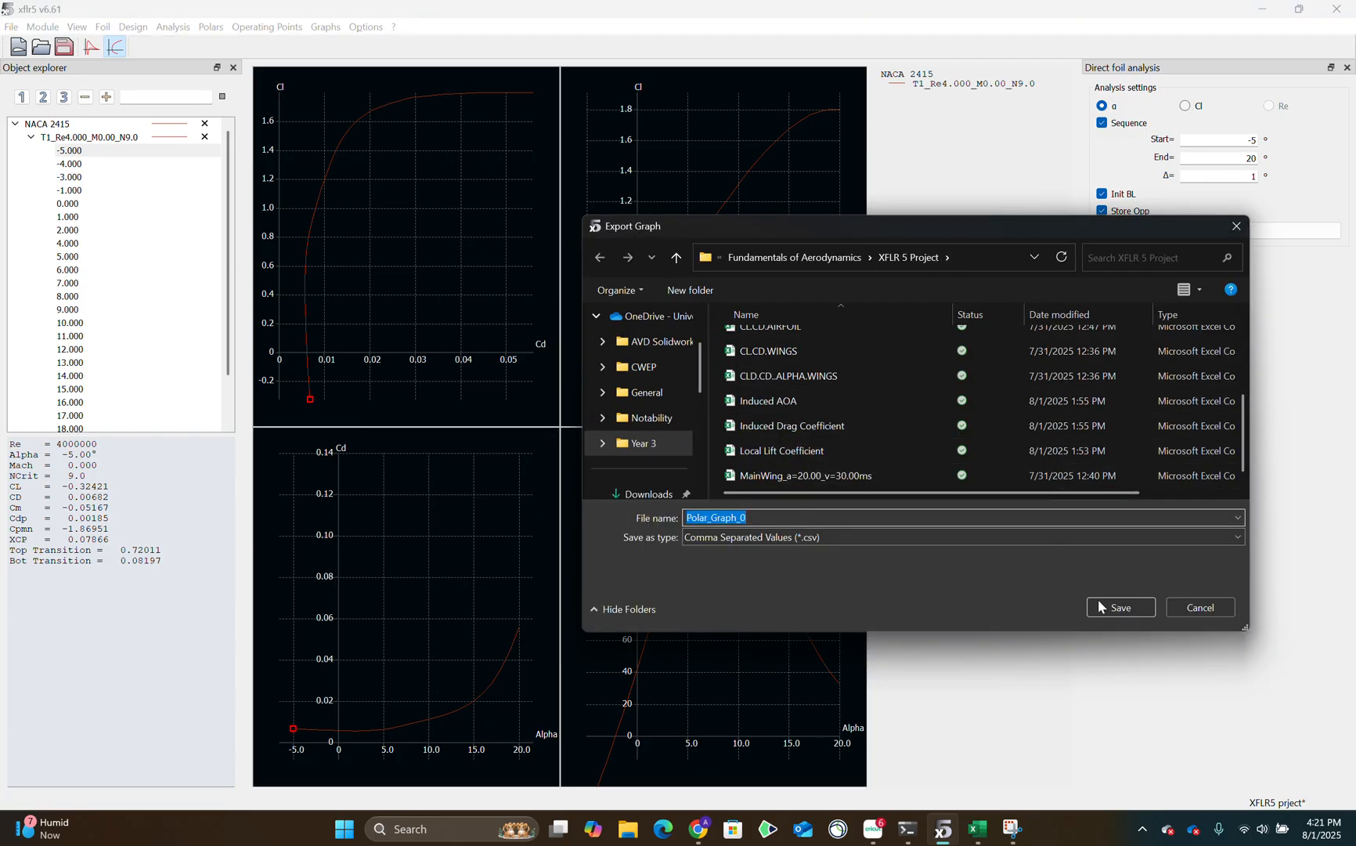
click(1187, 609)
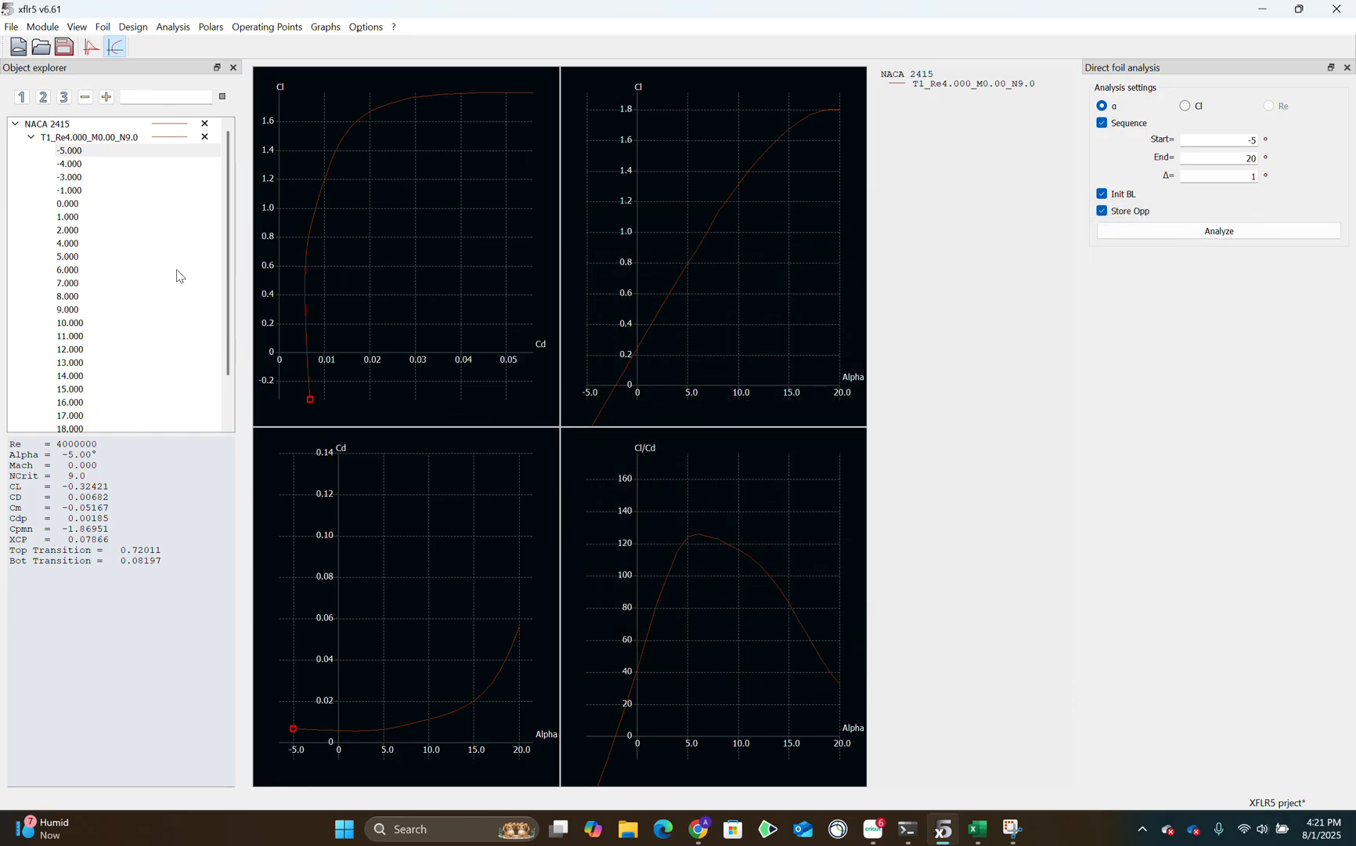
Collapse the NACA 2415 results, hide its polar curves, and select the NACA 4412 foil.
click(31, 137)
click(16, 125)
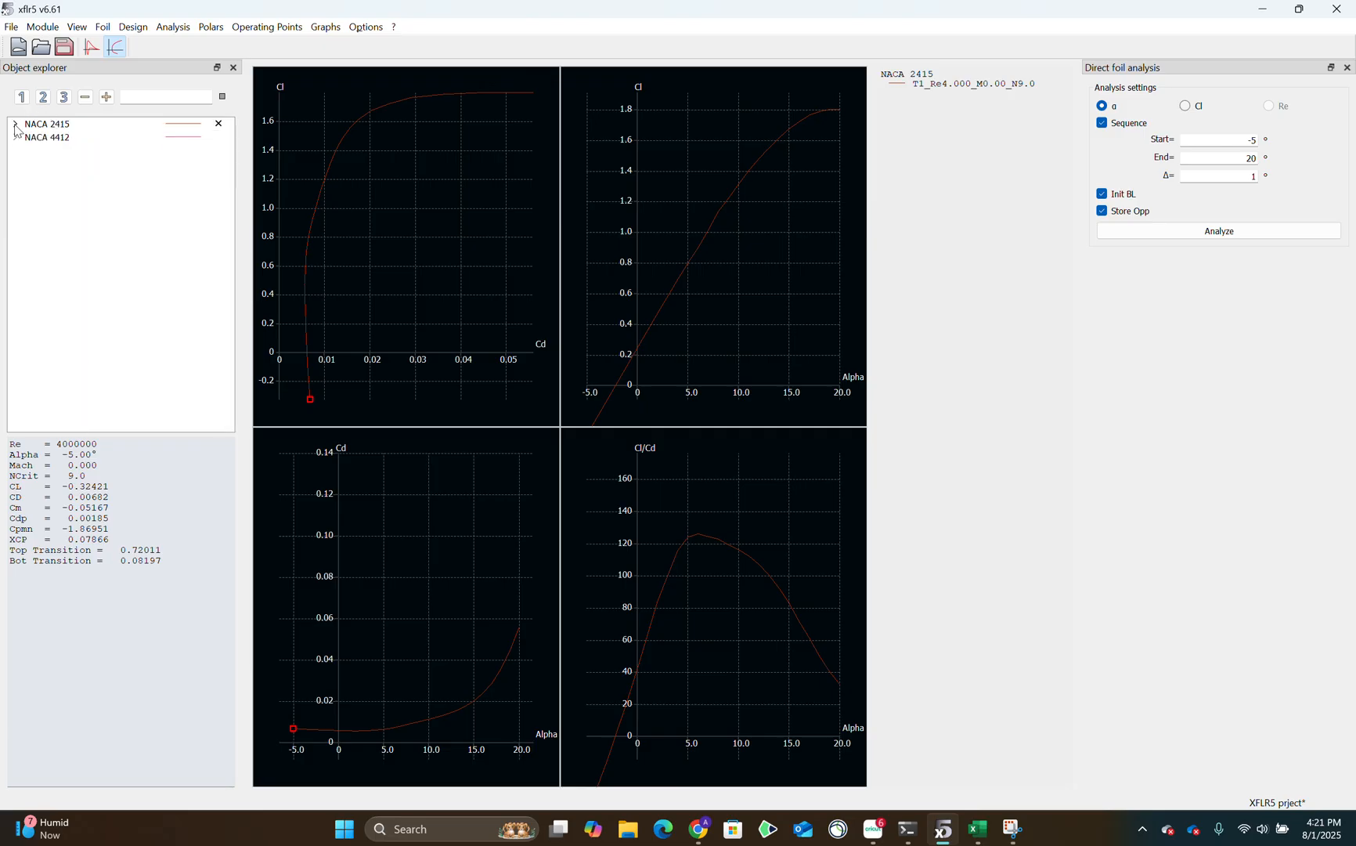
click(57, 136)
click(223, 125)
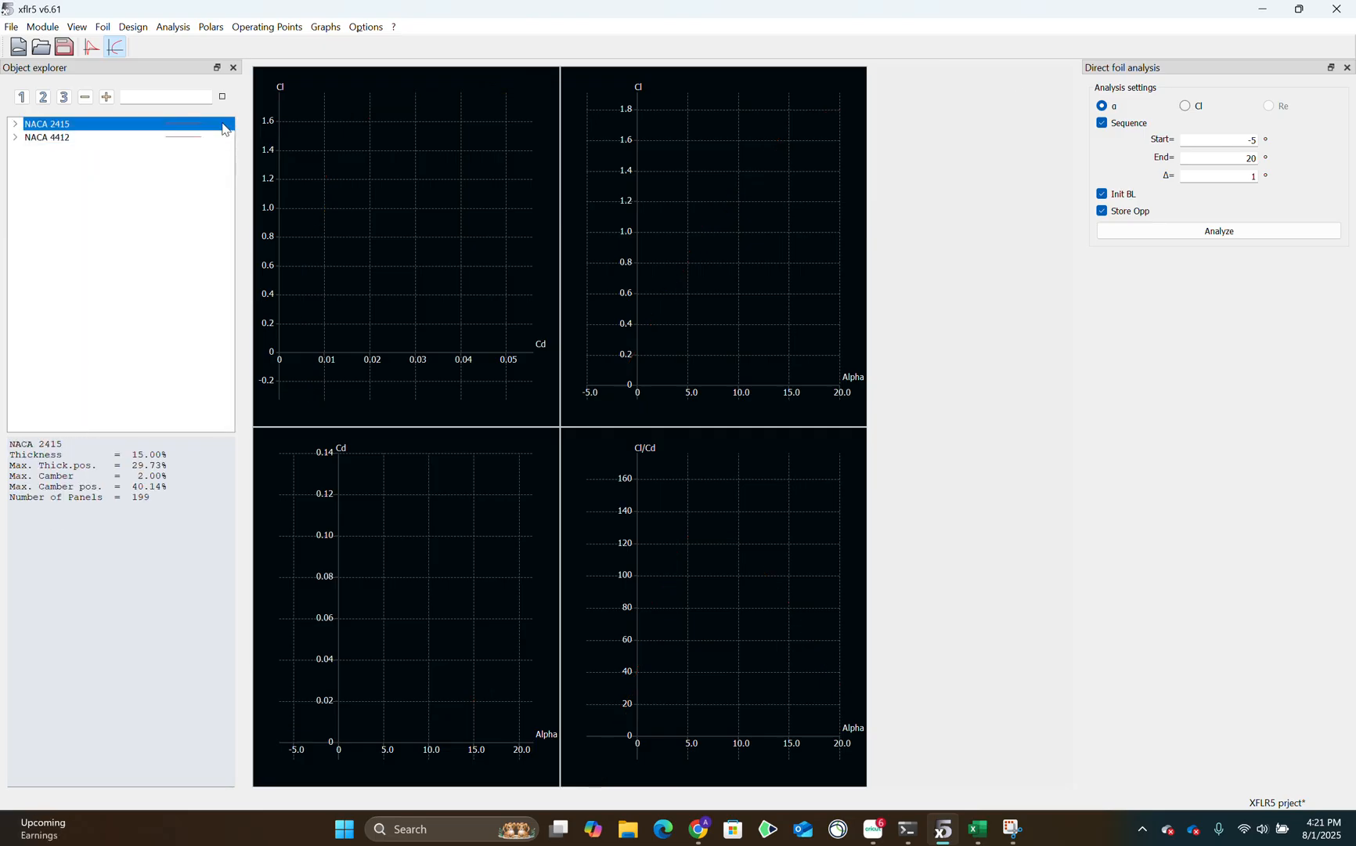
click(108, 141)
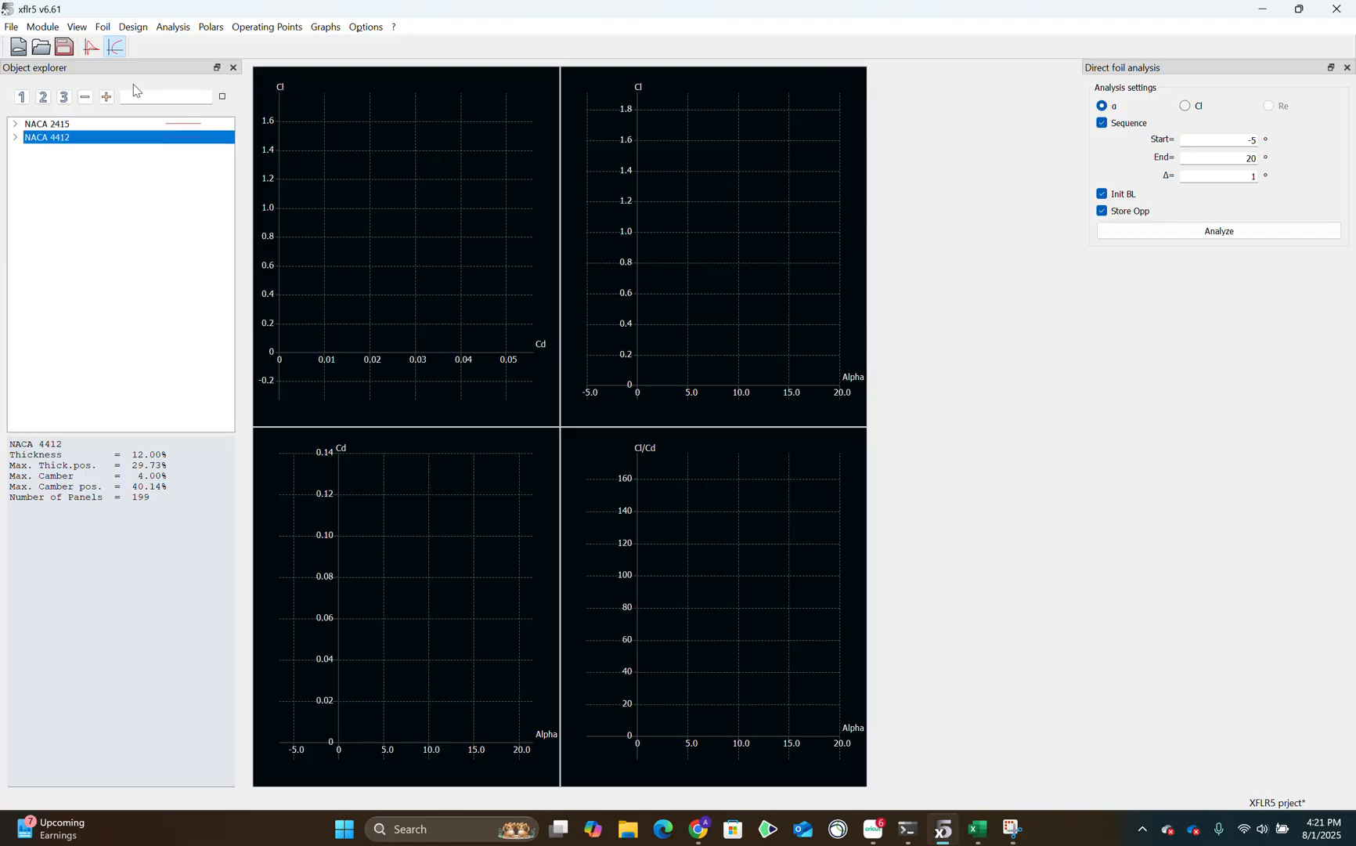
Open the multi-threaded batch analysis for NACA 4412, examine its Reynolds number list and alpha range, and close it.
click(172, 26)
click(194, 66)
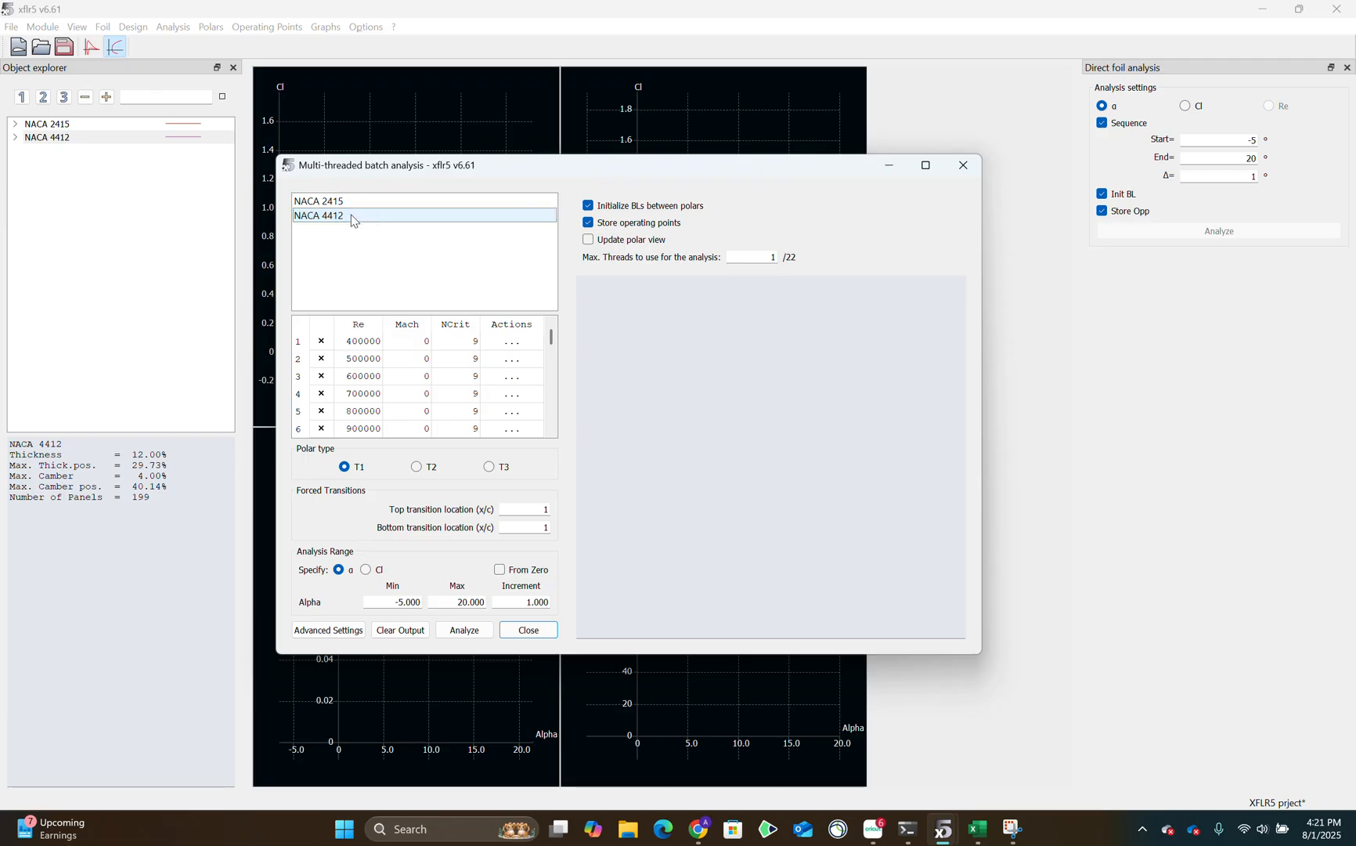
click(354, 216)
double_click(381, 346)
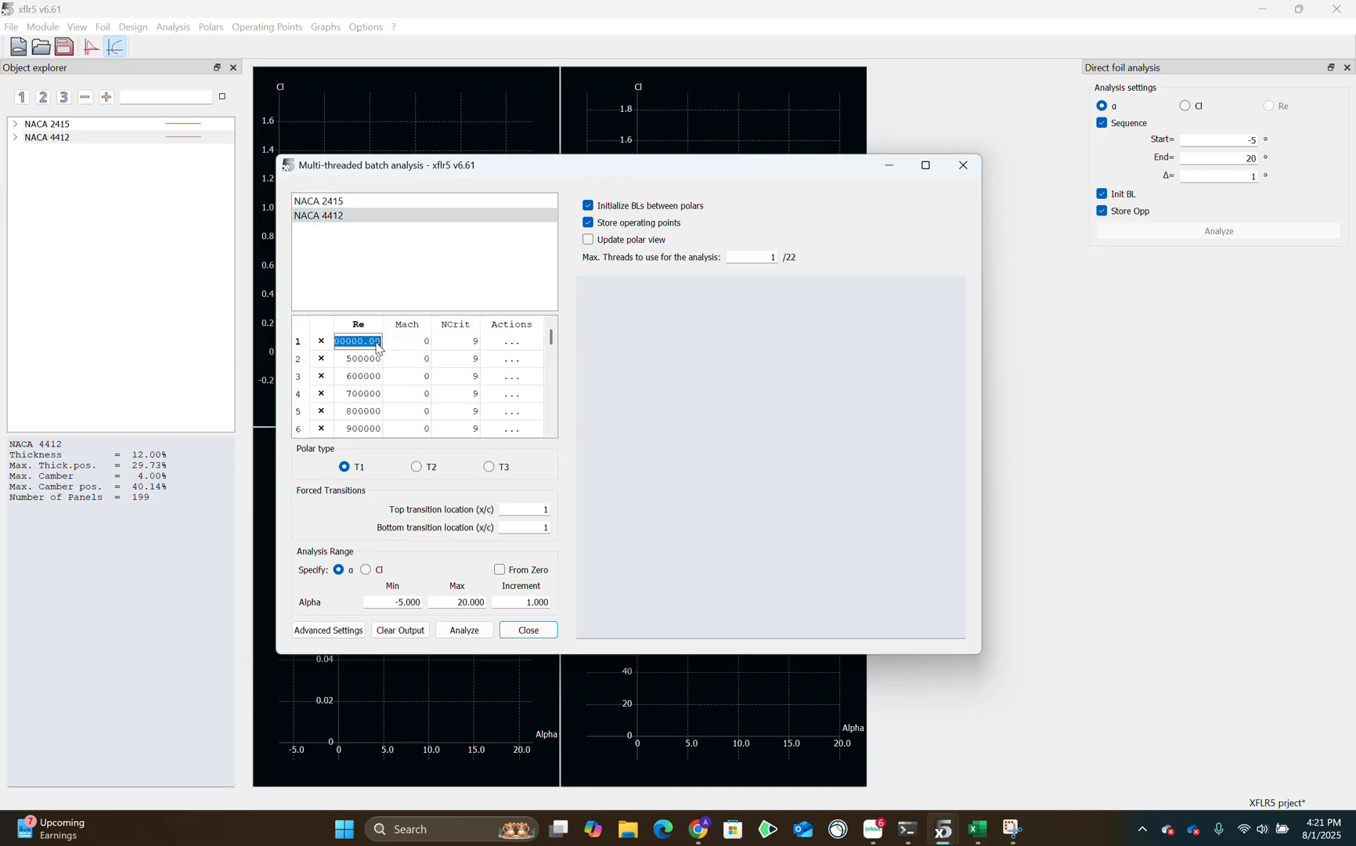
scroll(378, 348, down, 6)
scroll(377, 339, up, 8)
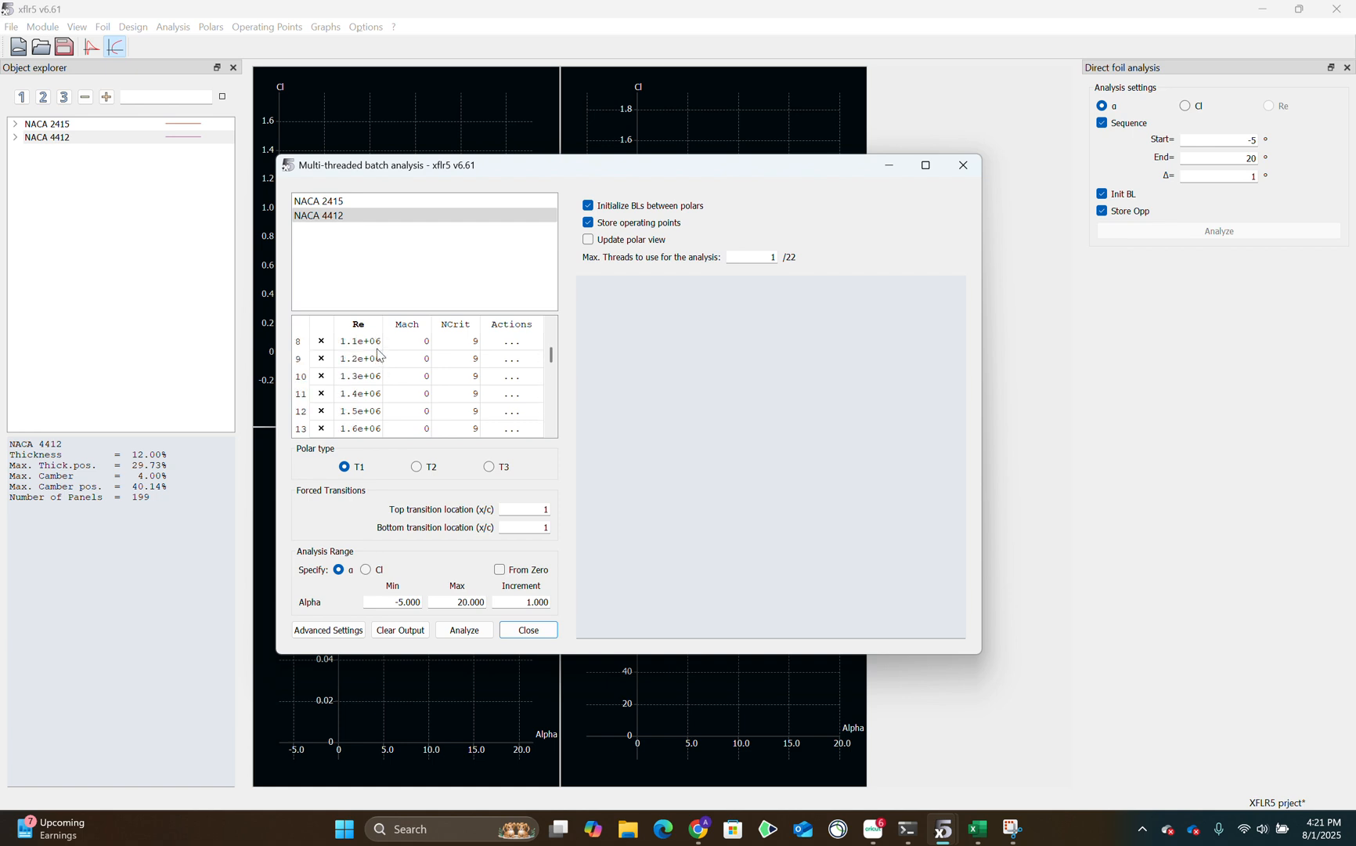
click(372, 324)
click(374, 285)
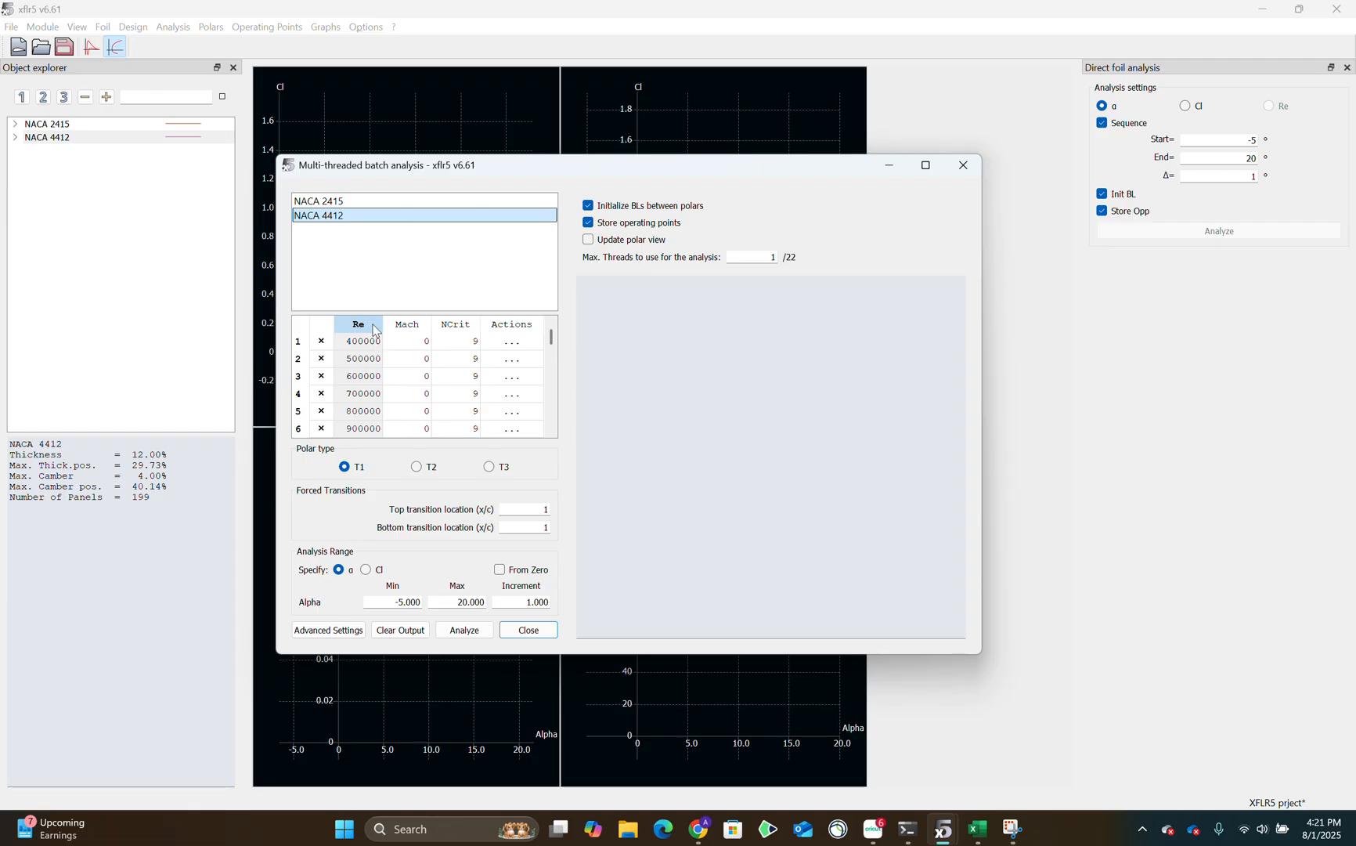
scroll(376, 342, down, 10)
double_click(370, 429)
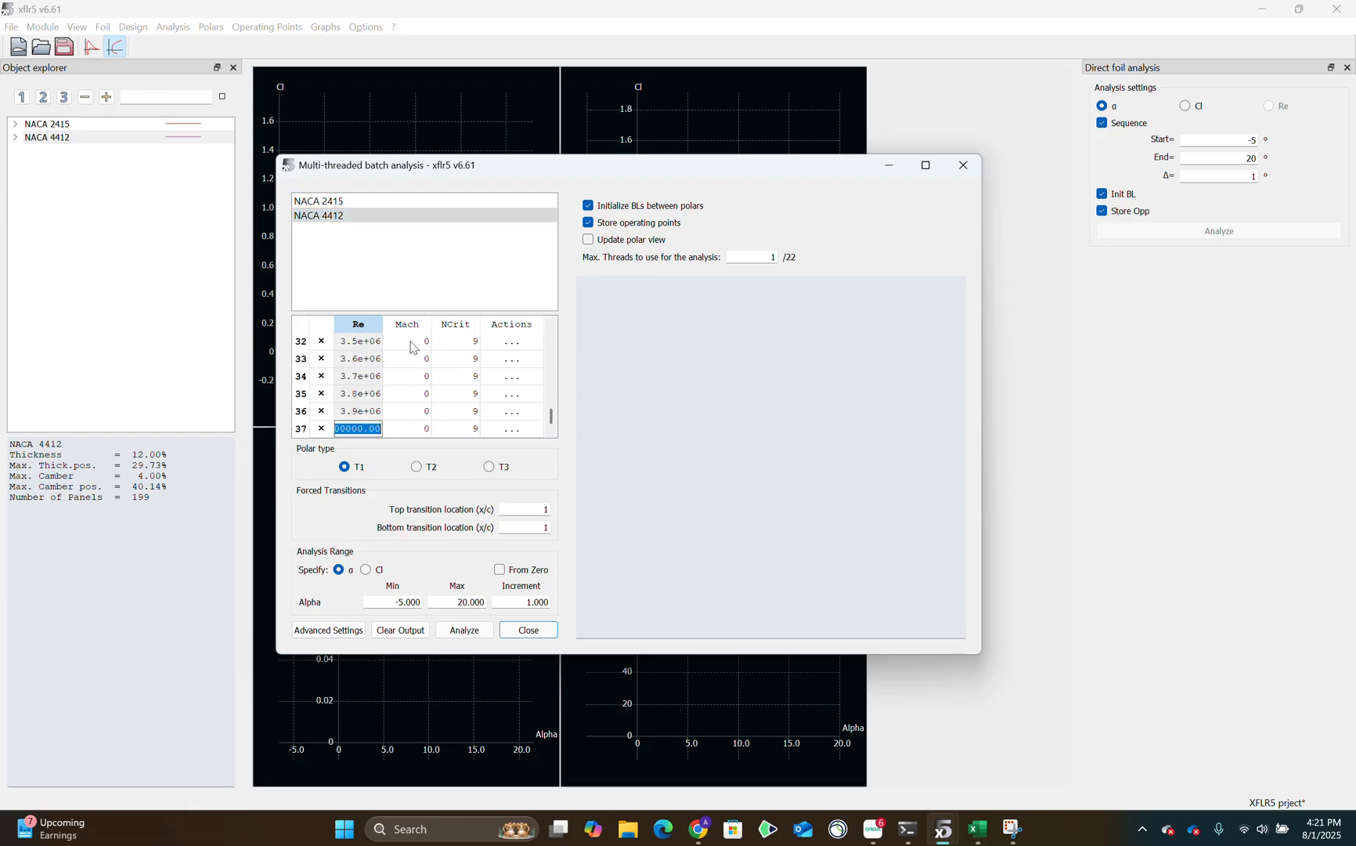
scroll(373, 412, up, 10)
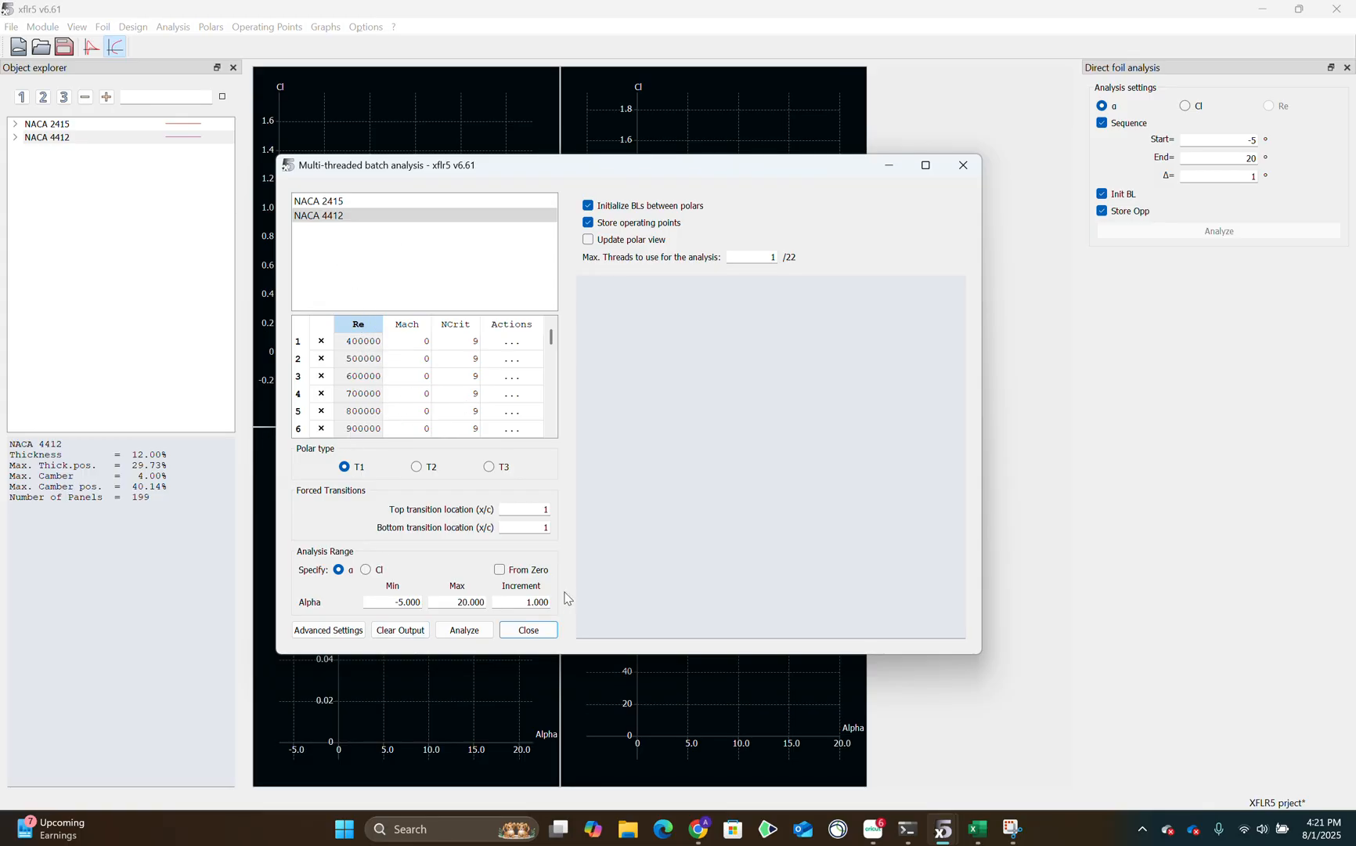
drag(387, 607, 522, 598)
click(540, 640)
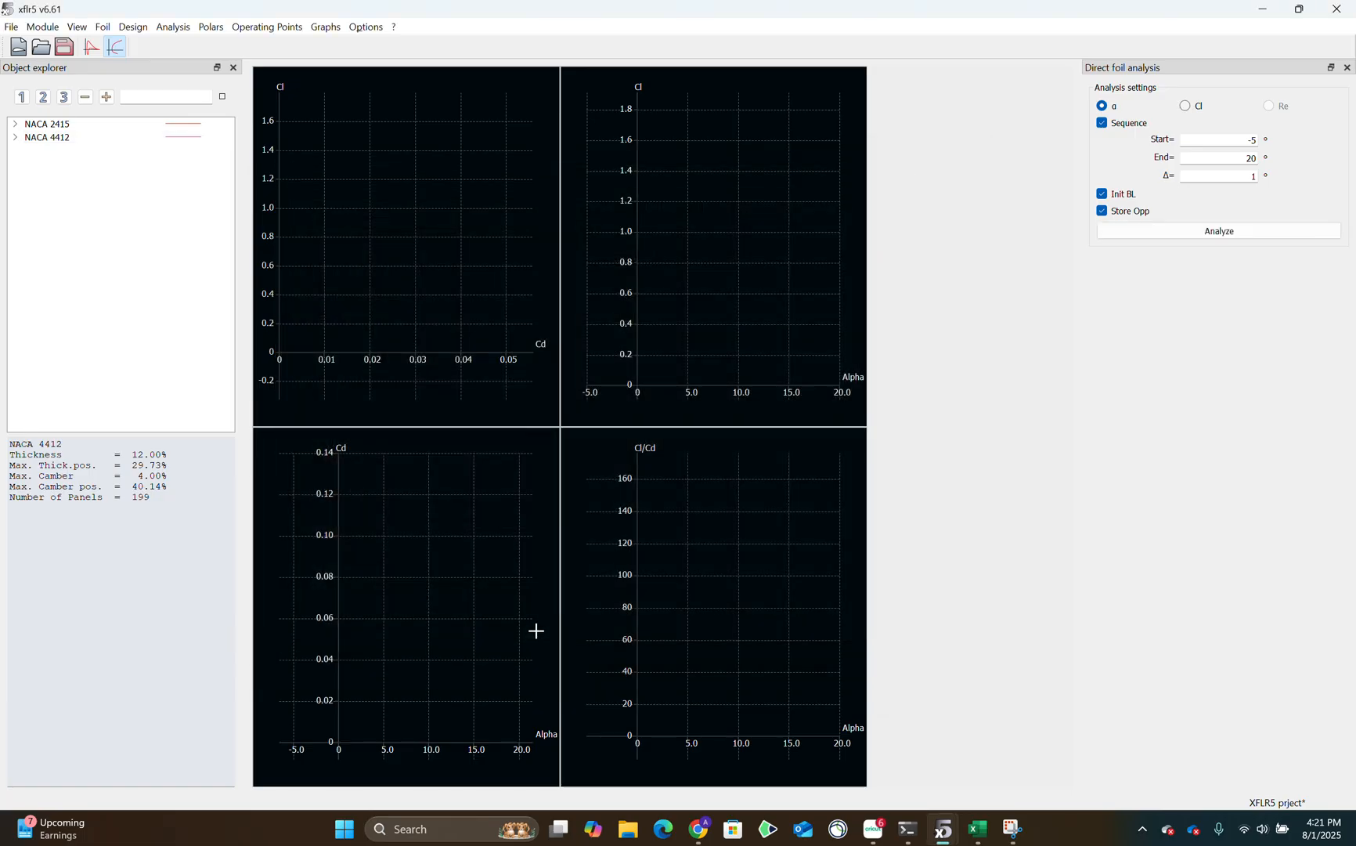
Show the polar curves of NACA 4412 and switch to the Wing and Plane Design module.
click(220, 138)
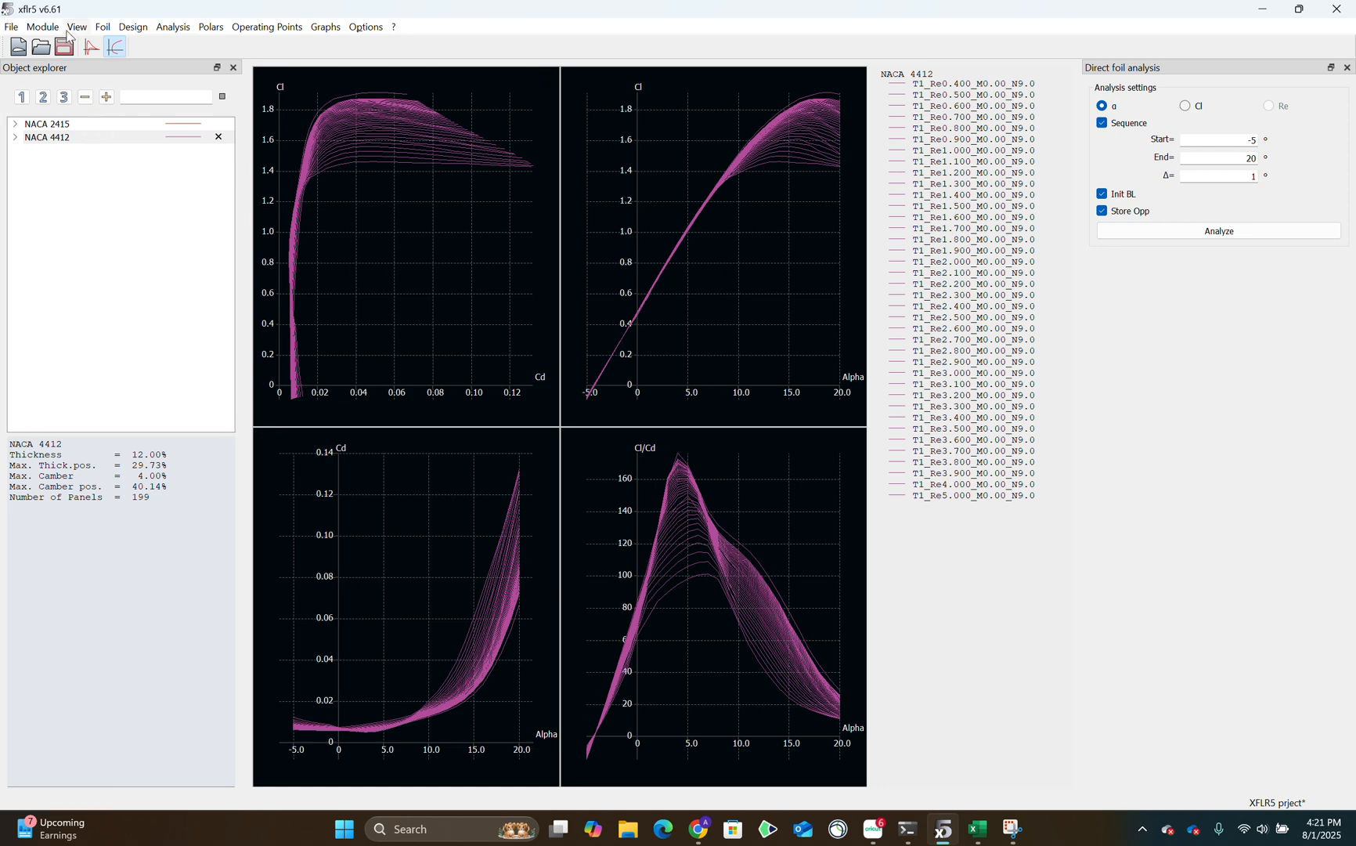
click(42, 28)
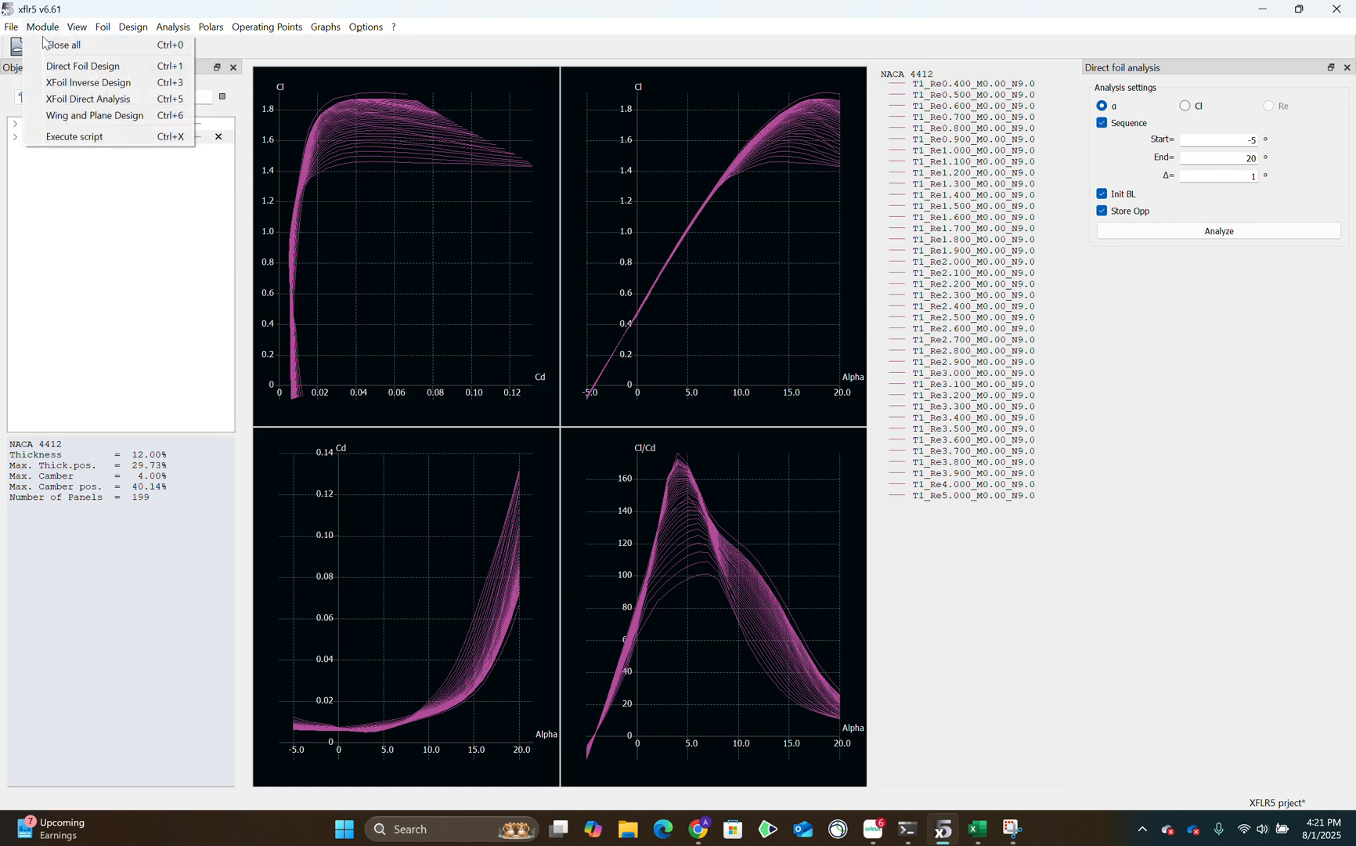
click(95, 116)
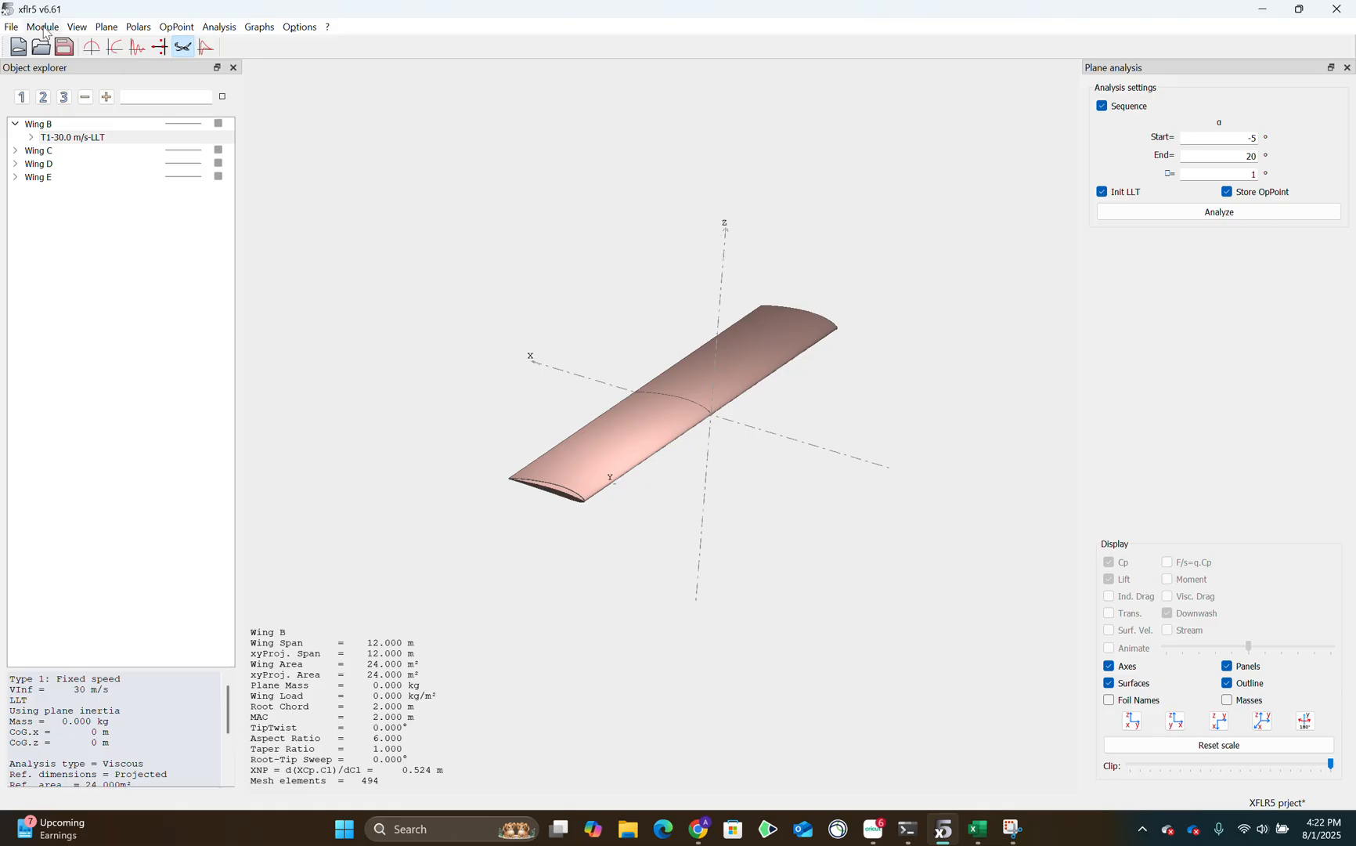
Start defining a new plane and open the definition of its main wing.
click(56, 29)
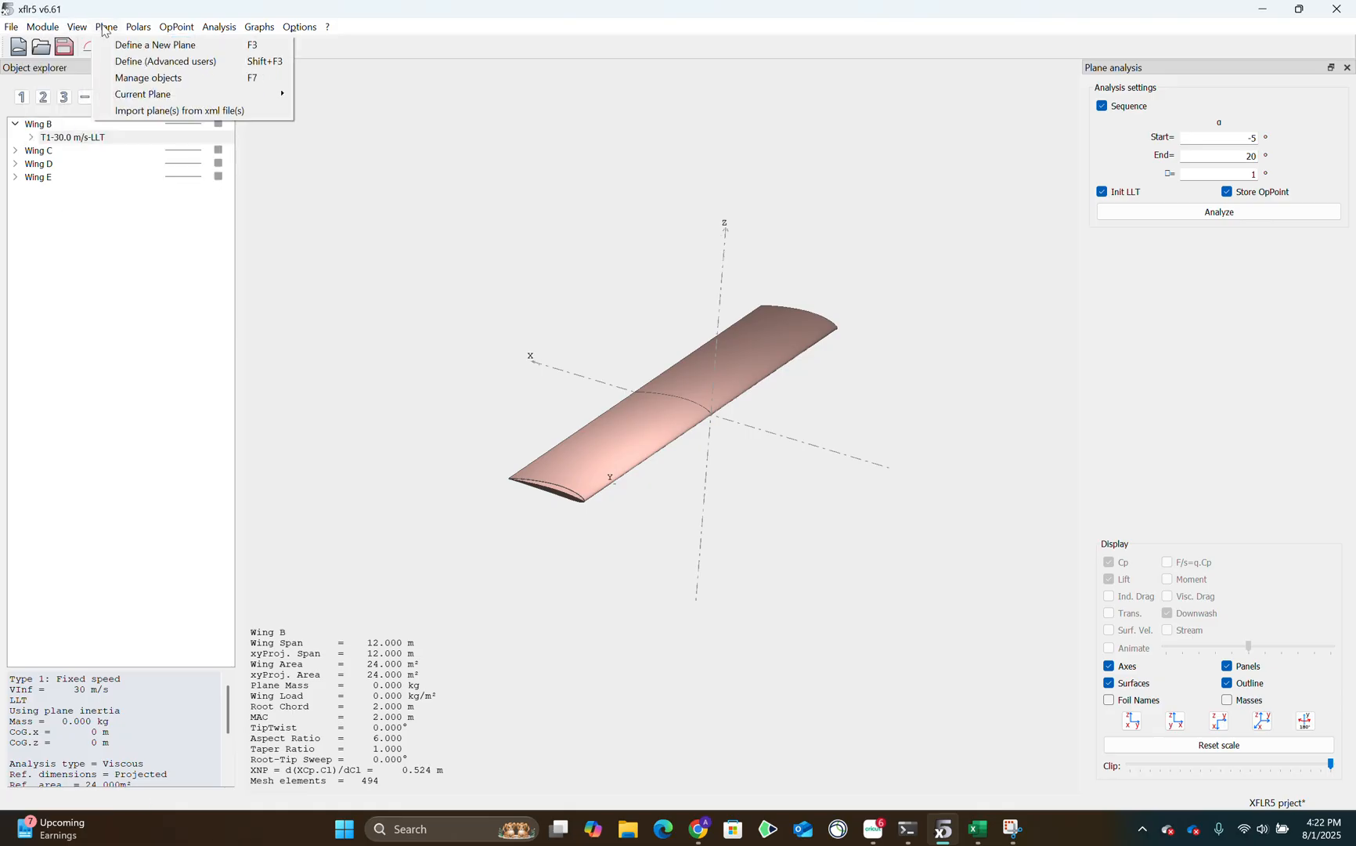
click(105, 29)
click(105, 28)
click(142, 46)
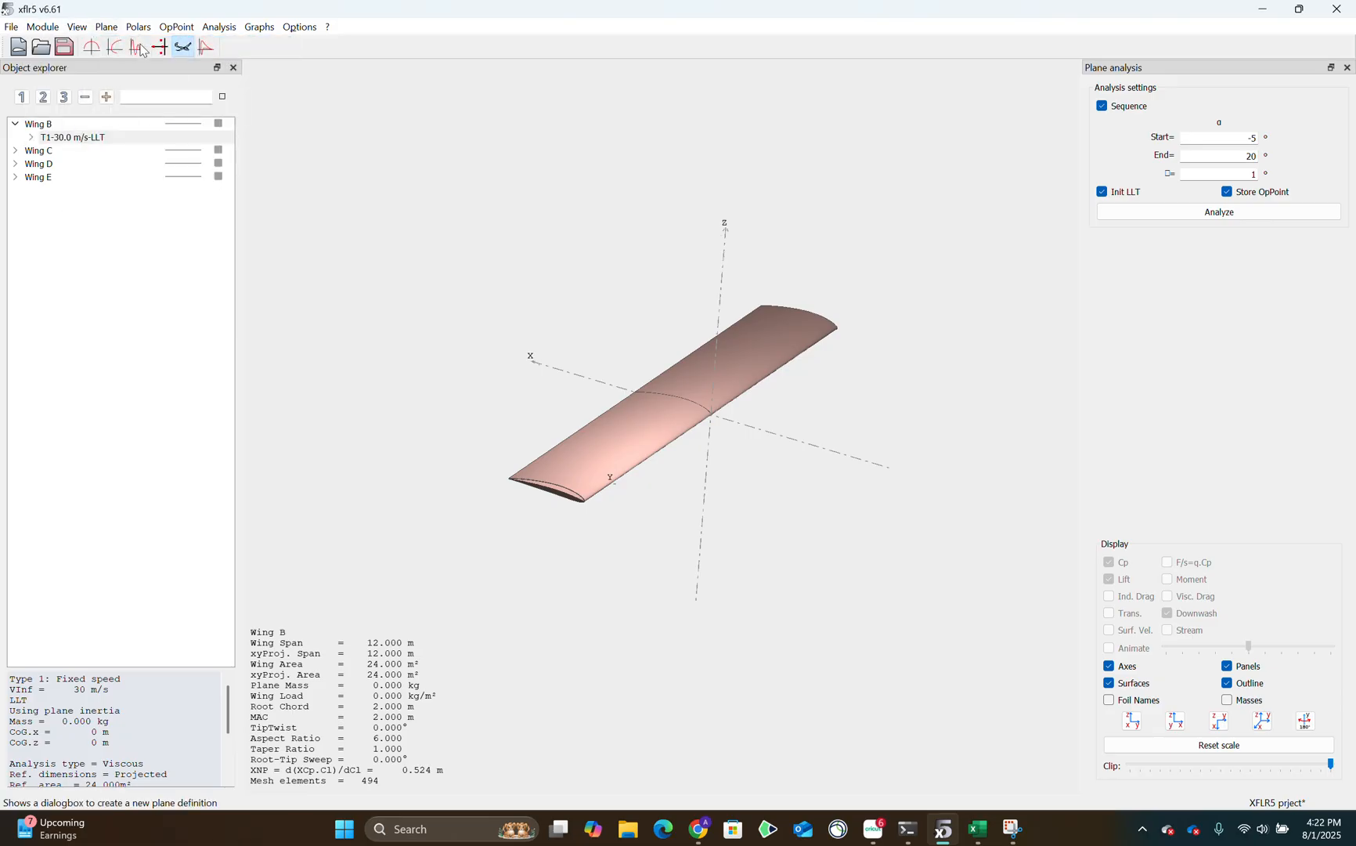
click(285, 499)
click(482, 500)
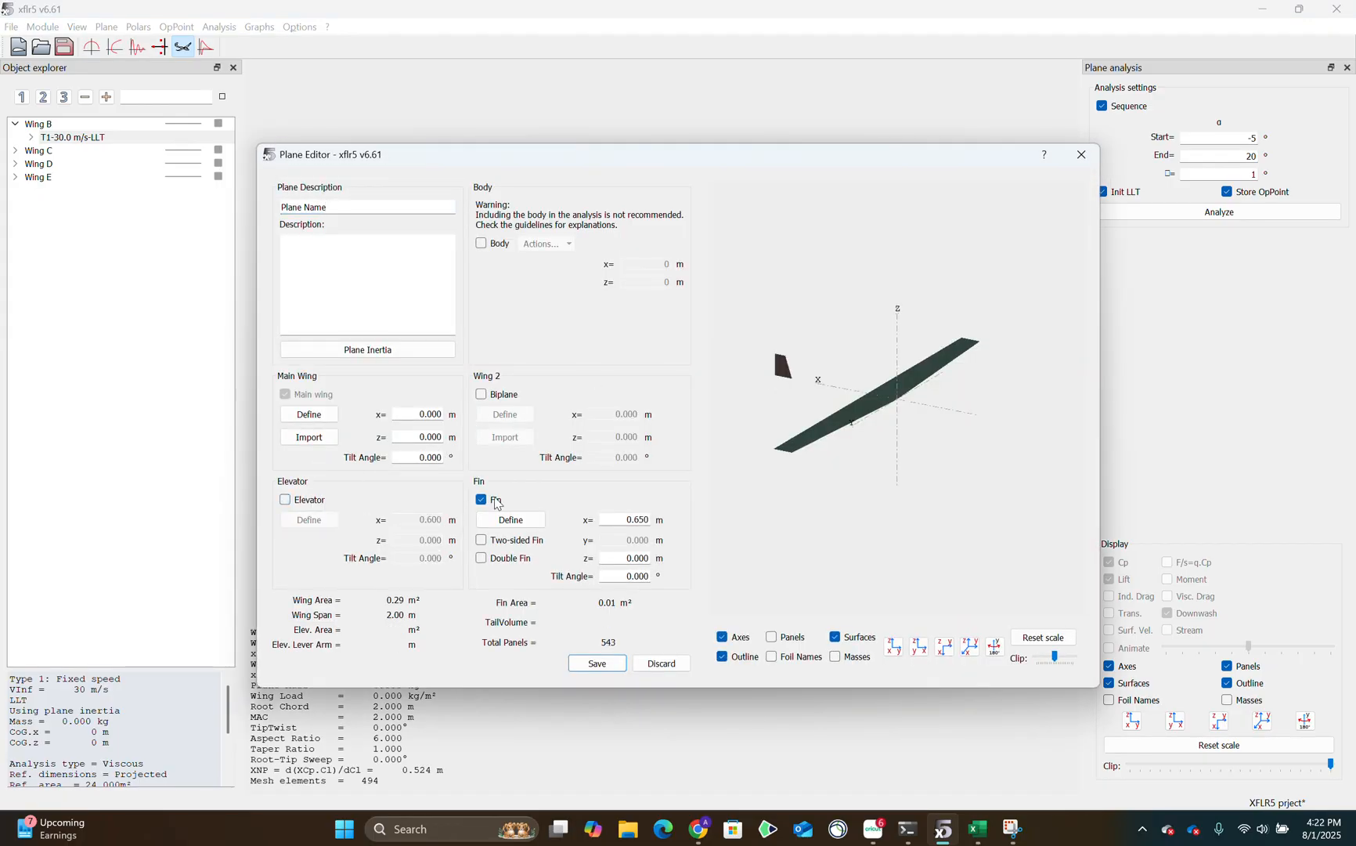
click(305, 416)
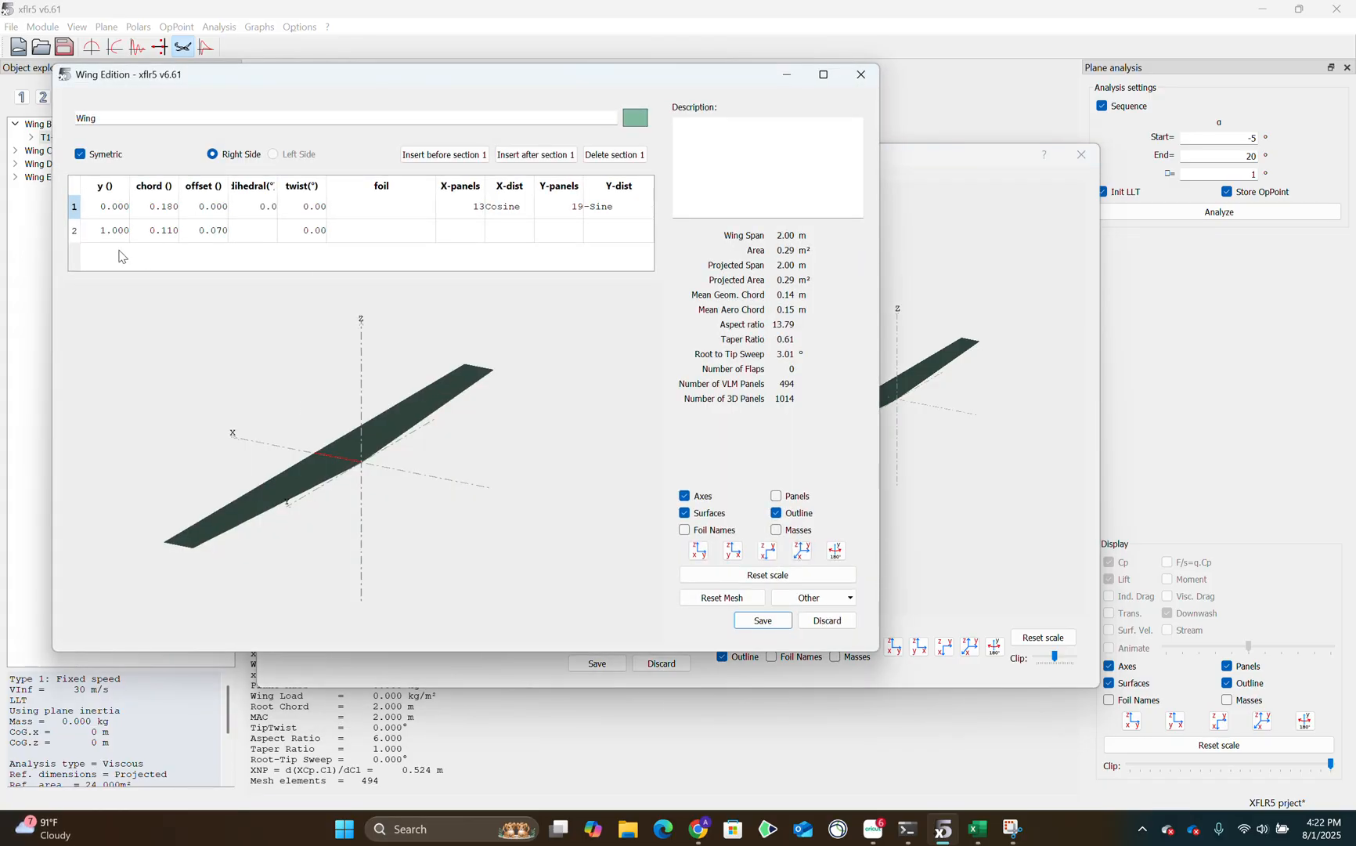
Assign the NACA 4412 foil to both sections of the new plane's main wing.
drag(102, 210, 293, 249)
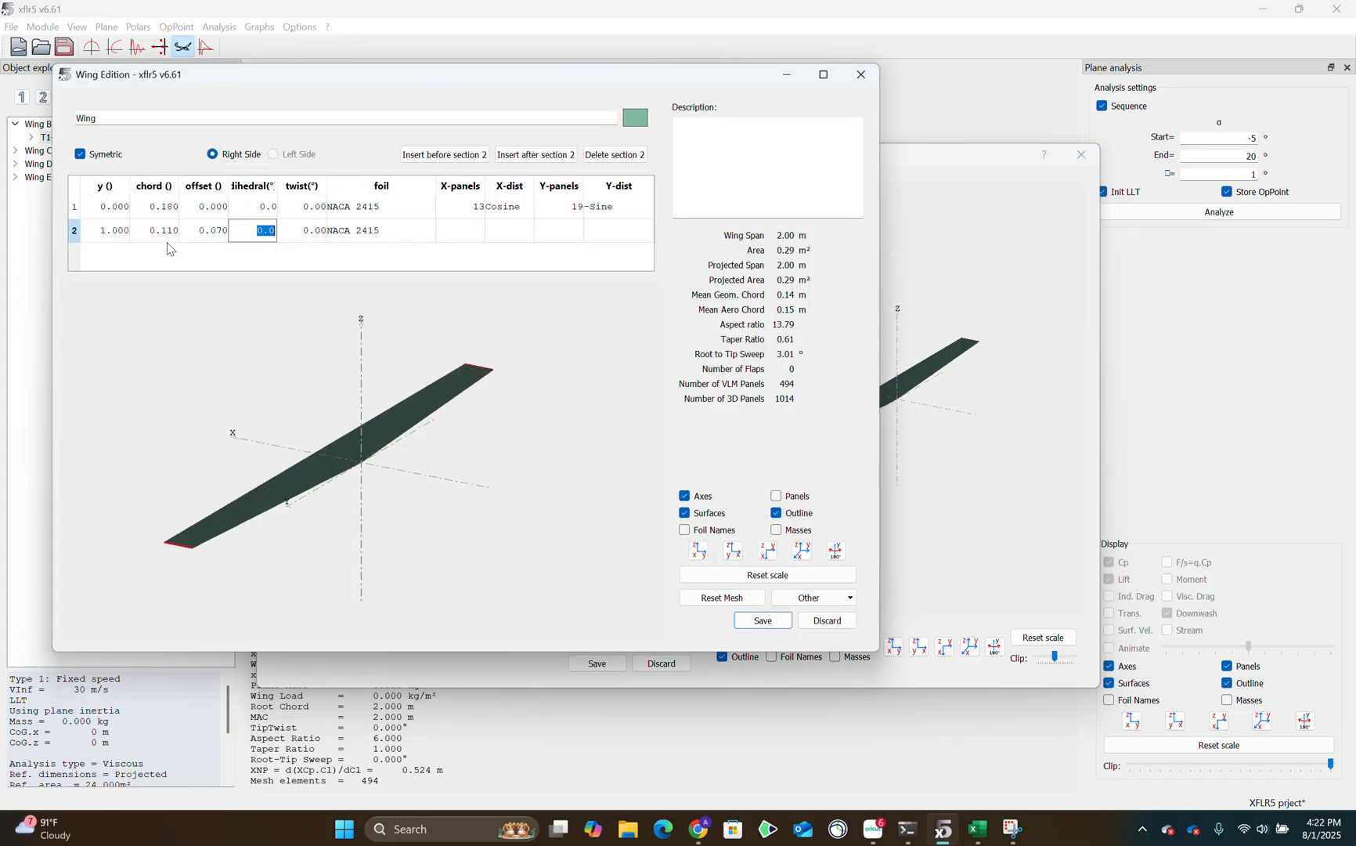
click(398, 207)
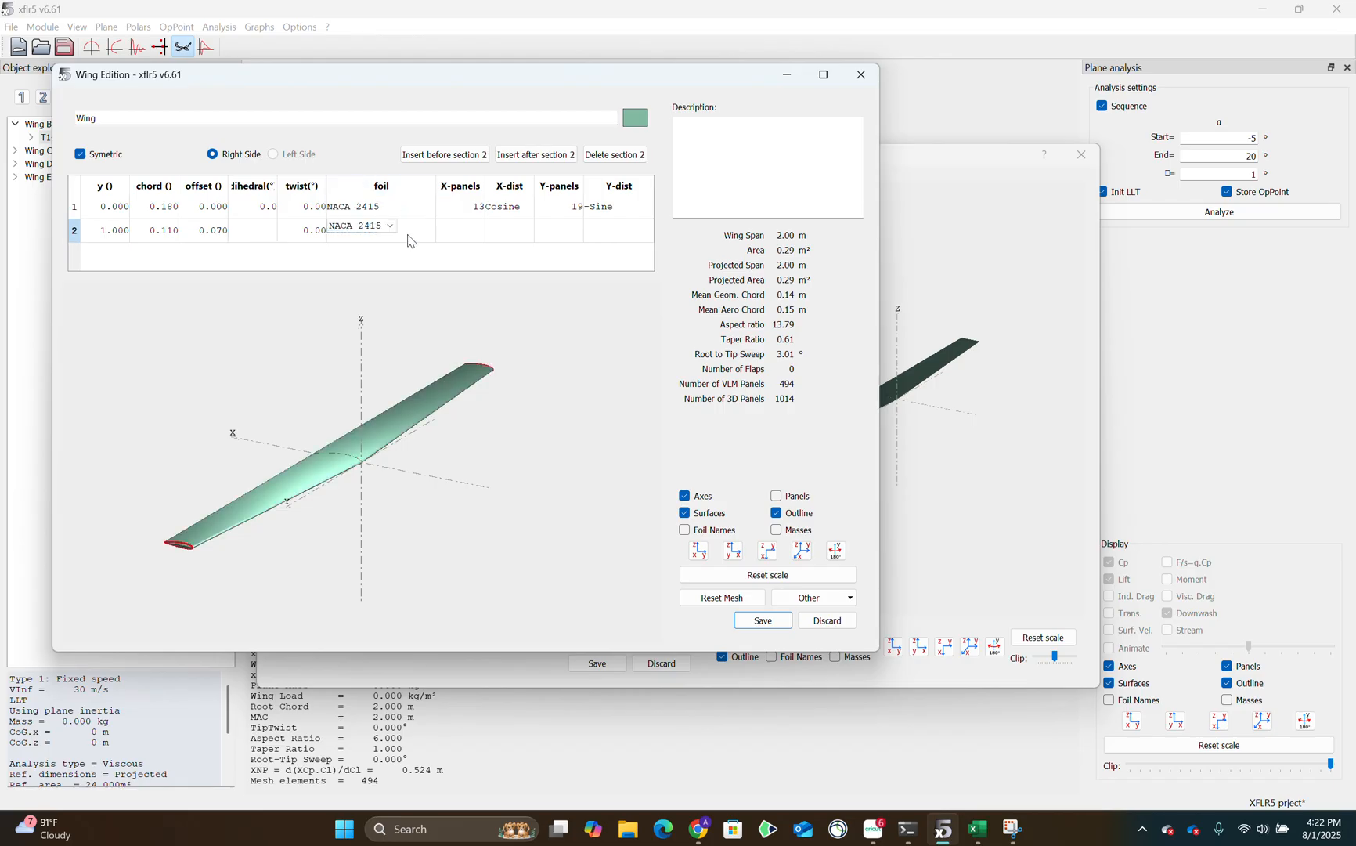
click(385, 206)
click(392, 228)
click(392, 228)
click(391, 231)
click(389, 250)
click(425, 261)
Examine the spanwise position, chord and offset fields of both wing sections.
click(115, 209)
click(115, 234)
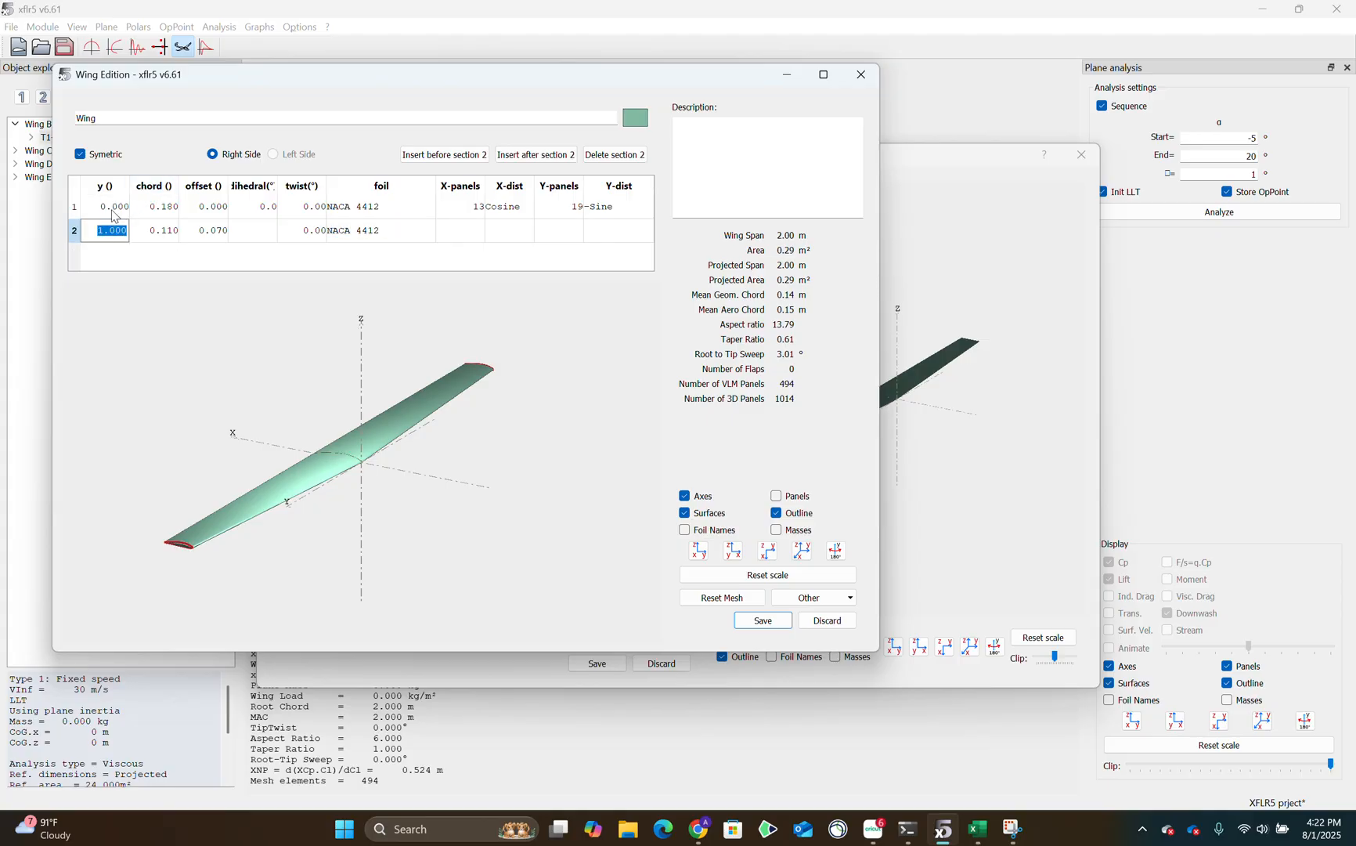
click(114, 210)
click(114, 227)
click(116, 208)
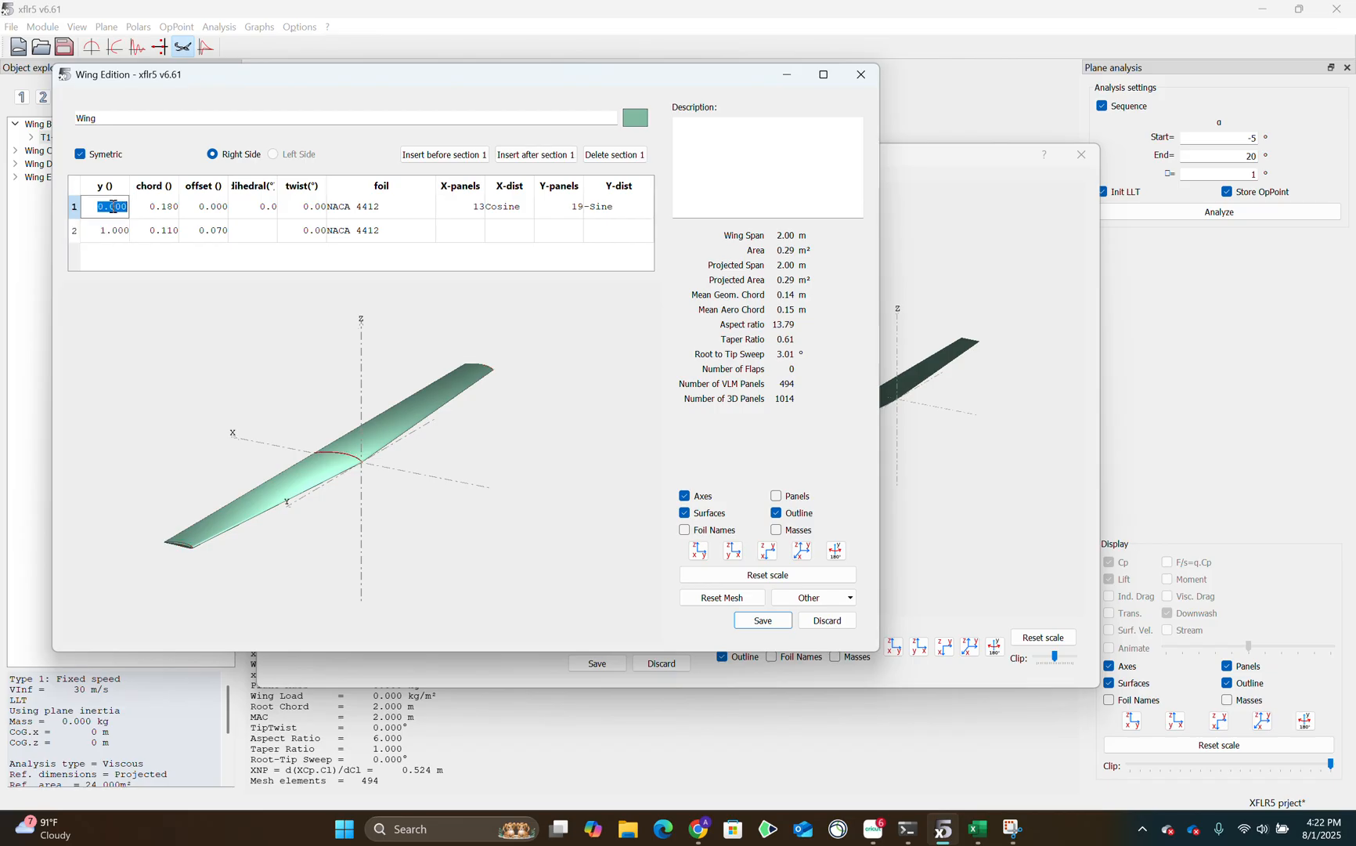
click(170, 232)
click(164, 212)
click(210, 209)
click(208, 233)
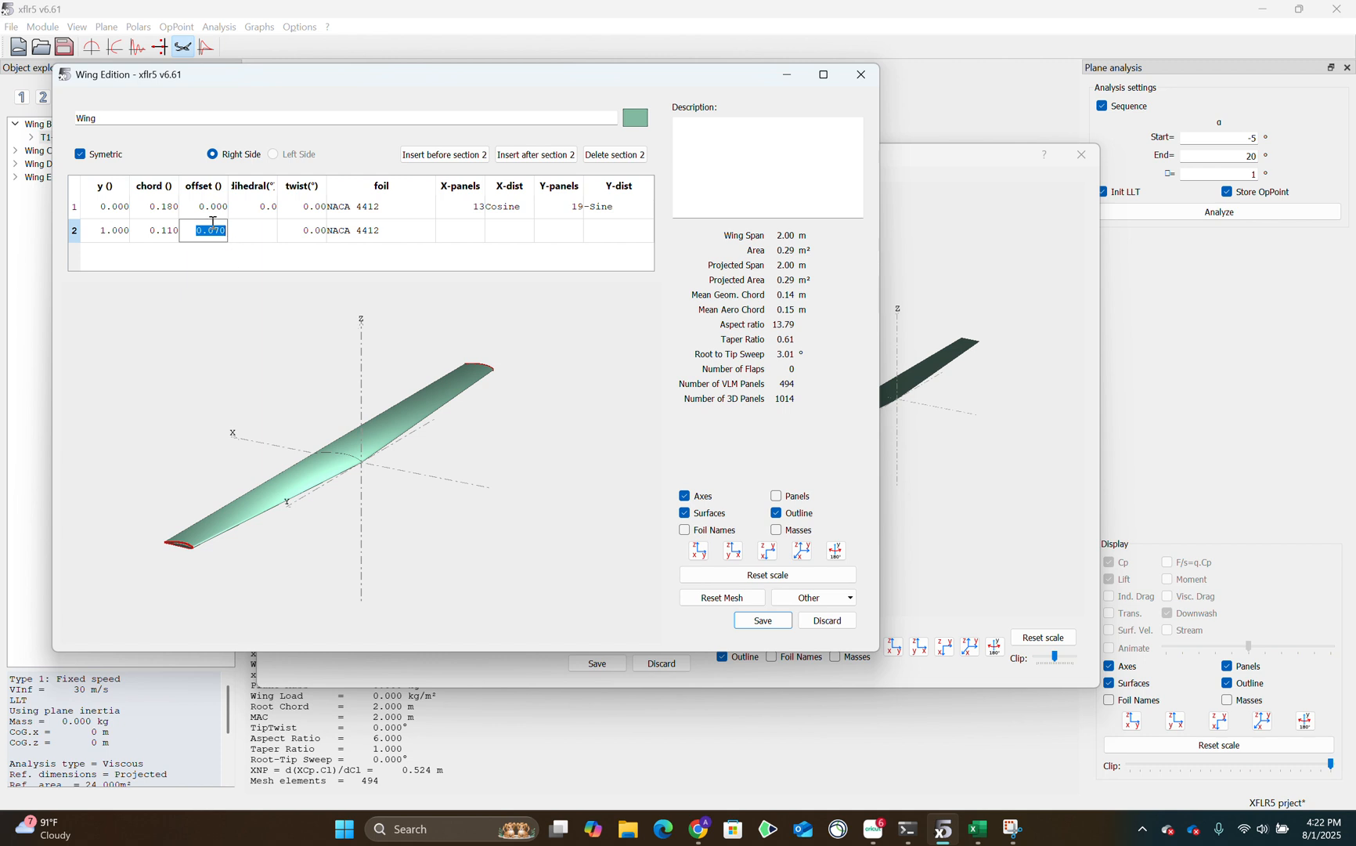
click(214, 210)
click(209, 232)
click(211, 210)
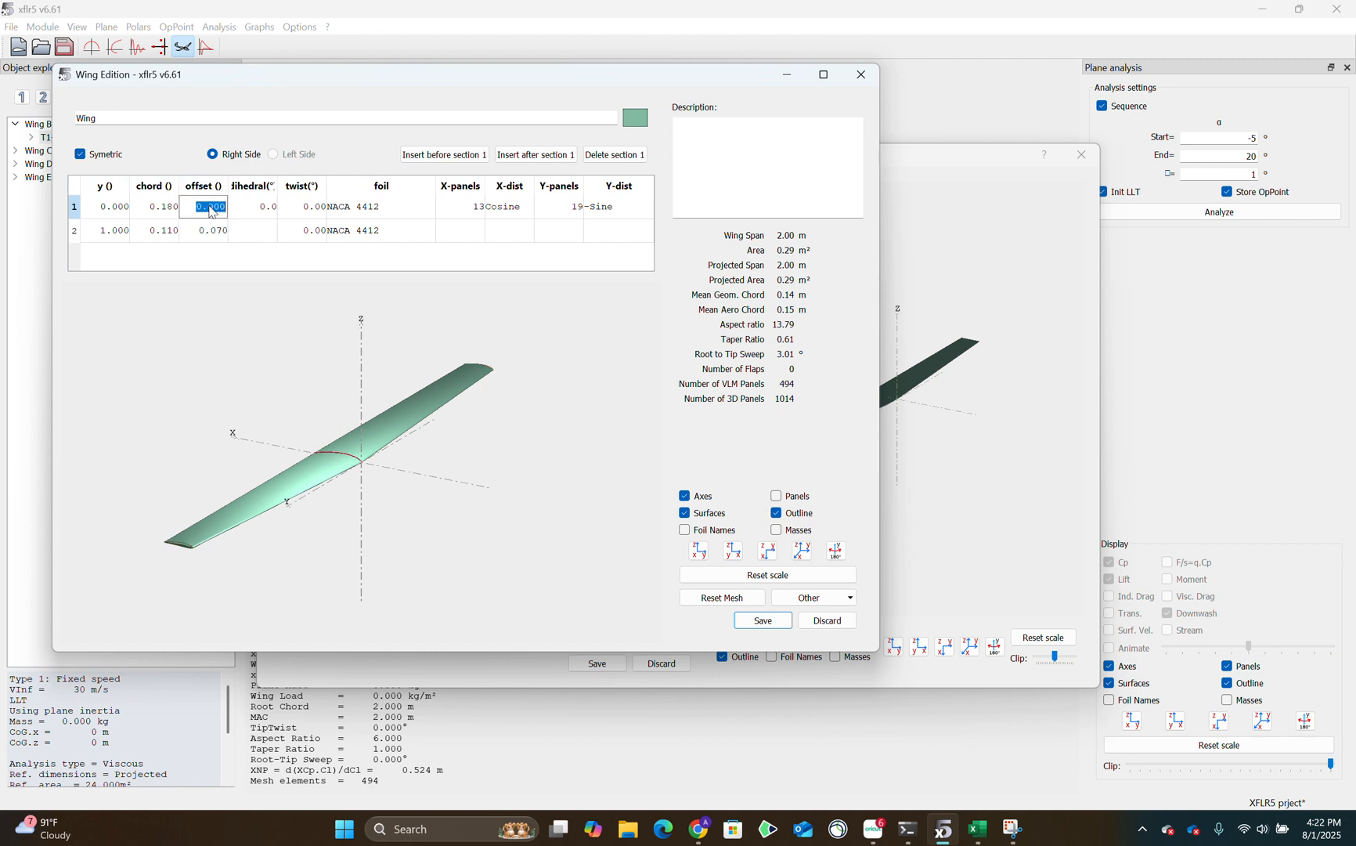
click(217, 233)
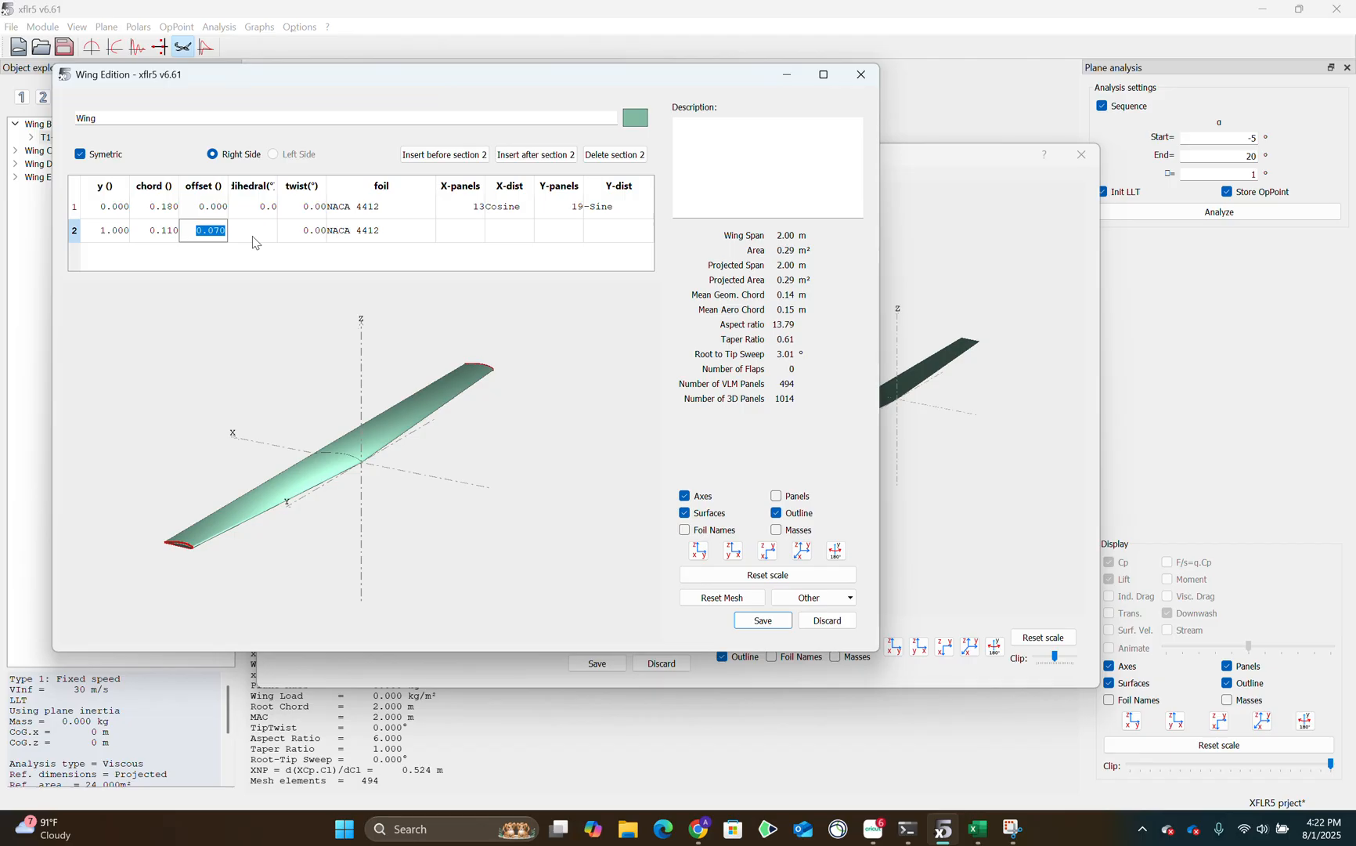
Examine the dihedral and twist fields of both wing sections.
click(255, 234)
click(259, 211)
click(275, 237)
click(257, 206)
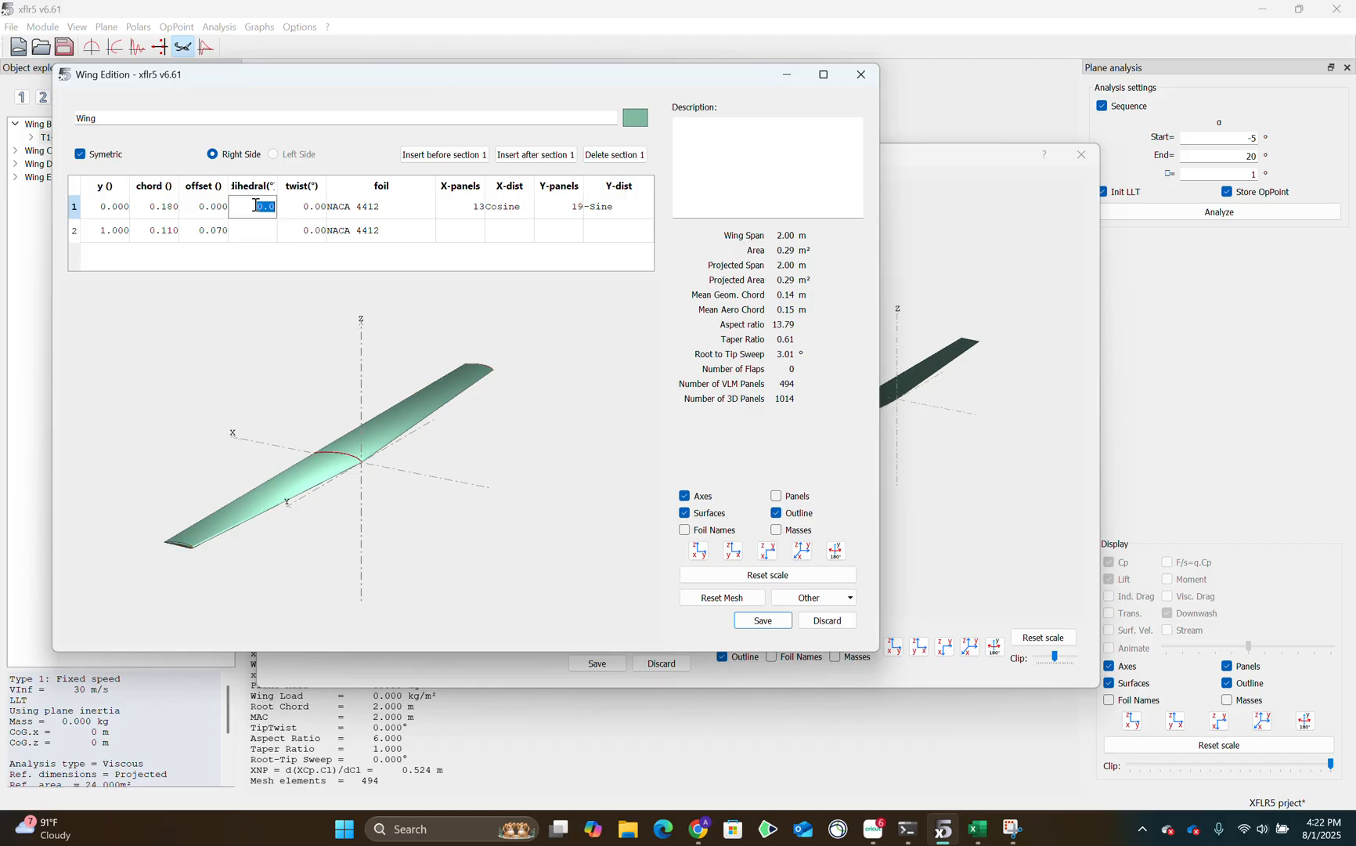
click(299, 210)
click(301, 234)
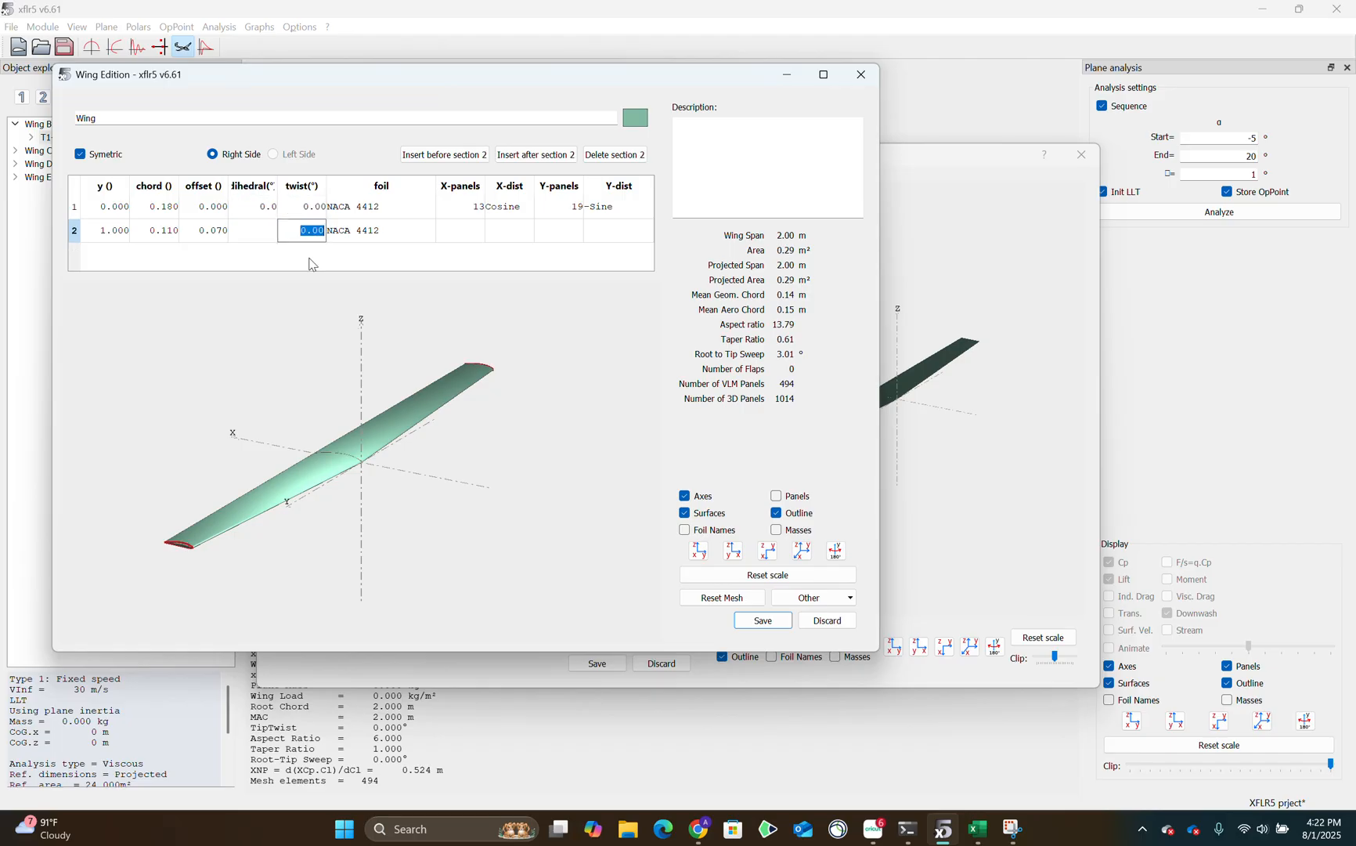
Discard the wing definition and close the new plane without saving the changes.
click(828, 620)
click(412, 395)
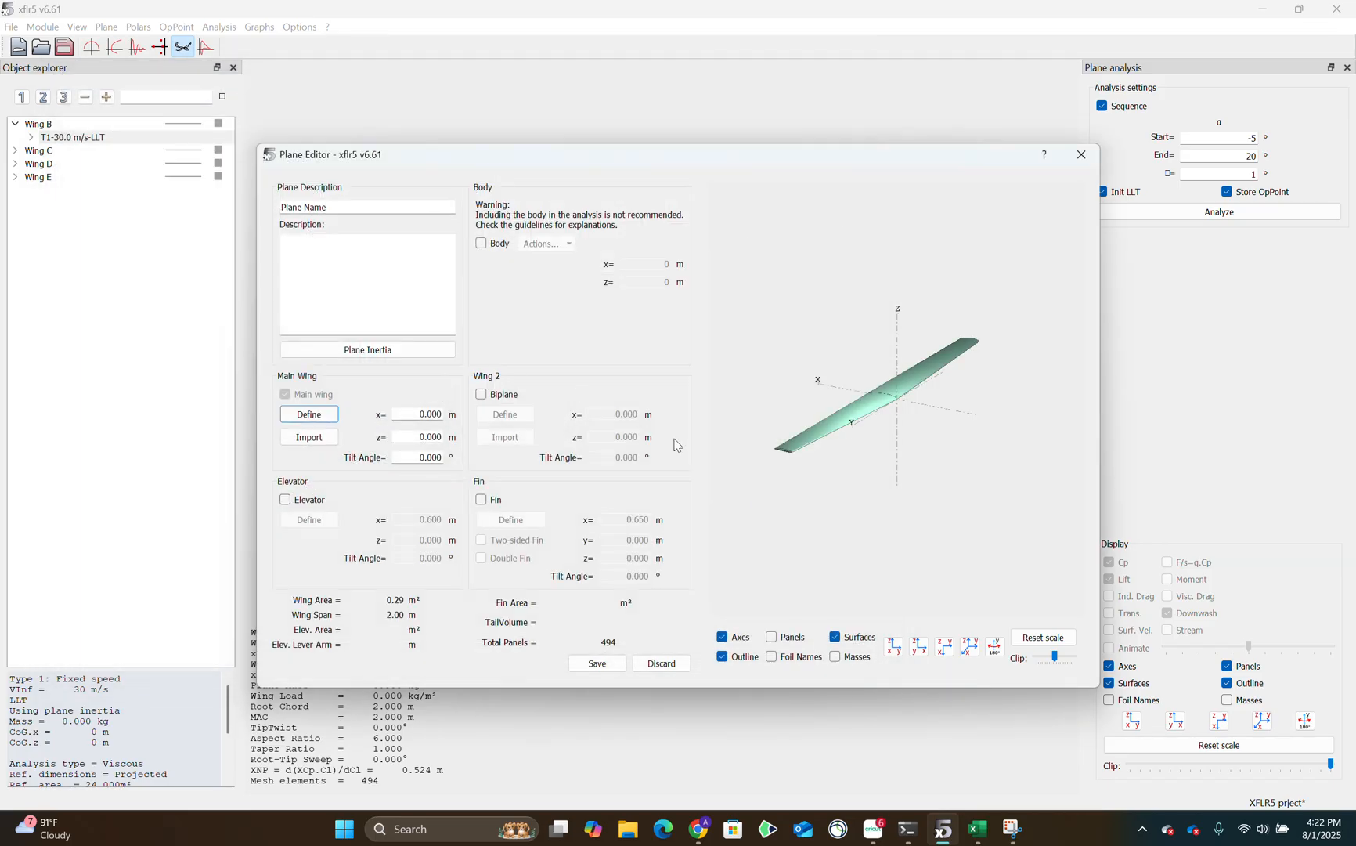
click(1082, 154)
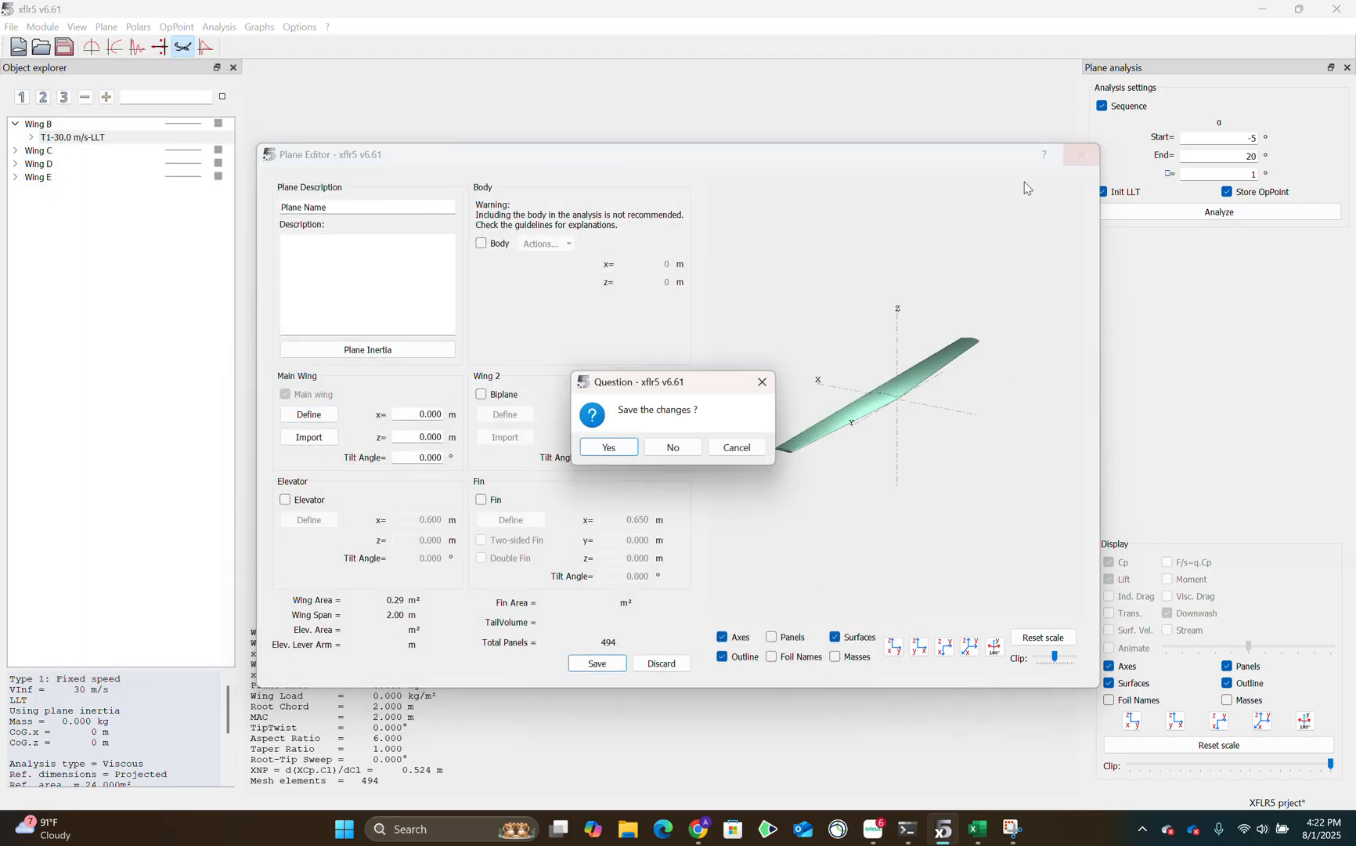
click(672, 447)
Open the existing Wing B for editing in the Plane Editor.
click(90, 123)
right_click(77, 127)
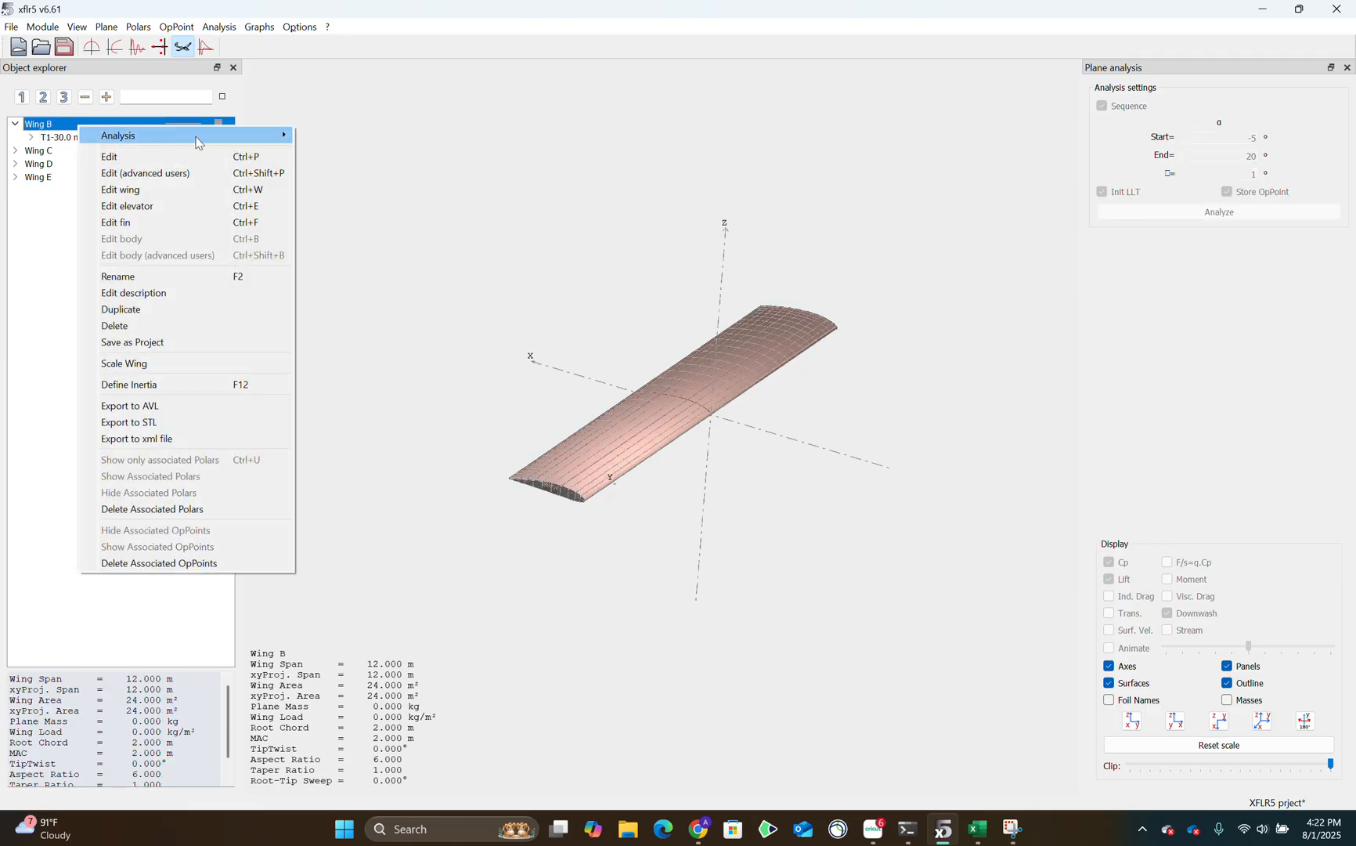
click(188, 167)
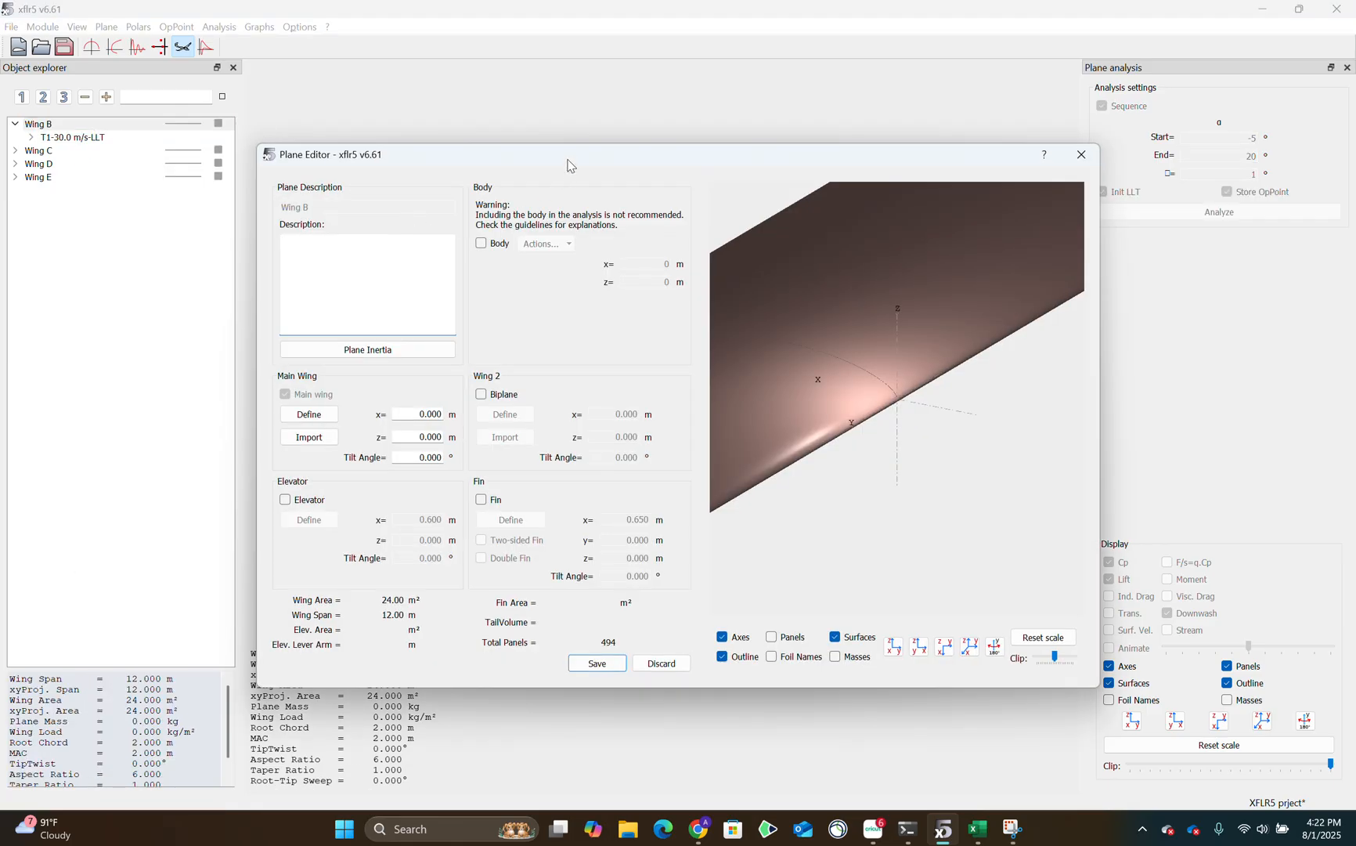
Open Wing B's main wing definition and examine the spanwise position and chord of its sections.
click(265, 363)
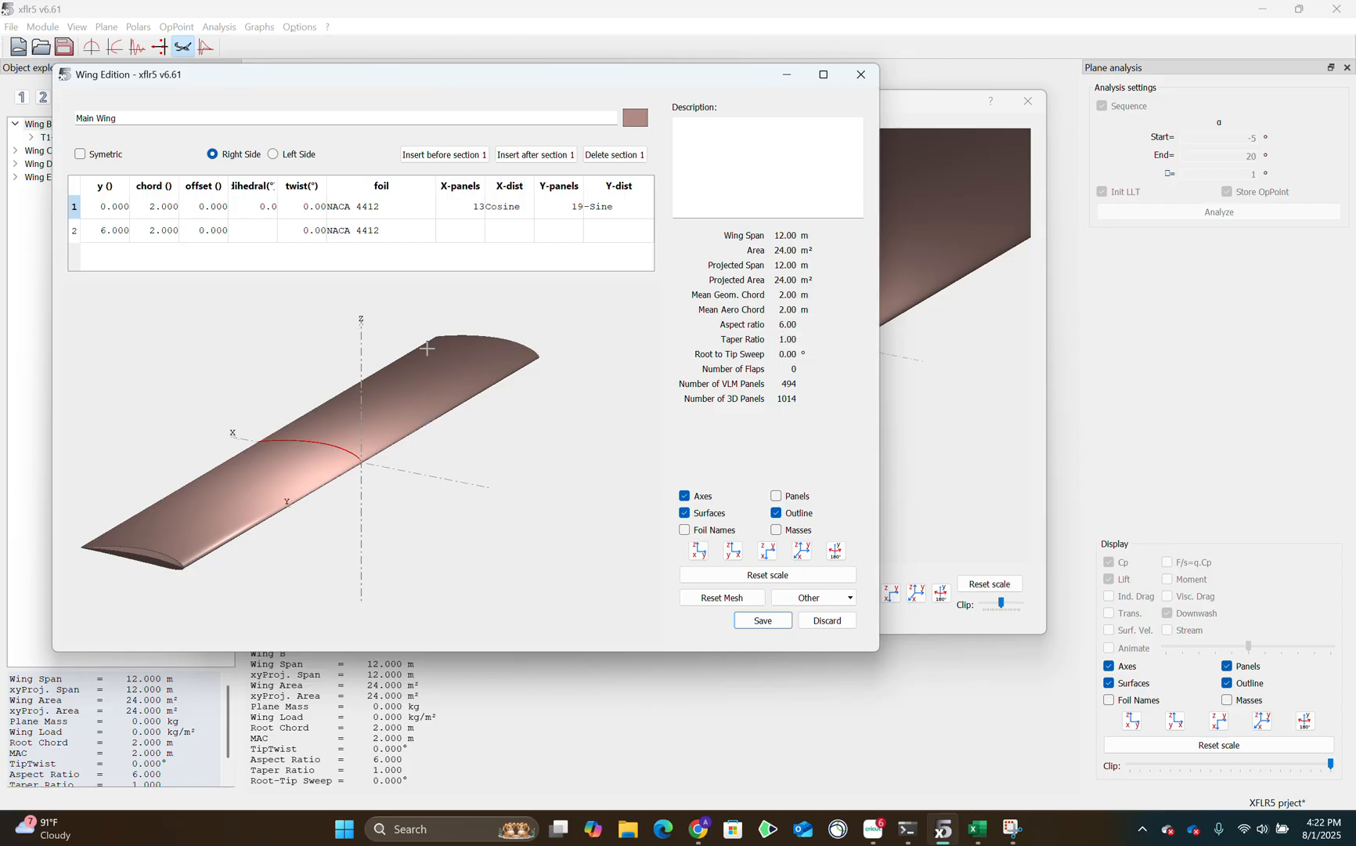
double_click(113, 237)
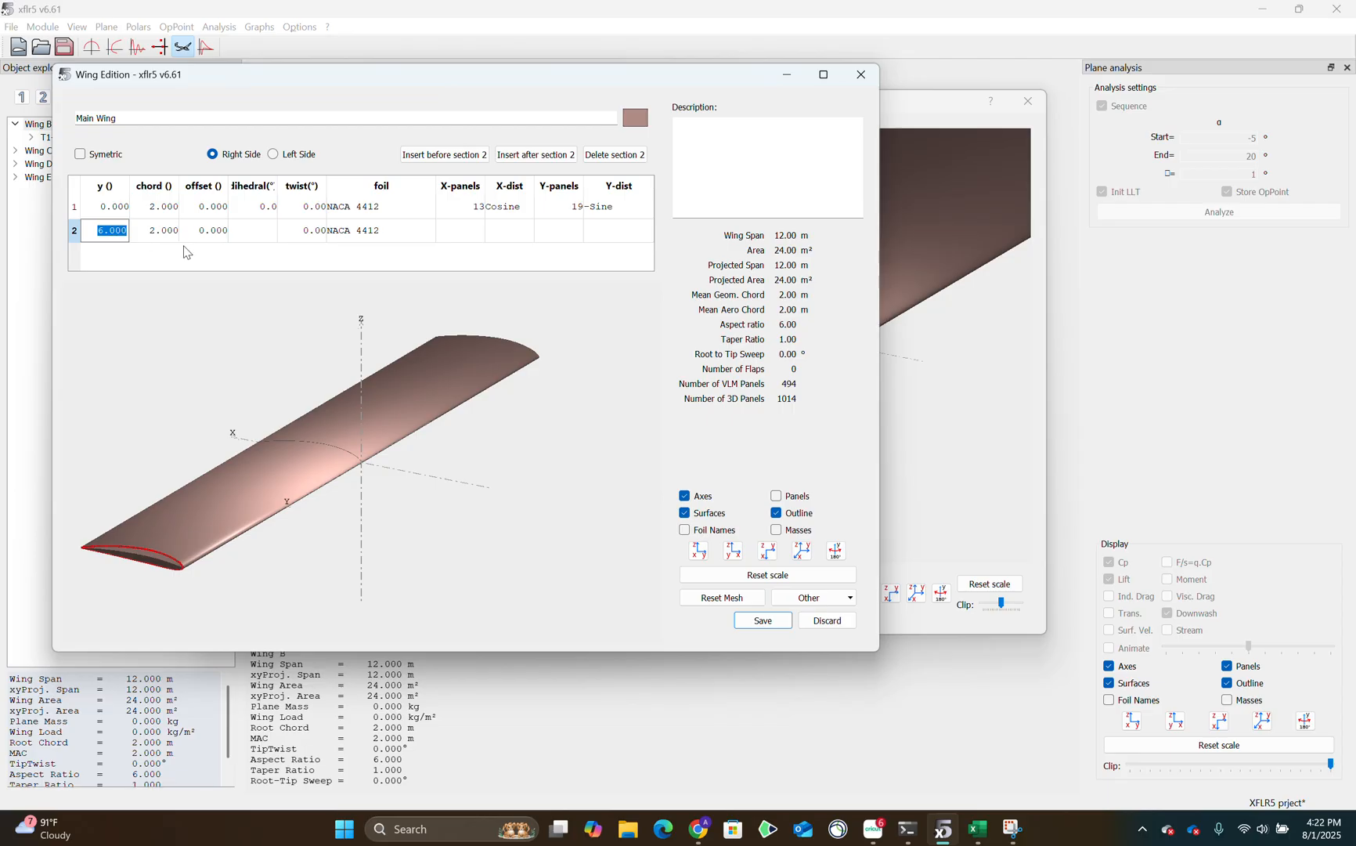
click(114, 235)
click(166, 208)
click(167, 233)
Accept the main wing definition and close Wing B without saving the plane changes.
click(774, 623)
click(1028, 101)
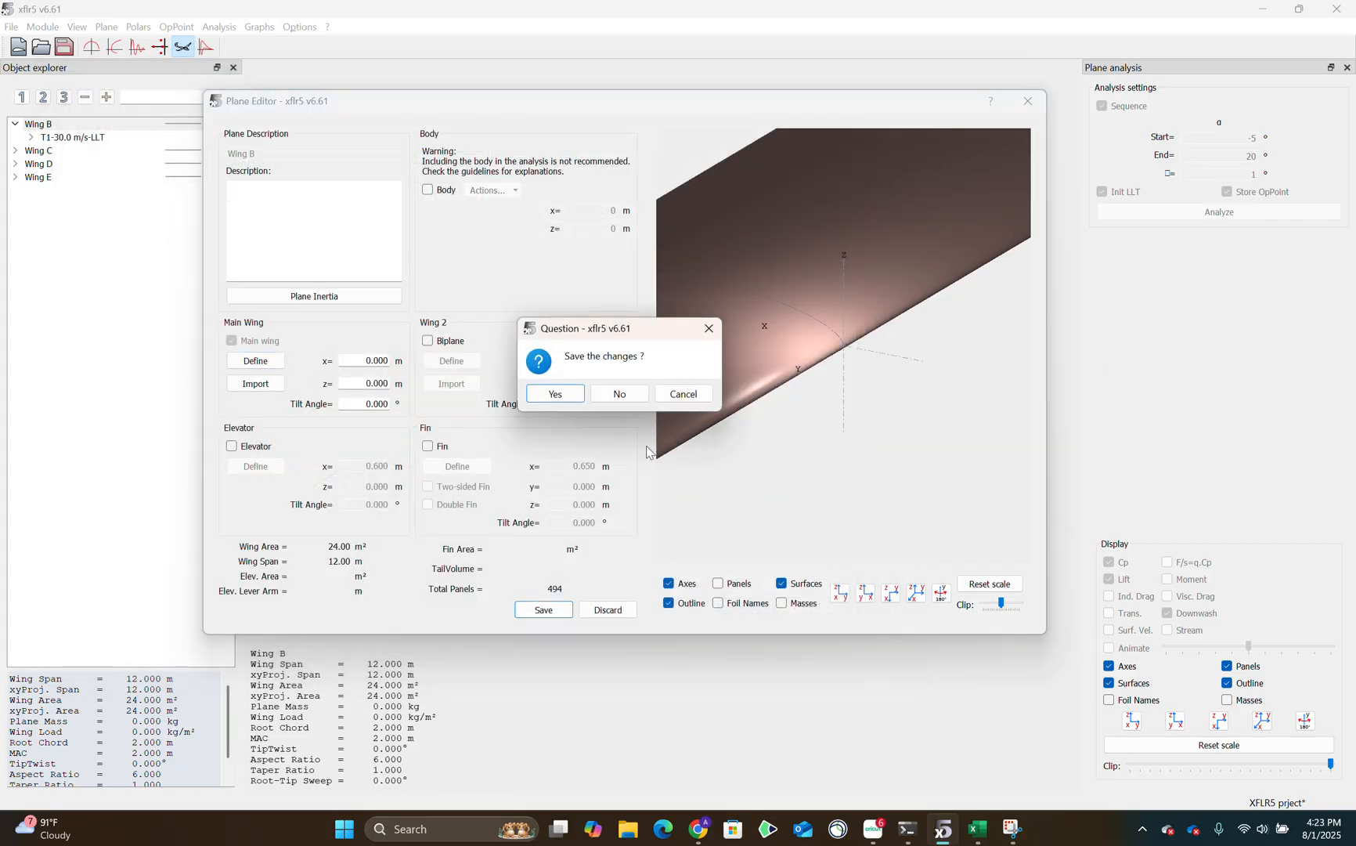
click(621, 401)
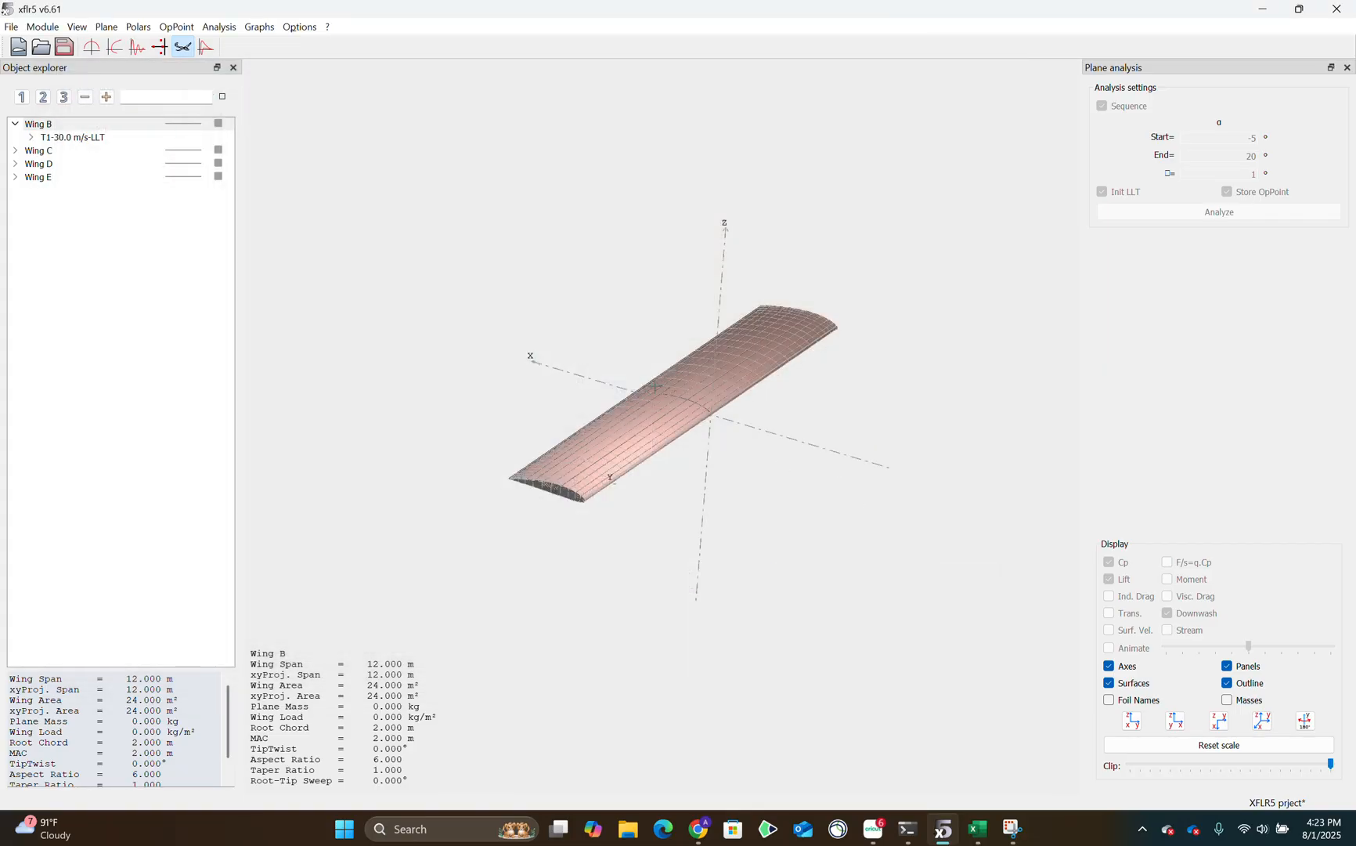
Display Wing C and open its main wing definition at the second section.
click(40, 151)
drag(688, 372, 699, 393)
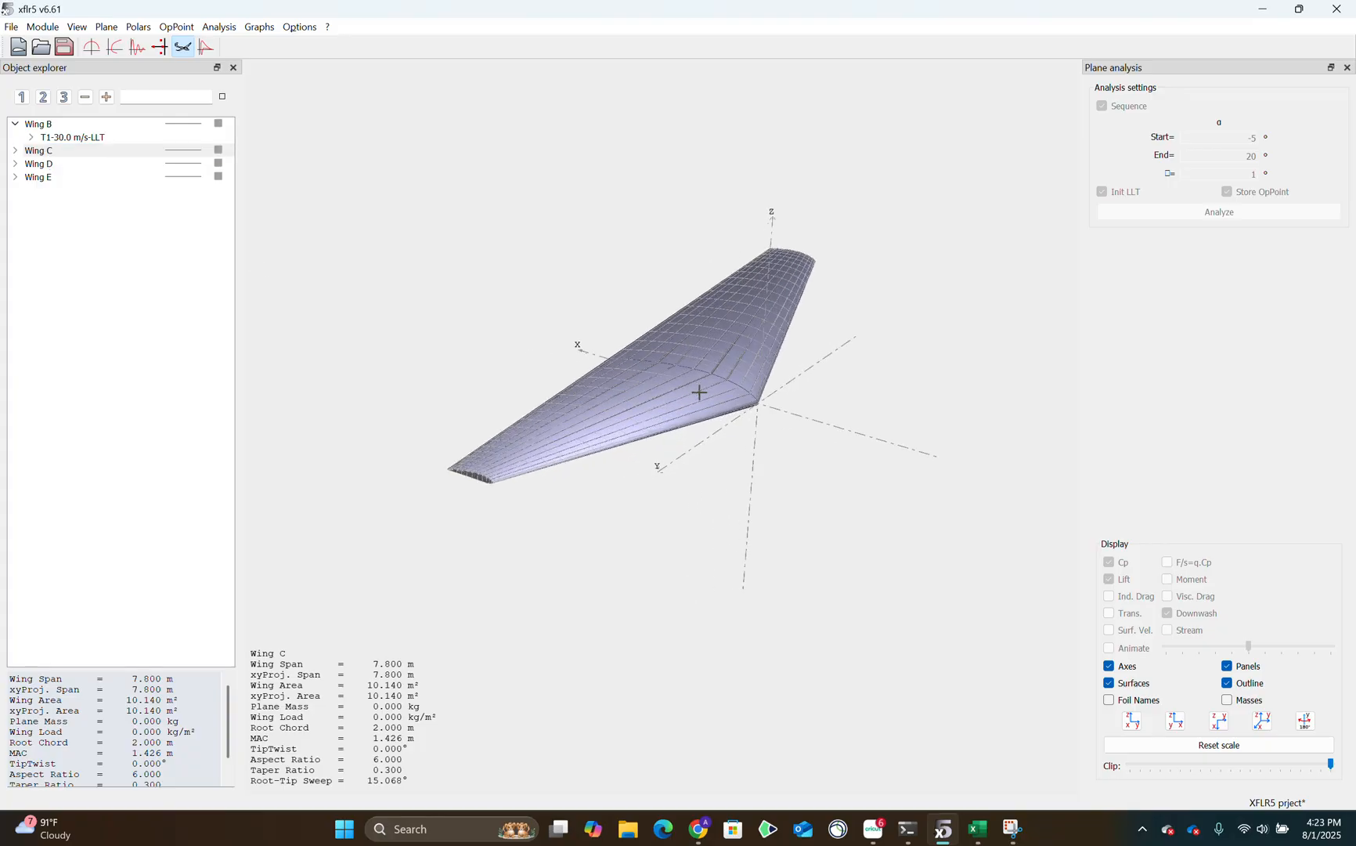
right_click(31, 157)
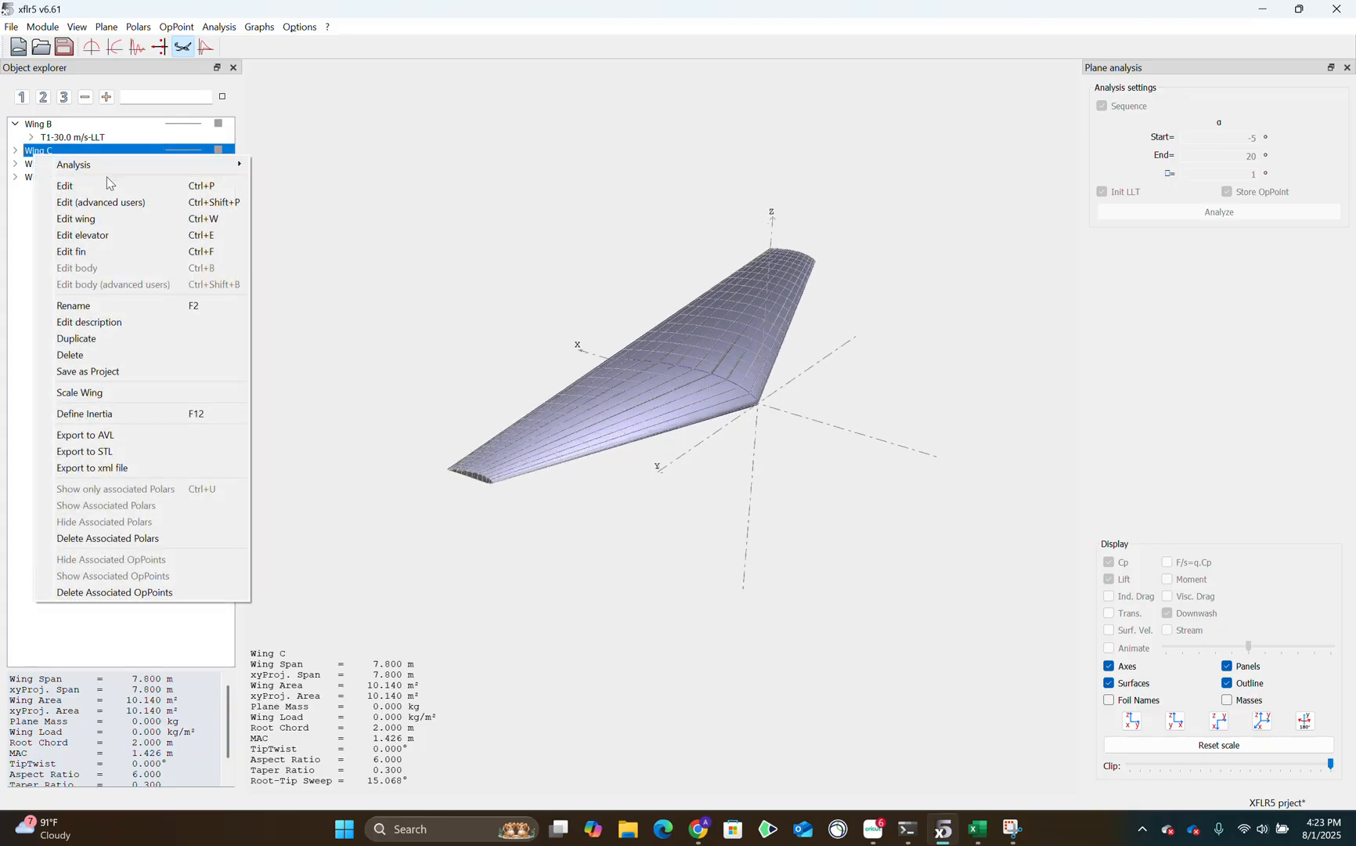
click(112, 188)
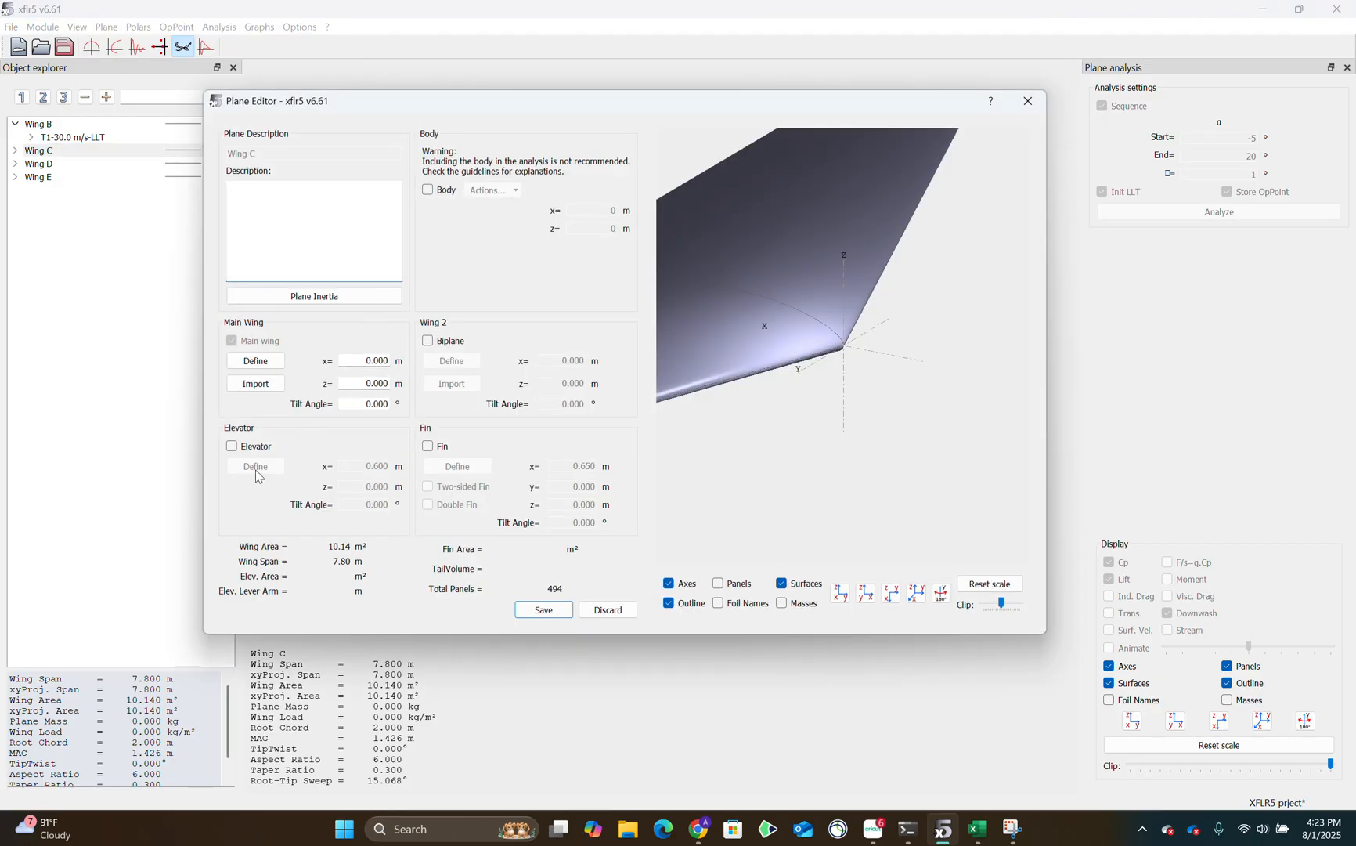
click(256, 361)
double_click(99, 229)
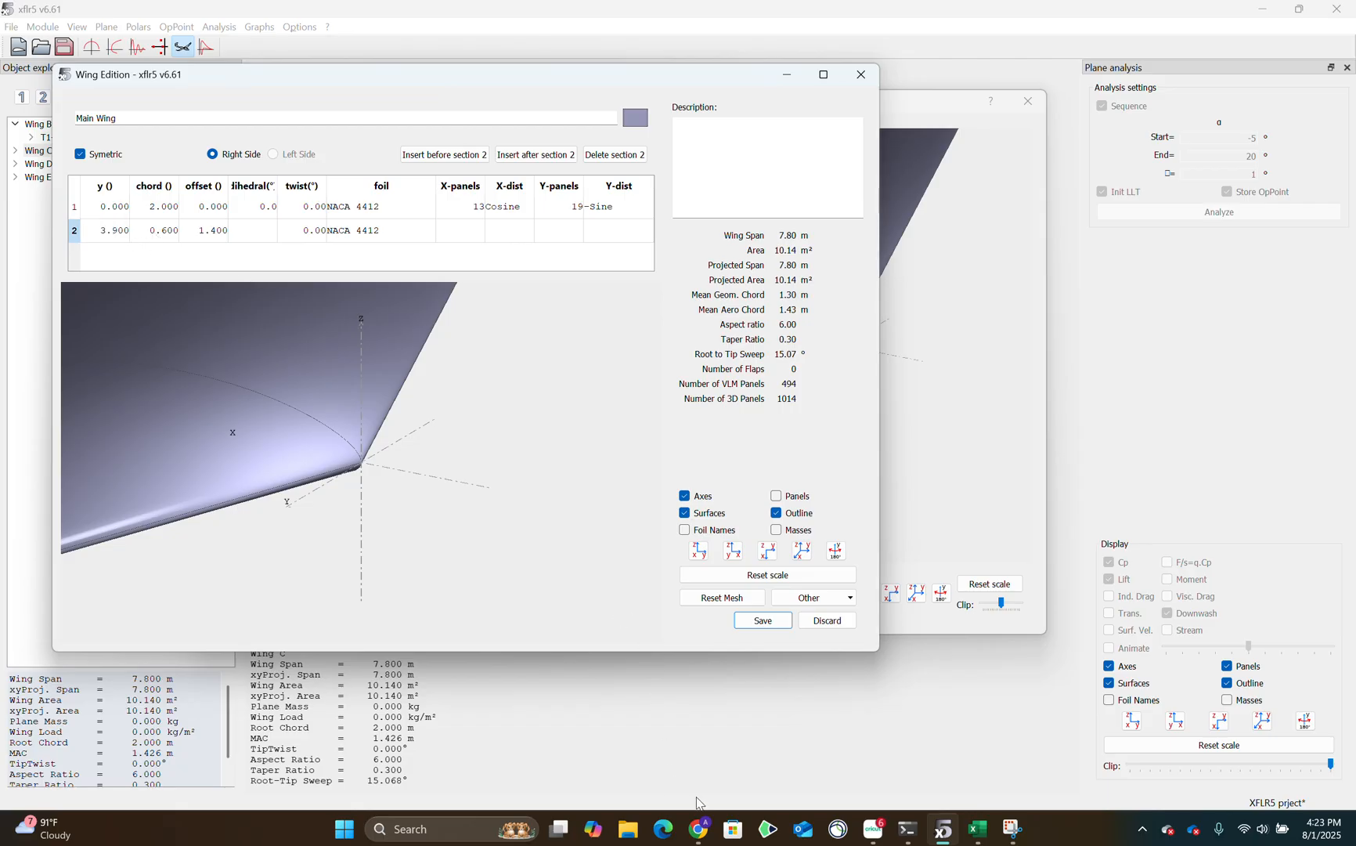
Switch to the XFLR5 Project report in Google Docs and find the wingspan and wing area equations.
click(699, 827)
click(375, 16)
scroll(643, 438, down, 10)
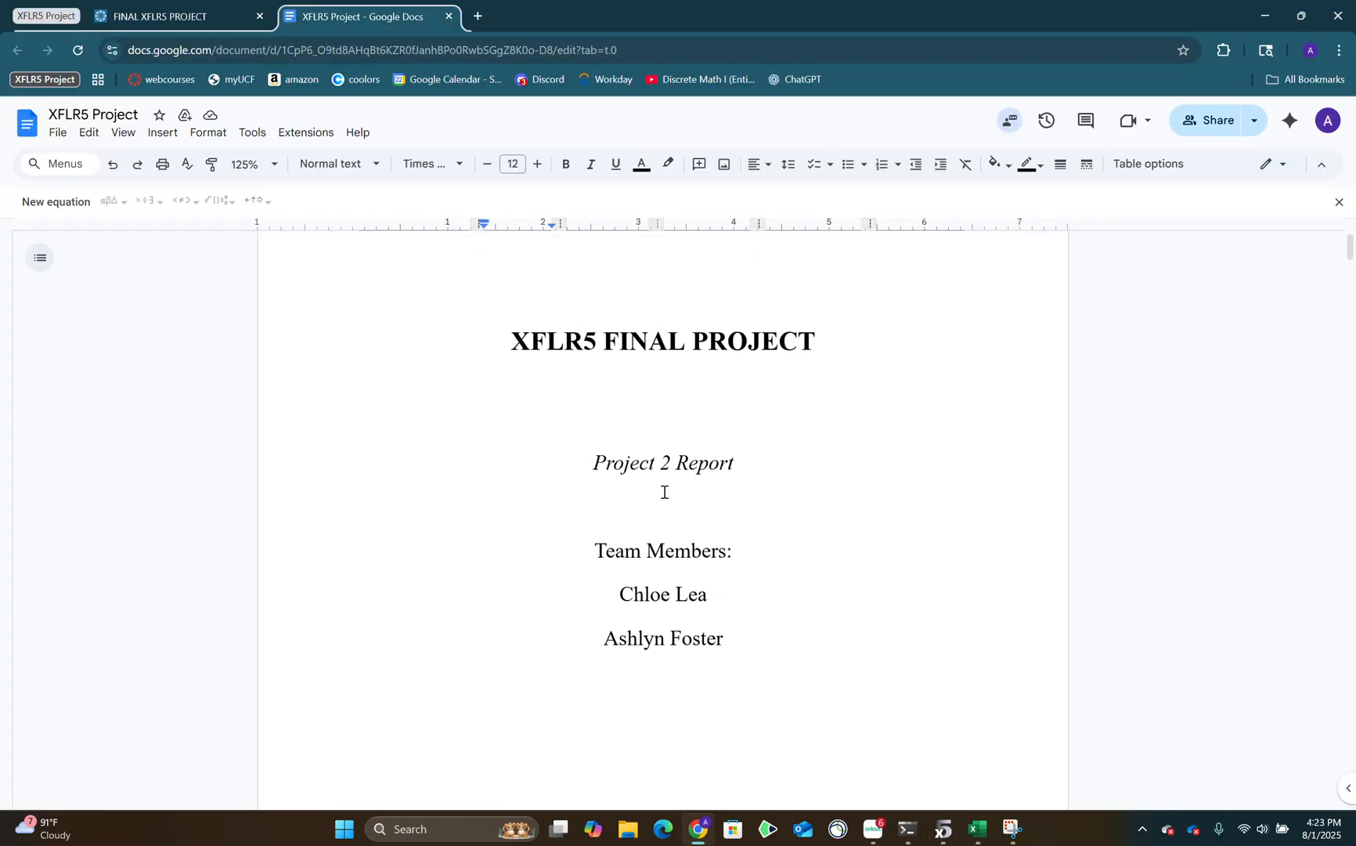
scroll(643, 439, up, 5)
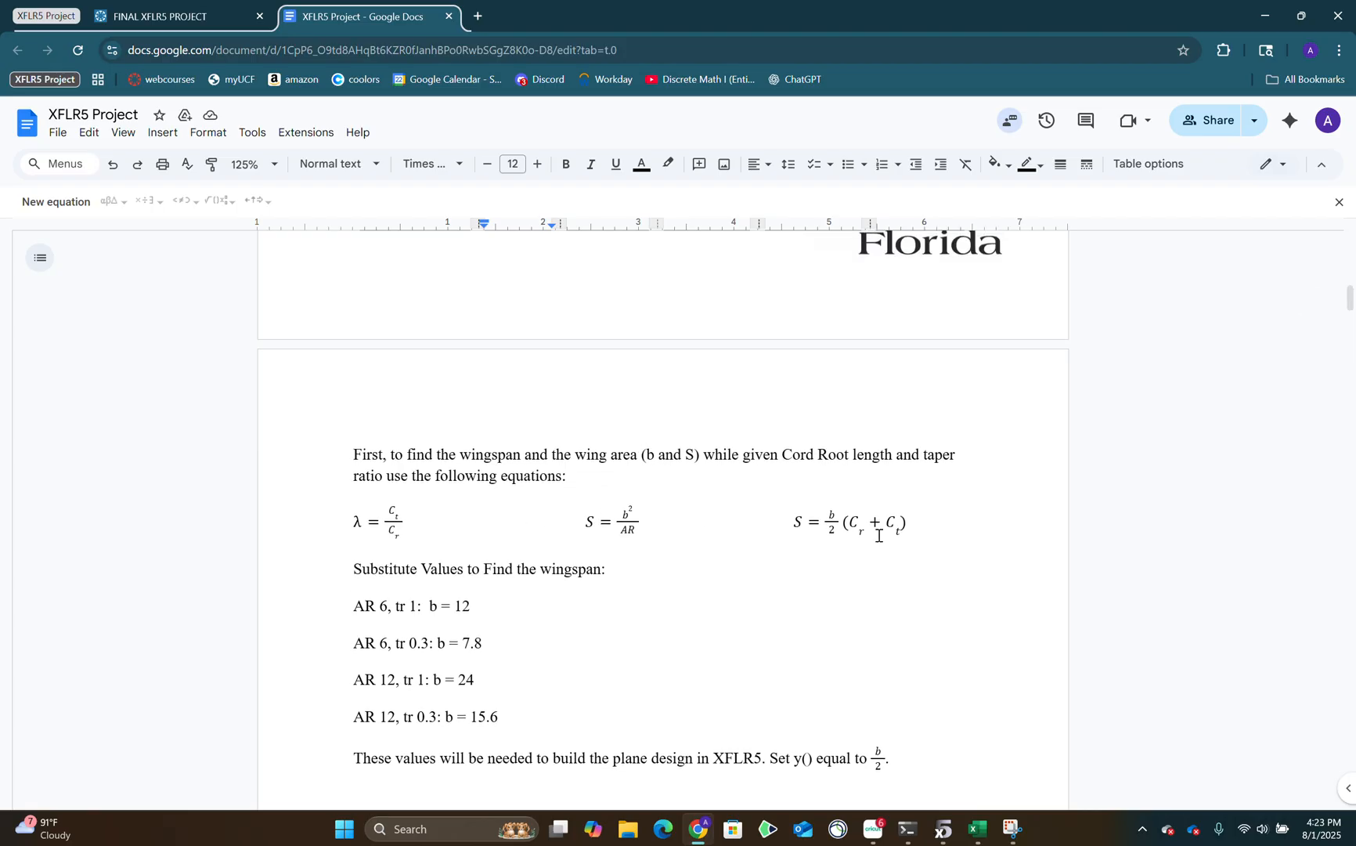
Examine the taper ratio equation and both wing area equations used to find the wingspan.
drag(923, 526, 338, 526)
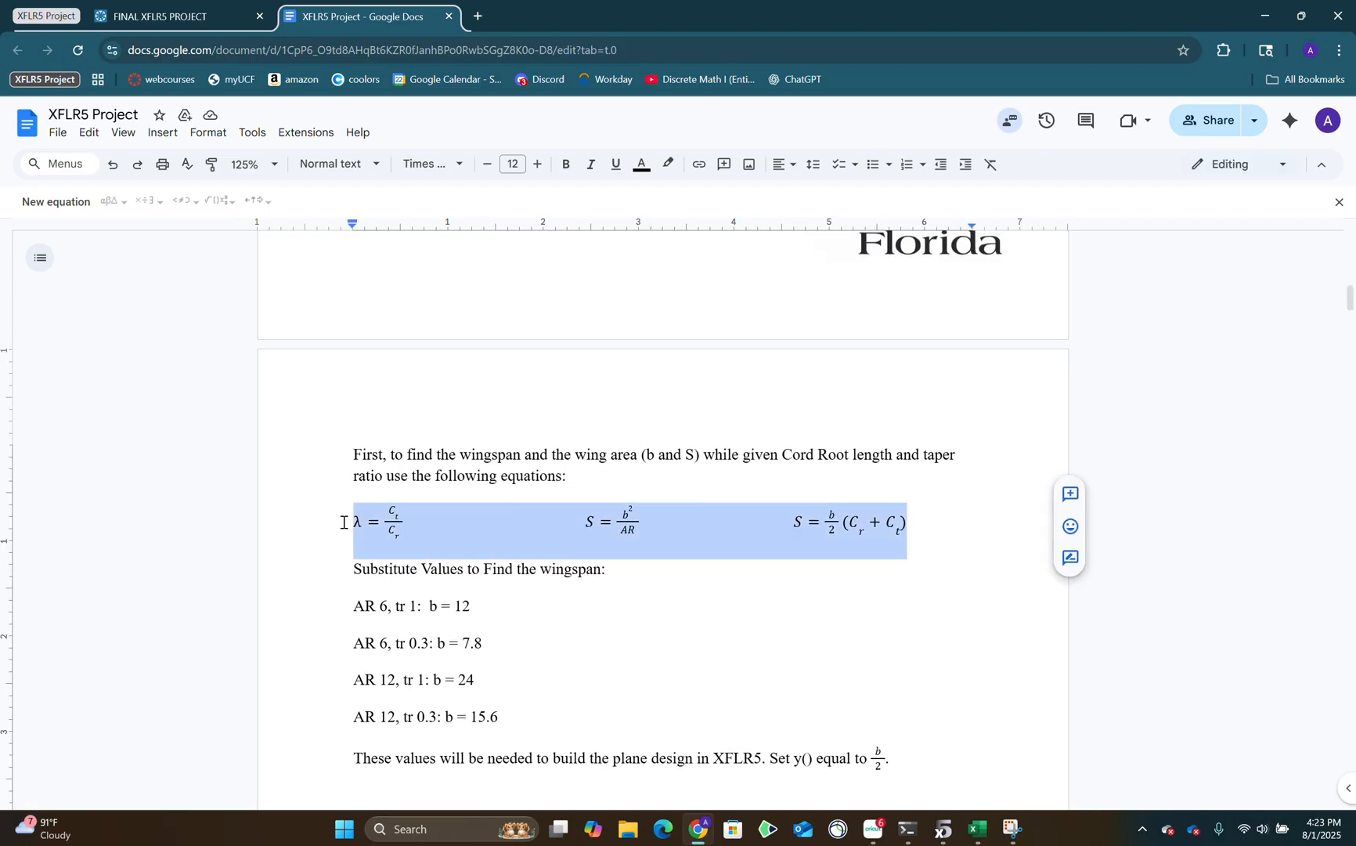
scroll(789, 740, down, 1)
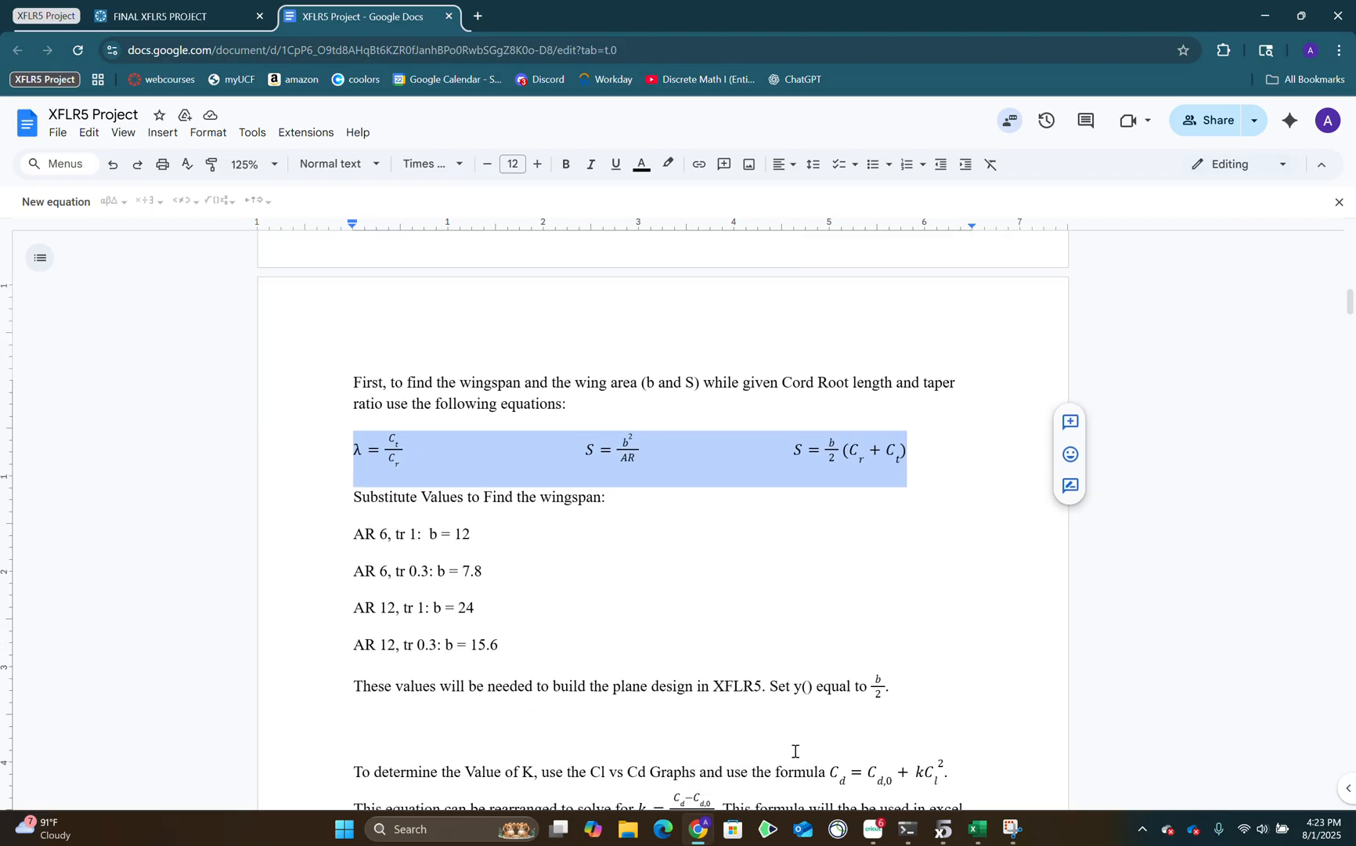
scroll(694, 689, up, 1)
drag(446, 519, 392, 516)
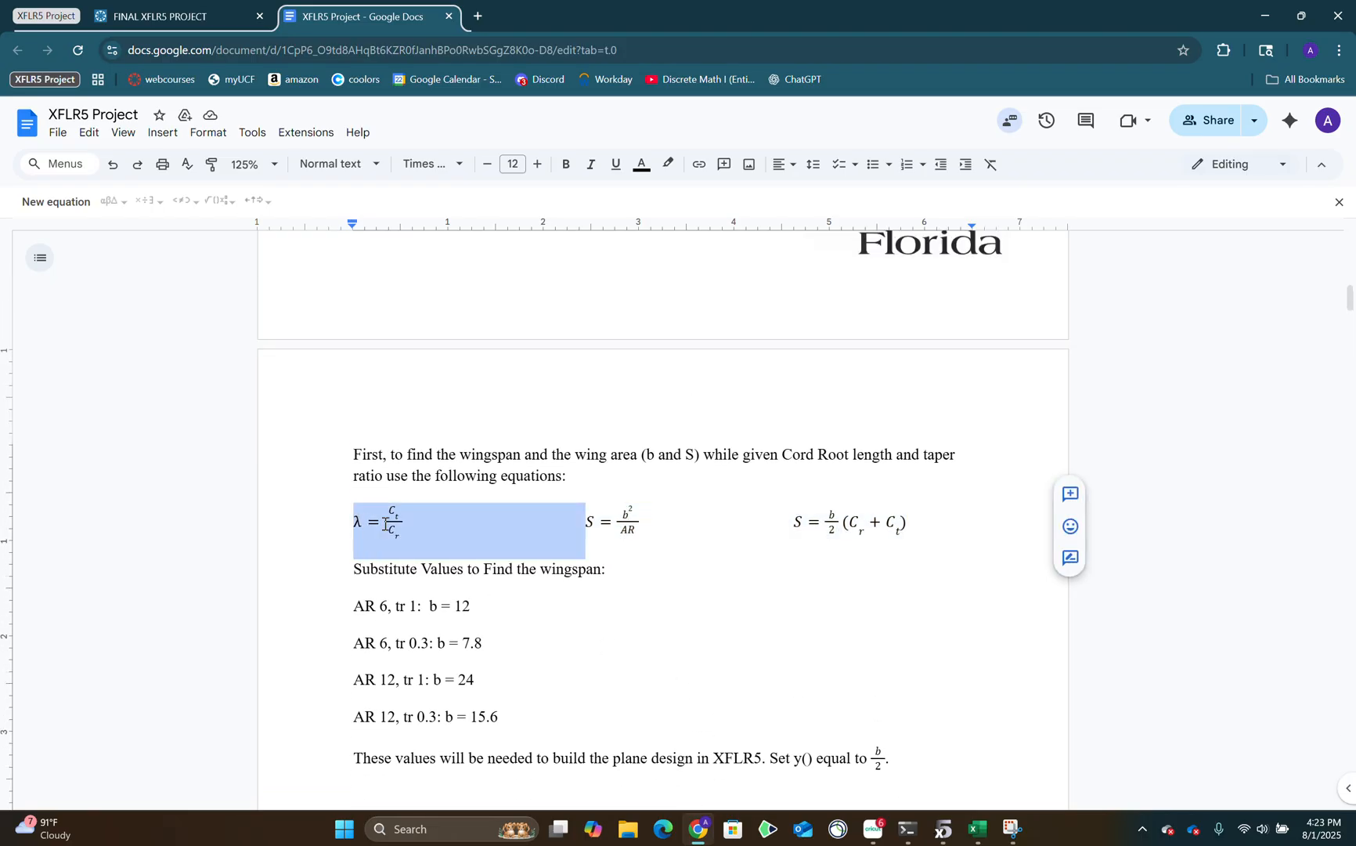
click(436, 523)
drag(646, 527, 622, 556)
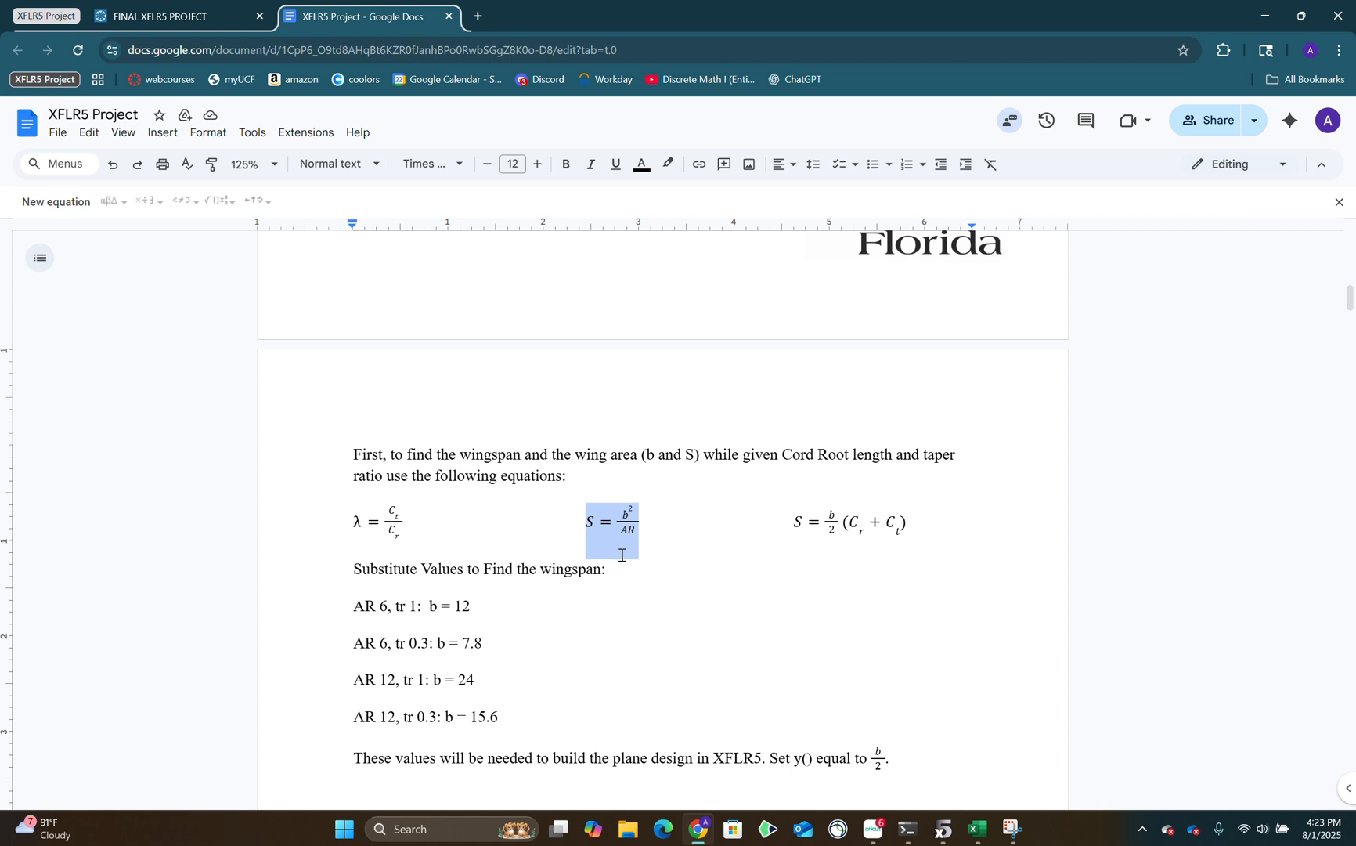
drag(799, 521, 880, 523)
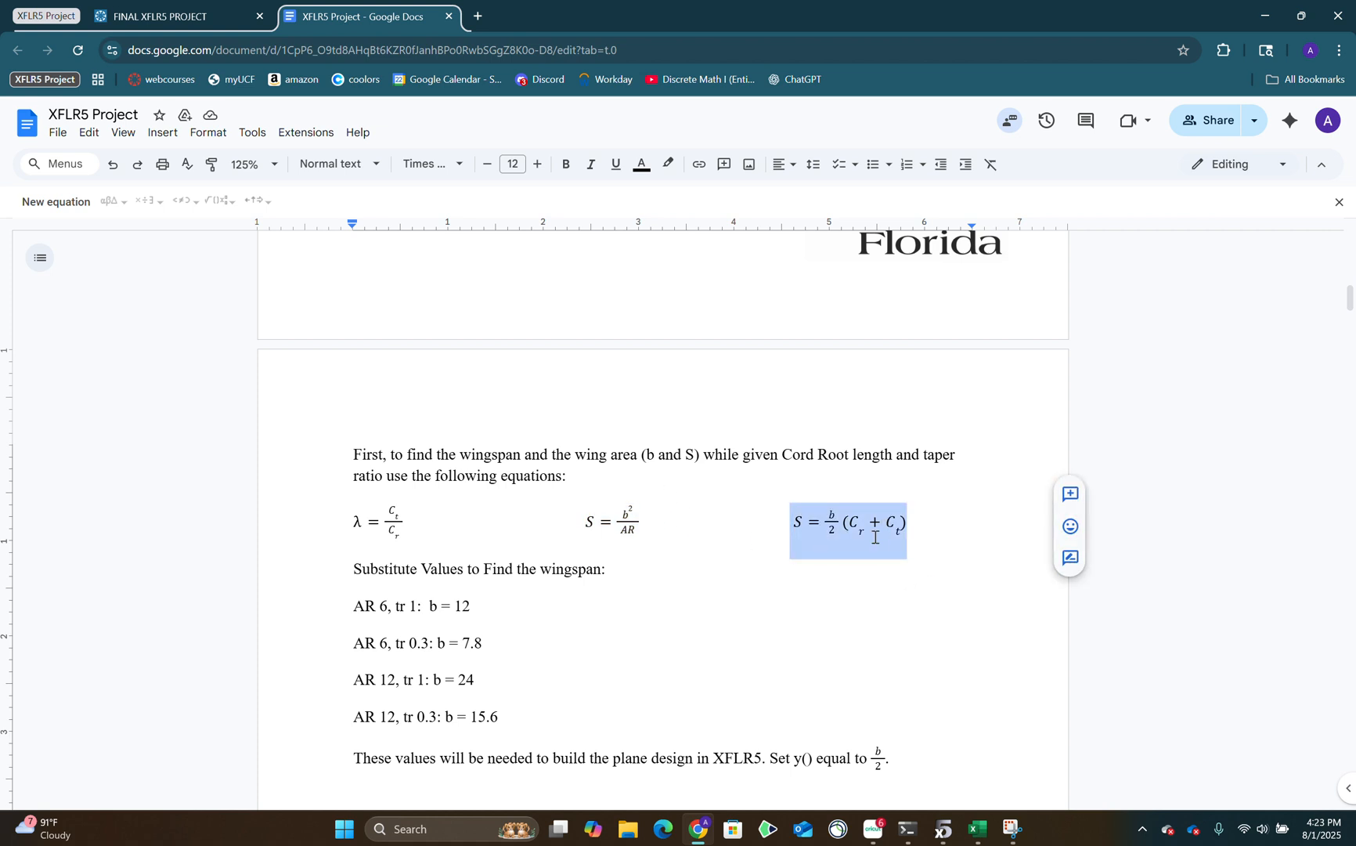
click(845, 523)
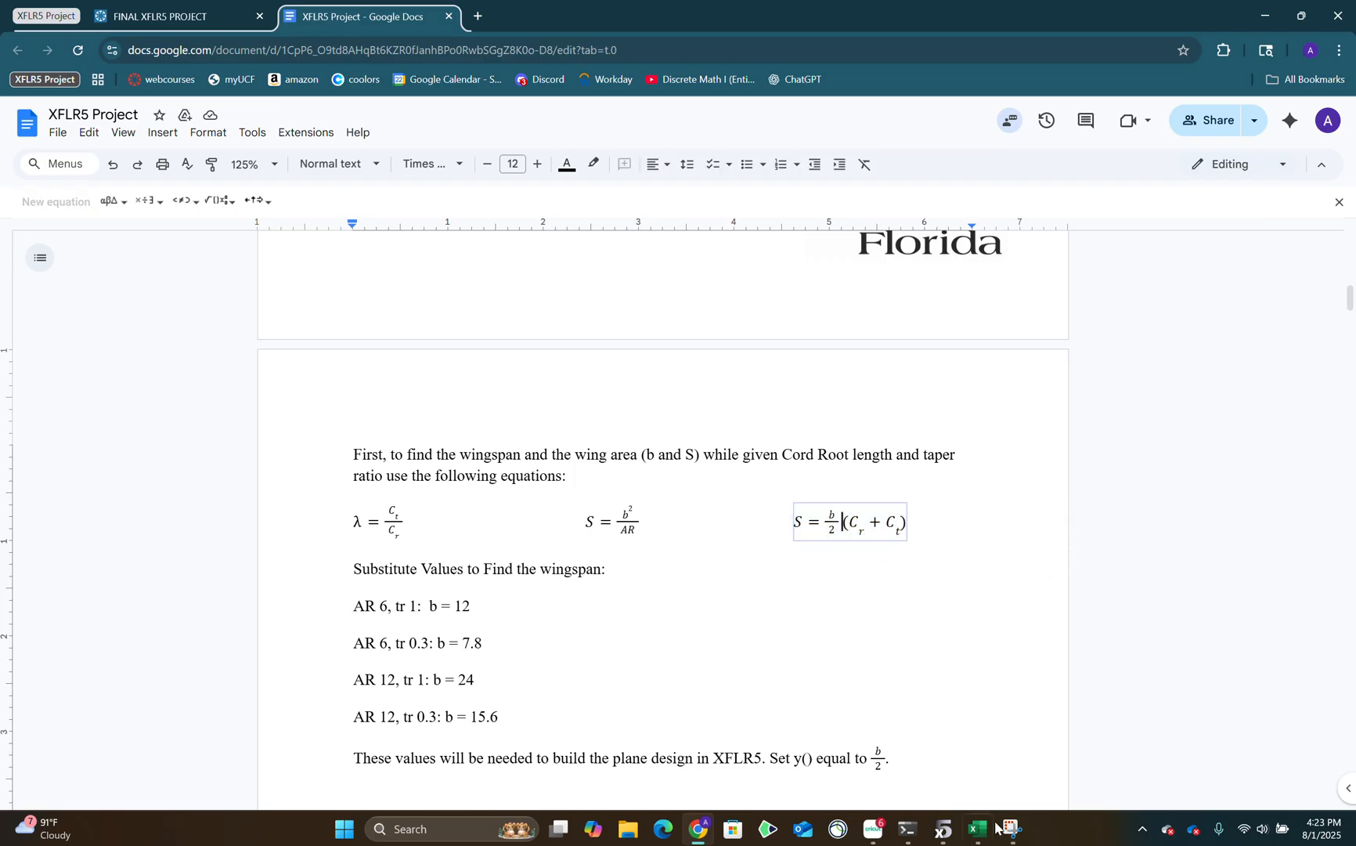
Return to XFLR5, accept the main wing definition and close Wing C without saving the plane changes.
click(943, 829)
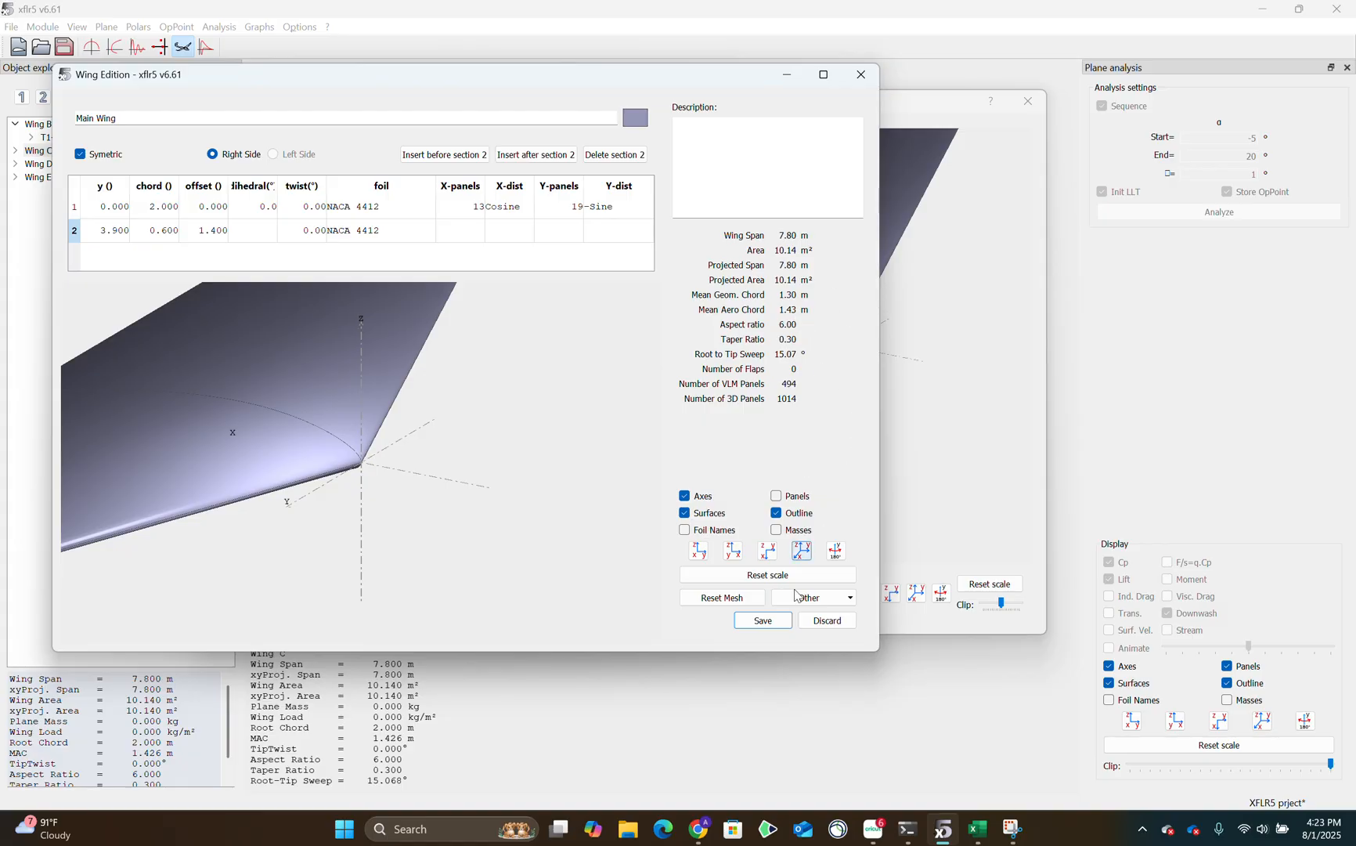
click(764, 621)
click(1028, 100)
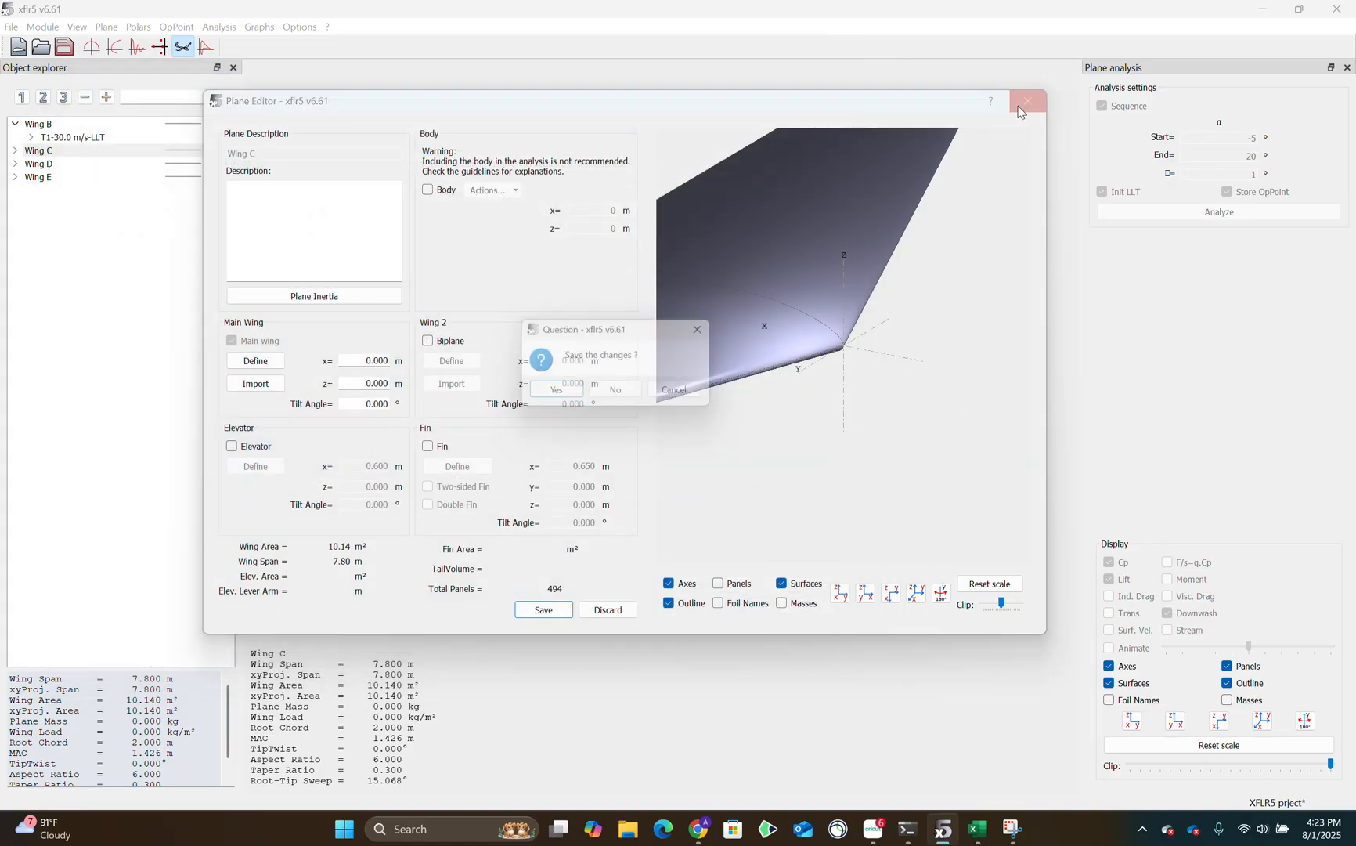
click(619, 397)
Display Wing D and Wing E in turn and inspect the 3D shape of each wing.
click(47, 165)
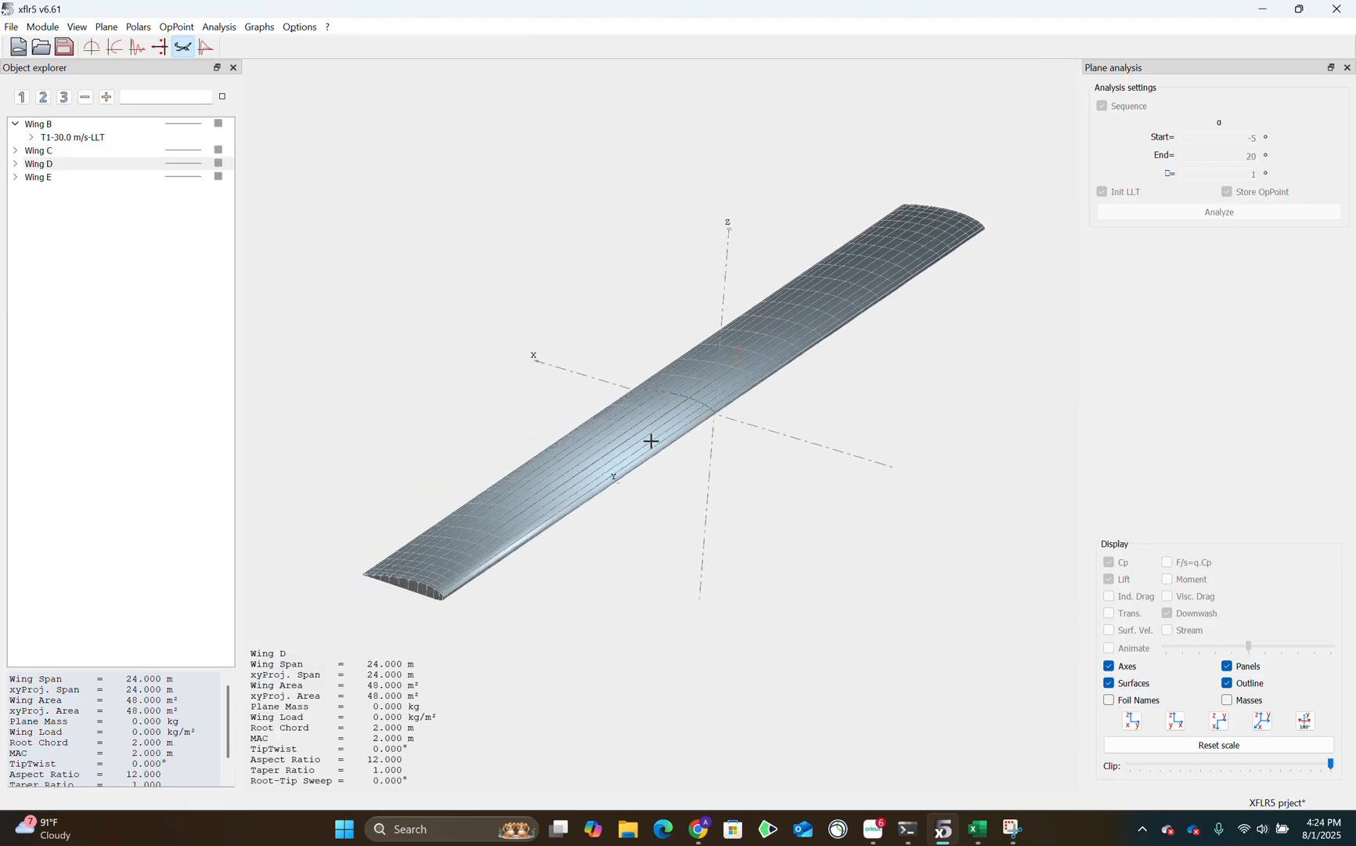
click(64, 179)
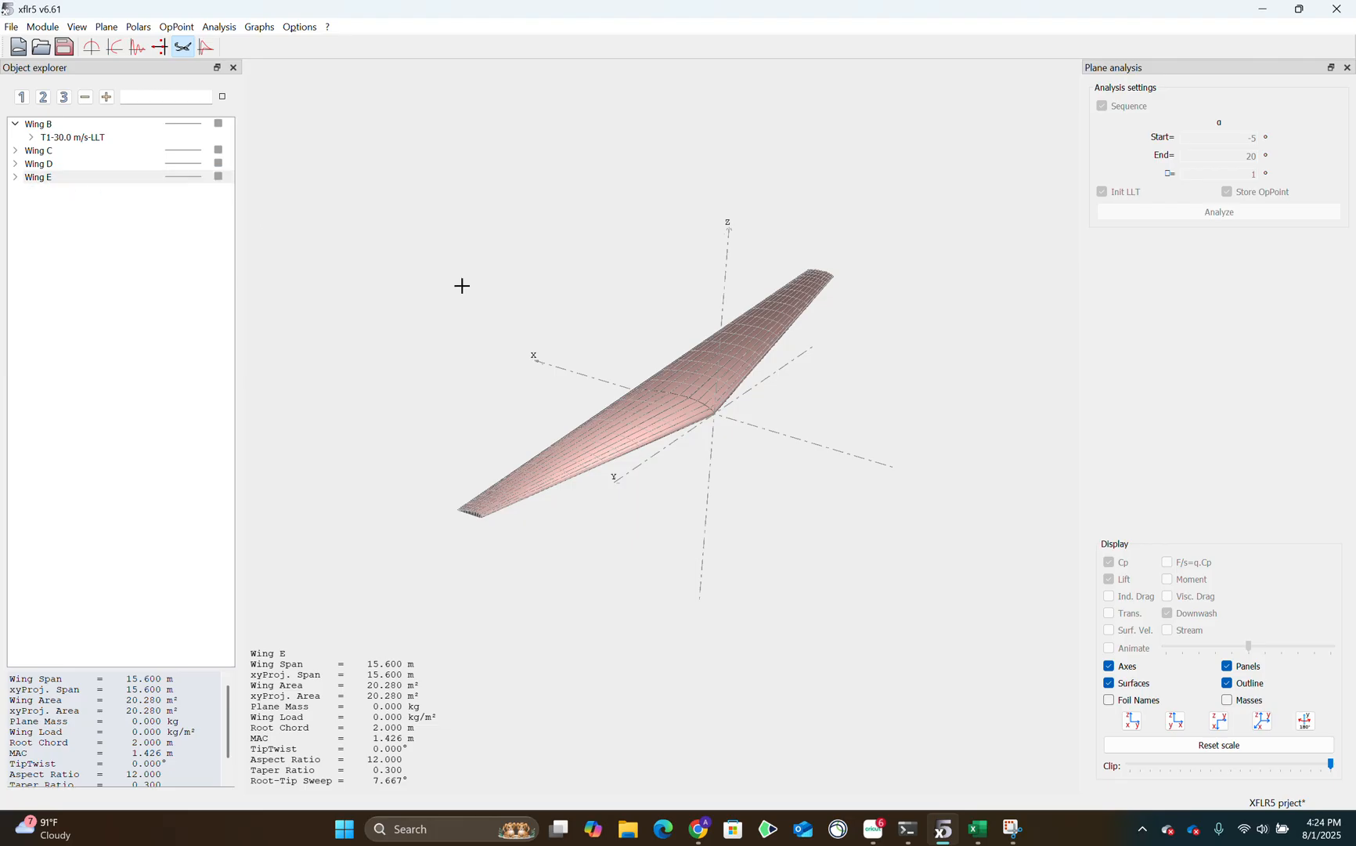
scroll(583, 365, up, 5)
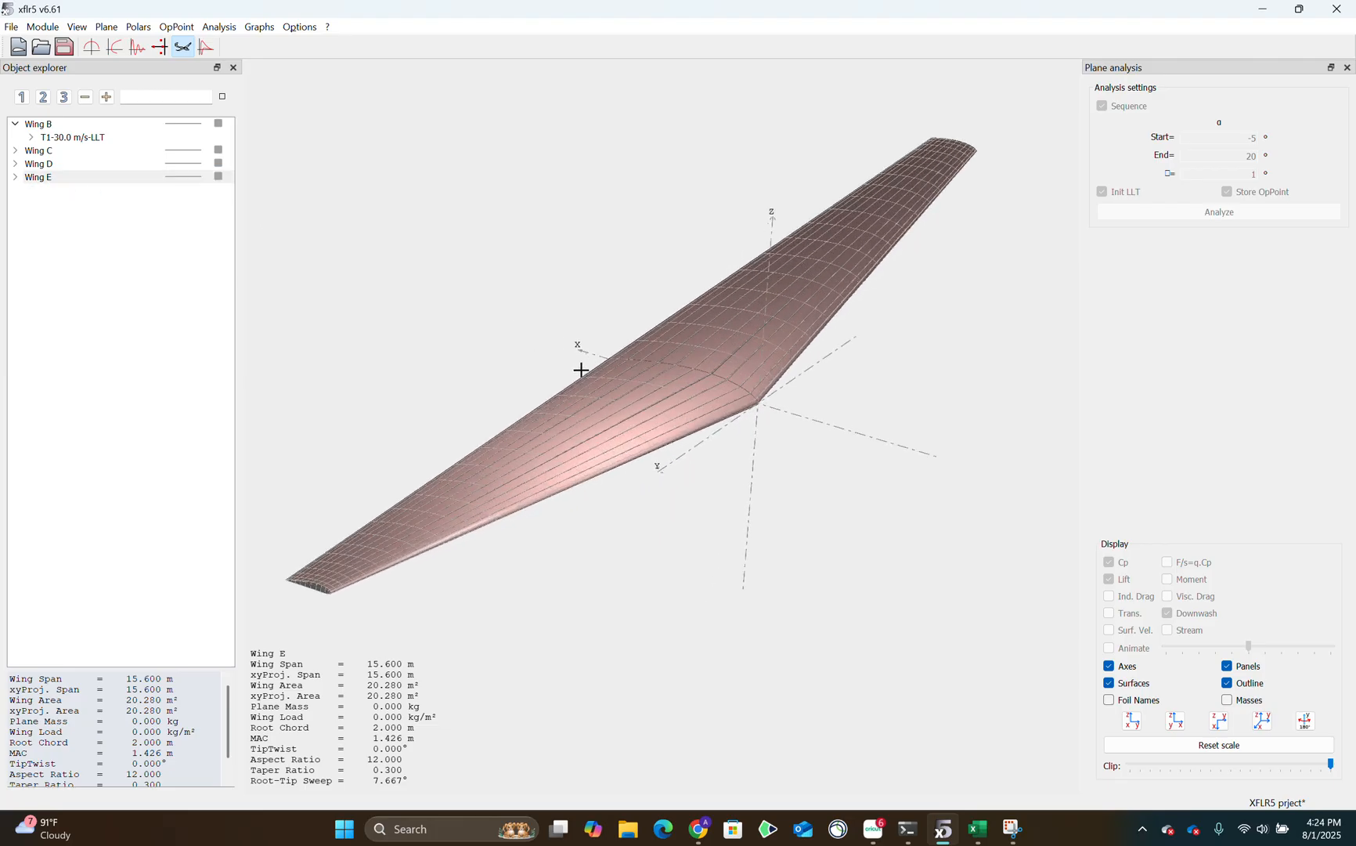
scroll(578, 368, up, 2)
scroll(579, 368, down, 5)
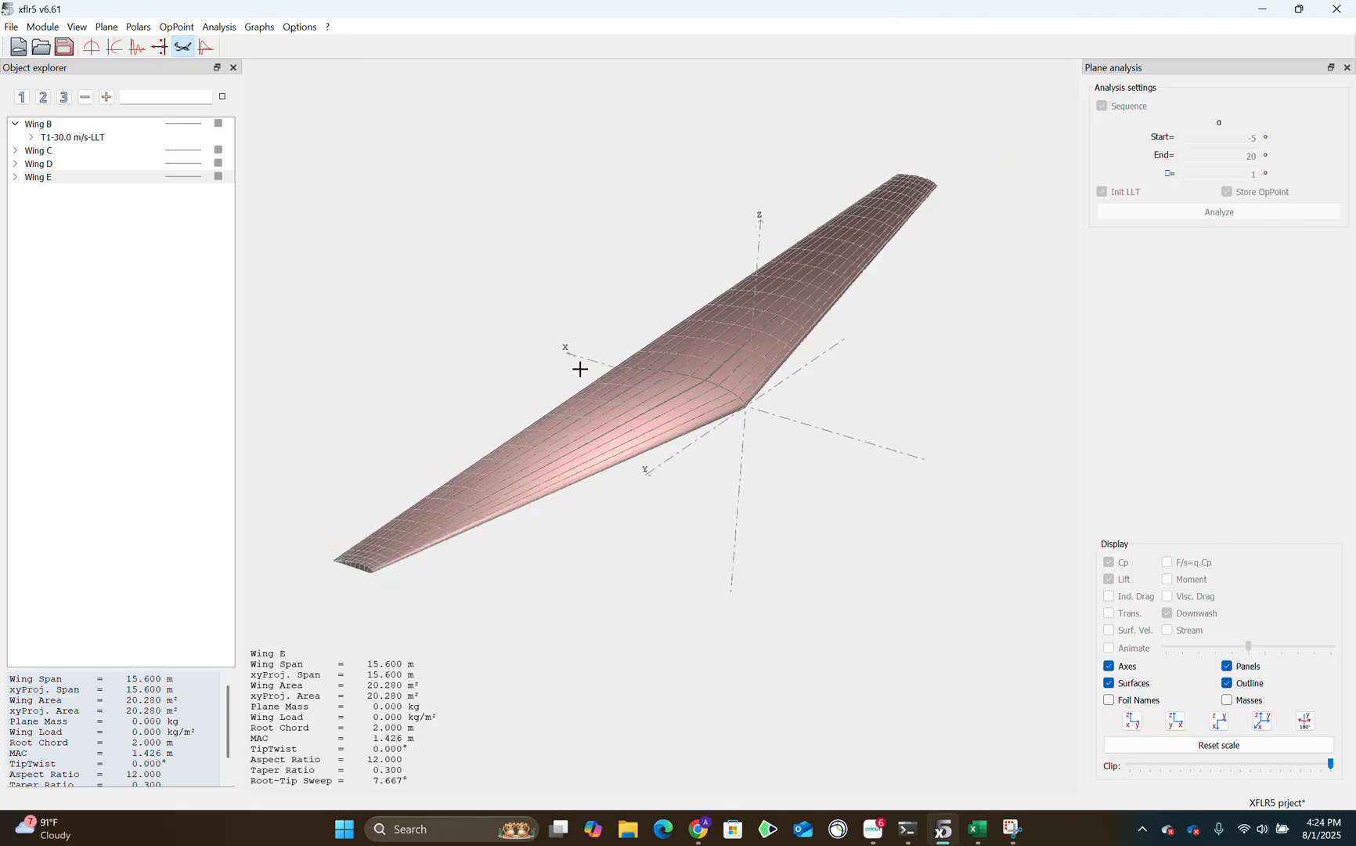
Open Wing D for editing and bring up its main wing definition.
click(70, 164)
right_click(77, 164)
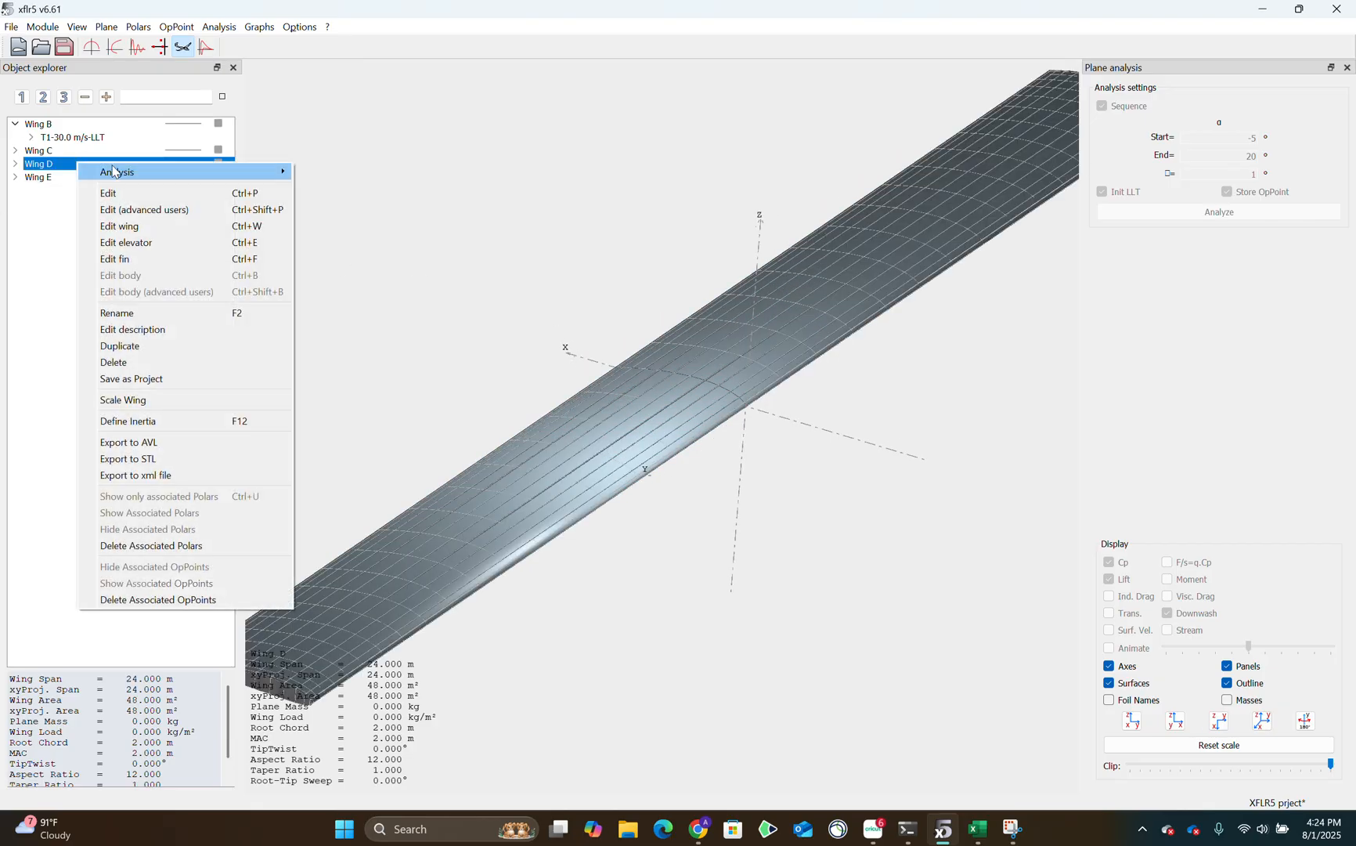
click(176, 199)
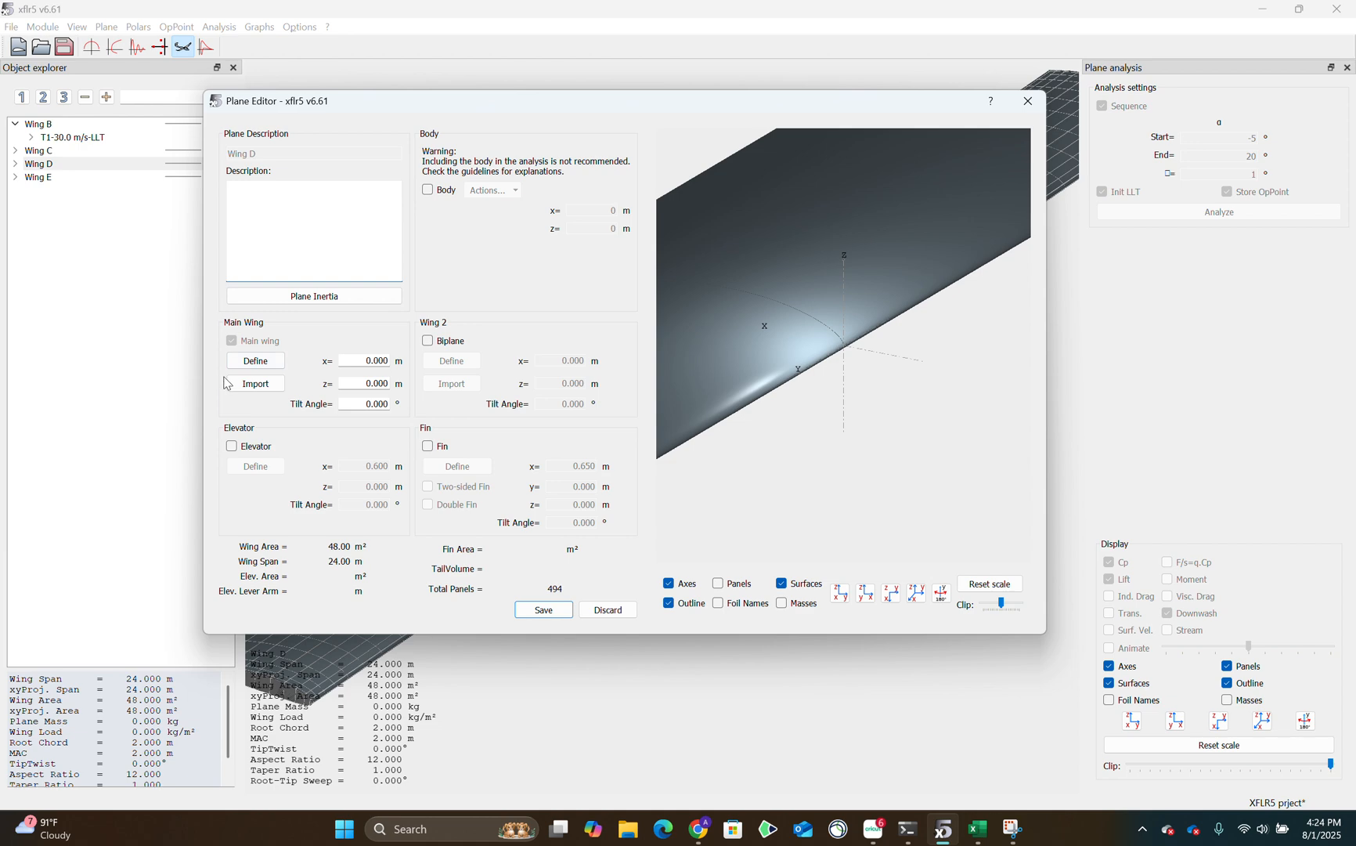
click(256, 360)
Examine the spanwise position, chord, offset and twist fields of Wing D's sections.
click(118, 235)
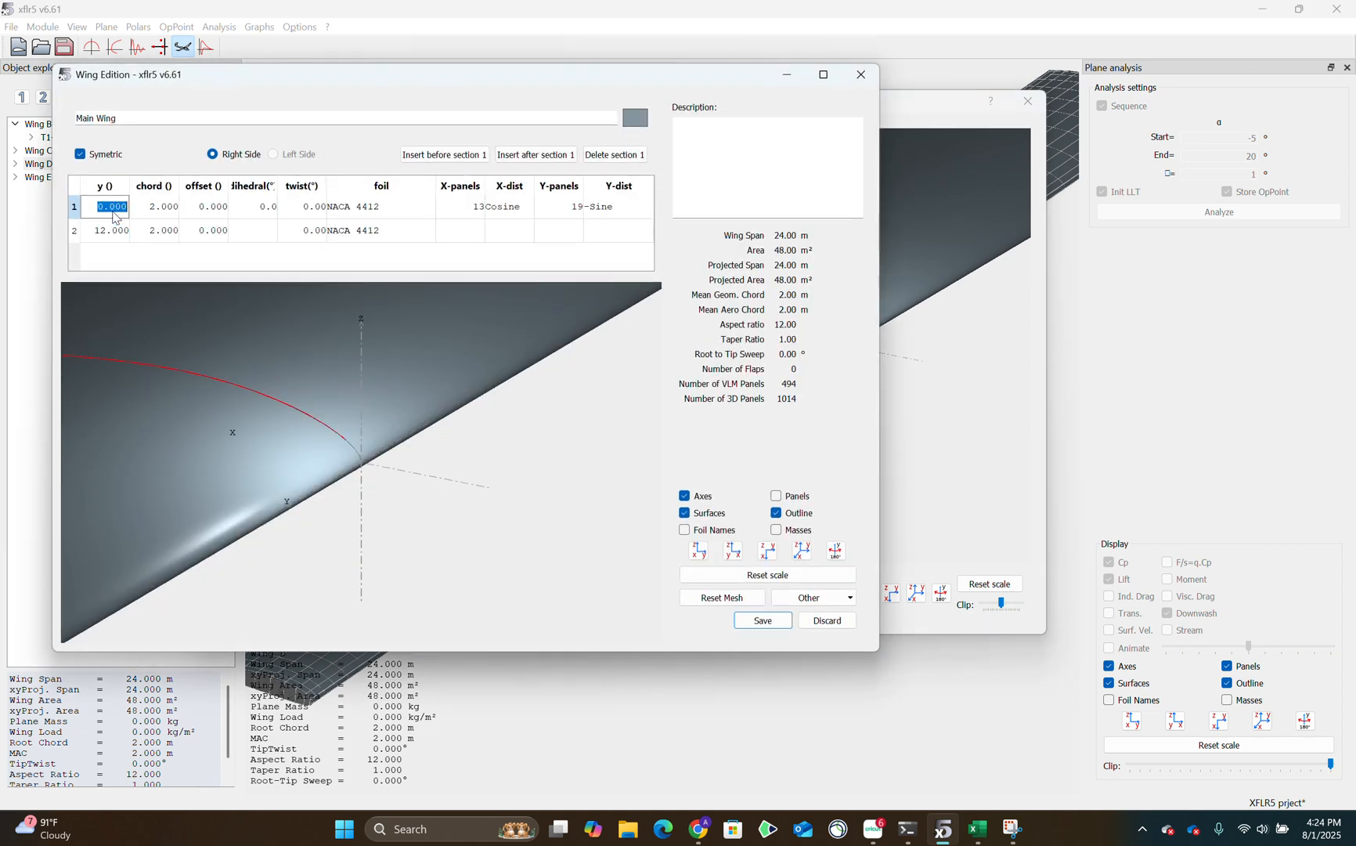
click(115, 235)
double_click(162, 207)
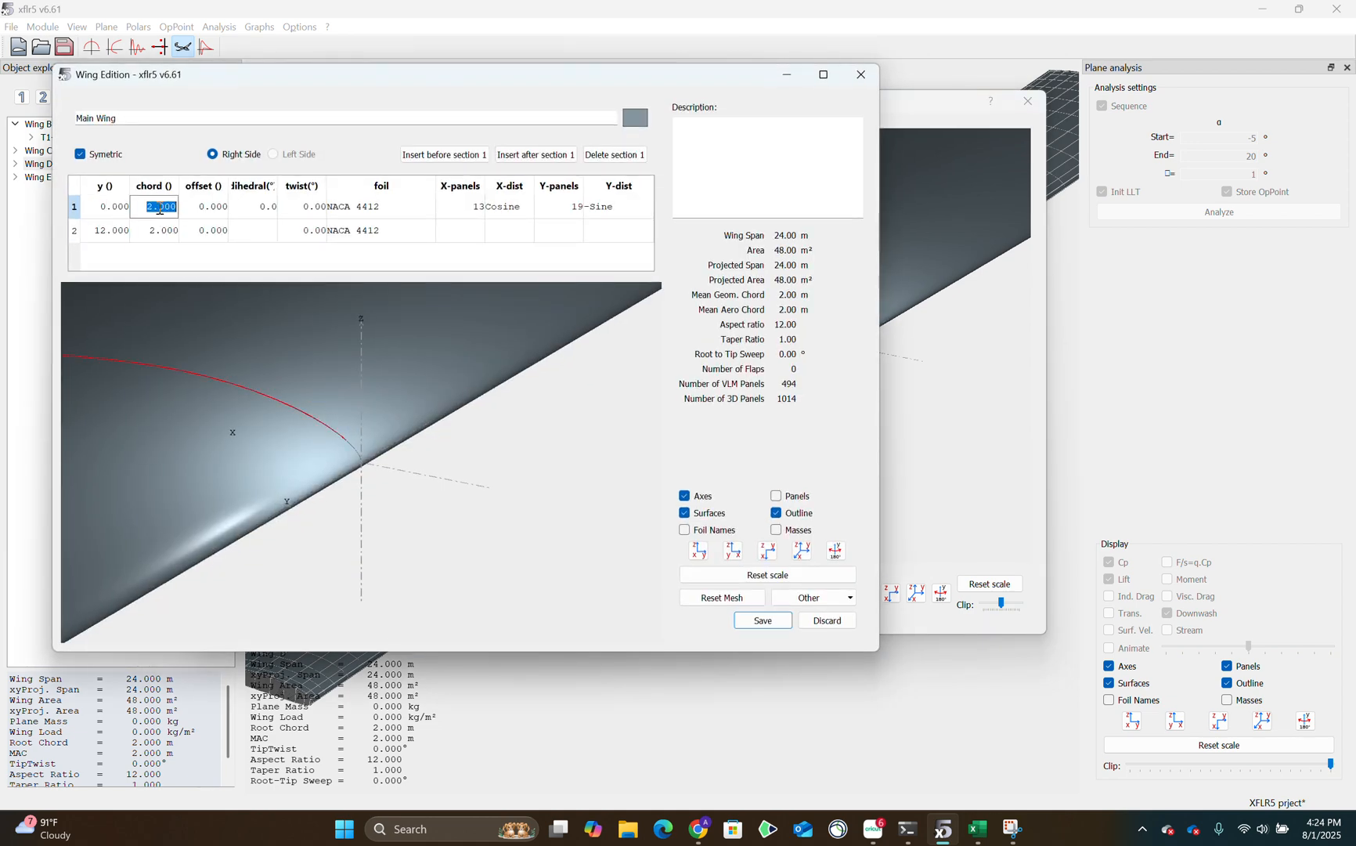
double_click(213, 238)
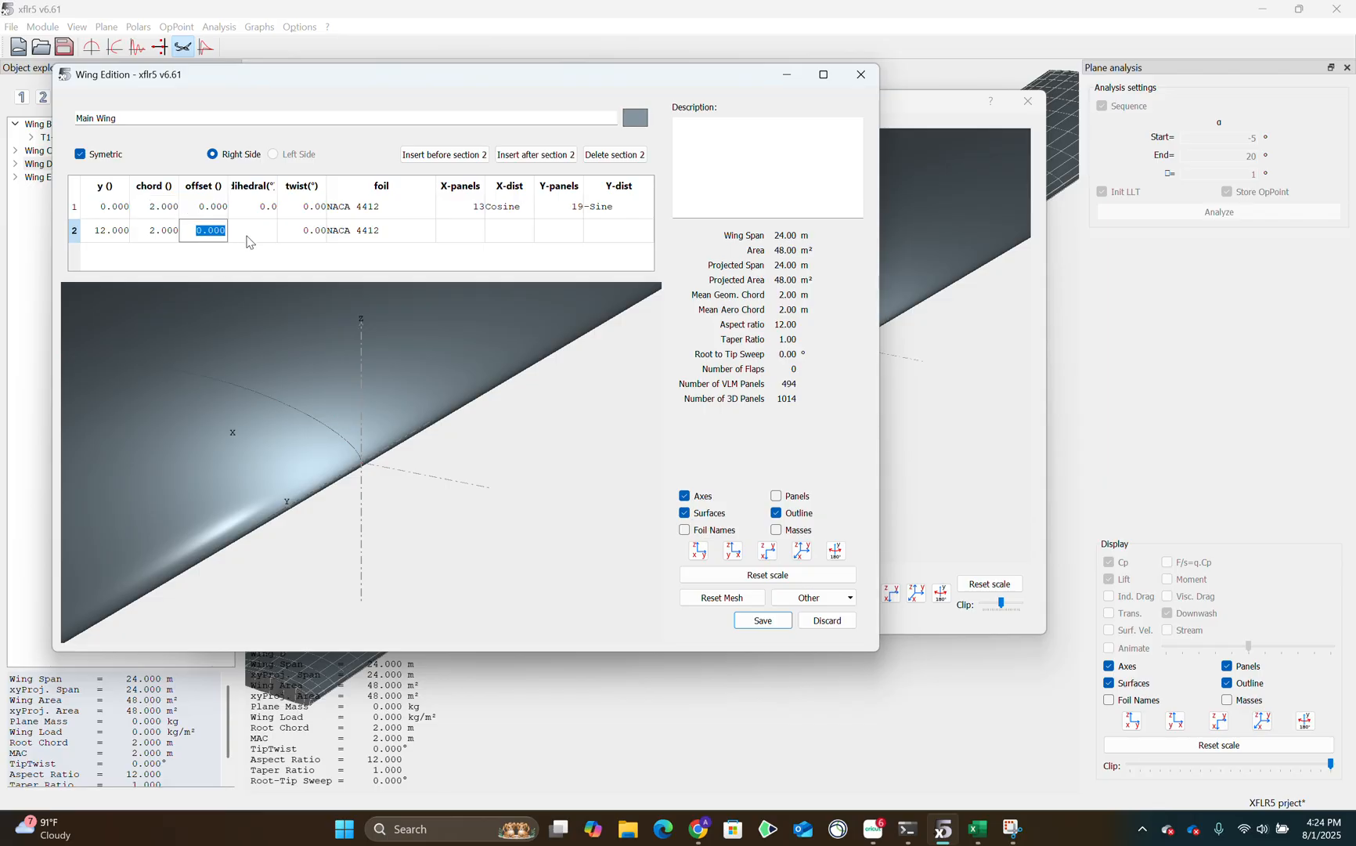
key(Tab)
key(Tab)
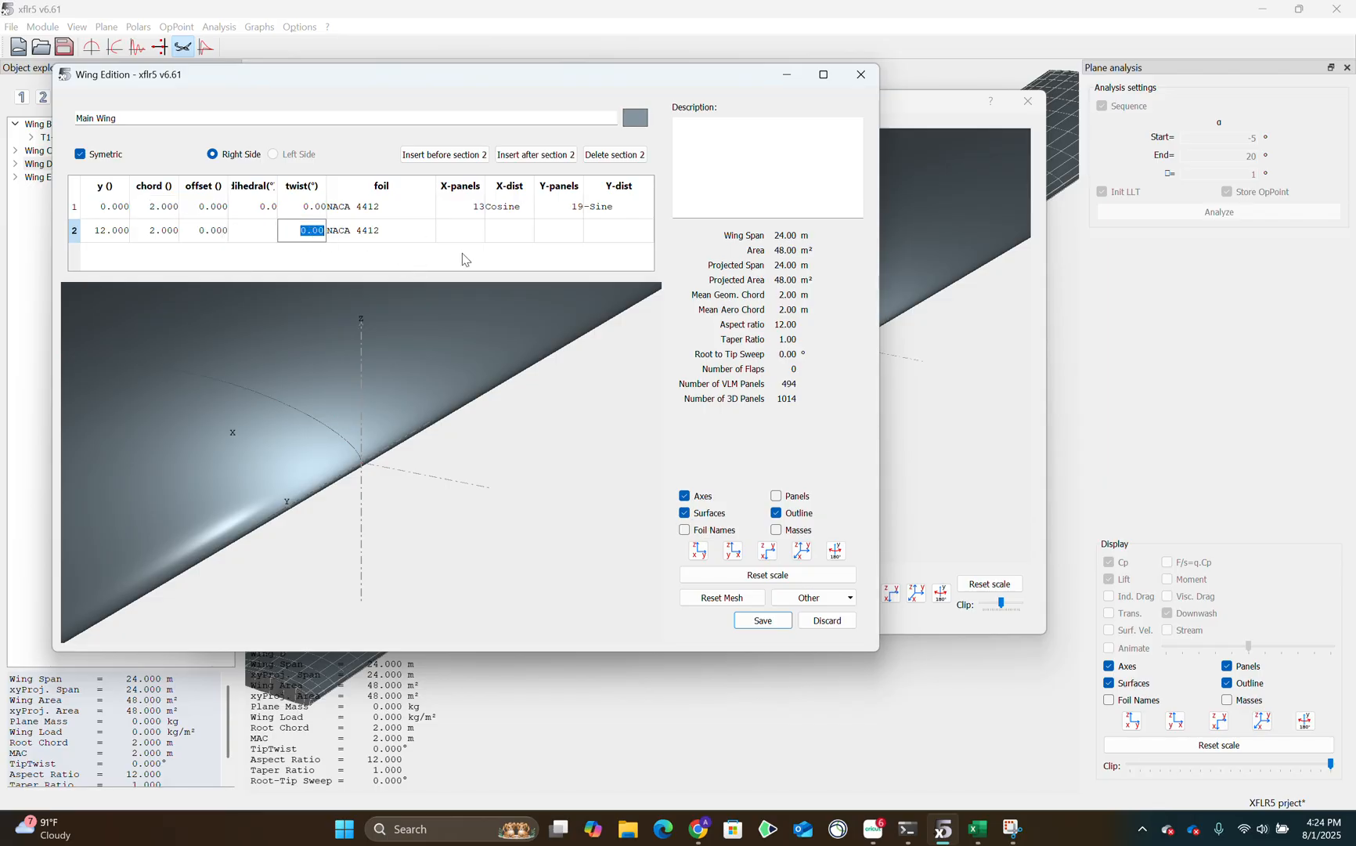
scroll(542, 379, down, 10)
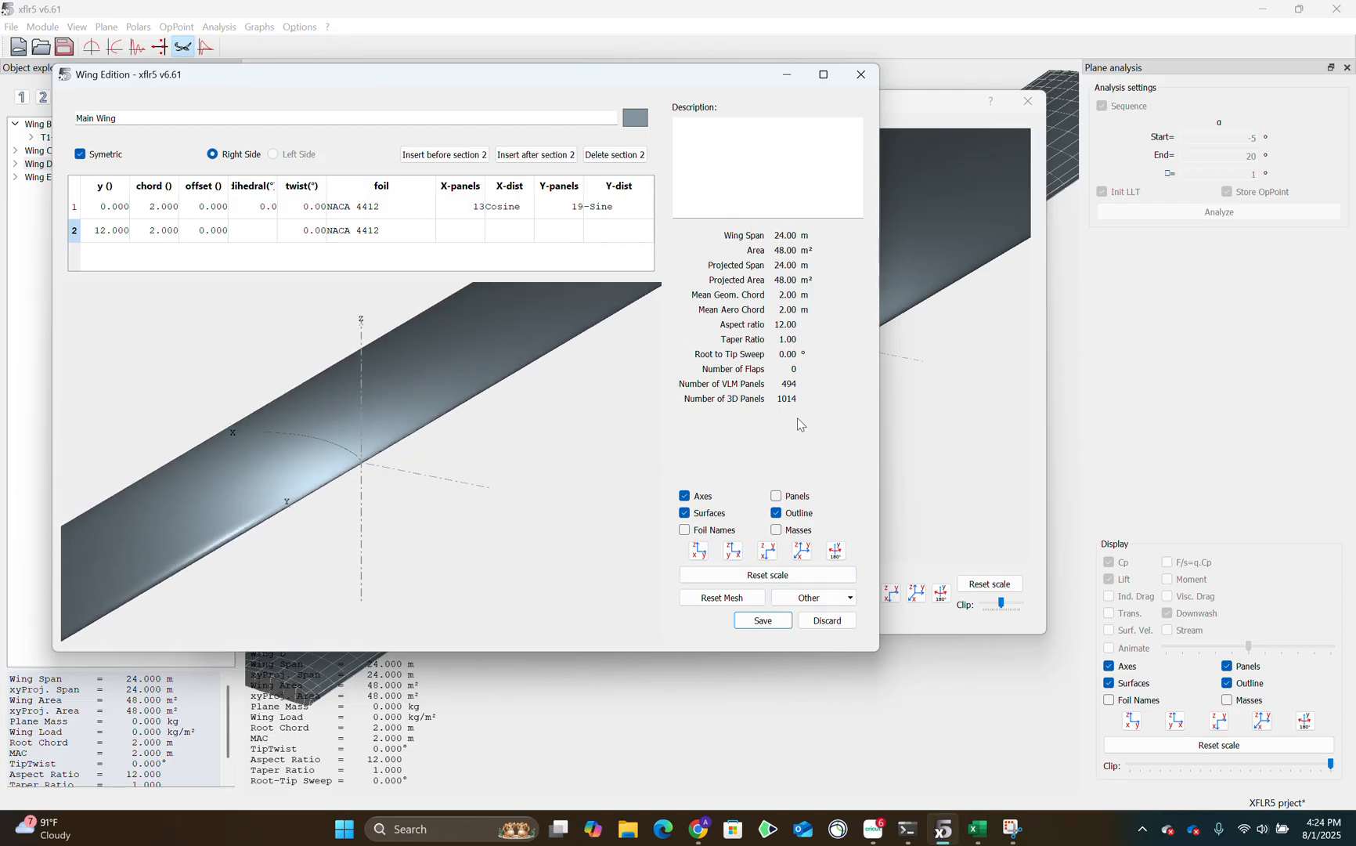
Accept the main wing definition and close Wing D, saving the plane changes.
click(766, 618)
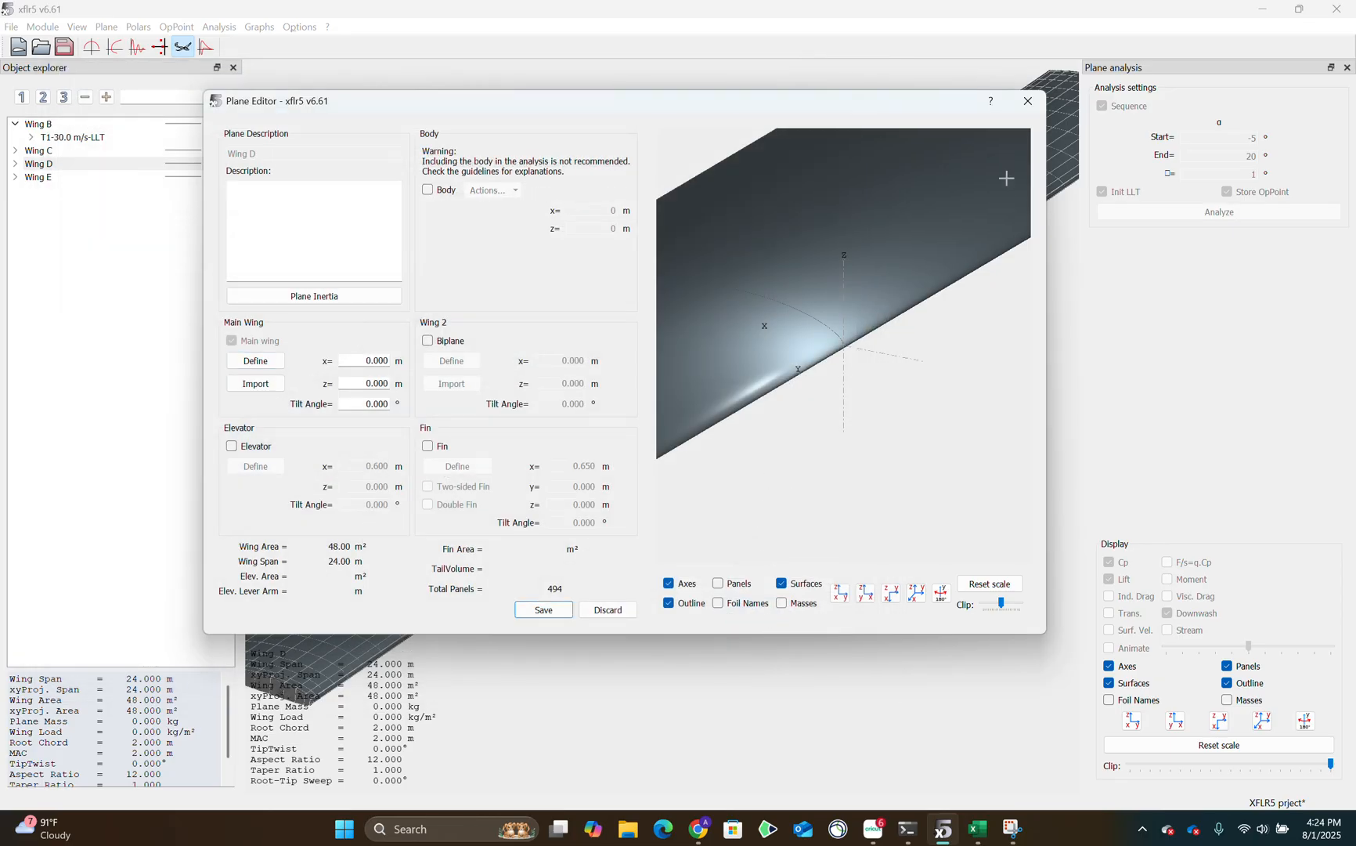
click(1028, 103)
click(552, 394)
Open Wing E for editing and bring up its main wing definition.
click(43, 177)
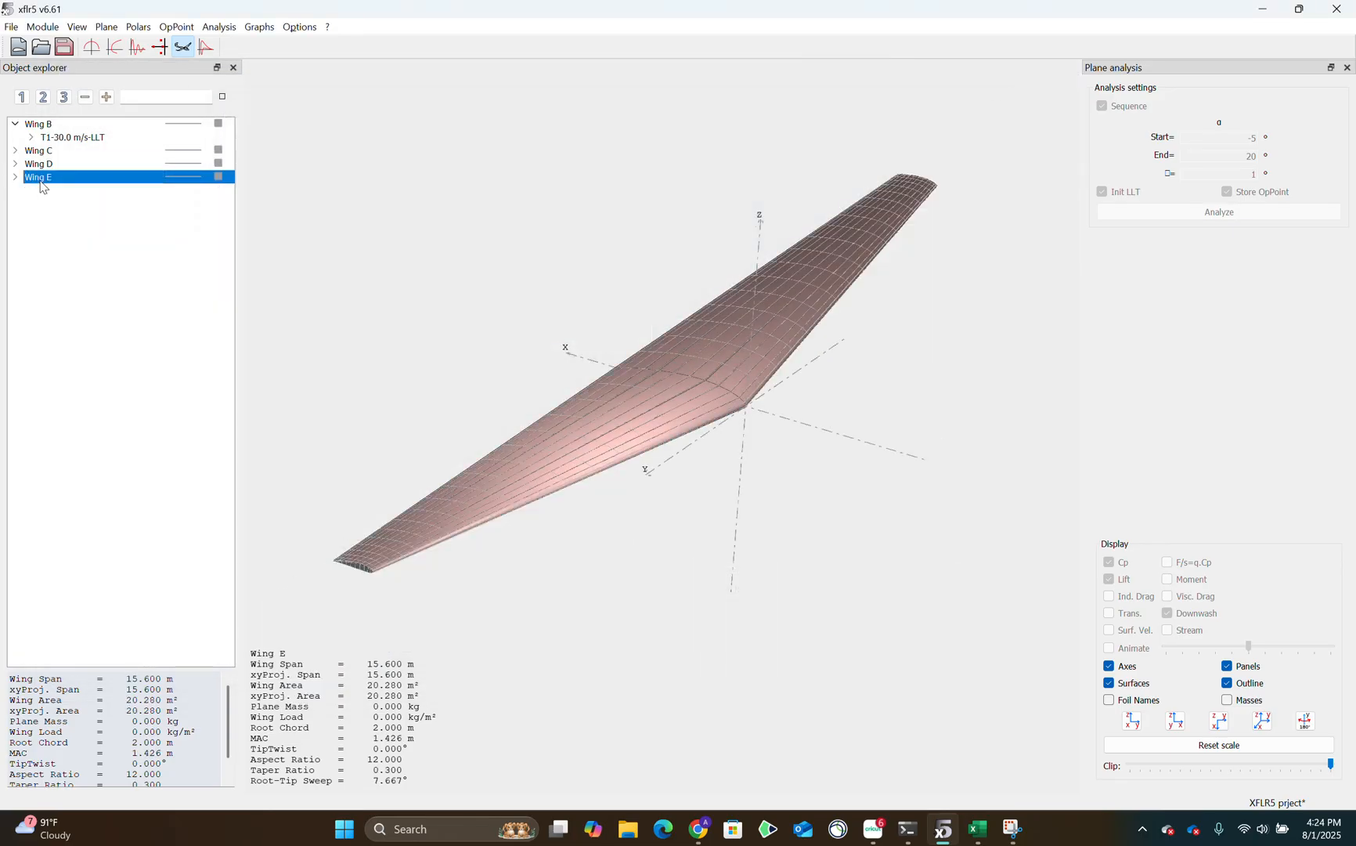
right_click(46, 179)
click(71, 212)
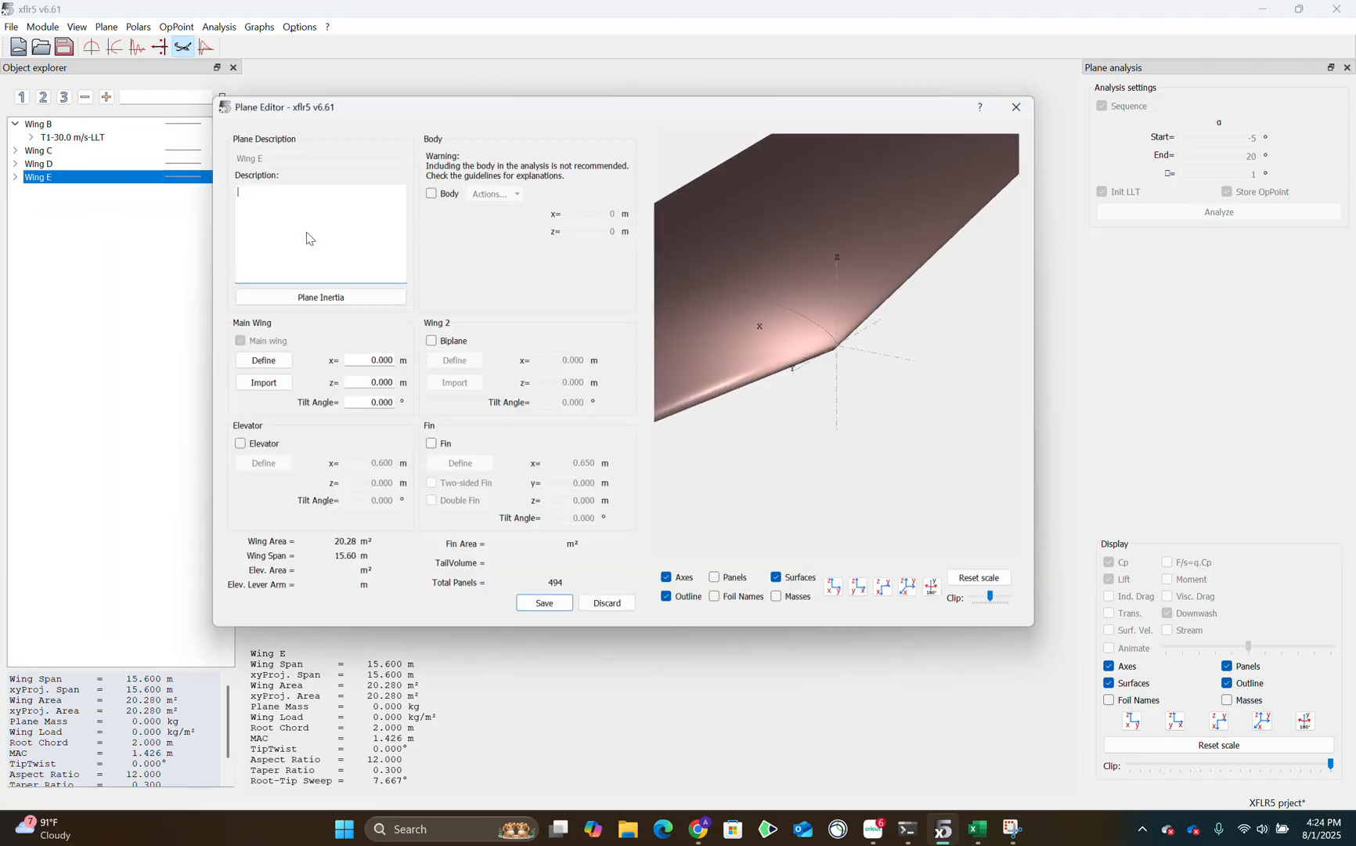
click(256, 360)
Inspect the whole Wing E model and the spanwise position, chord and offset of its tip section.
drag(548, 373, 409, 334)
scroll(343, 340, down, 10)
scroll(346, 355, up, 6)
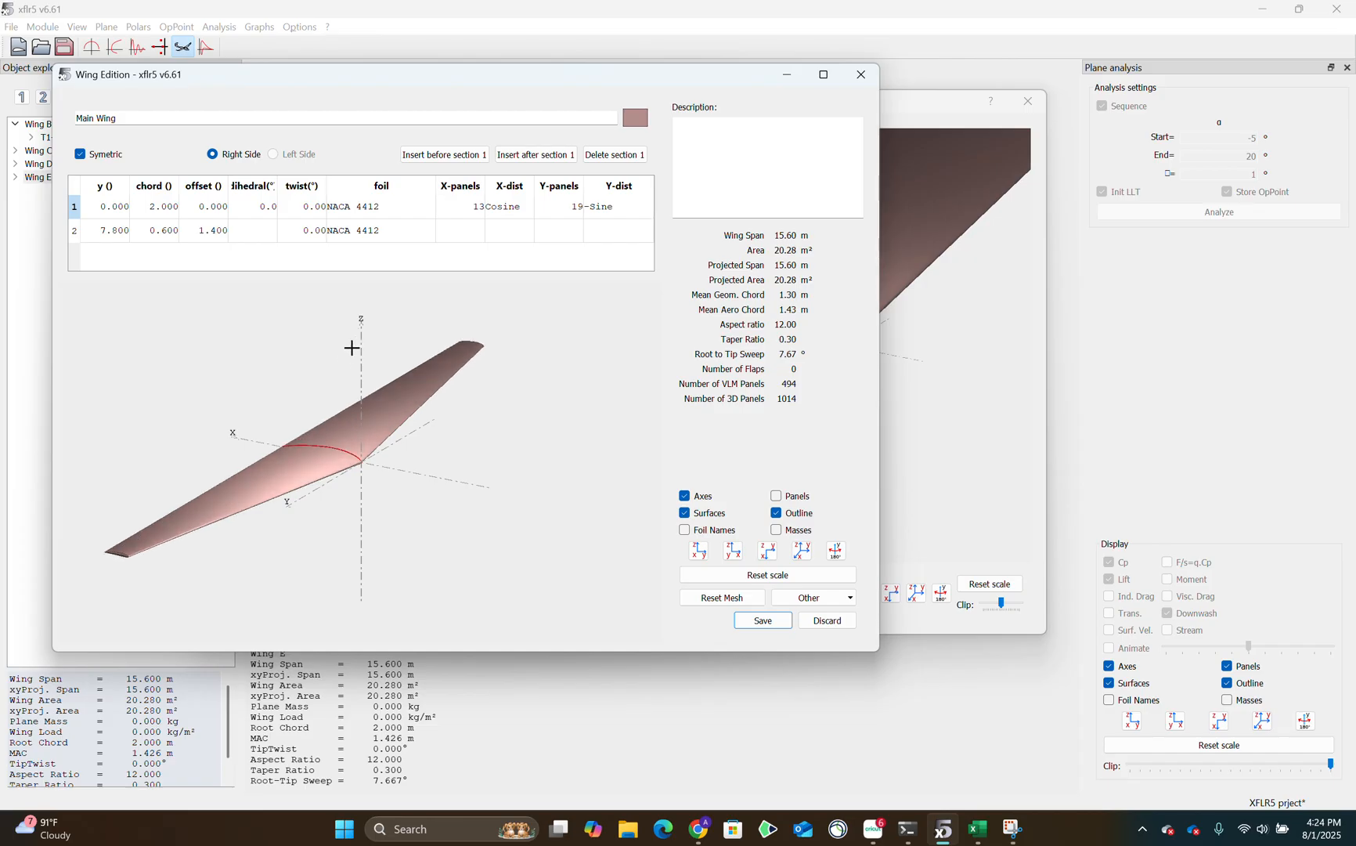
double_click(122, 235)
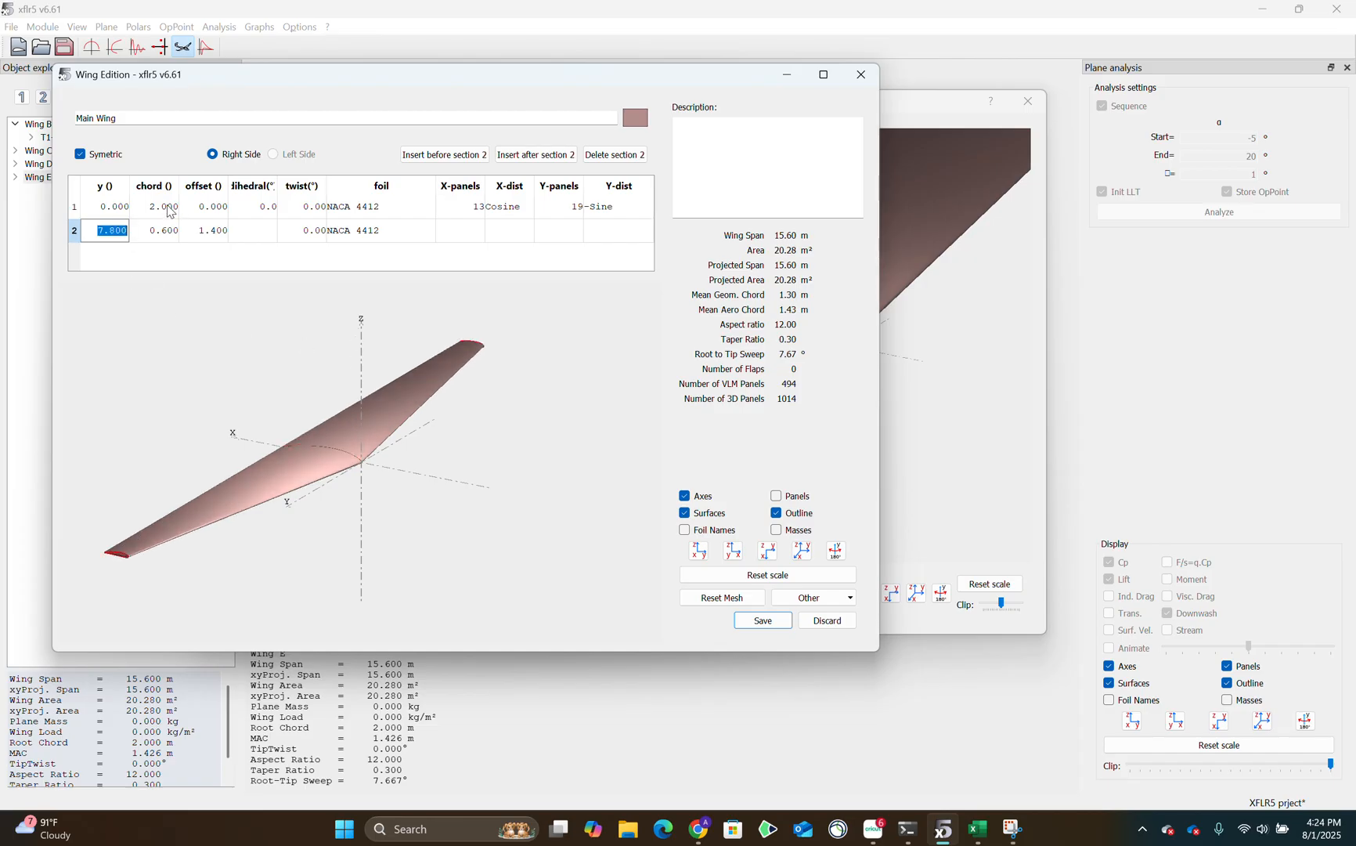
double_click(176, 231)
click(201, 240)
Accept the main wing definition and close Wing E's plane editor without saving the changes.
click(766, 621)
click(1029, 101)
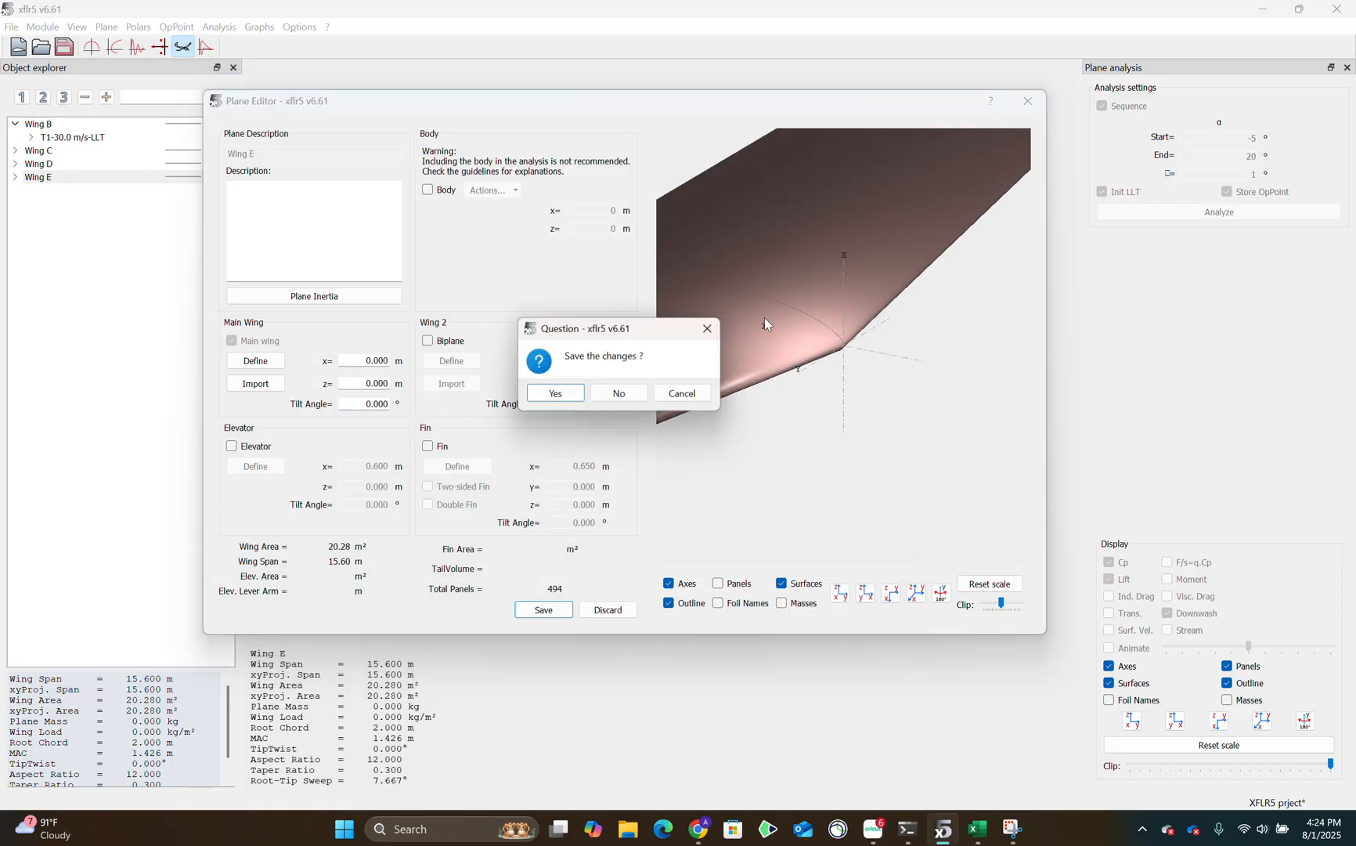
click(619, 393)
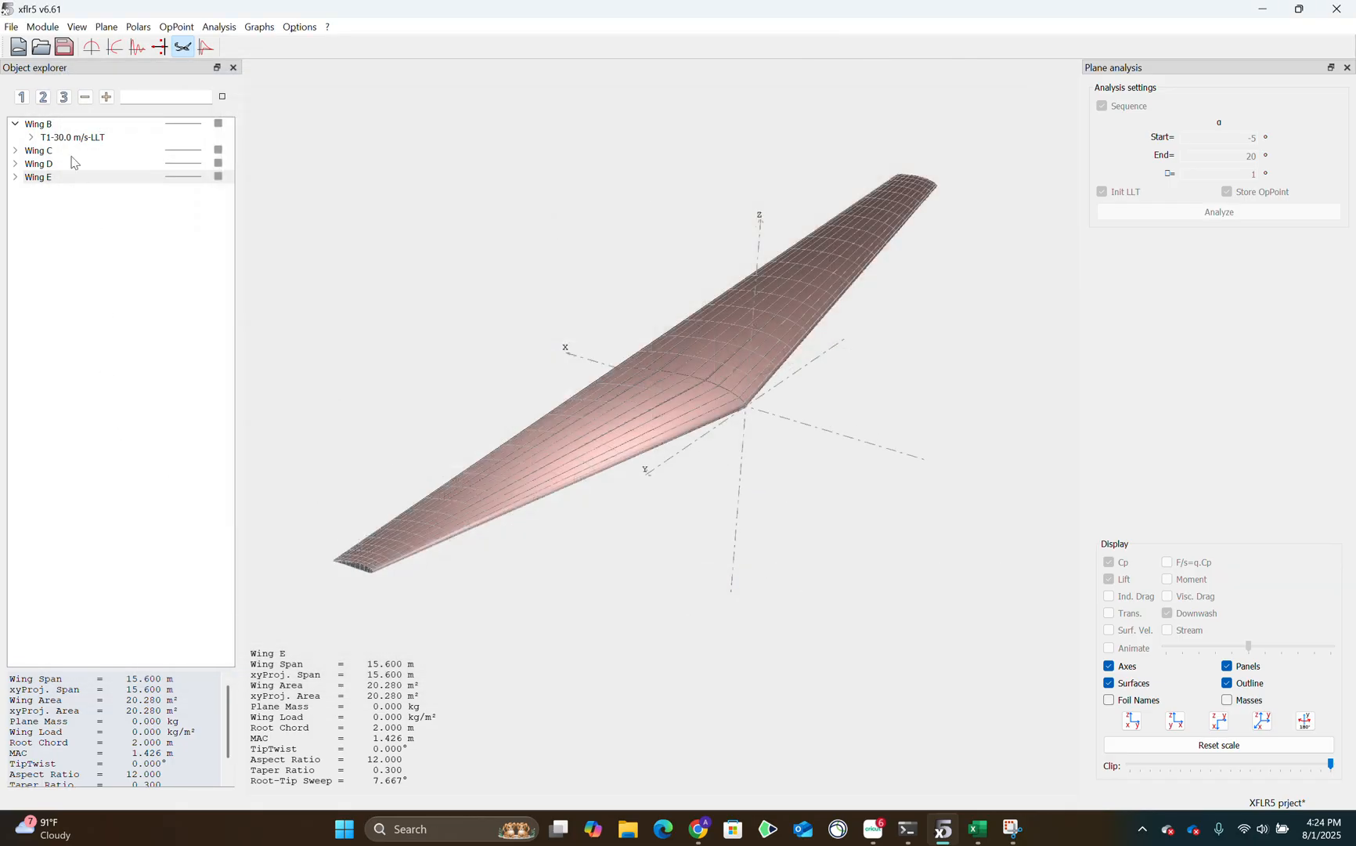
Select Wing B and switch to the polar view.
click(69, 126)
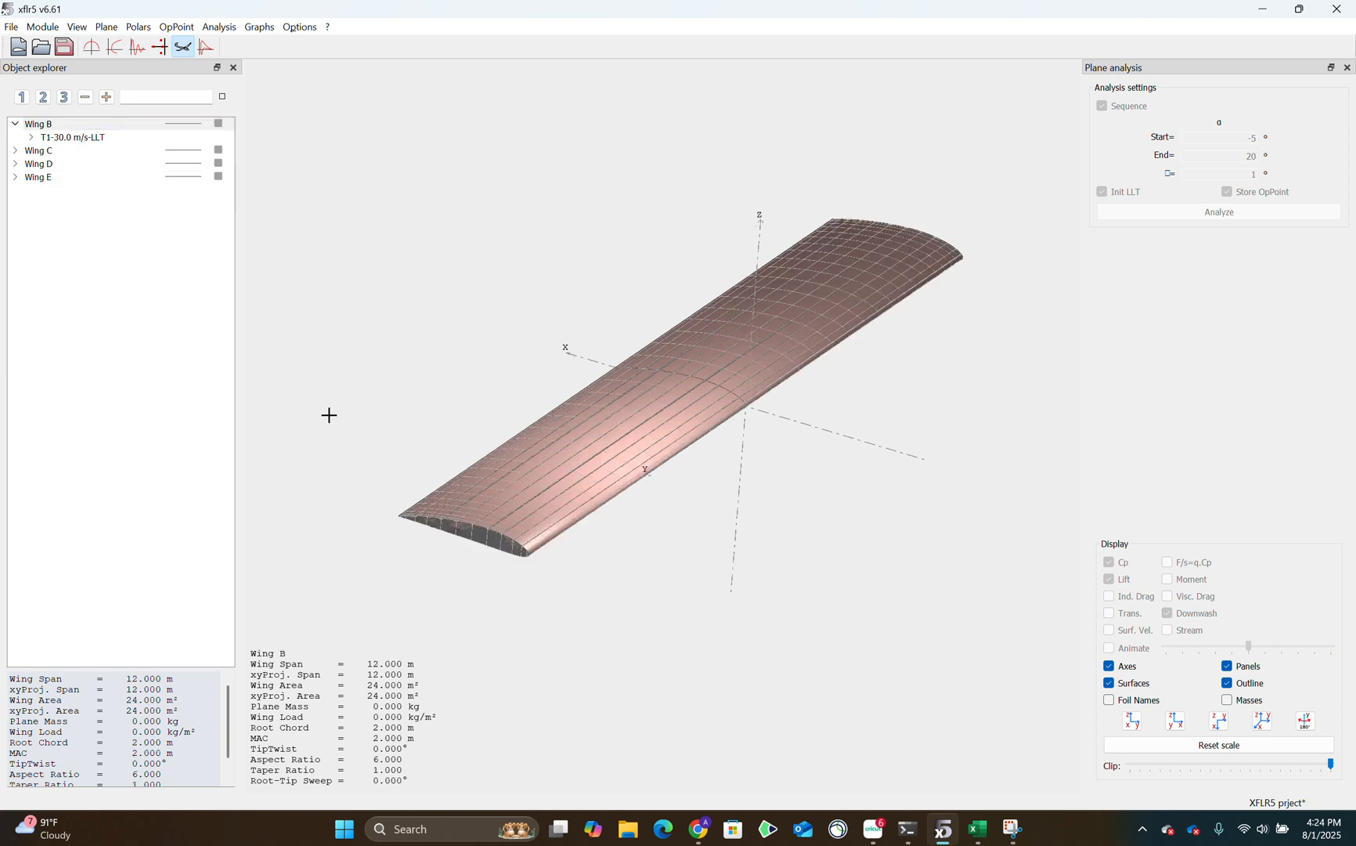
click(88, 125)
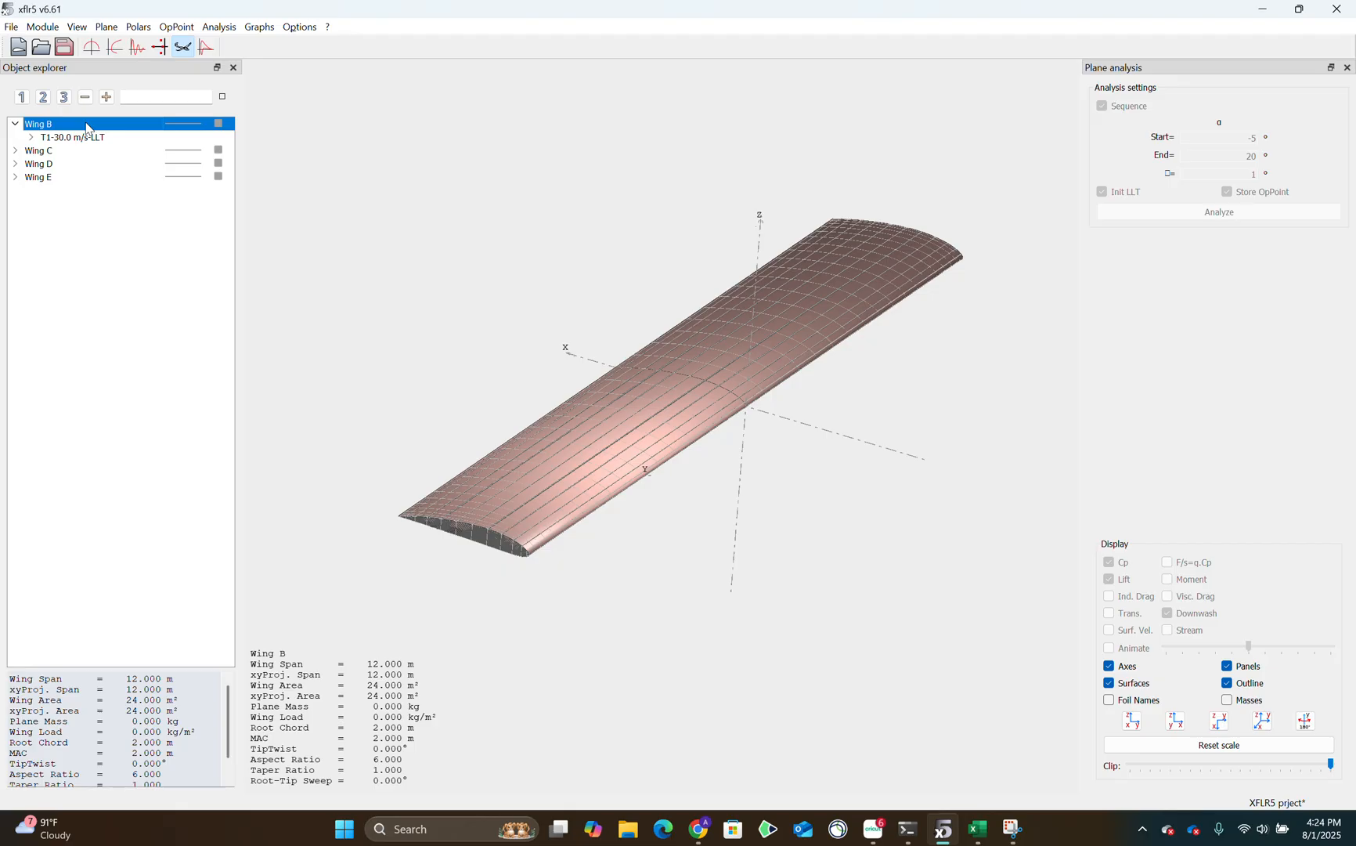
click(115, 46)
click(85, 128)
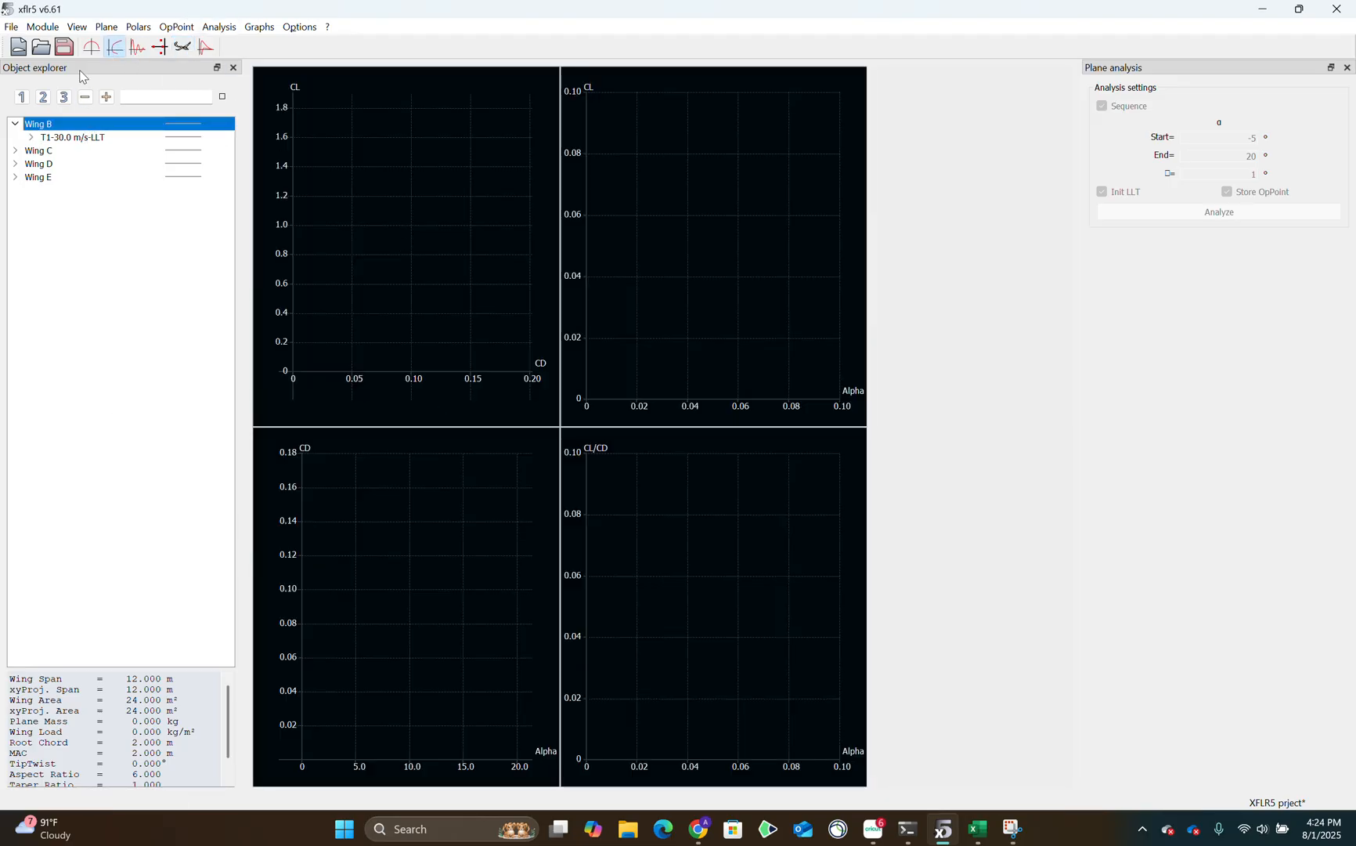
Try to define a Type 1 fixed-speed analysis at 30 m/s with the LLT method for Wing B.
click(232, 30)
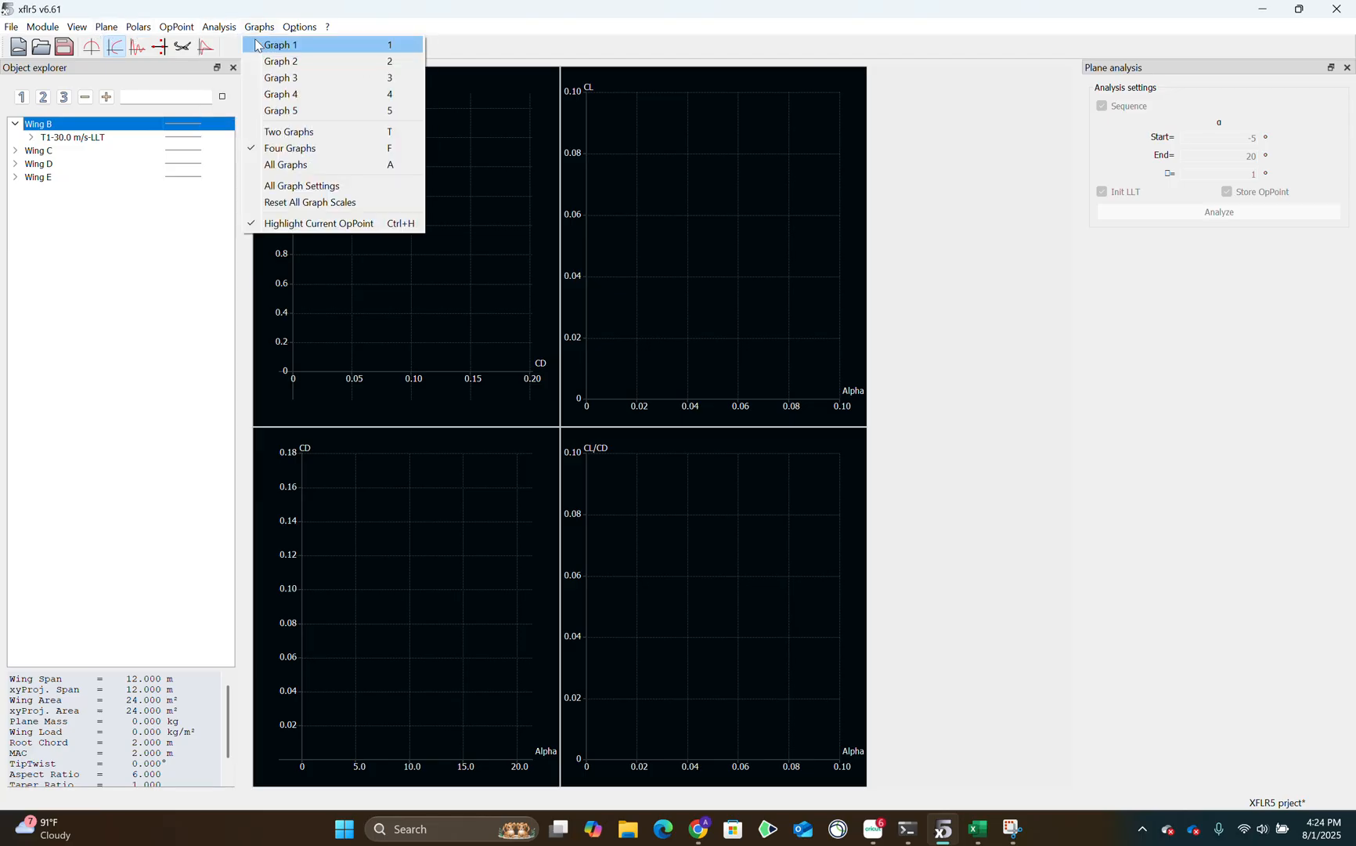
click(261, 44)
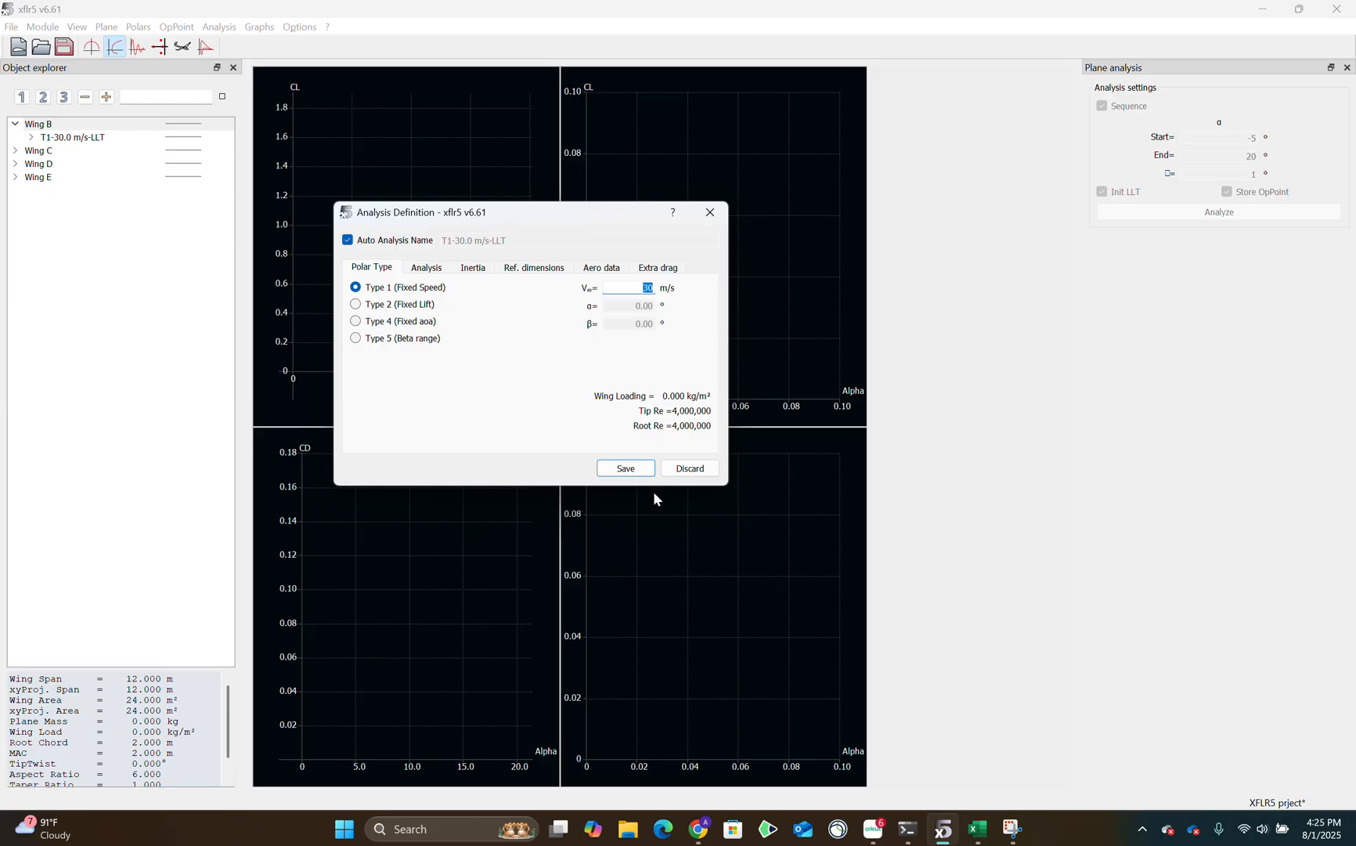
click(442, 267)
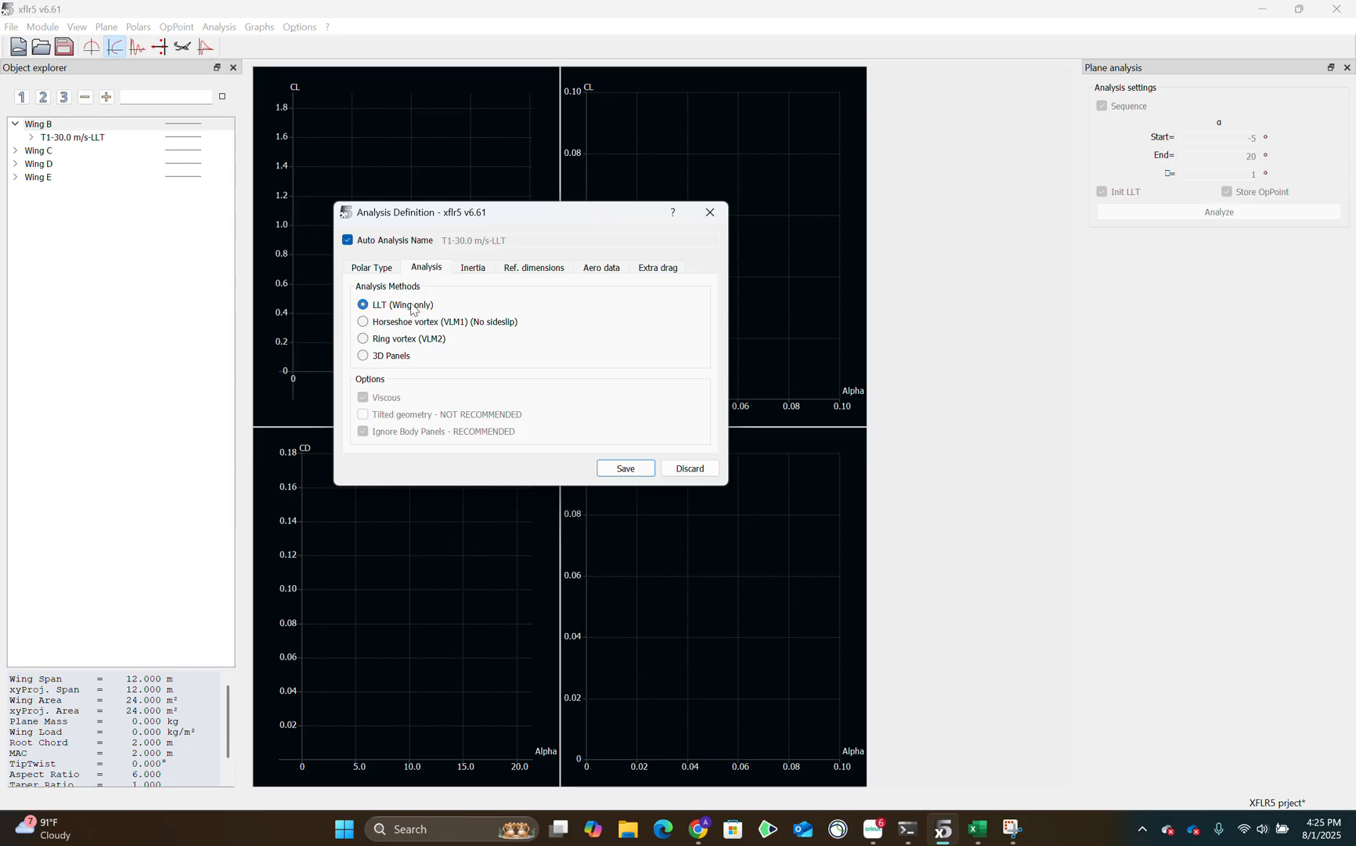
click(626, 468)
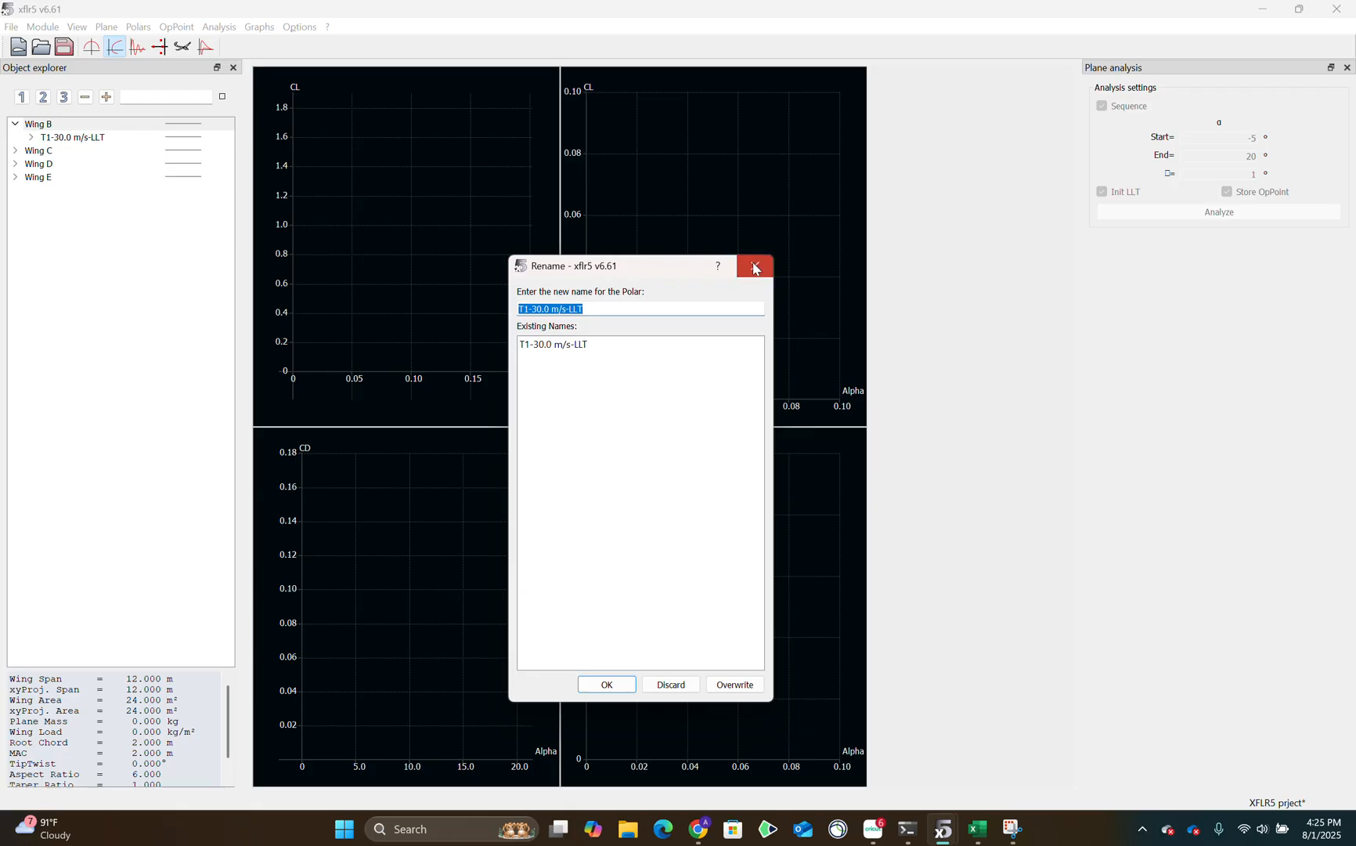
click(754, 266)
Run Wing B's T1-30.0 m/s-LLT analysis from -5° to 20° angle of attack in 1° increments.
click(86, 138)
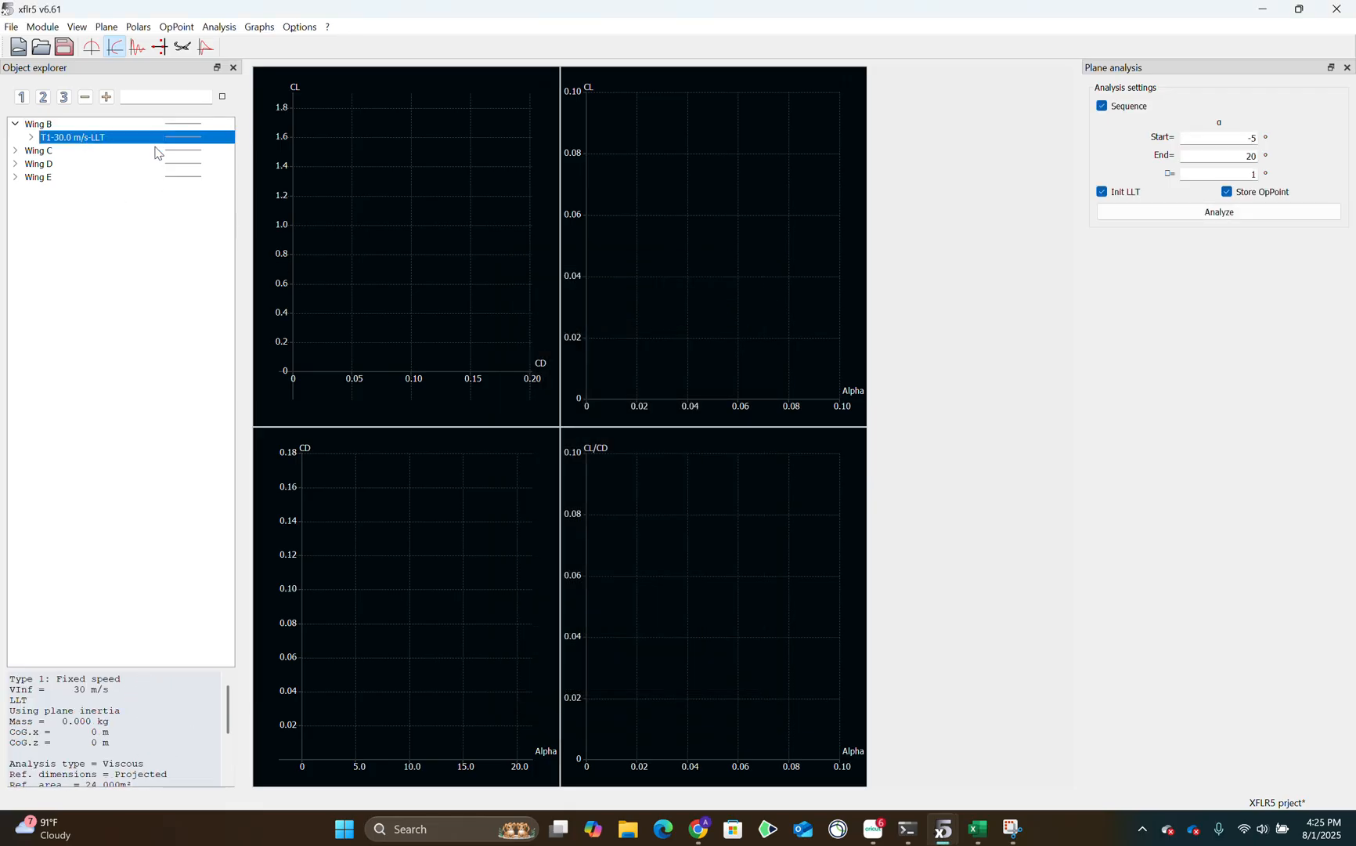
click(1216, 151)
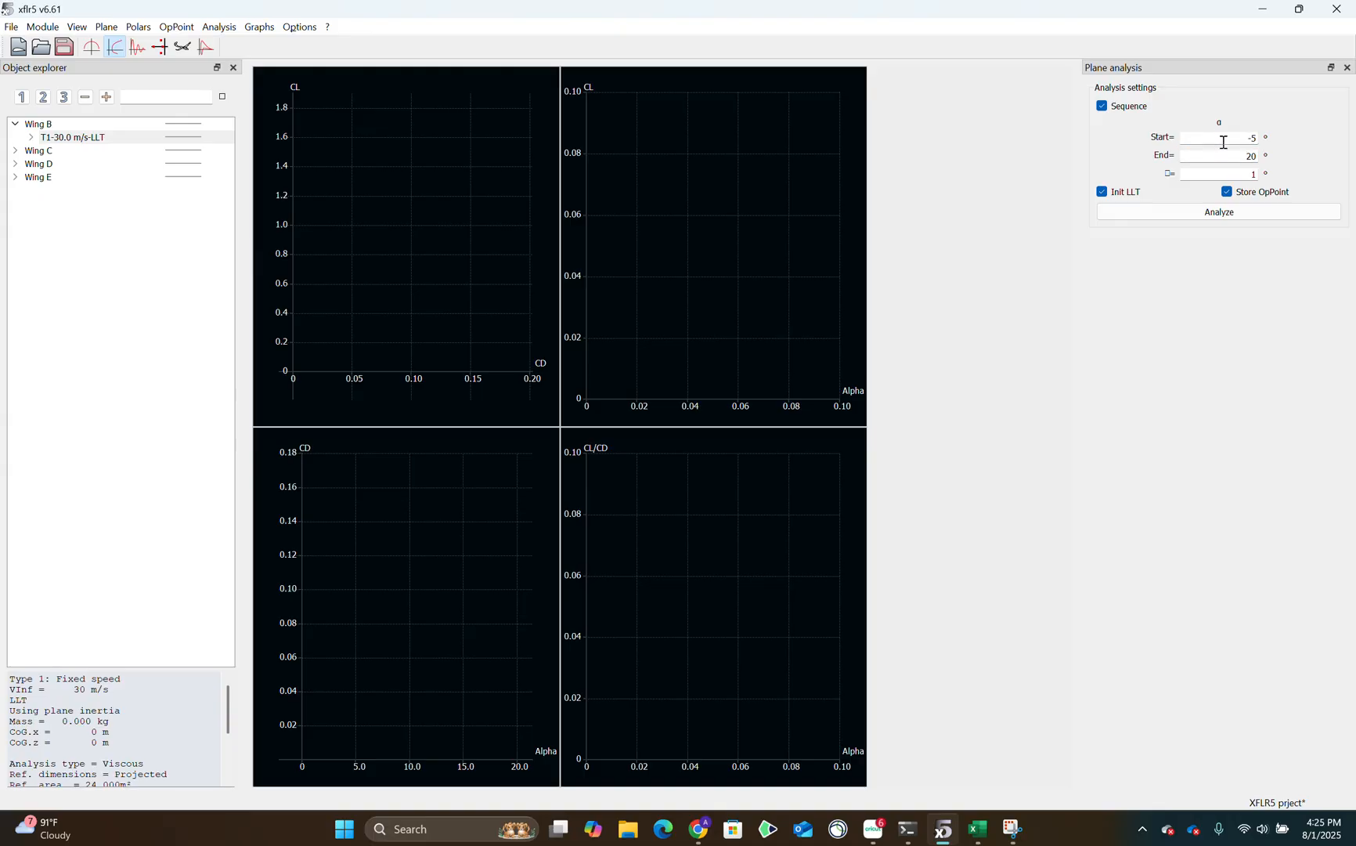
click(1259, 212)
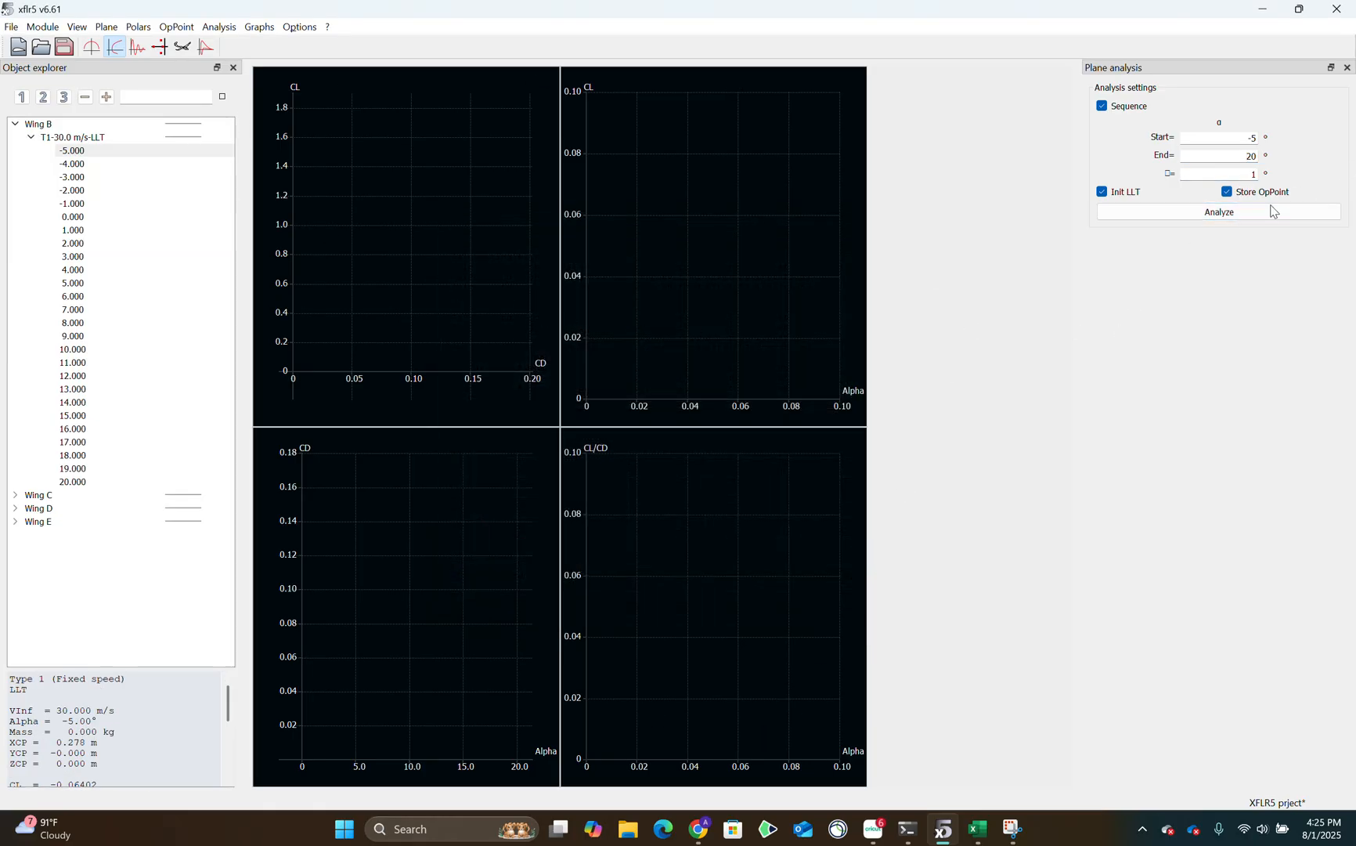
Show the polar curves of Wings B, C, D and E together in the four graphs.
click(89, 139)
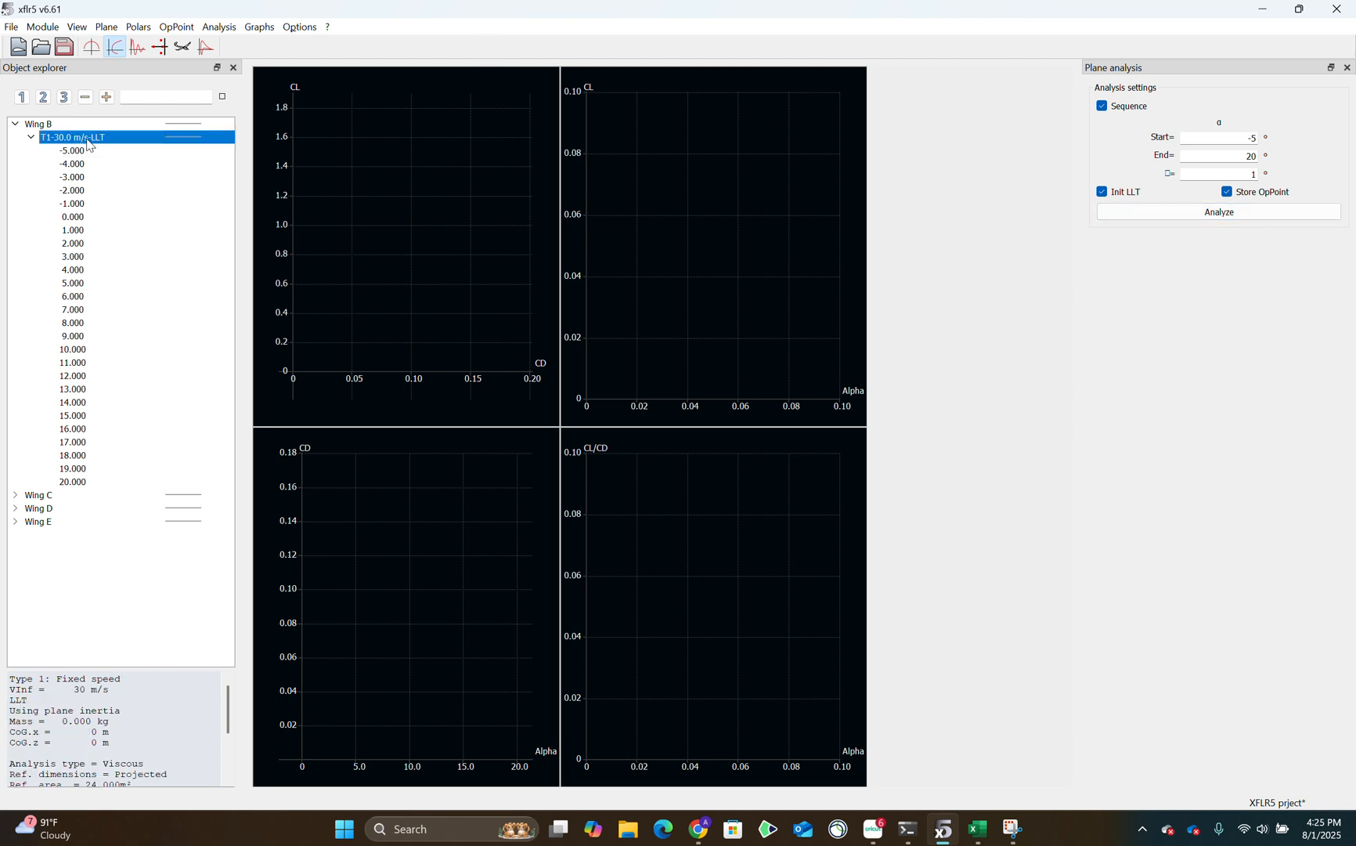
click(222, 138)
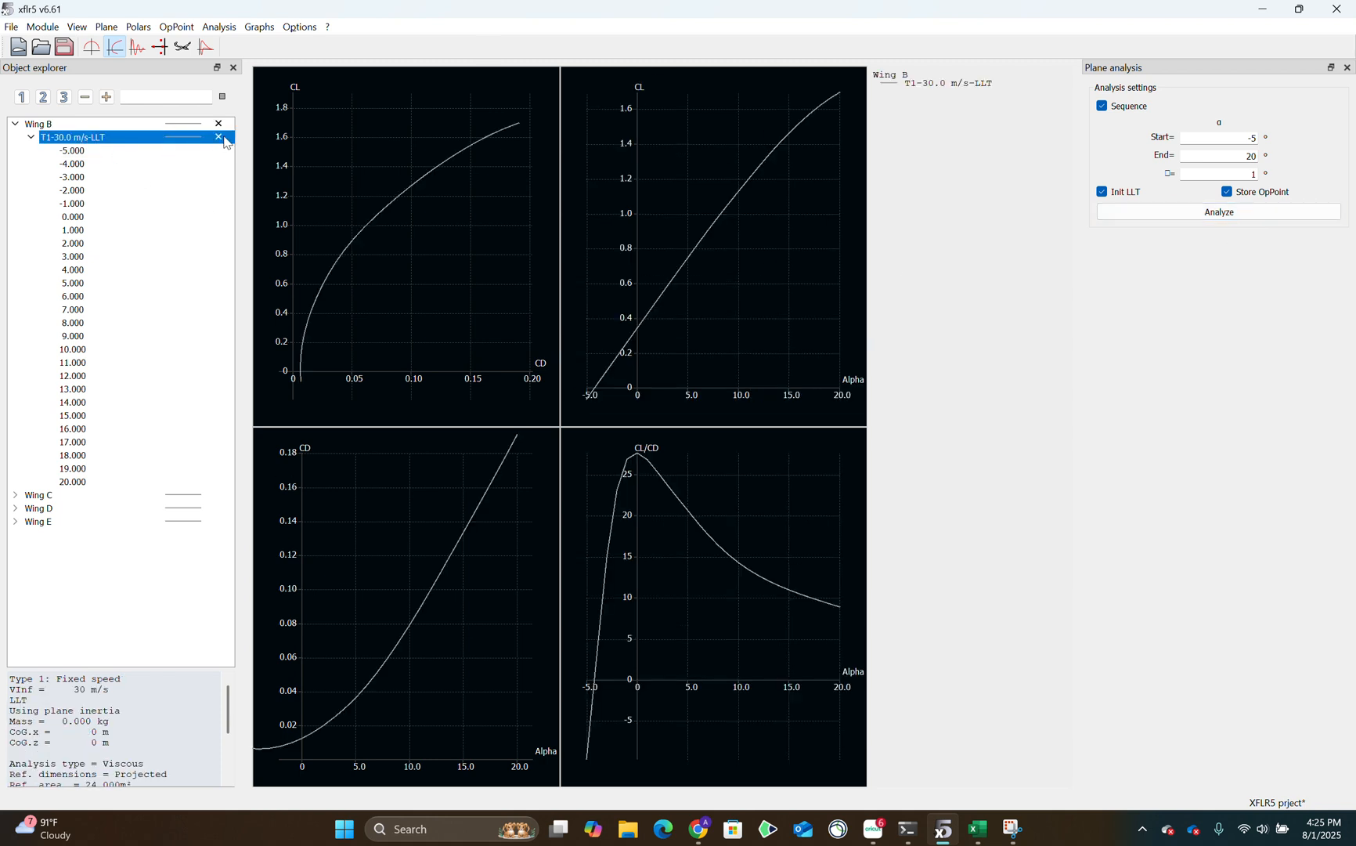
click(15, 125)
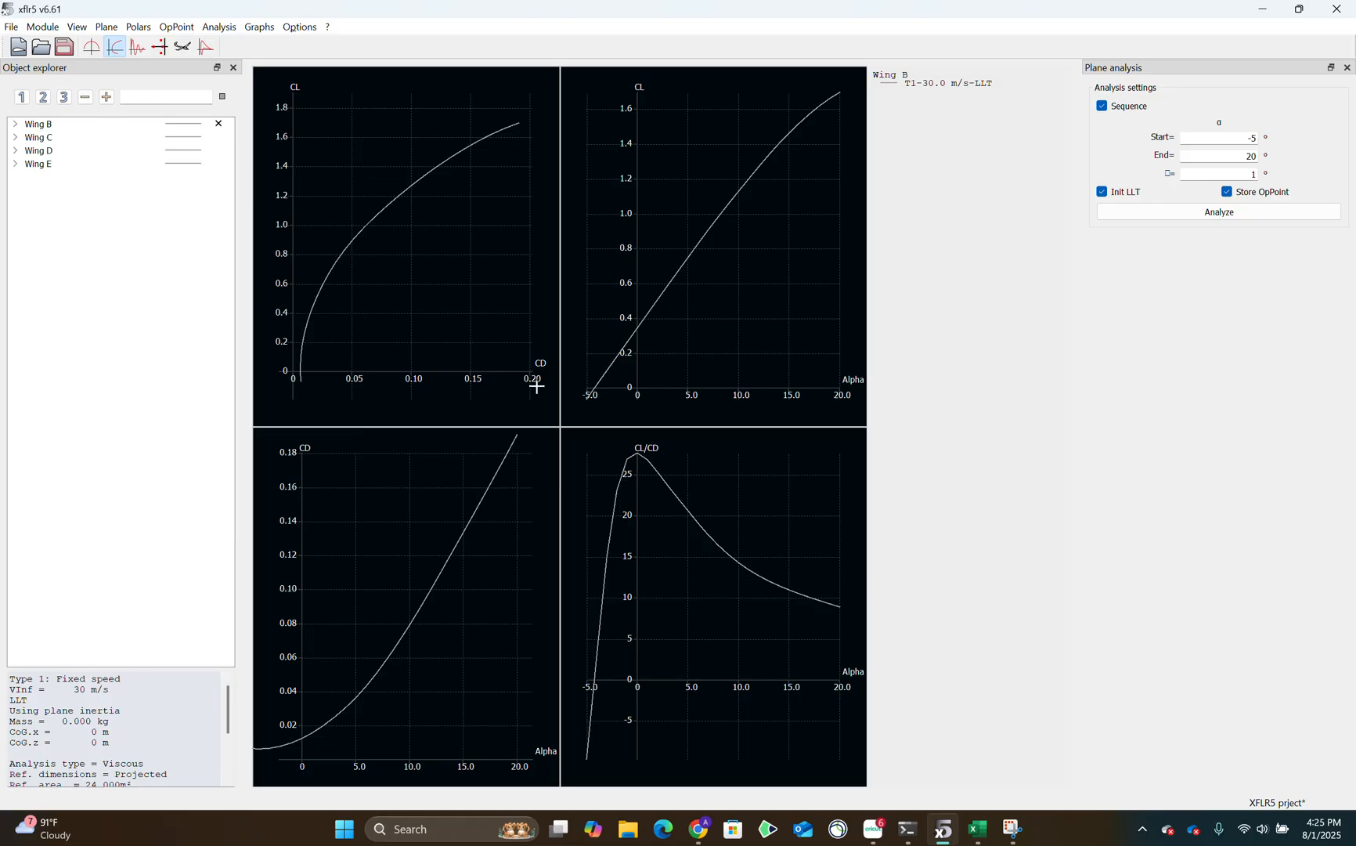
click(222, 139)
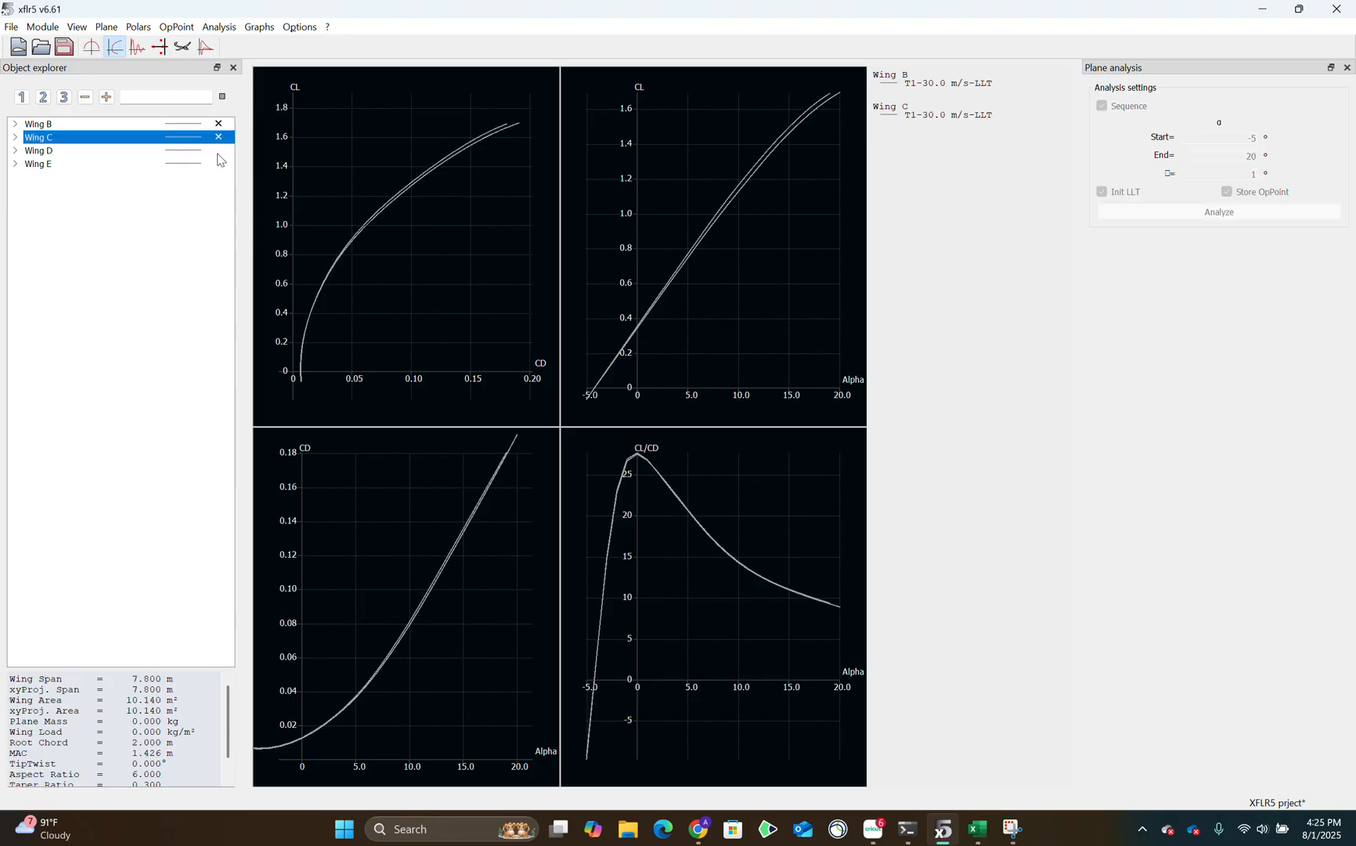
click(222, 152)
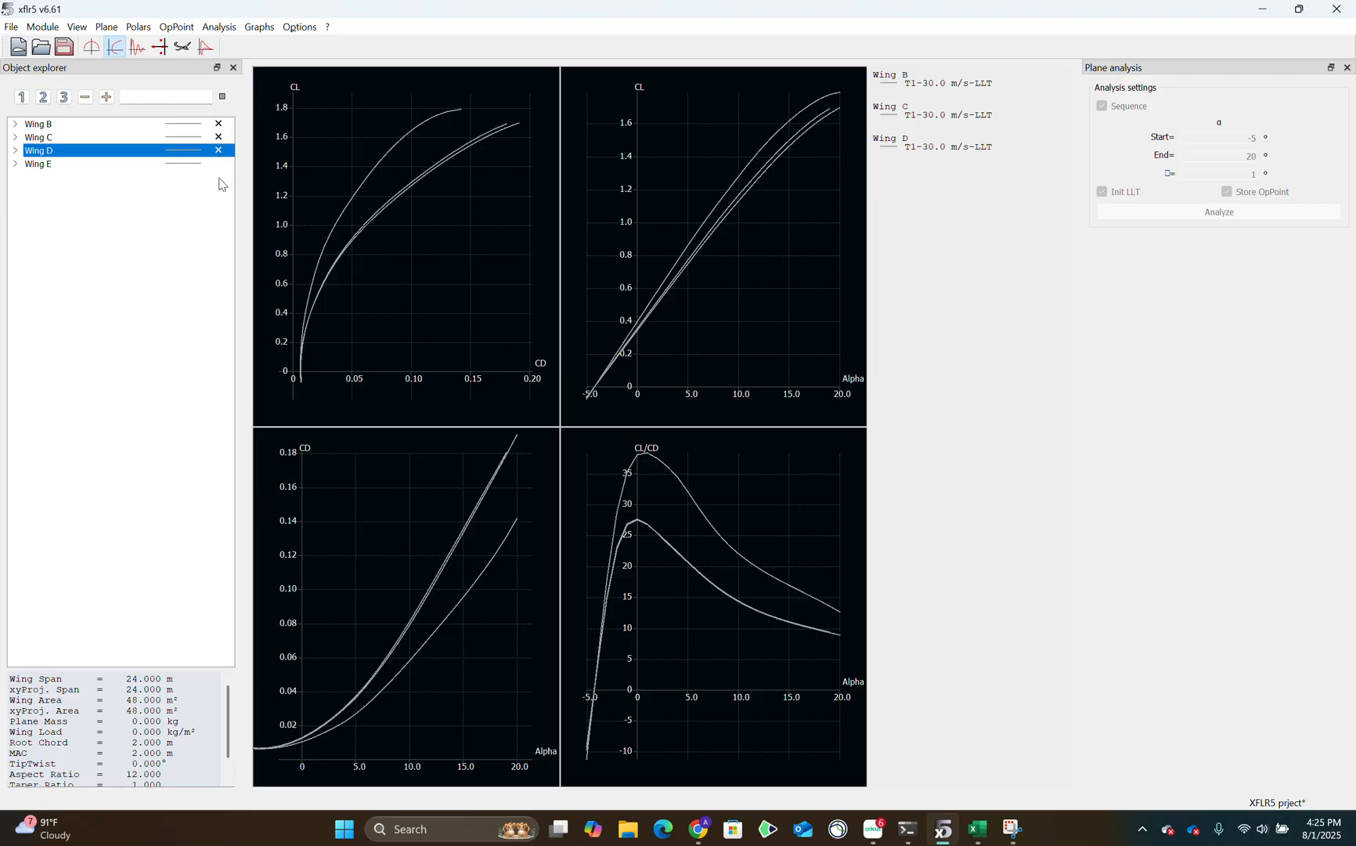
click(220, 174)
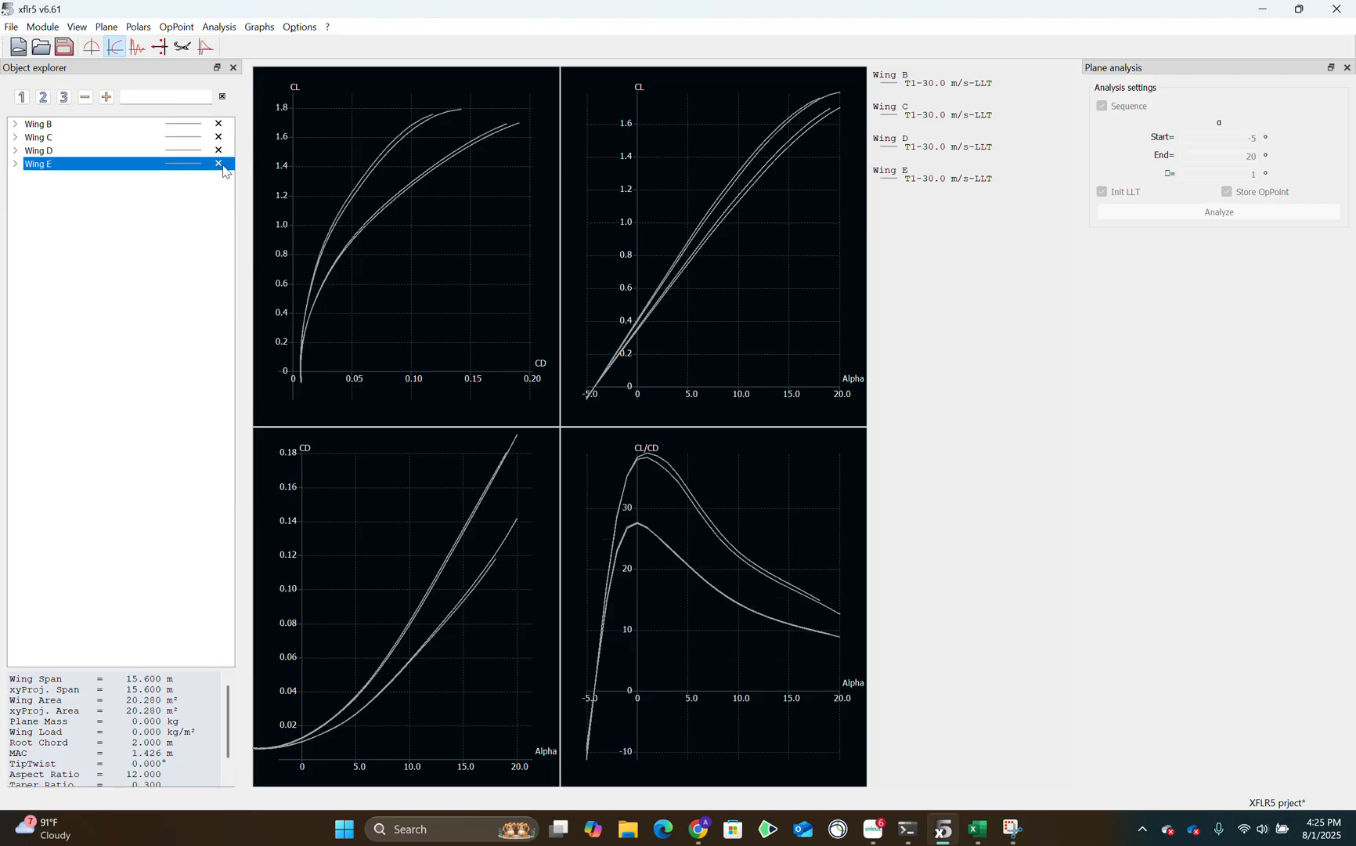
Start exporting the CL versus CD graph data as a CSV file, and cancel the export.
right_click(374, 415)
mouse_move(462, 503)
click(597, 535)
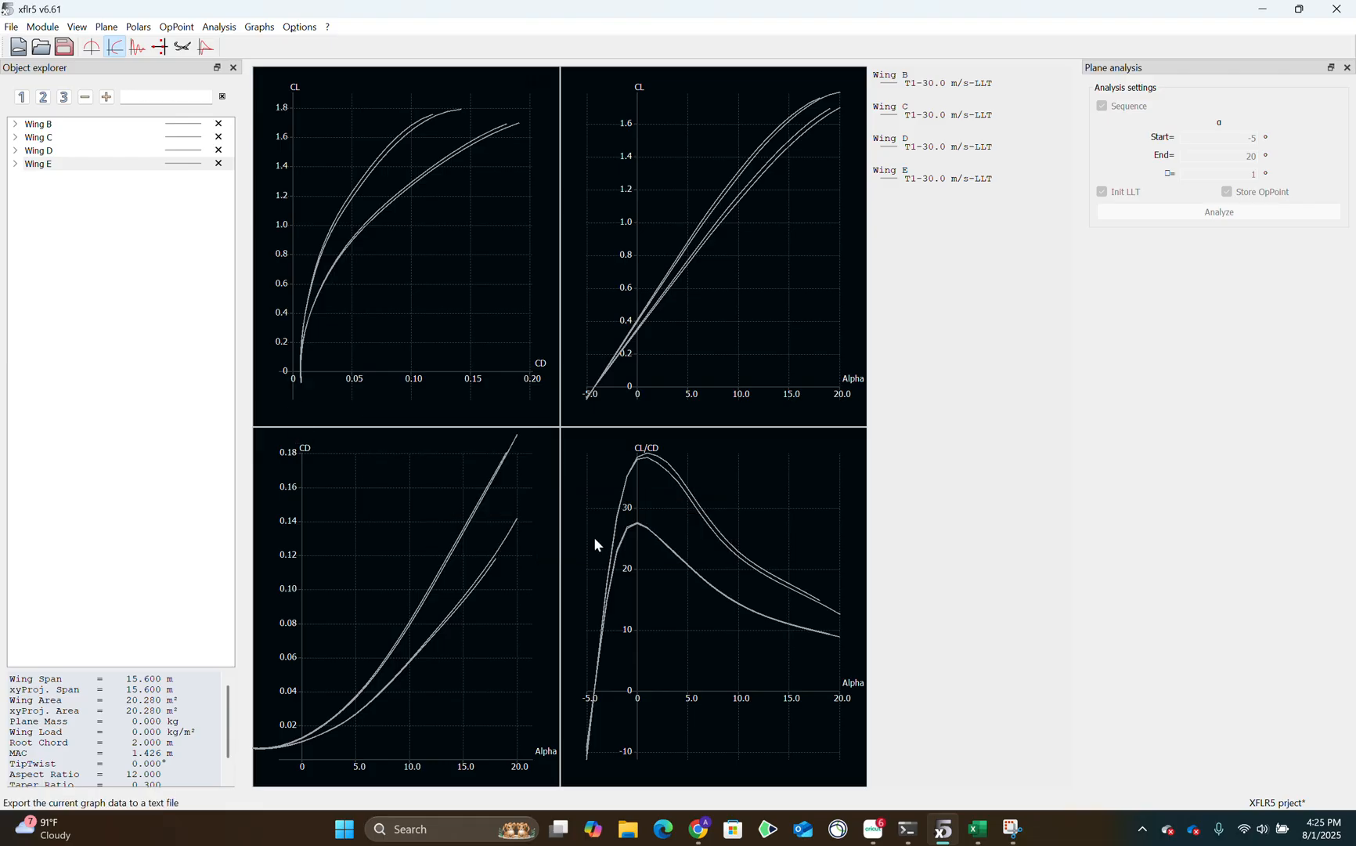
scroll(834, 436, down, 2)
scroll(833, 434, up, 2)
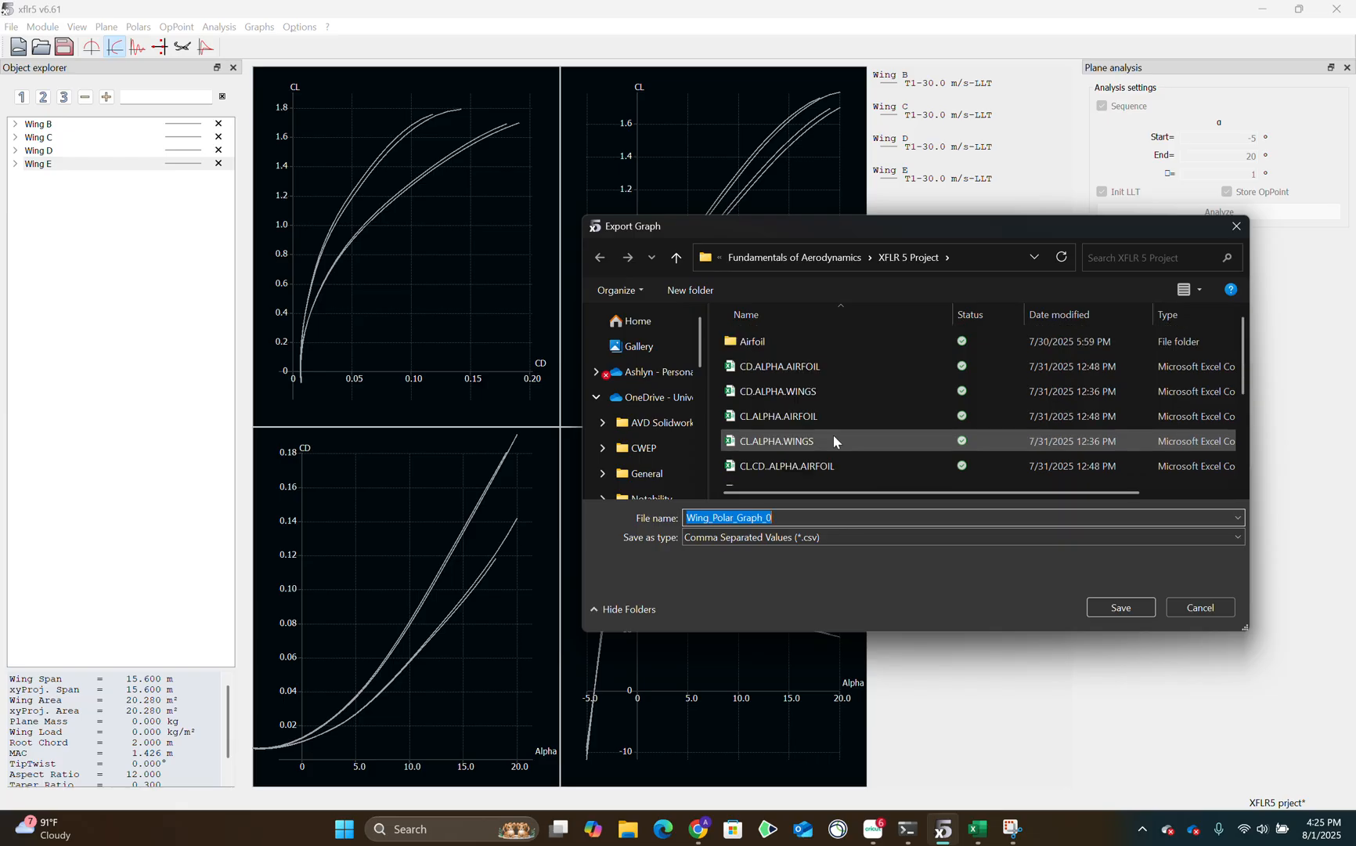
click(1198, 606)
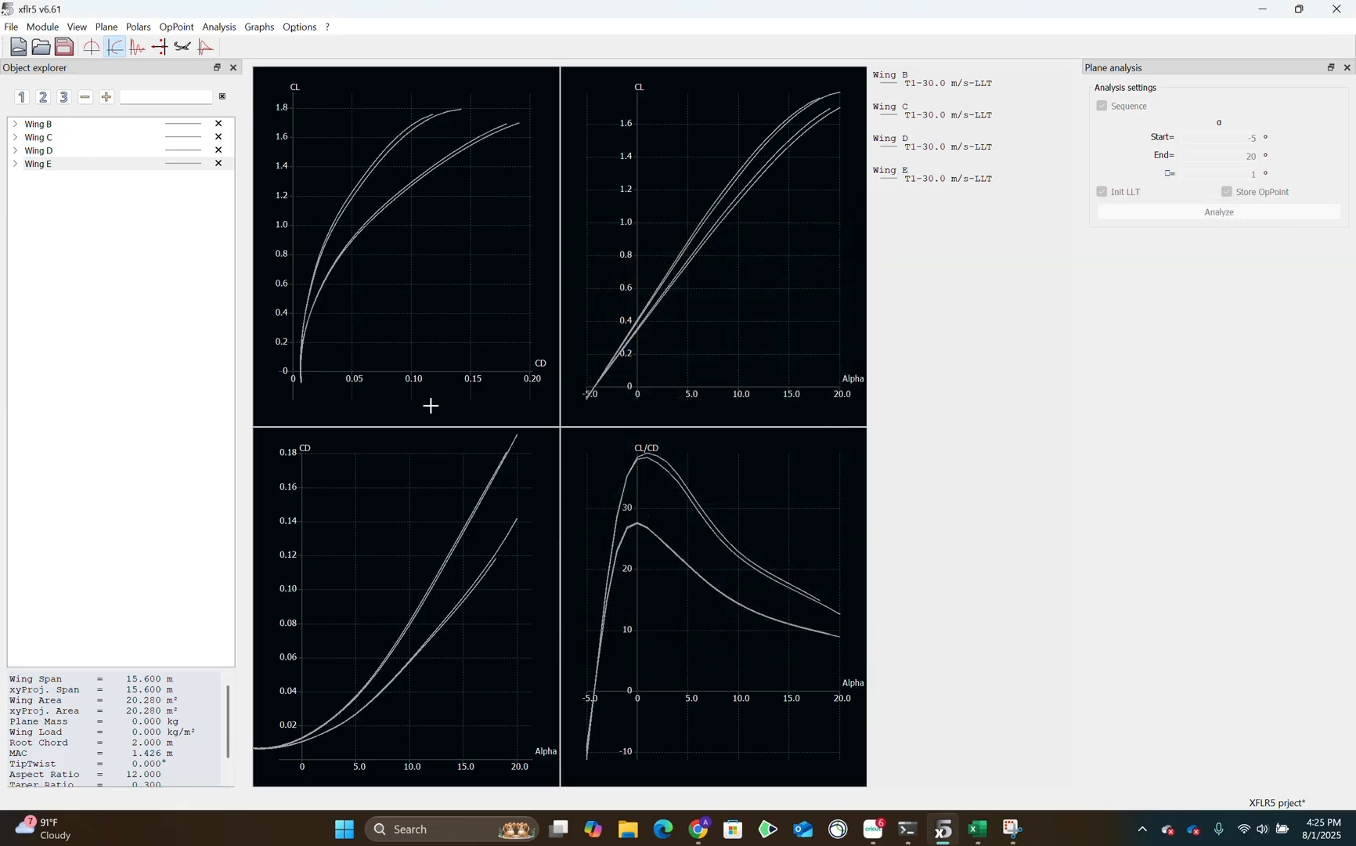
Switch to the XFLR5 GRAPHS workbook in Excel and examine each wing's Cd and Cl columns on the CL vs. CD sheet.
click(986, 843)
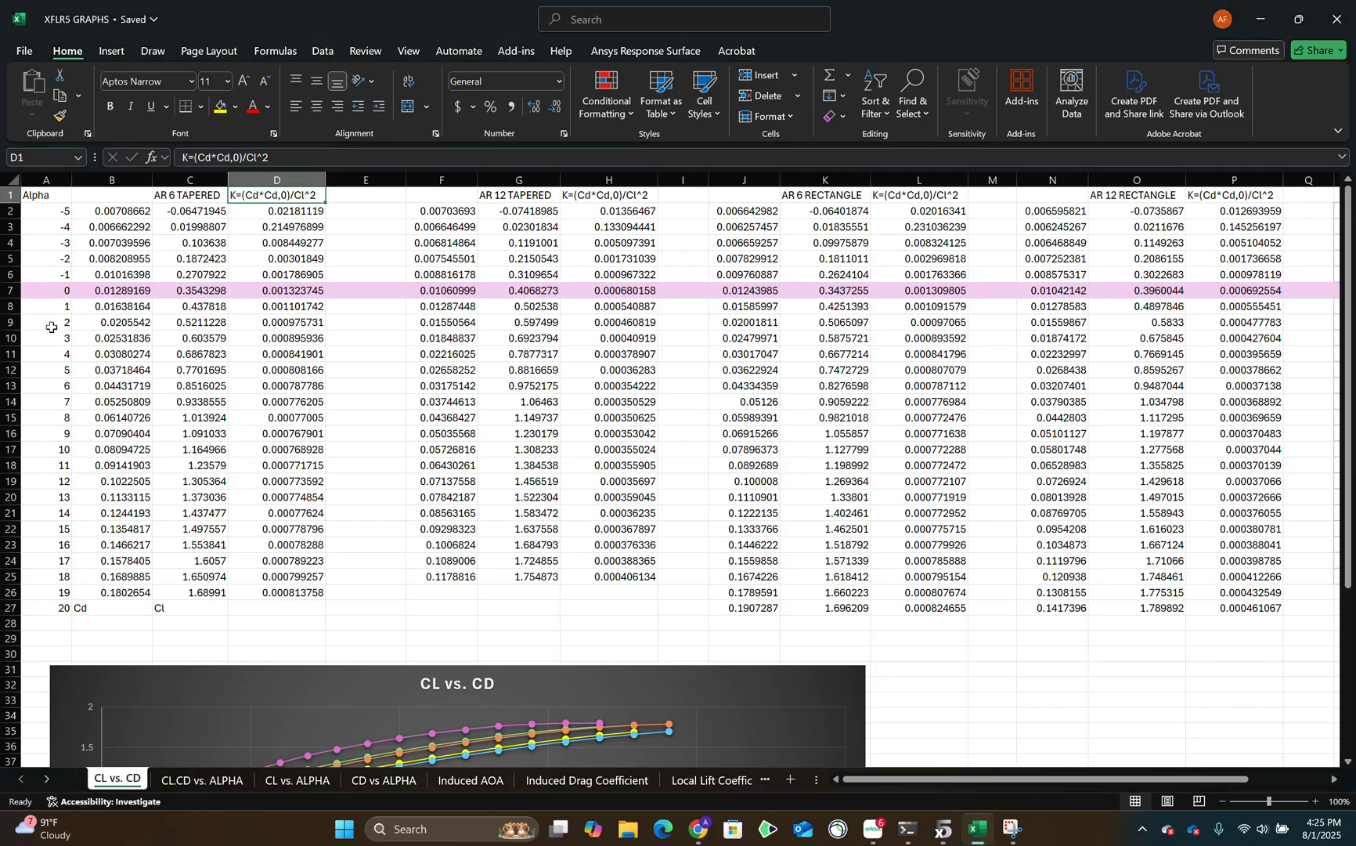
drag(131, 199, 191, 596)
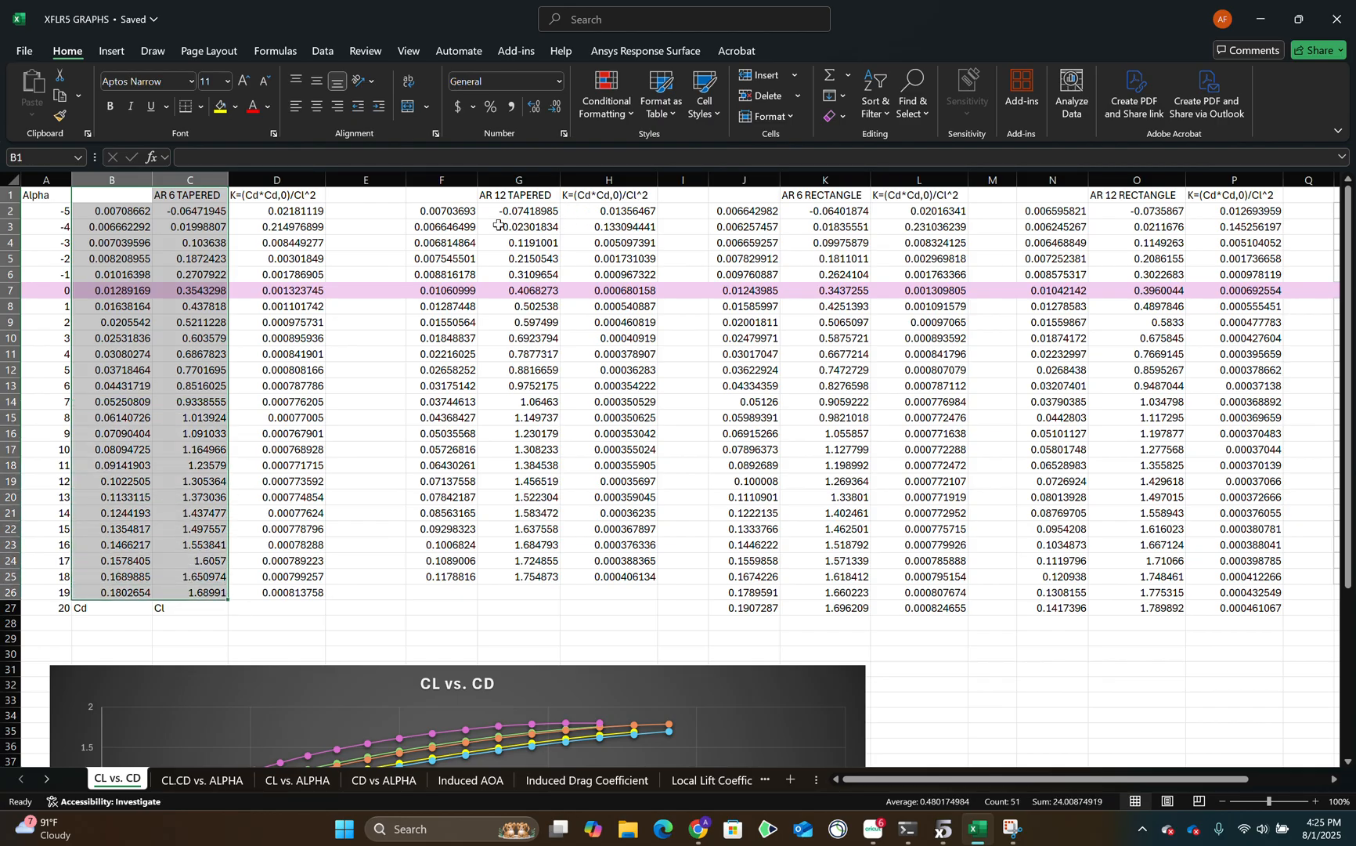
drag(466, 200, 559, 597)
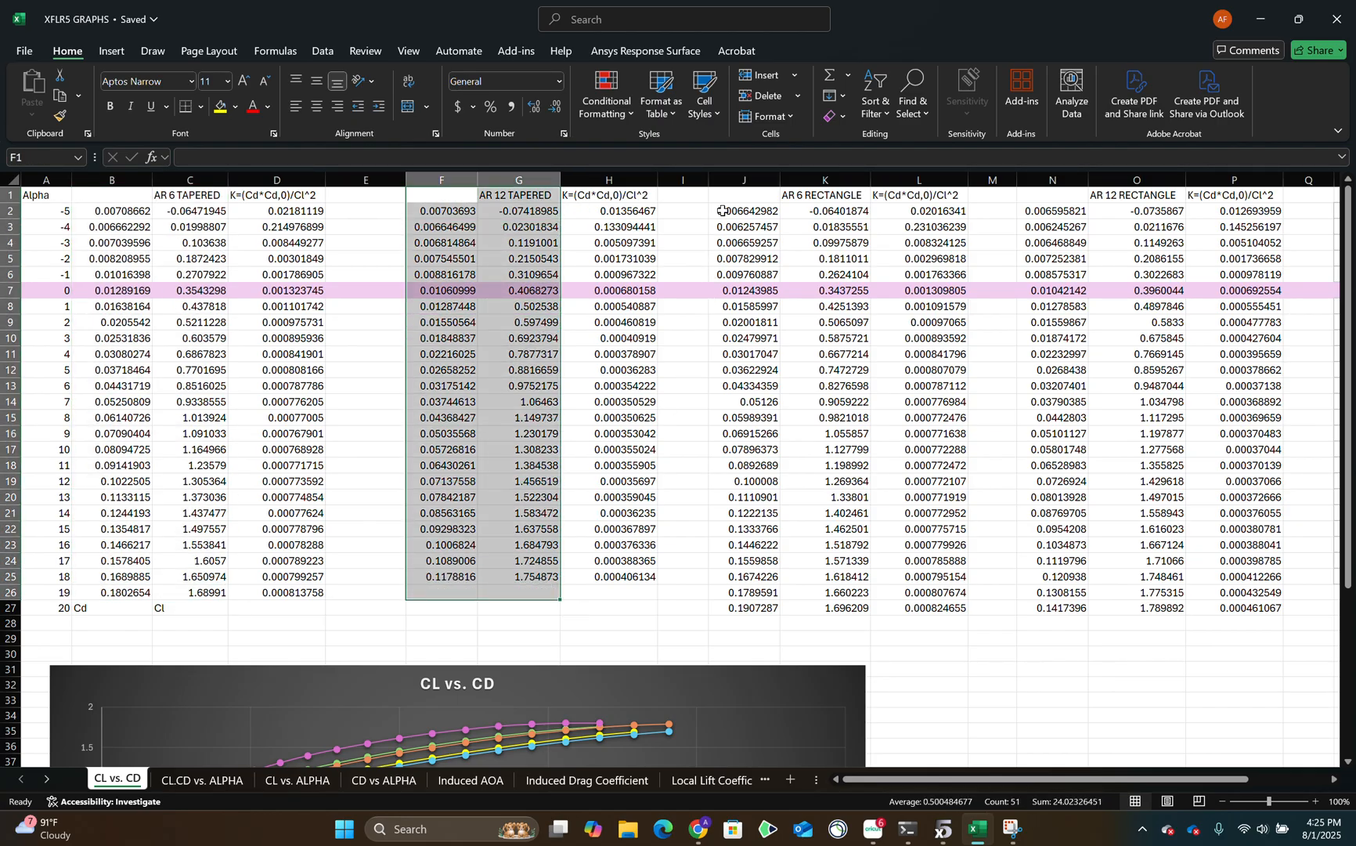
drag(722, 201, 846, 610)
drag(1053, 179, 1138, 466)
Look over the tabulated data on the CL.CD vs. ALPHA, CL vs. ALPHA and CD vs ALPHA sheets.
click(171, 780)
scroll(361, 576, down, 3)
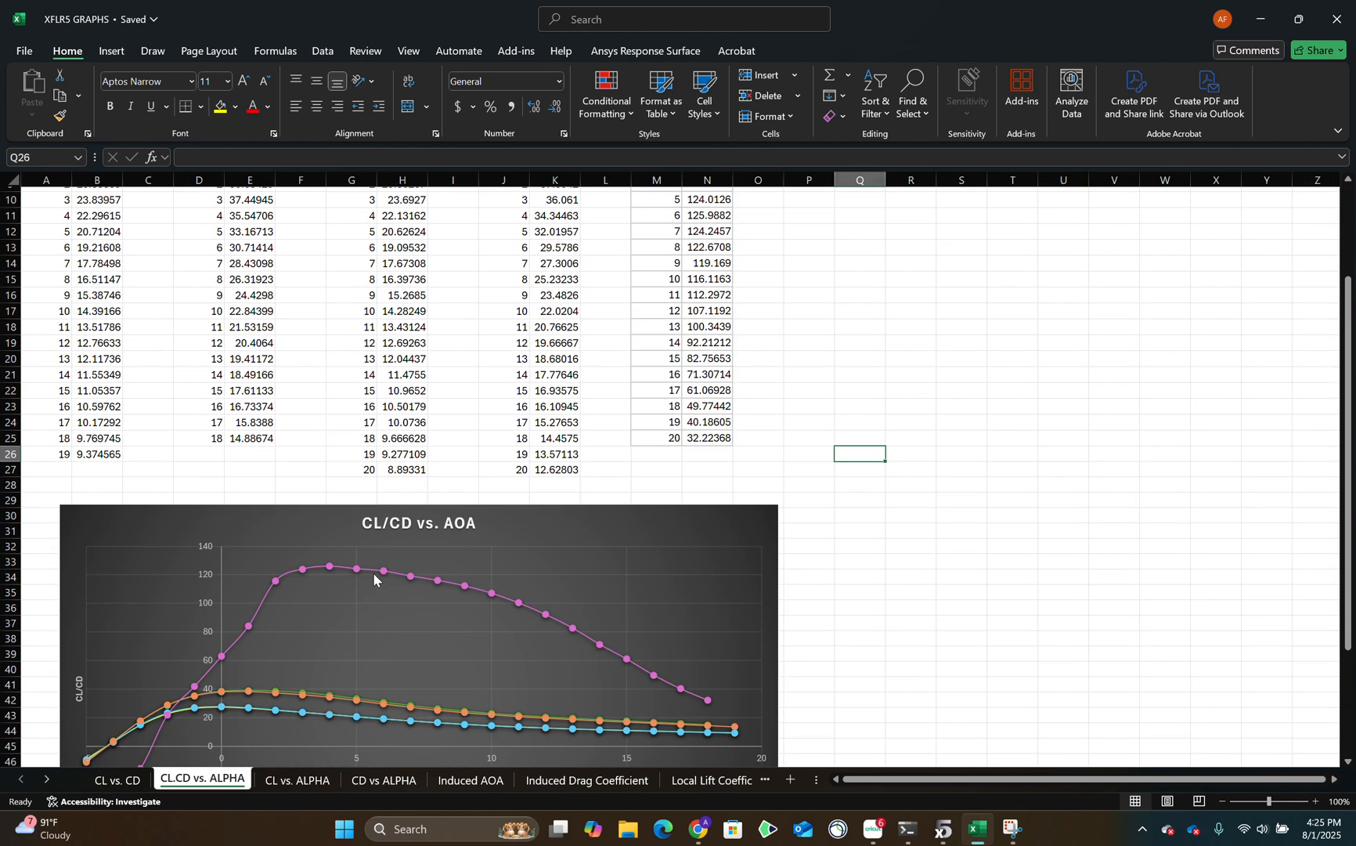
scroll(329, 665, up, 2)
click(313, 780)
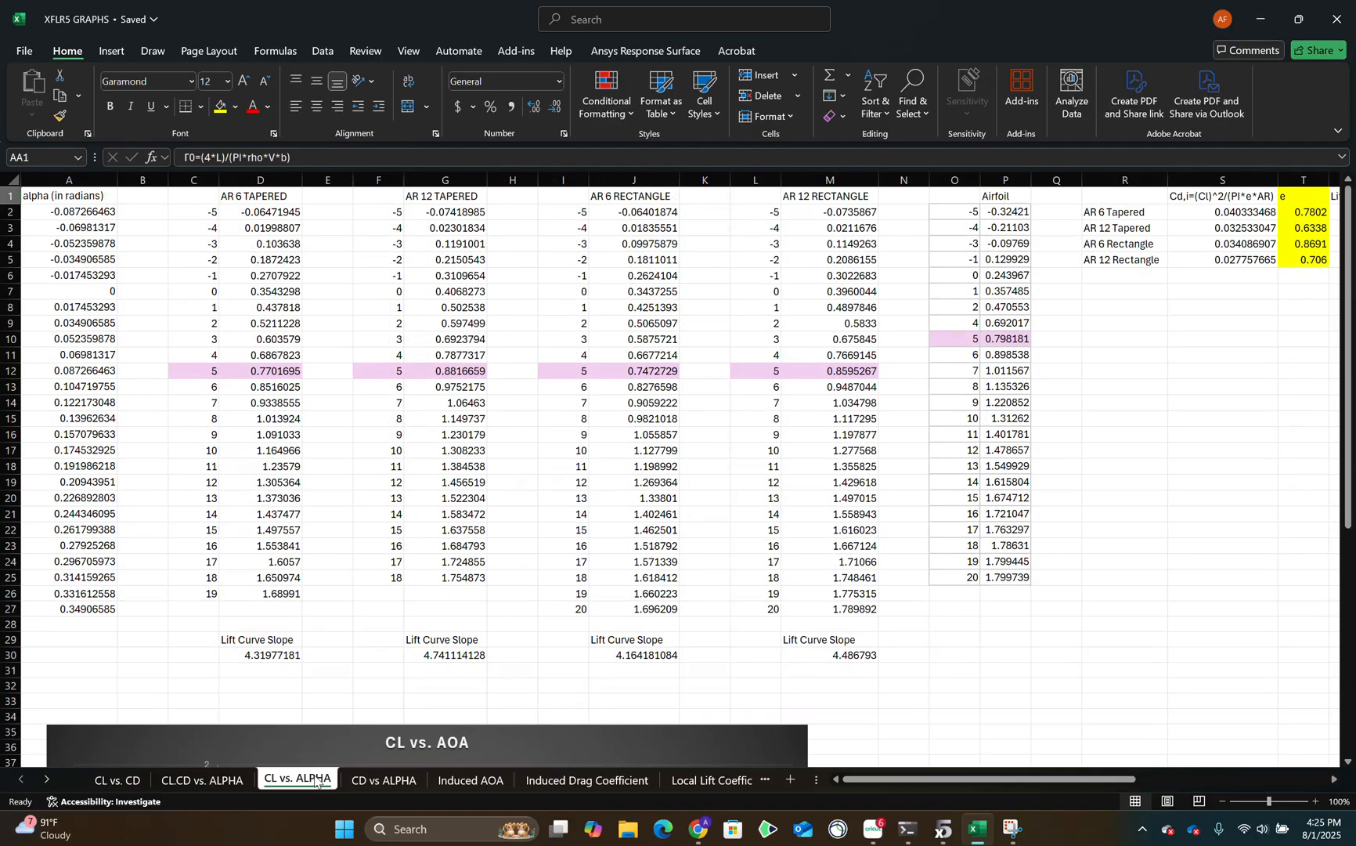
click(365, 783)
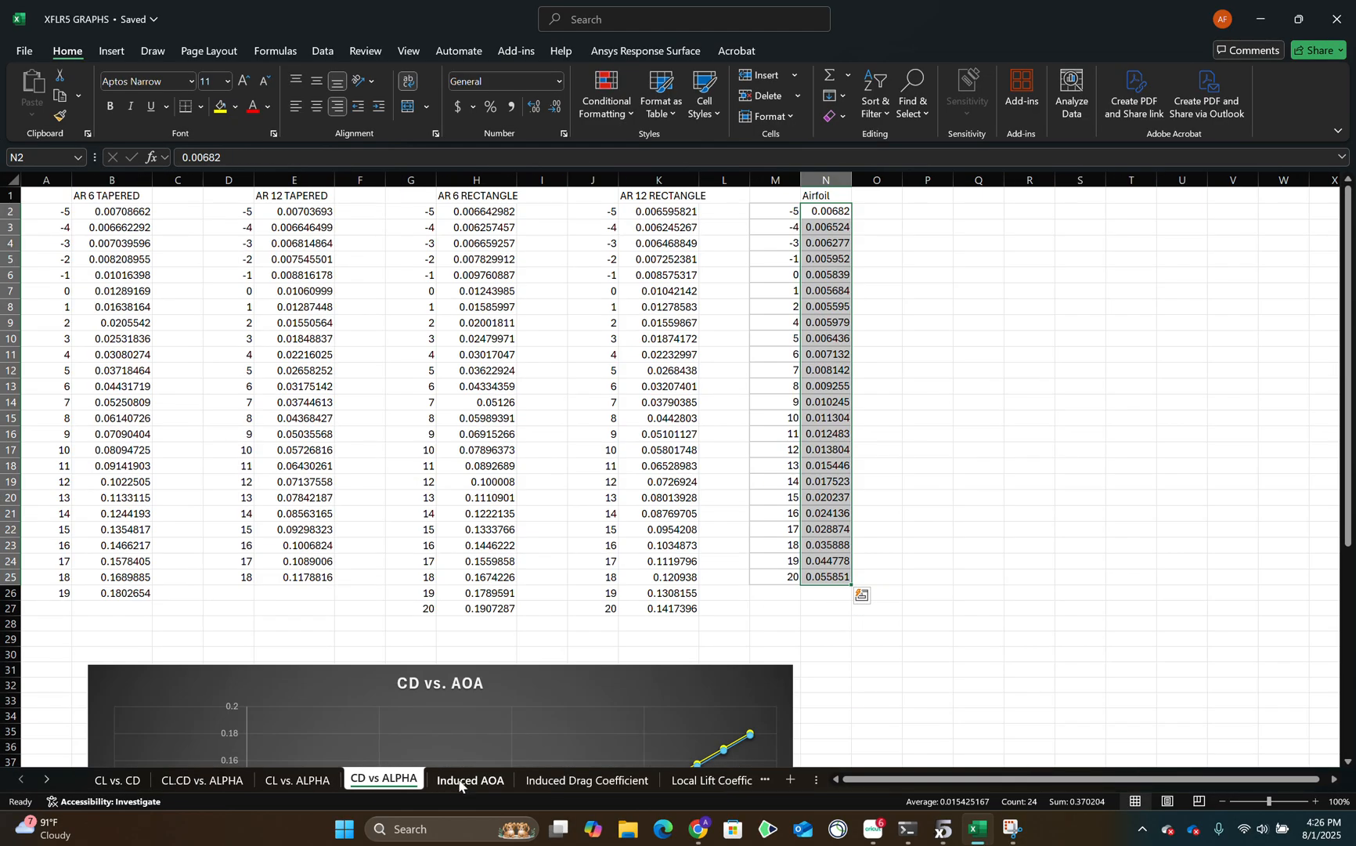
Examine the comparison charts on the CL vs. CD, CL.CD vs. ALPHA, CL vs. ALPHA and CD vs ALPHA sheets.
click(113, 784)
scroll(288, 509, down, 3)
scroll(287, 509, up, 1)
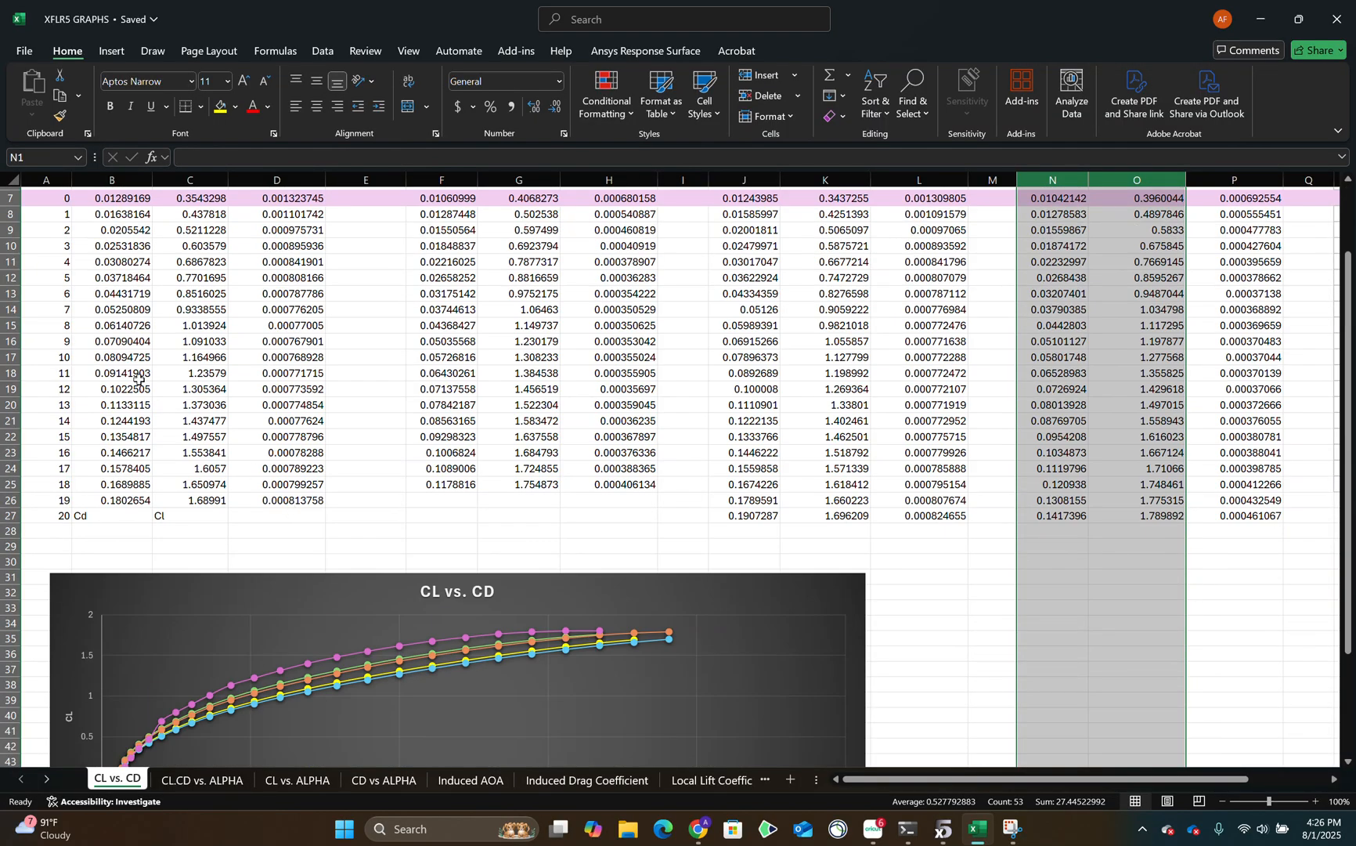
scroll(135, 325, down, 5)
click(202, 780)
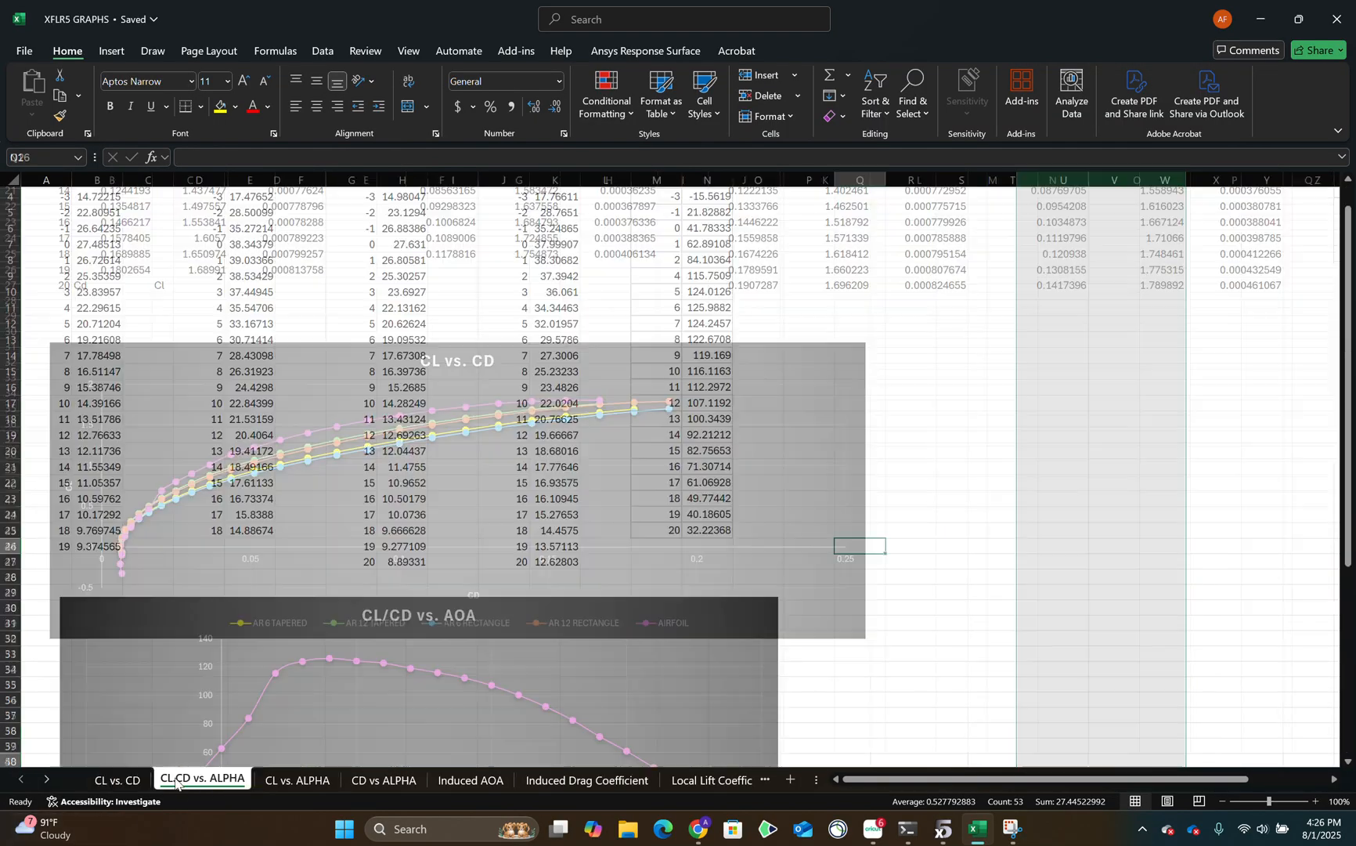
scroll(369, 689, down, 5)
click(301, 777)
scroll(321, 541, down, 8)
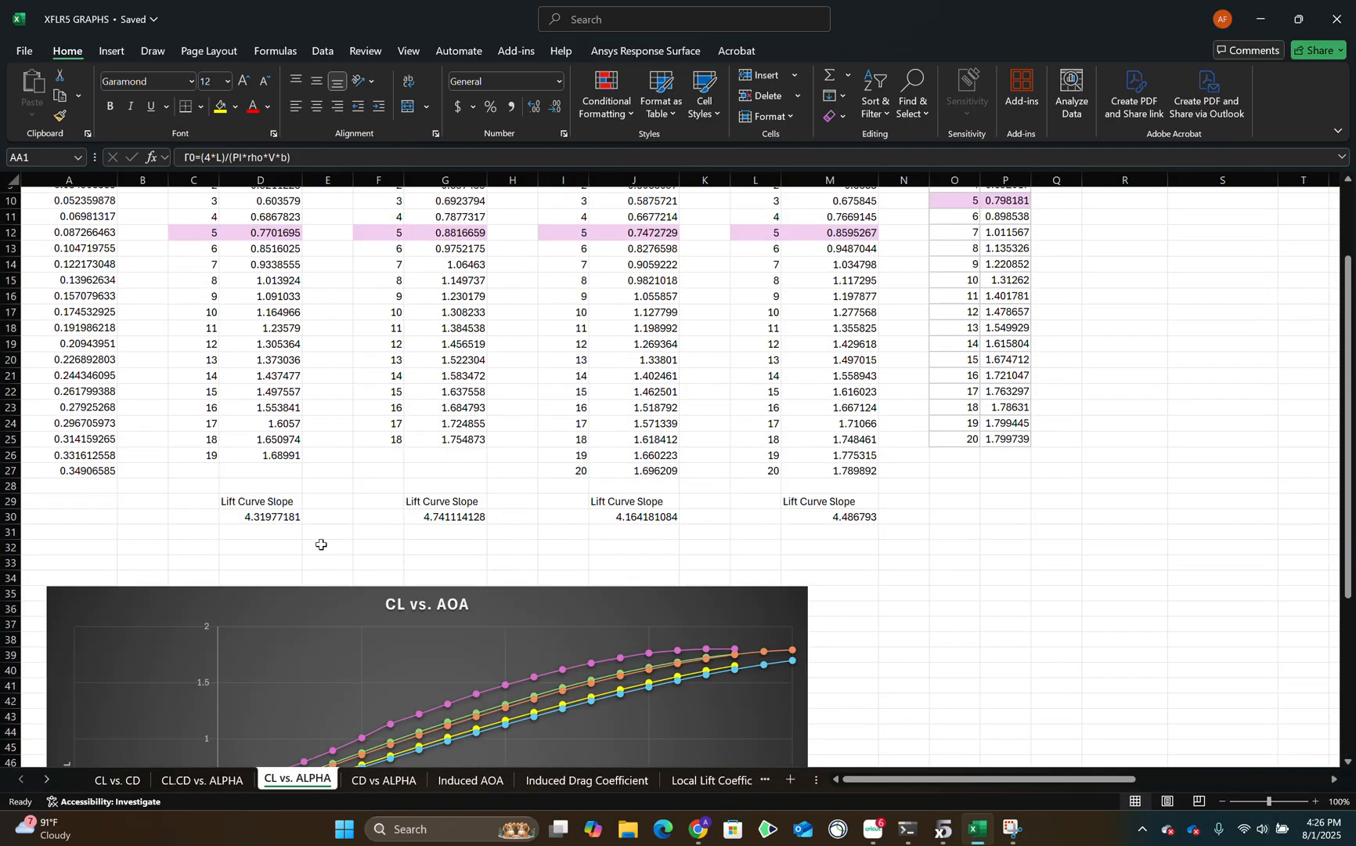
click(382, 780)
scroll(387, 480, down, 8)
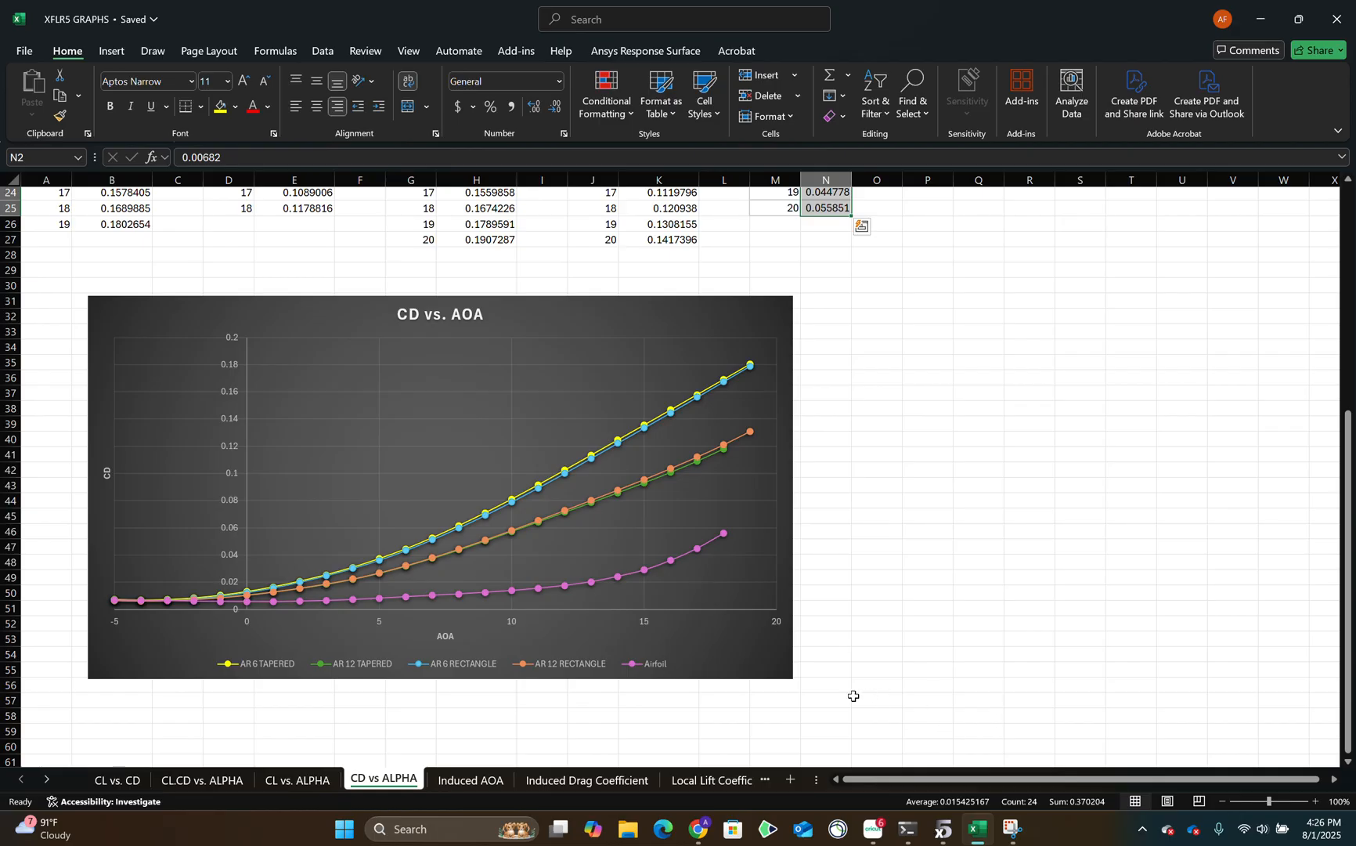
scroll(853, 696, up, 8)
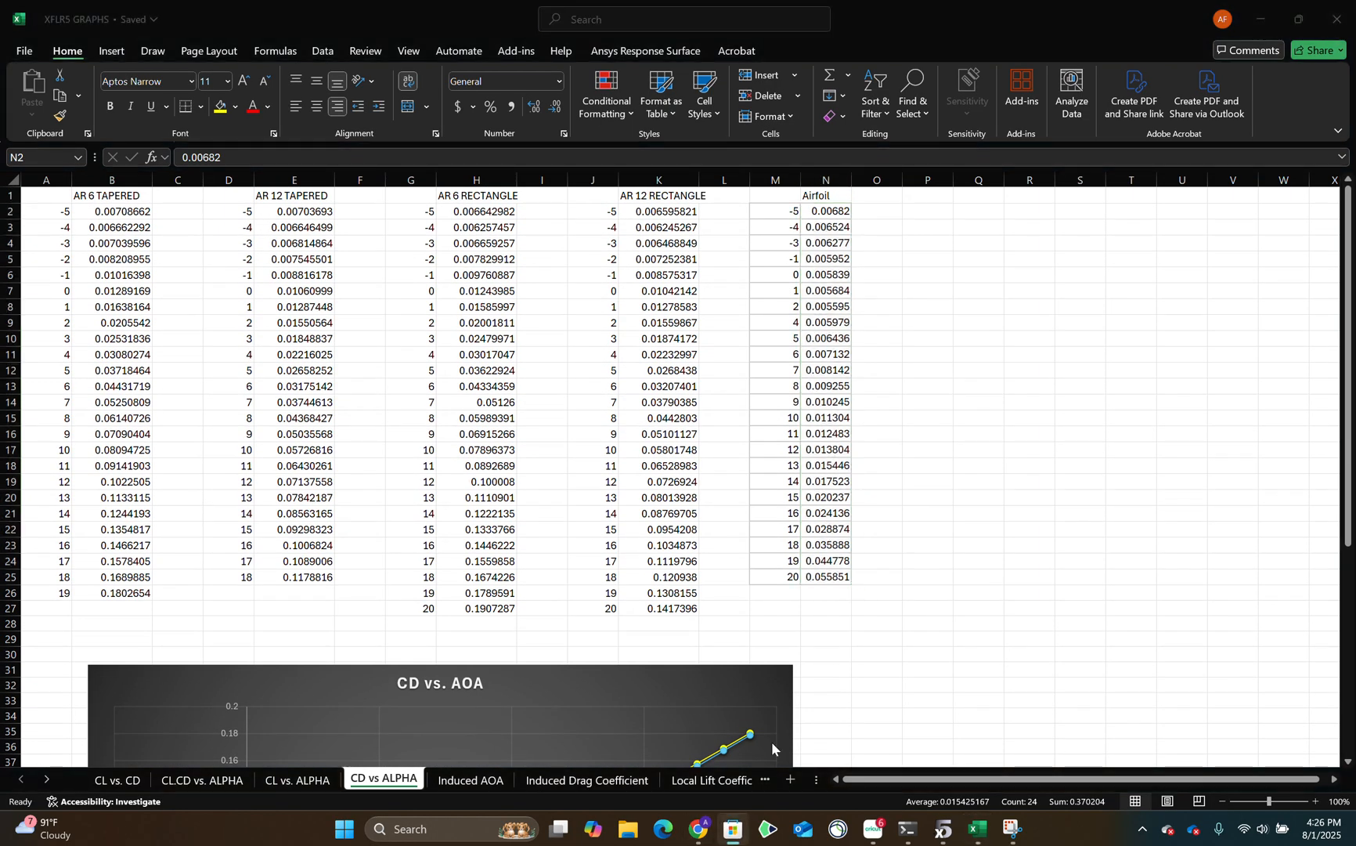
Switch to the XFLR5 Project document in Chrome and read the wingspan and wing area equations.
click(516, 161)
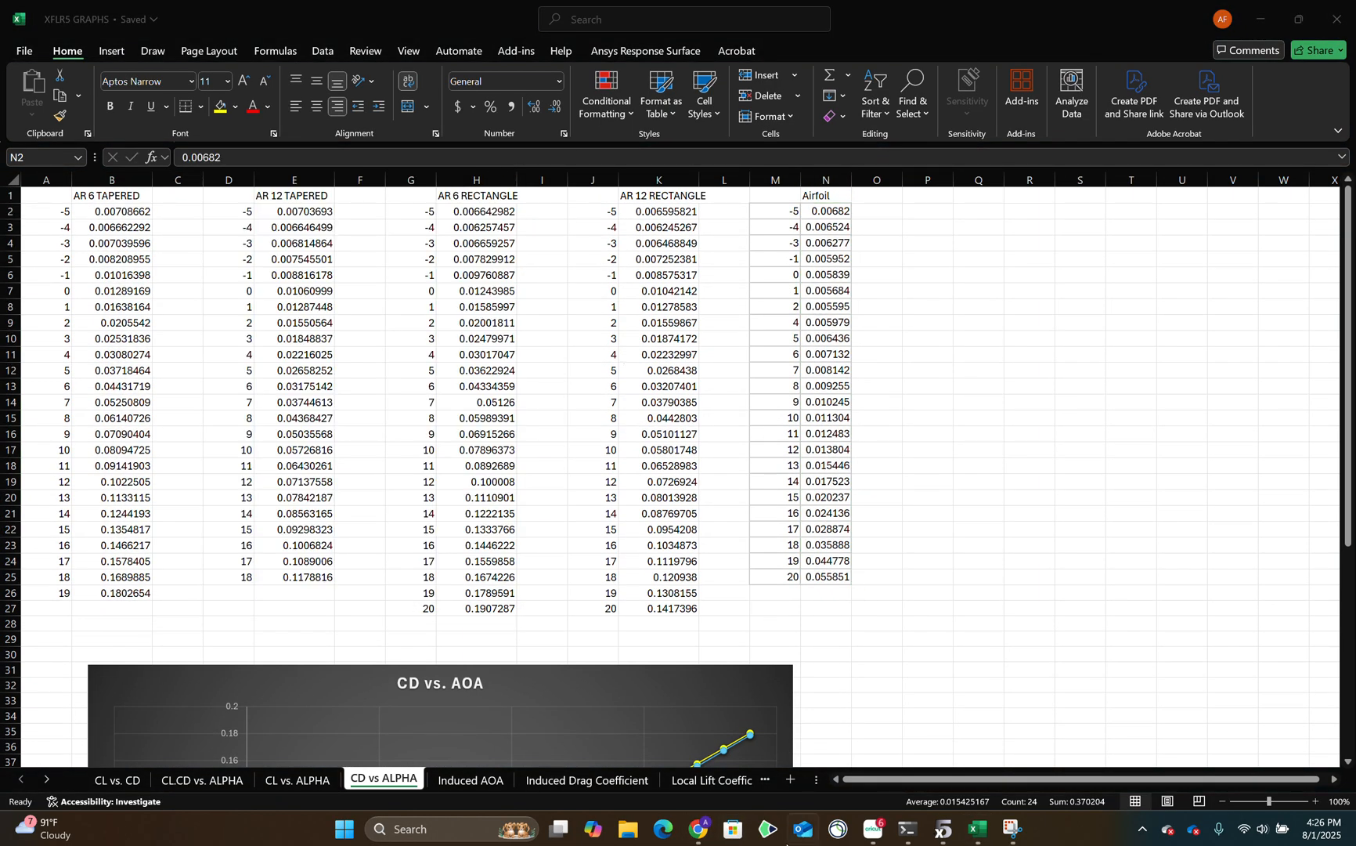
click(694, 829)
scroll(484, 527, up, 2)
scroll(465, 505, down, 2)
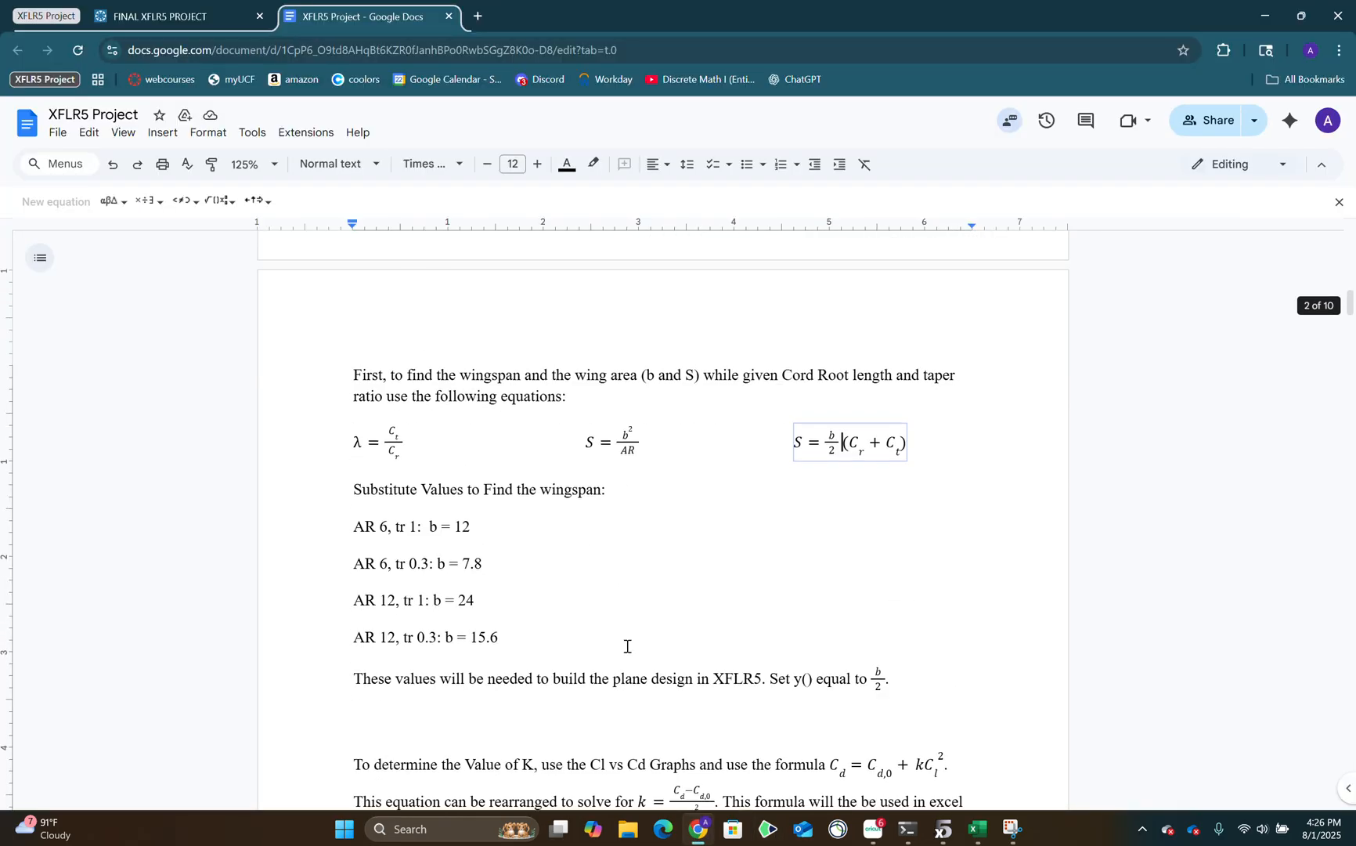
Open the FINAL XFLR5 PROJECT assignment and read its requirements for tabulating the lift curve slope and minimum Cd.
click(160, 16)
scroll(629, 604, up, 3)
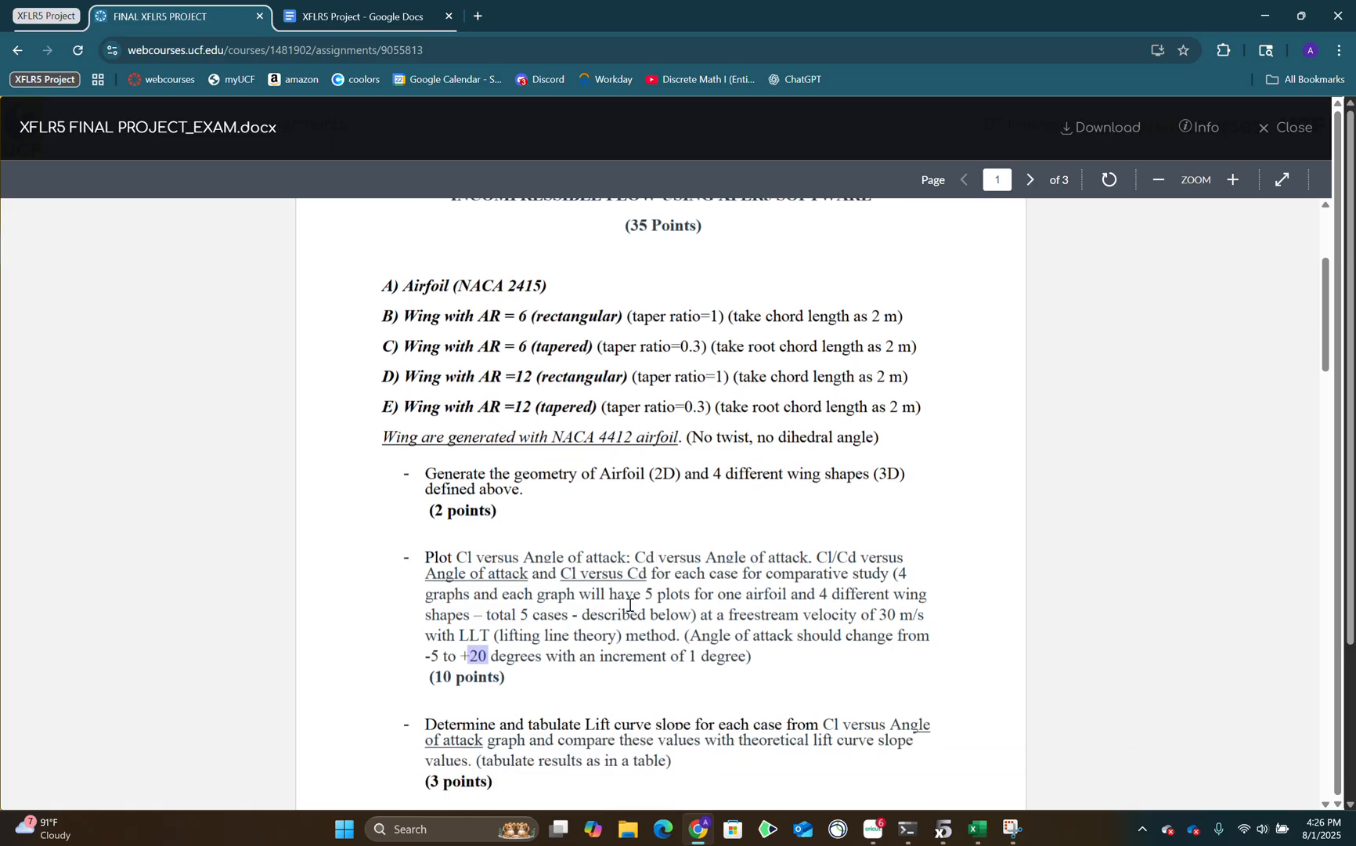
scroll(630, 605, down, 1)
drag(670, 583, 736, 513)
scroll(577, 539, down, 2)
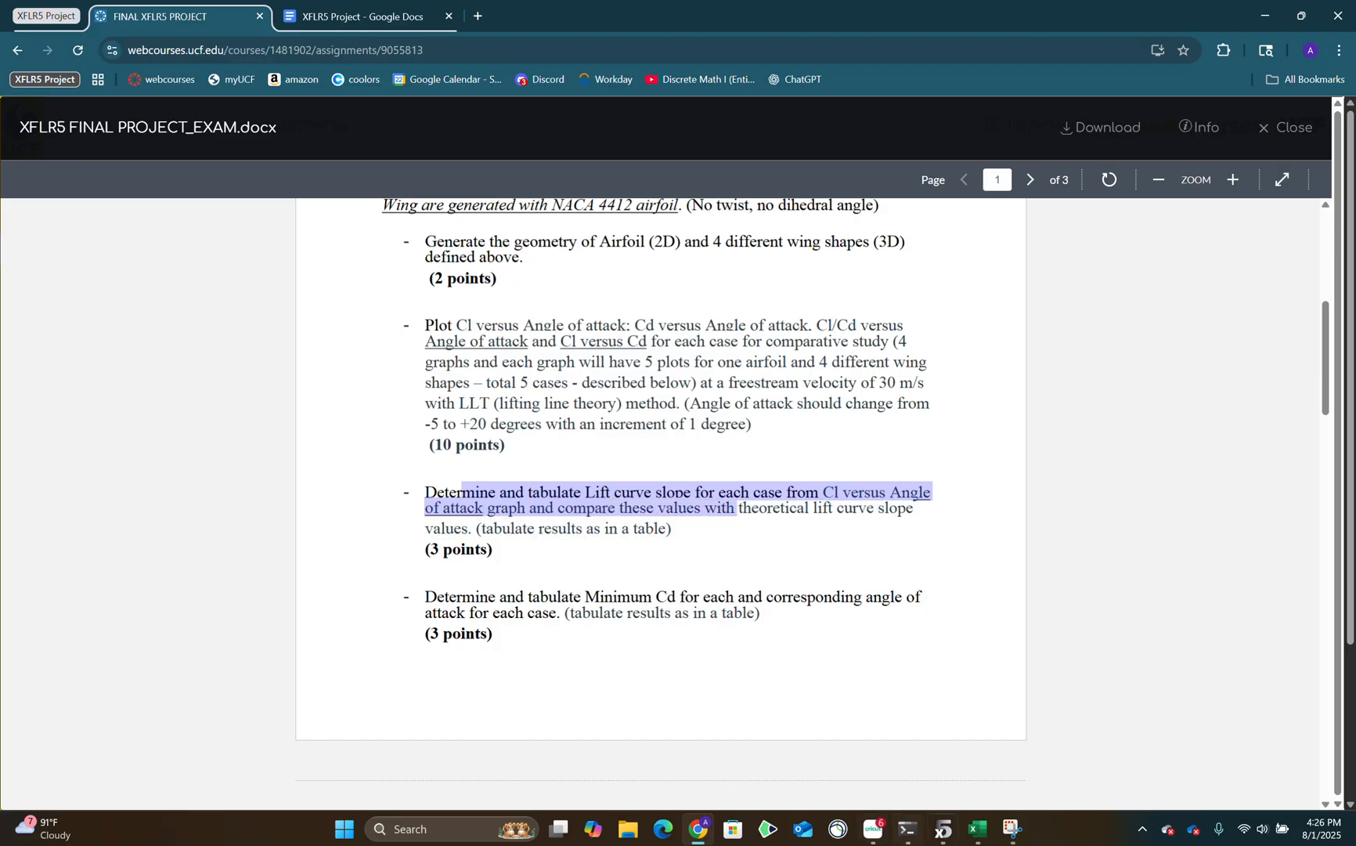
Switch to the XFLR5 GRAPHS workbook and review the Cl data and lift curve slopes on the CL vs. ALPHA sheet.
click(981, 839)
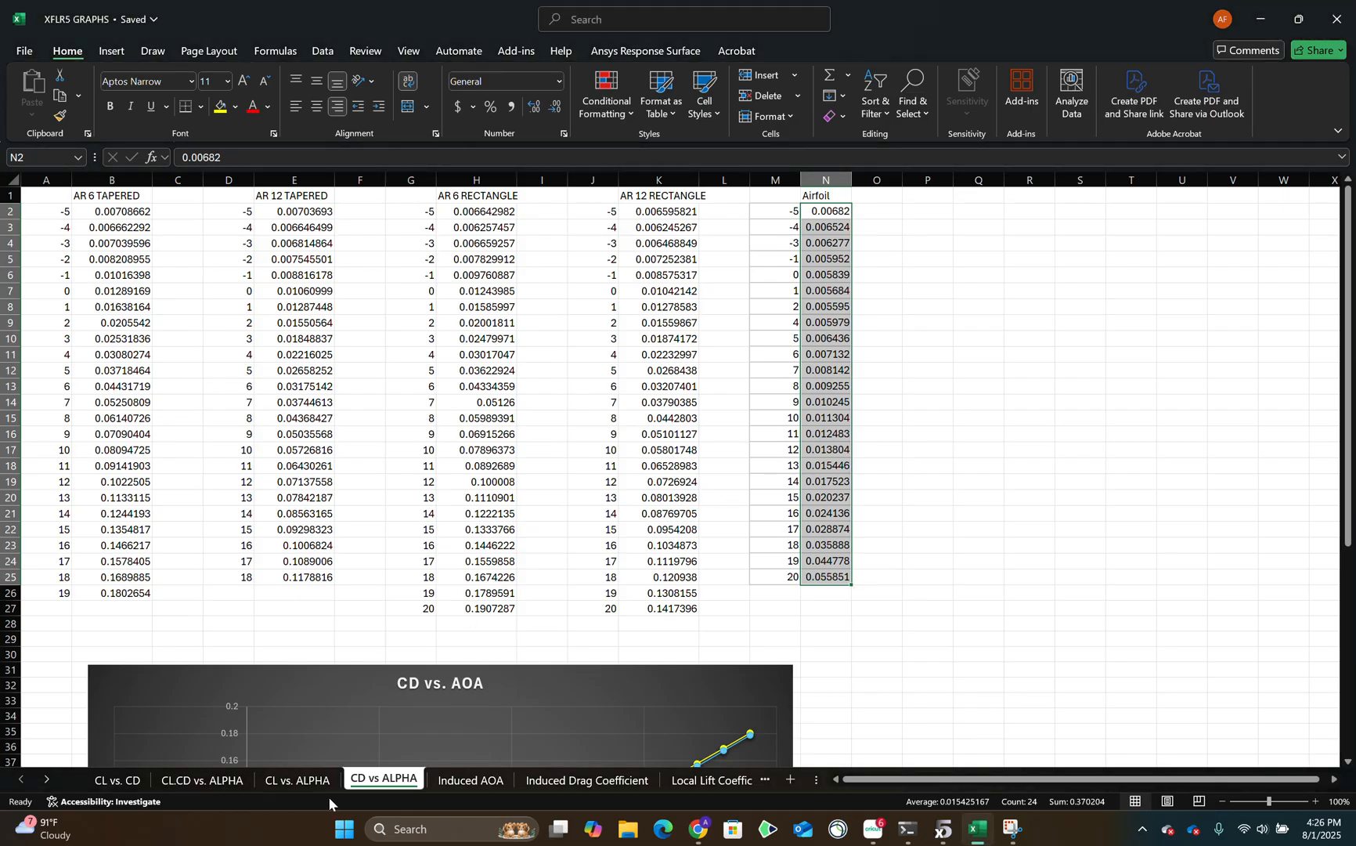
click(297, 780)
scroll(337, 541, down, 4)
scroll(348, 542, up, 11)
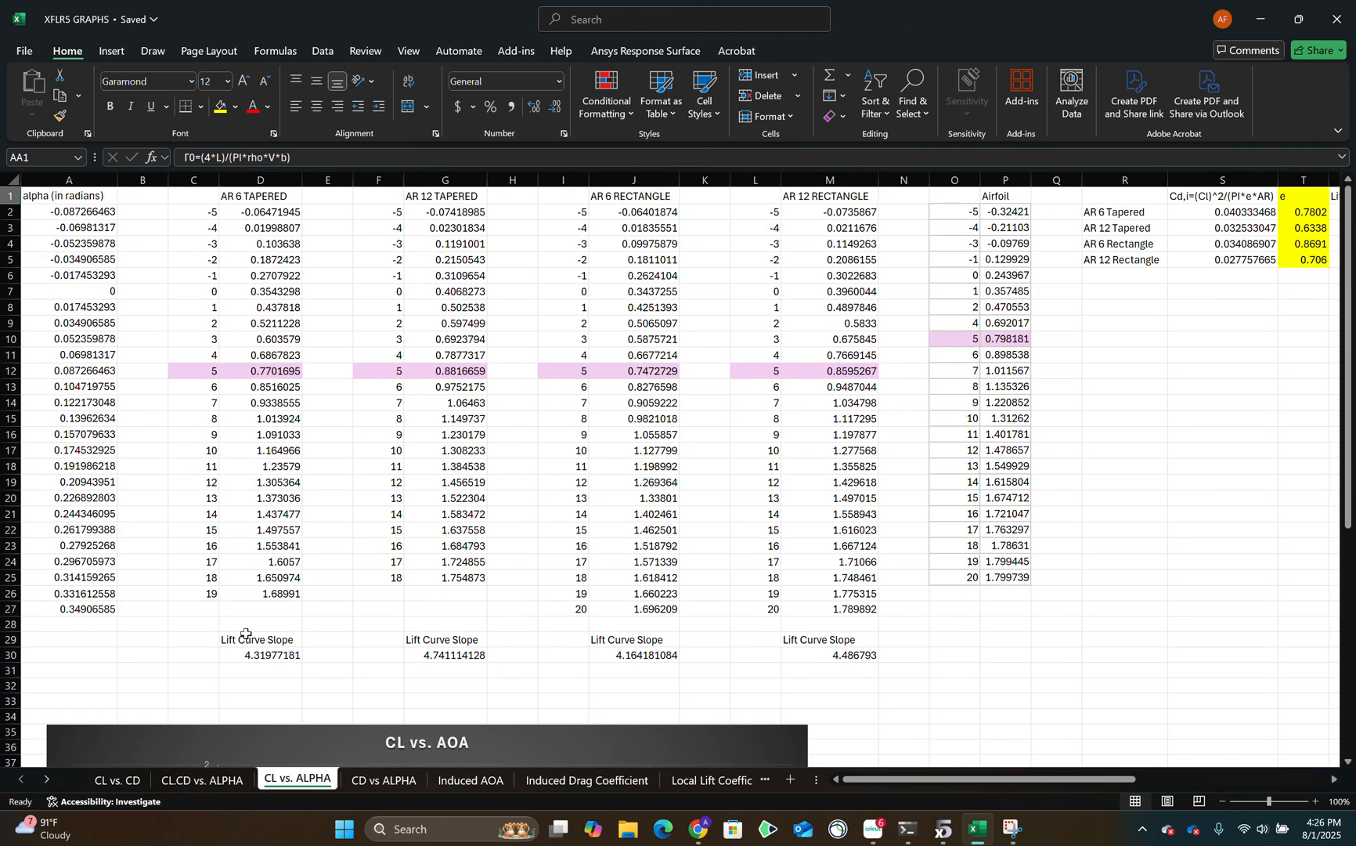
drag(194, 625, 928, 691)
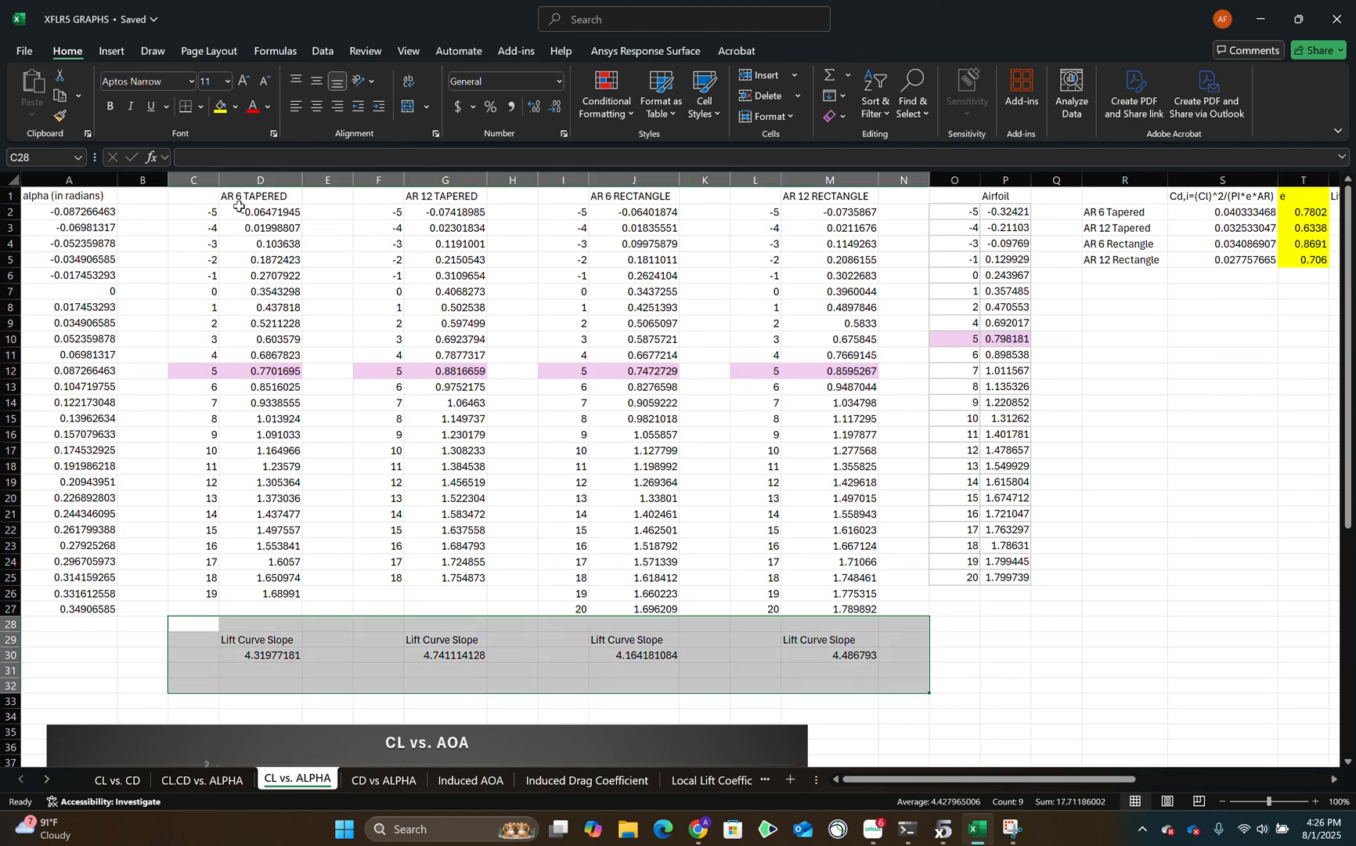
drag(239, 206, 870, 609)
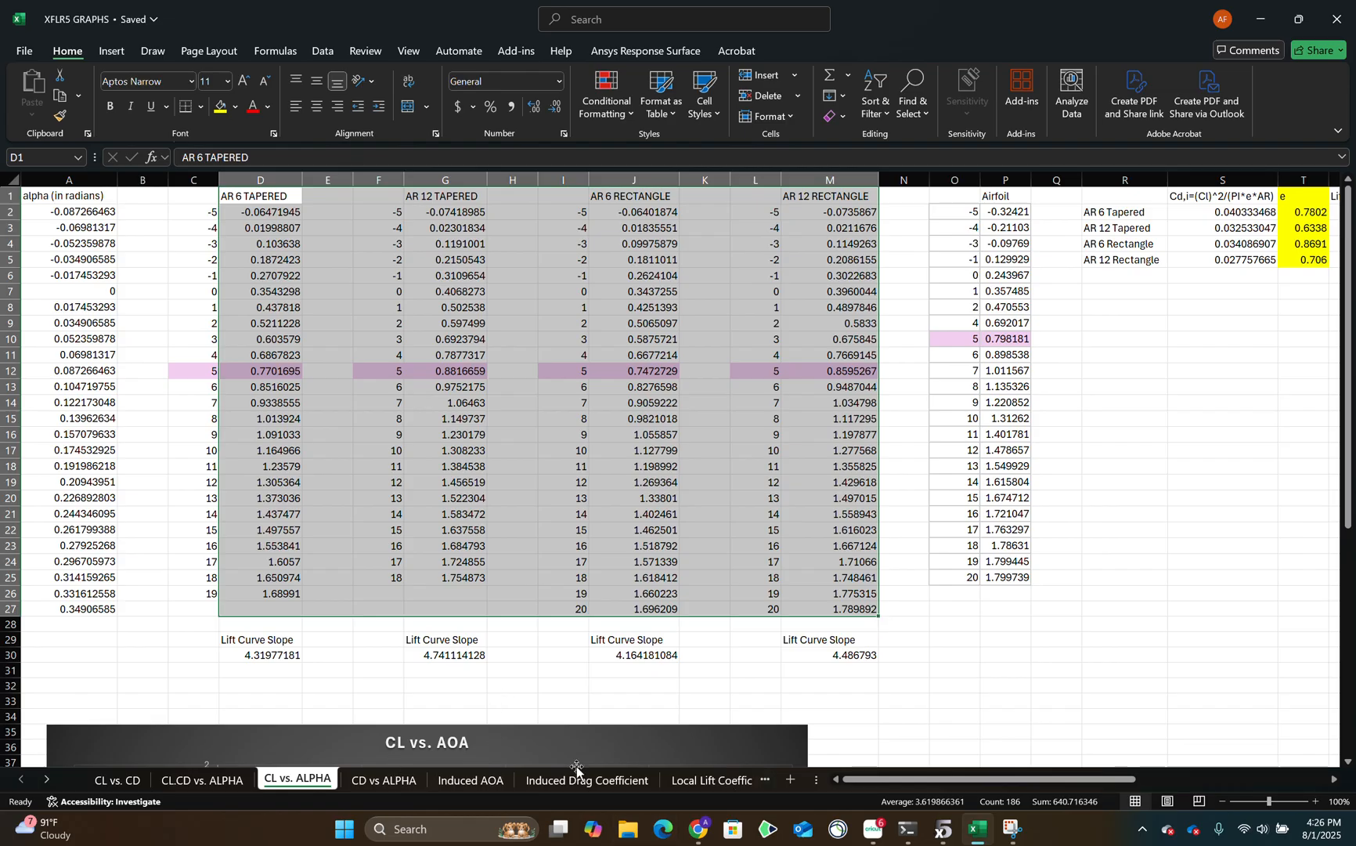
Switch to the XFLR5 Project document in Chrome and read the Lift Curve Slope table of real and theoretical values.
mouse_move(697, 839)
click(677, 804)
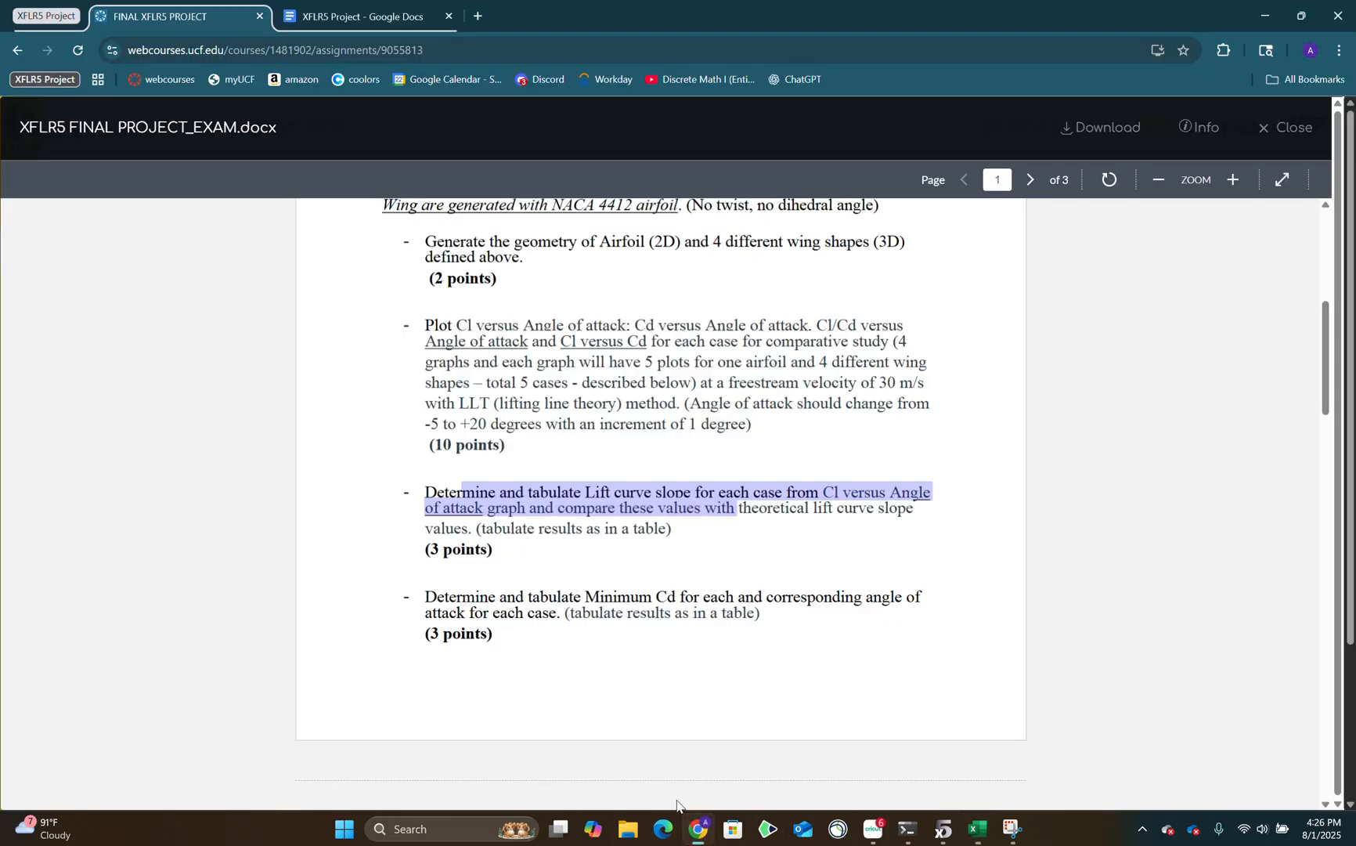
click(360, 16)
scroll(507, 548, down, 12)
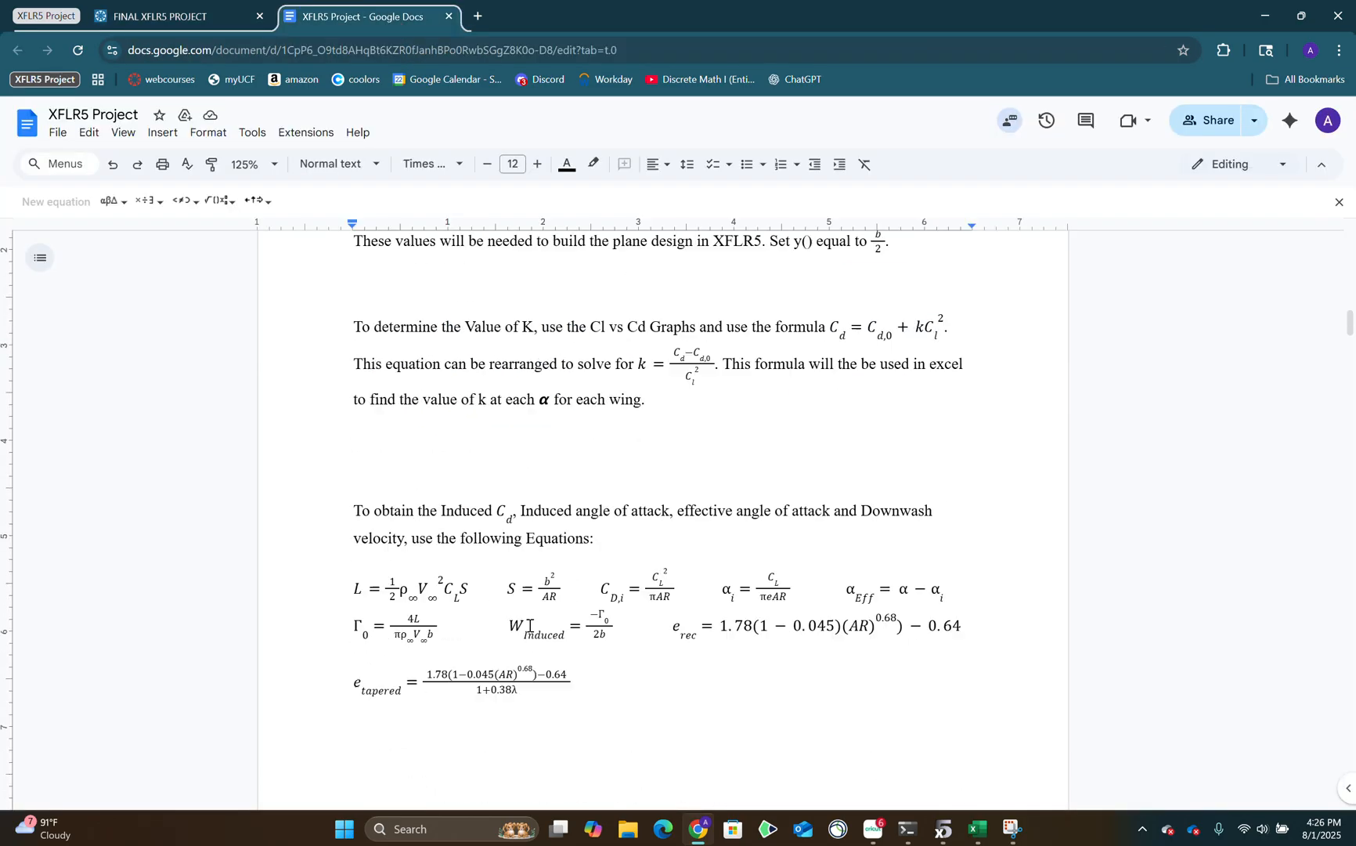
scroll(509, 661, down, 20)
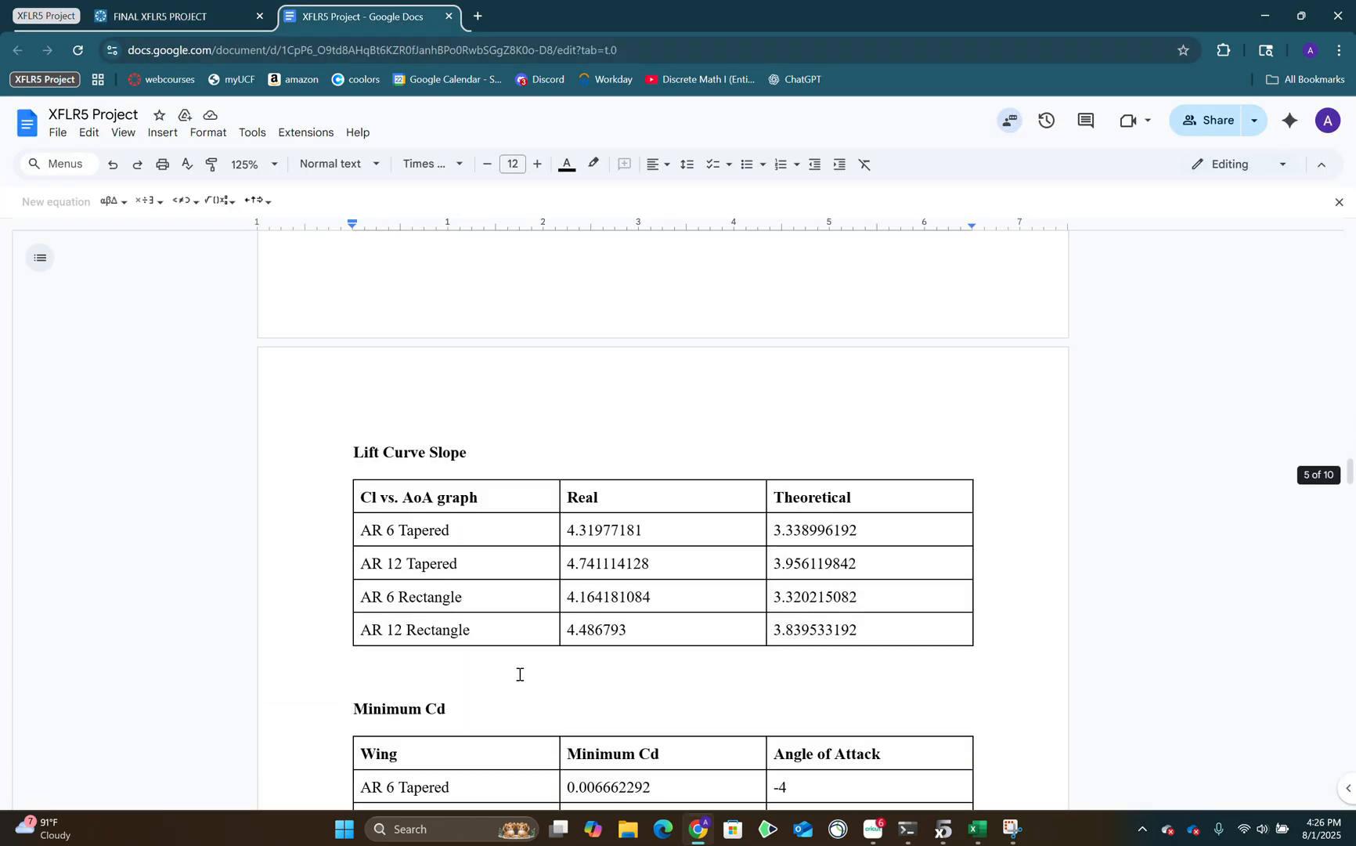
drag(487, 482, 887, 605)
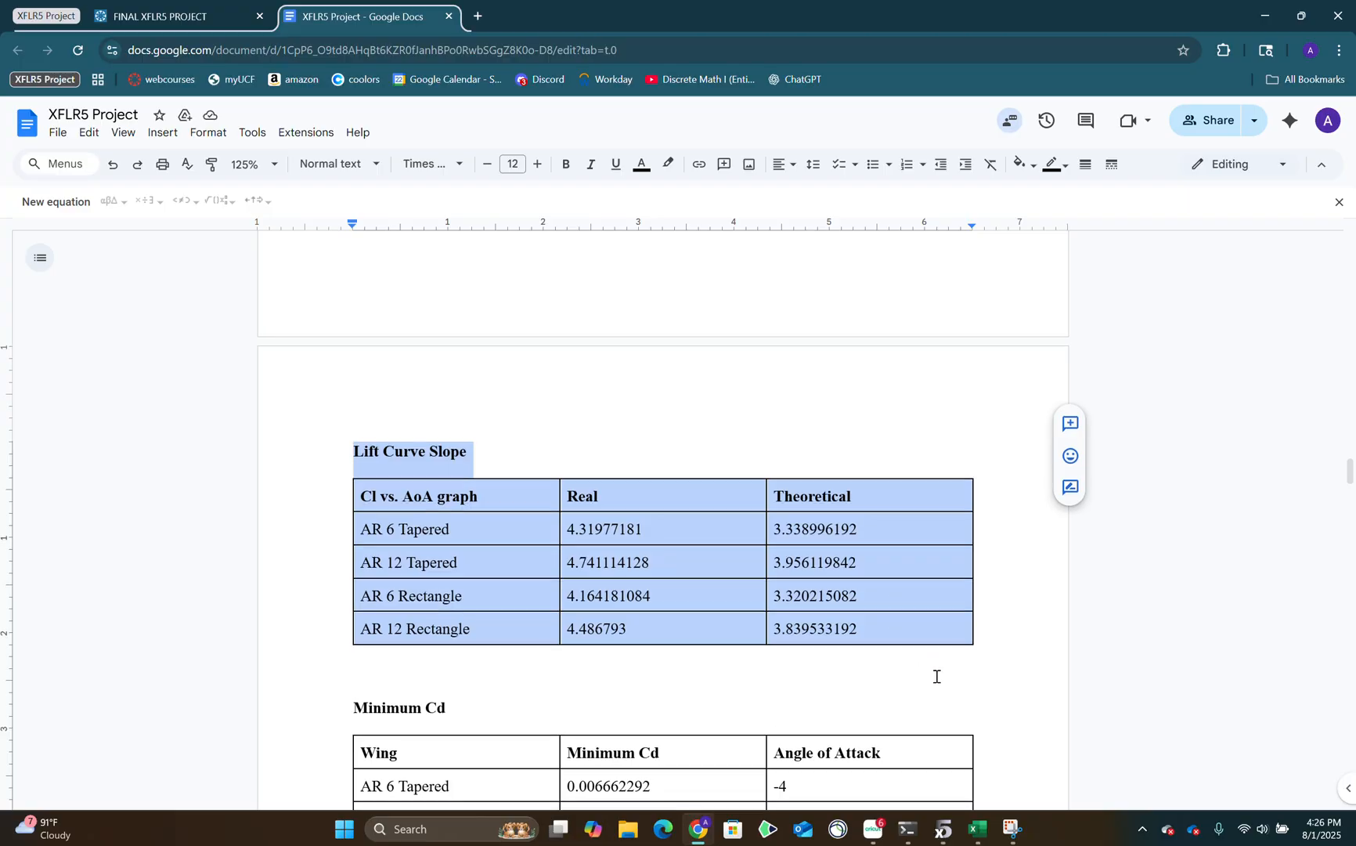
Read the Minimum Cd table in the project document and glance over the Maximum Cl and Maximum Cl/Cd tables.
scroll(936, 675, down, 4)
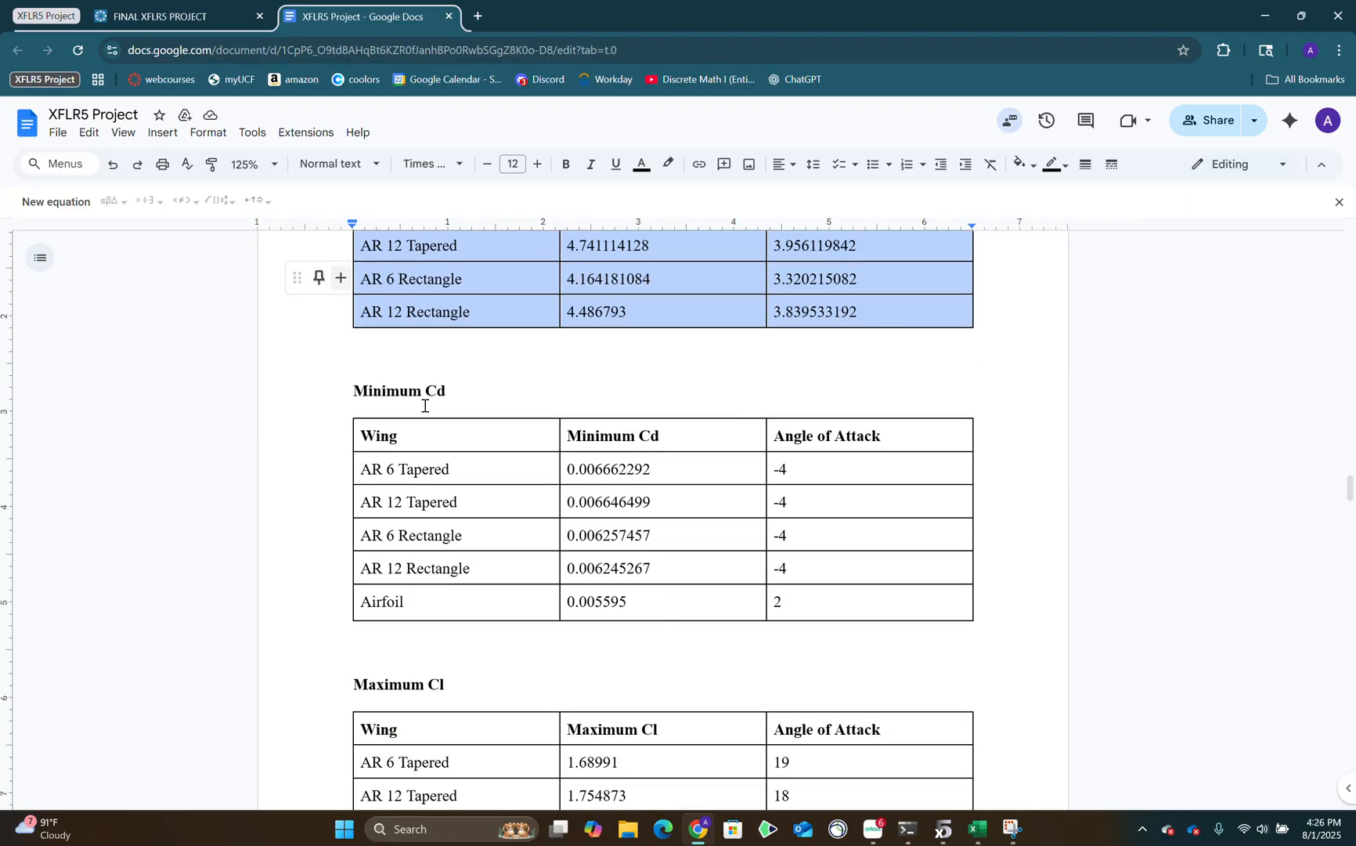
drag(368, 391, 860, 531)
scroll(799, 538, down, 1)
scroll(791, 540, down, 2)
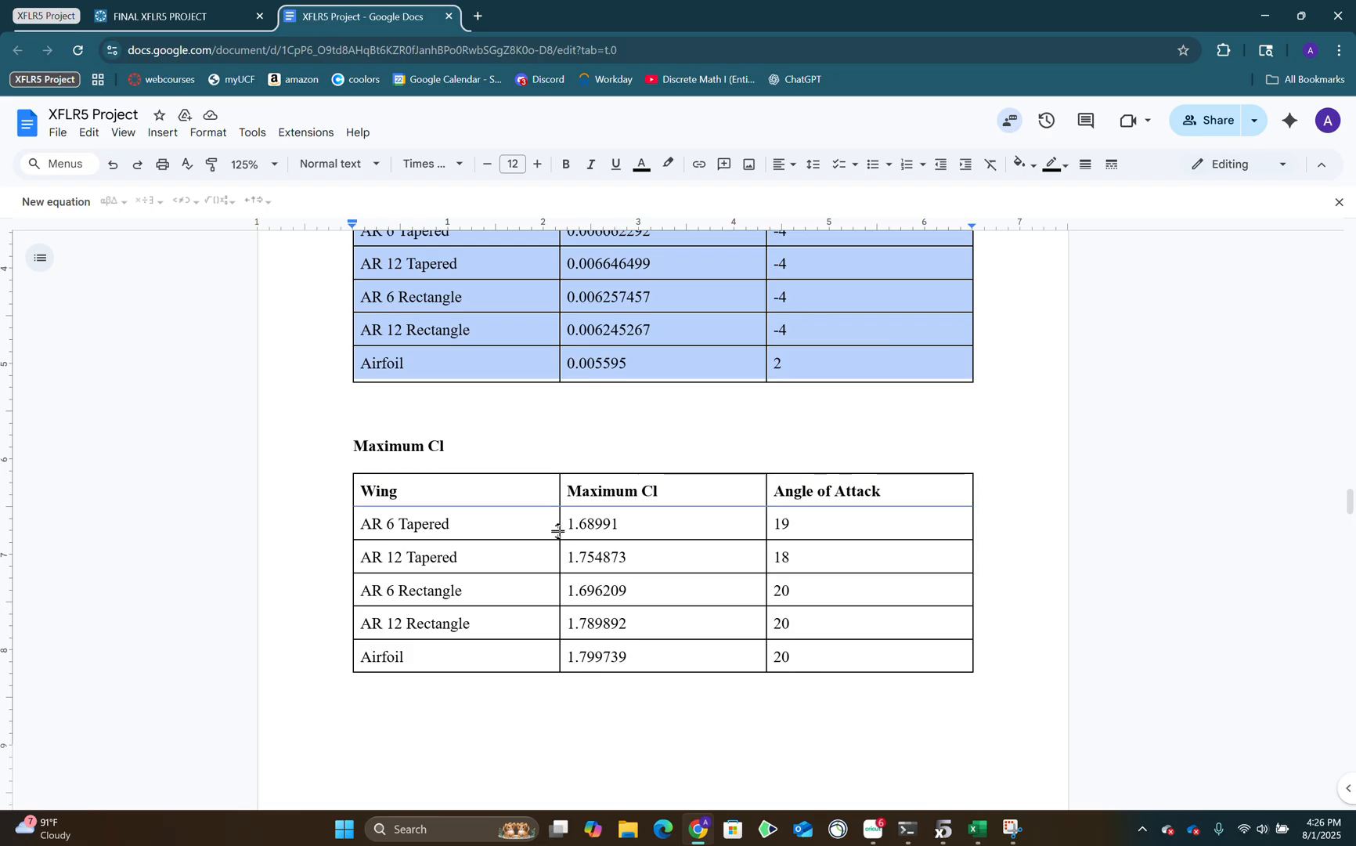
scroll(642, 454, down, 6)
scroll(629, 489, down, 1)
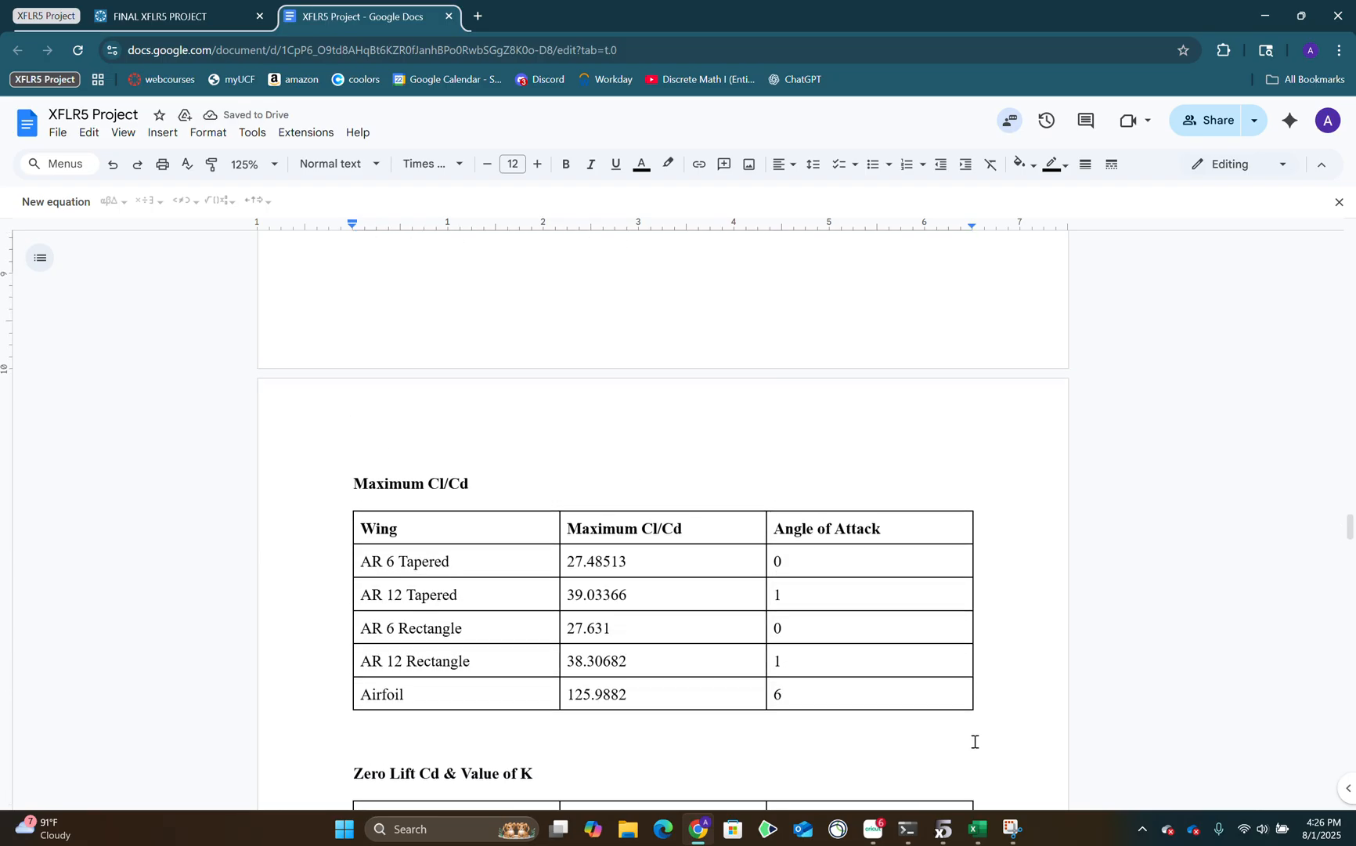
scroll(971, 732, up, 8)
scroll(933, 726, down, 2)
scroll(860, 707, up, 3)
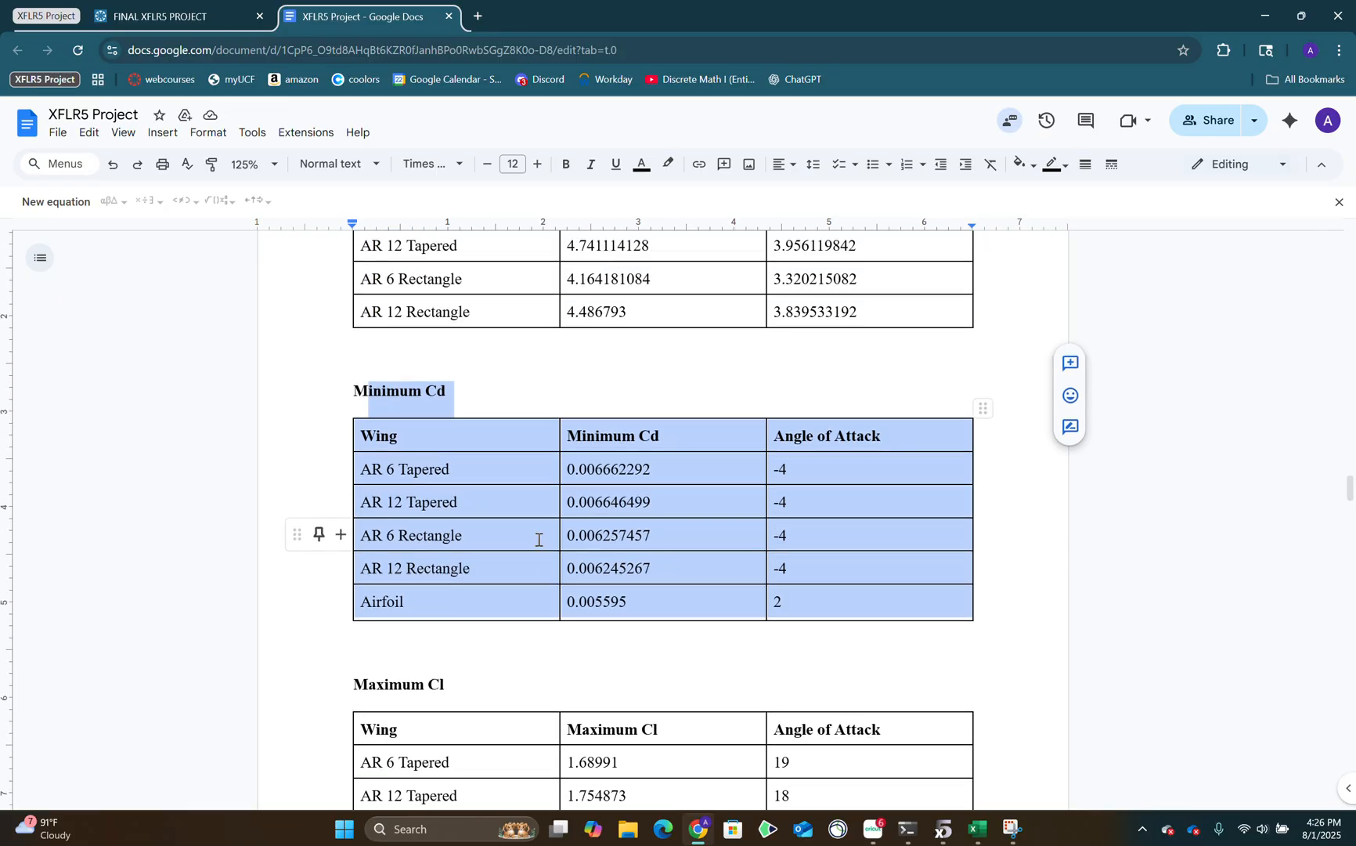
Switch to the Excel workbook and check each wing's and the airfoil's Cd column on the CD vs ALPHA sheet for the minimum.
click(977, 829)
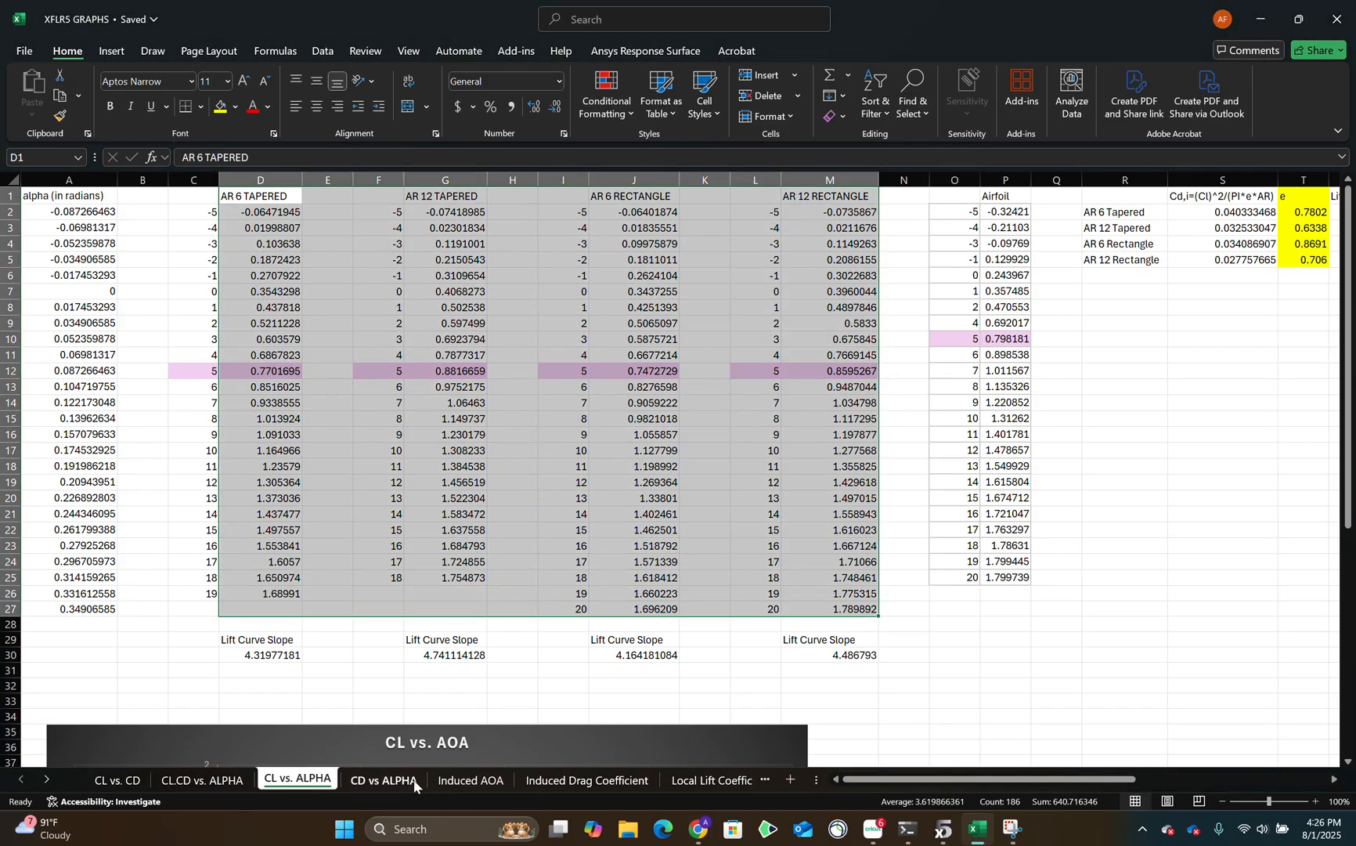
click(385, 779)
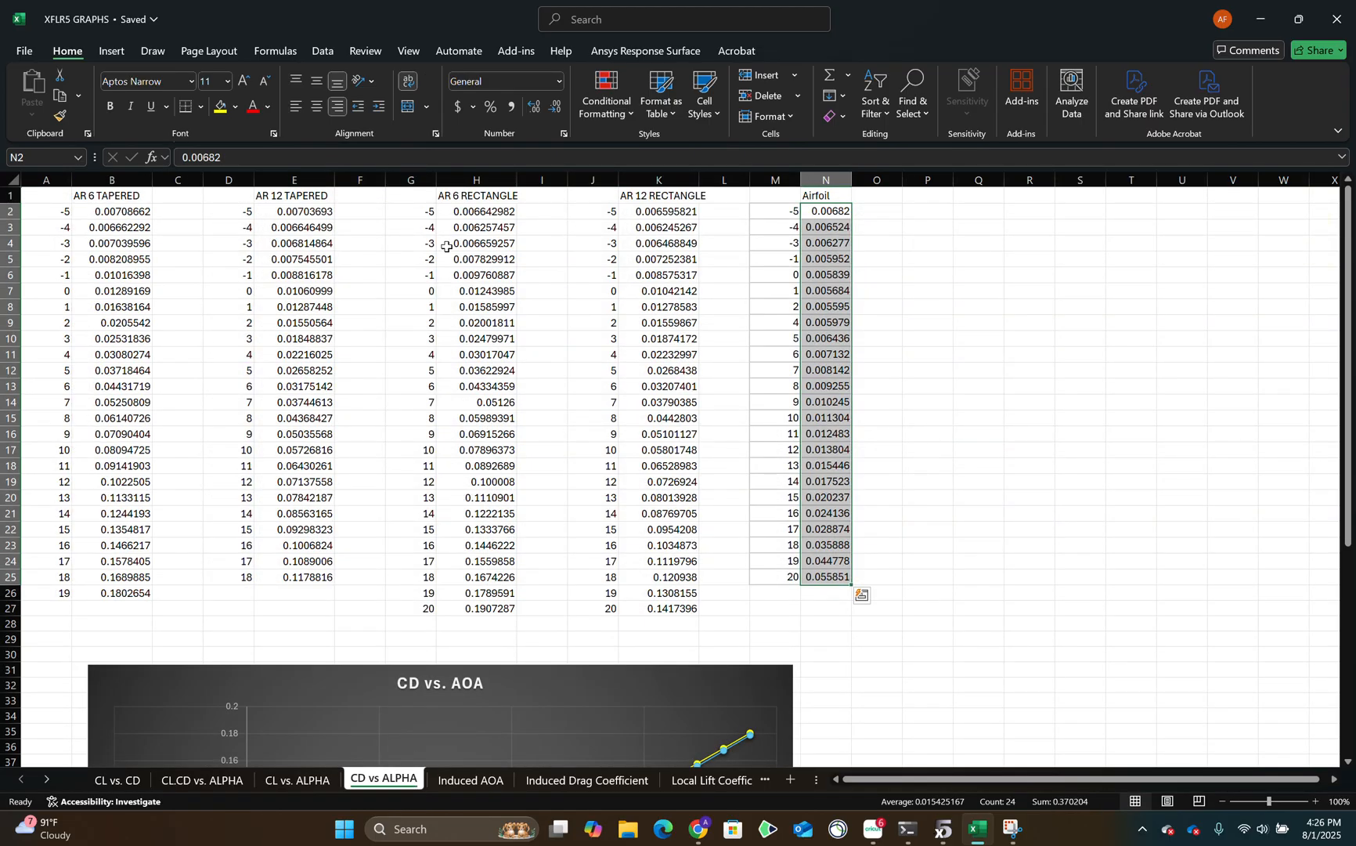
drag(135, 213, 133, 609)
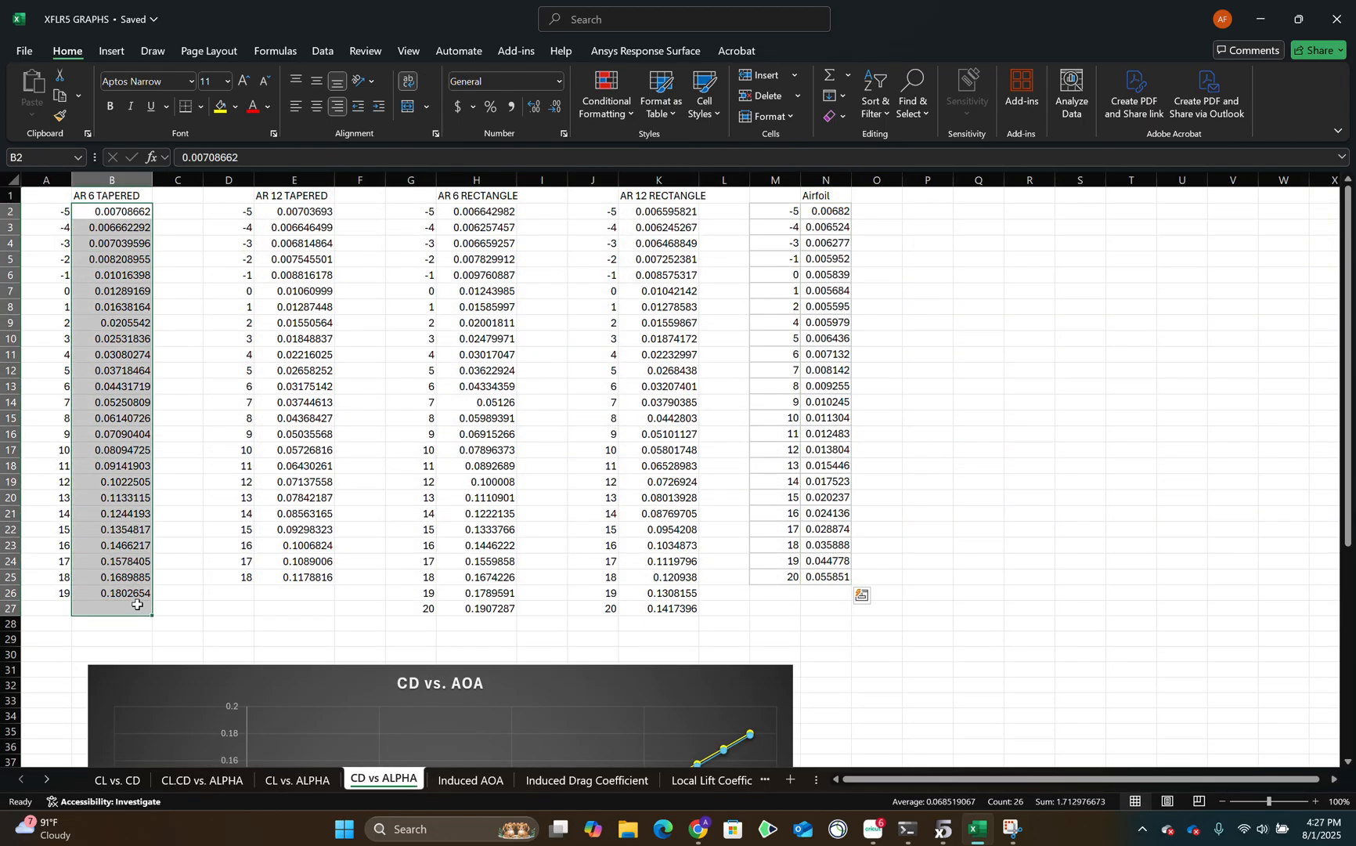
drag(294, 212, 293, 565)
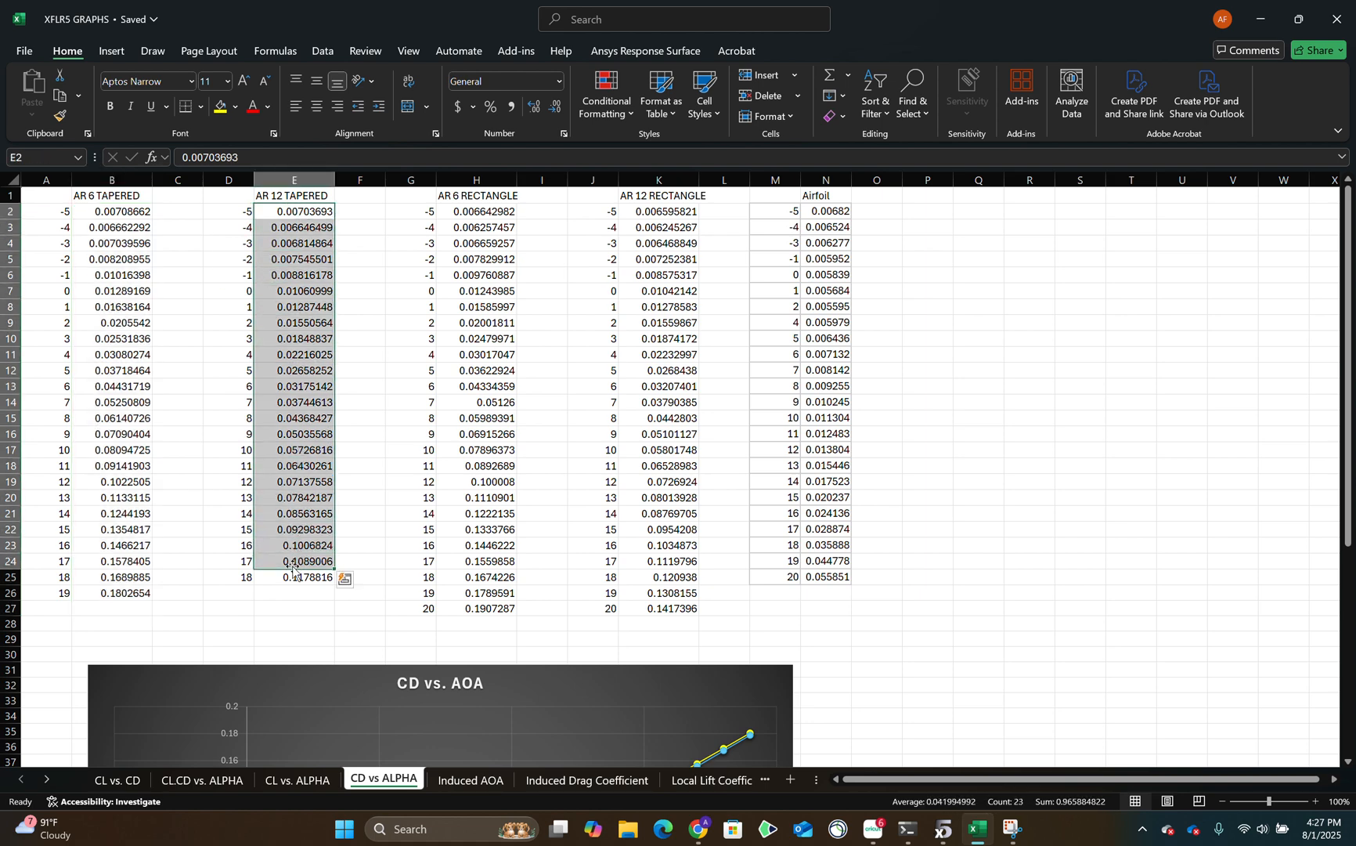
drag(484, 213, 484, 610)
drag(666, 213, 668, 609)
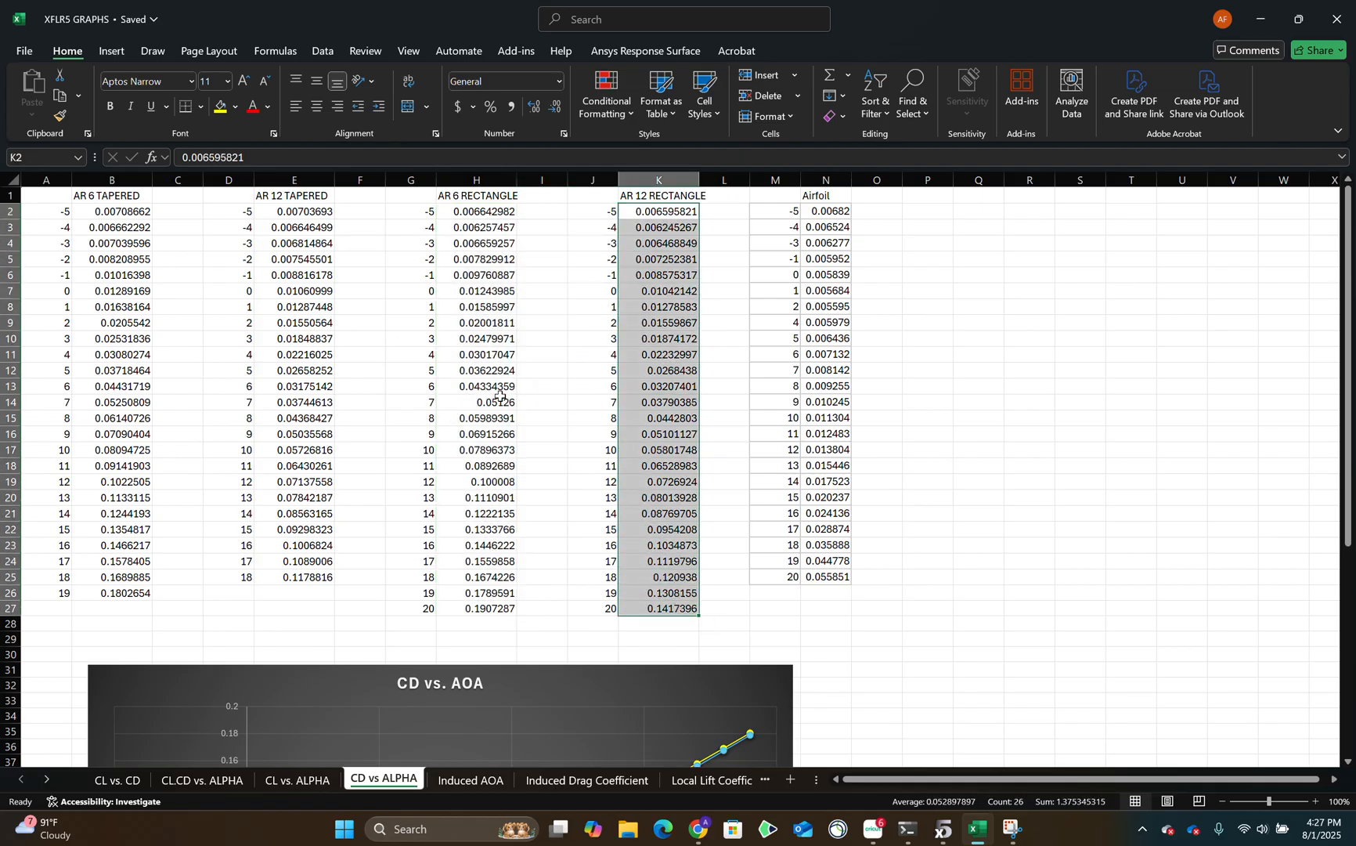
scroll(863, 657, down, 2)
scroll(854, 486, up, 2)
drag(834, 213, 844, 576)
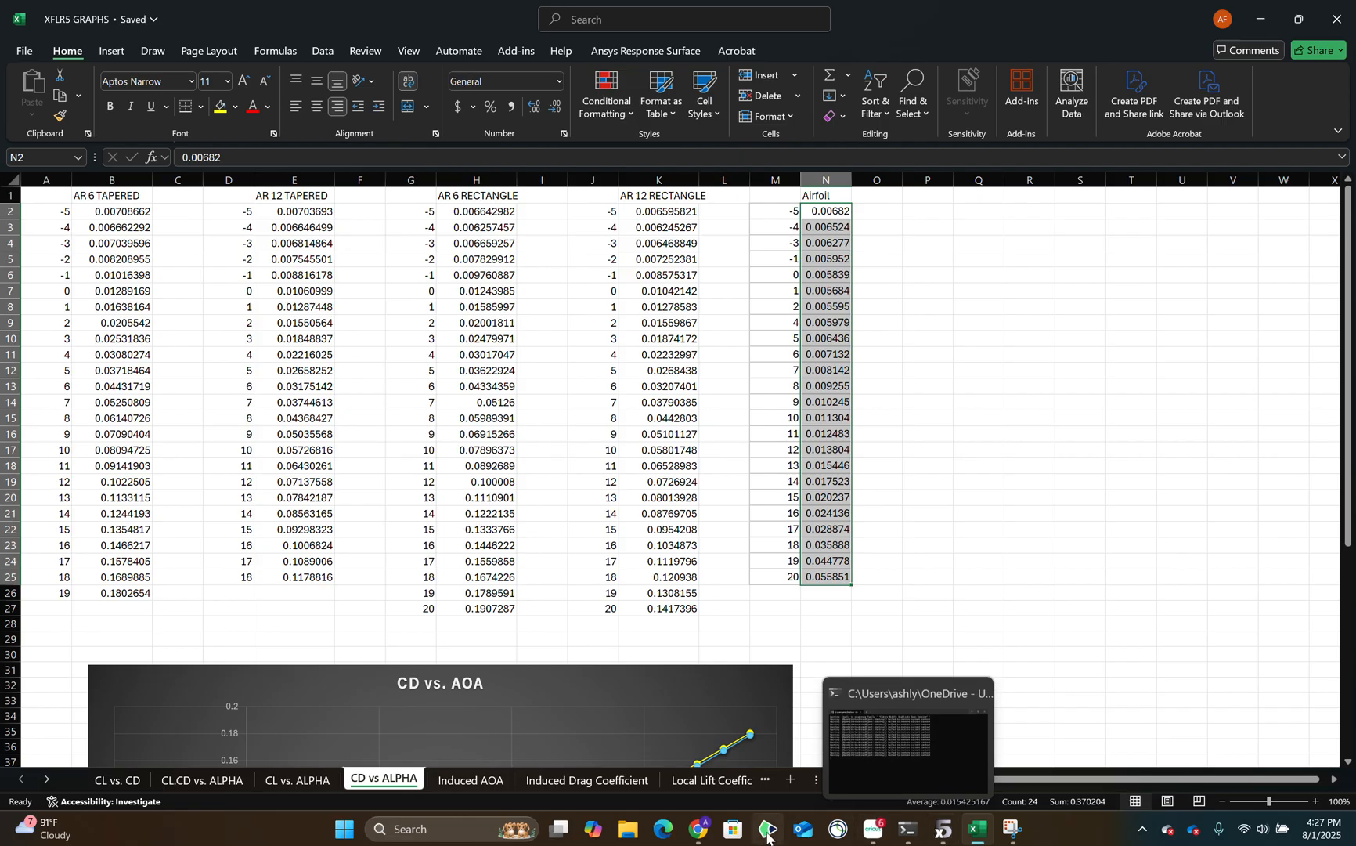
Return to the project document and review the tabulated Minimum Cd values with their angles of attack.
click(699, 830)
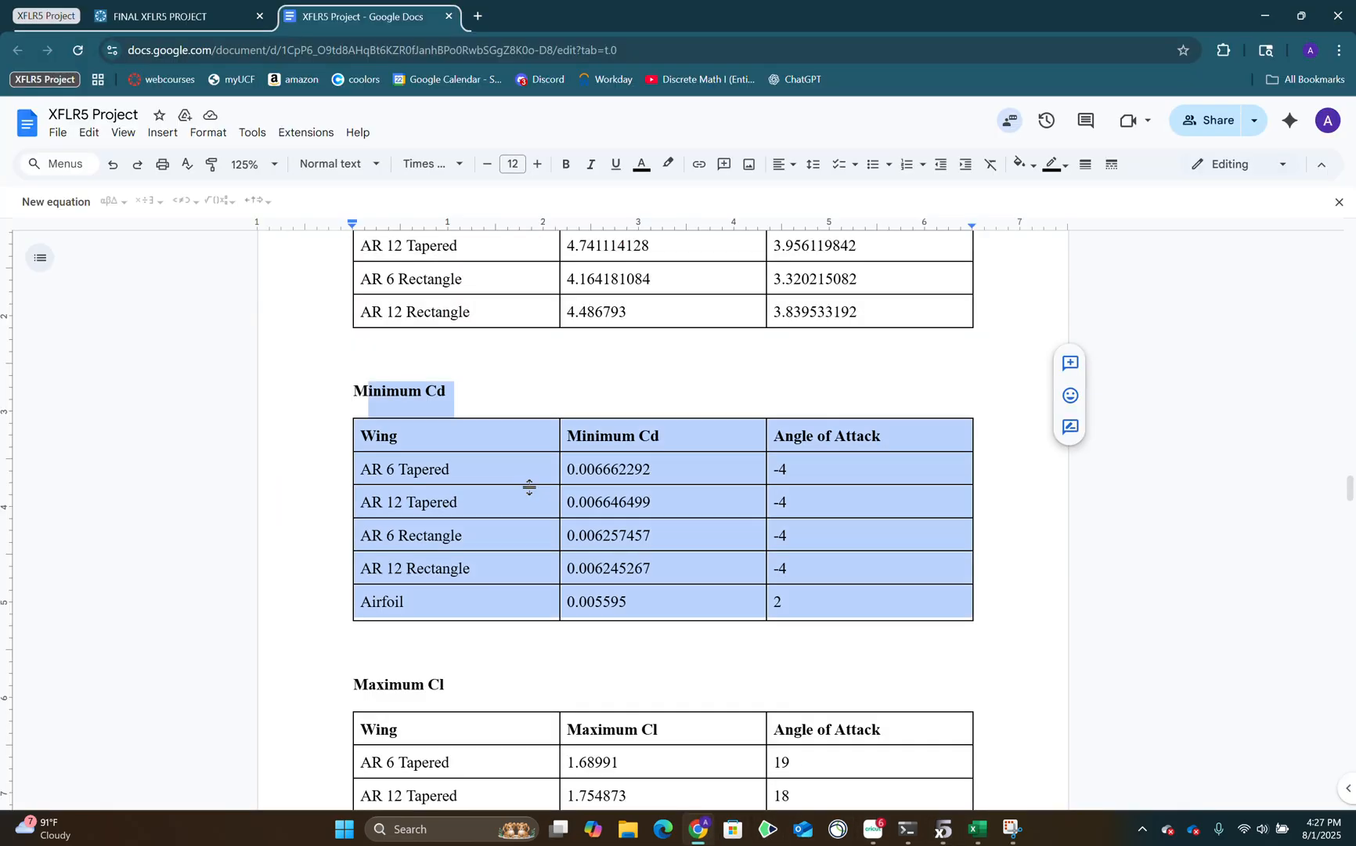
scroll(658, 455, down, 1)
scroll(650, 450, up, 1)
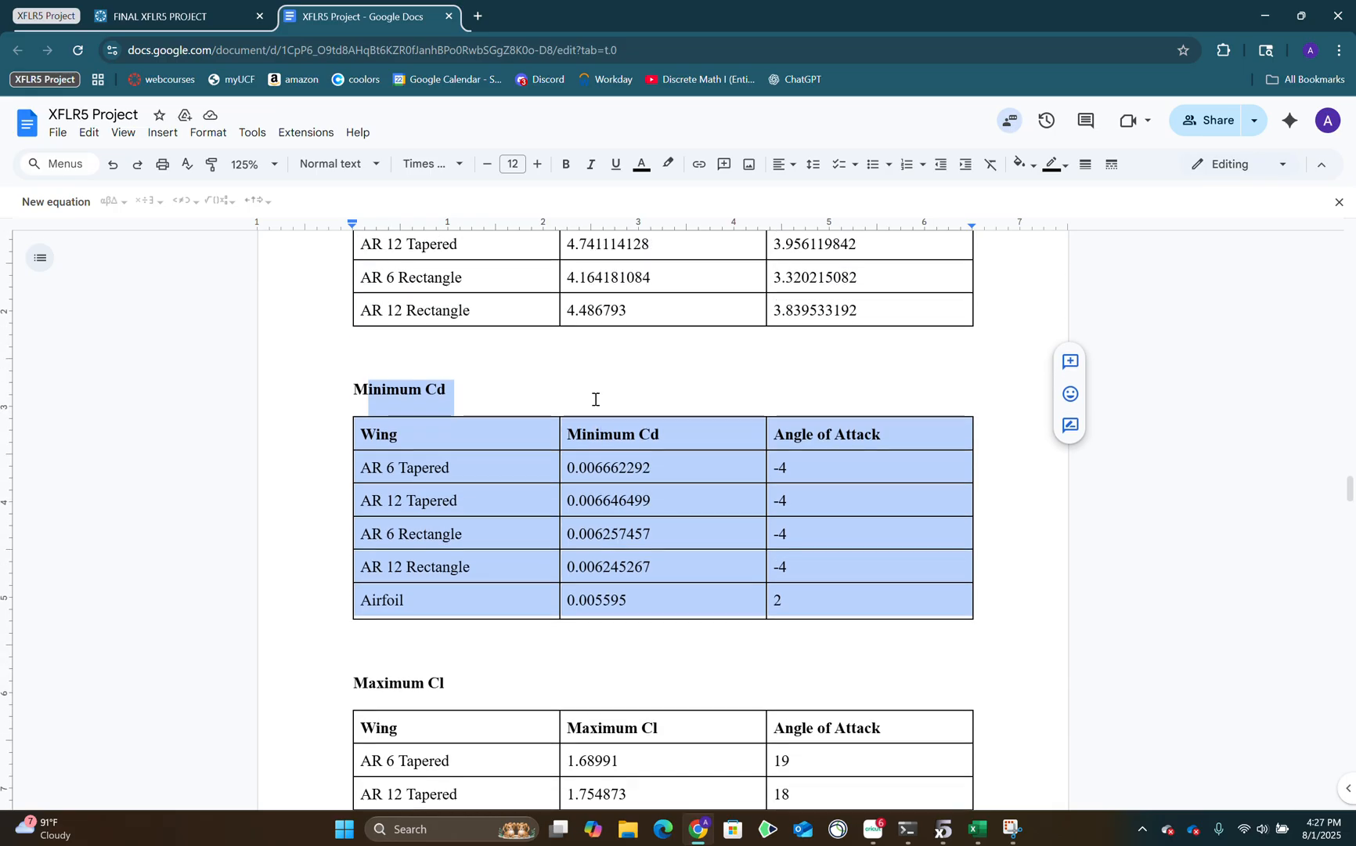
click(643, 468)
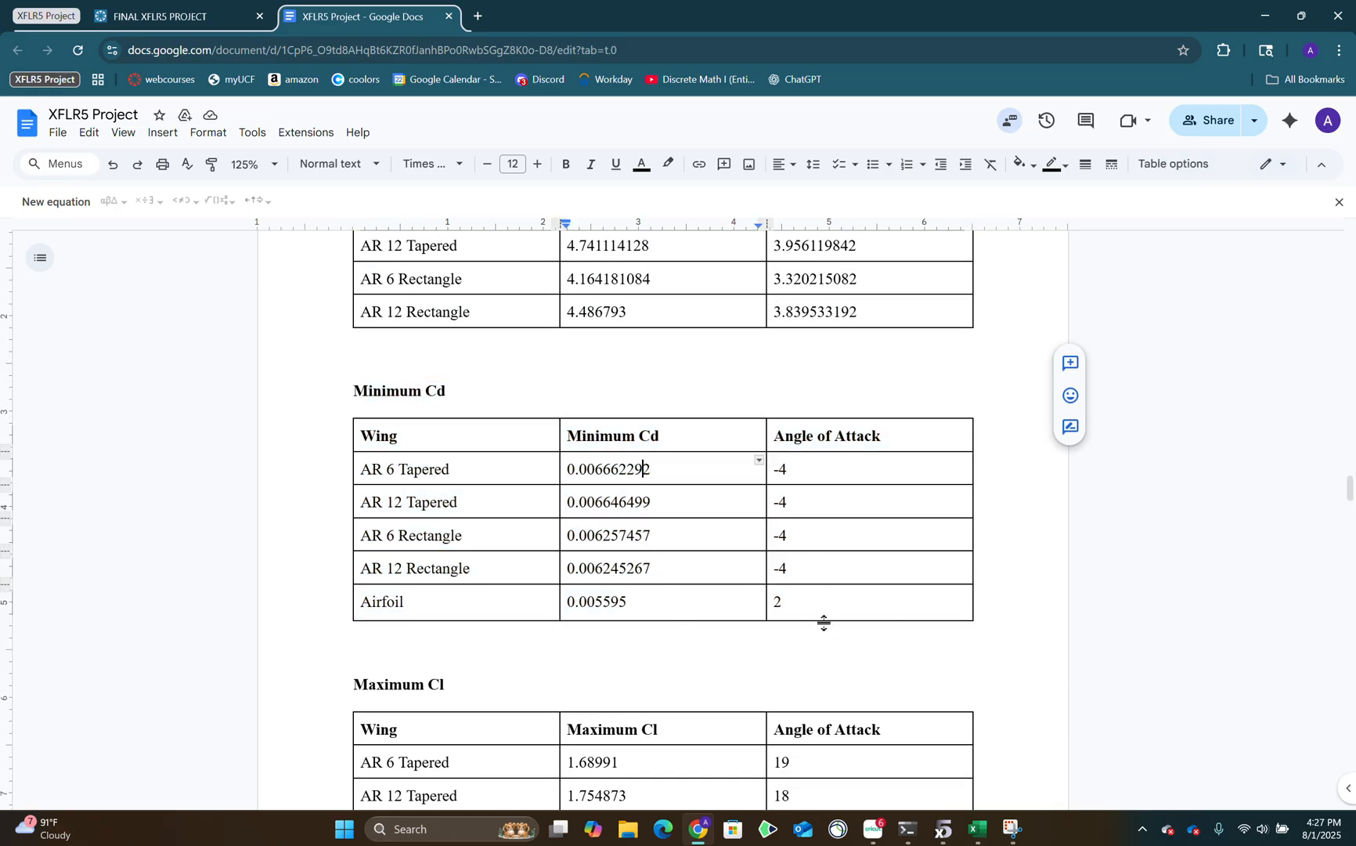
scroll(829, 597, down, 4)
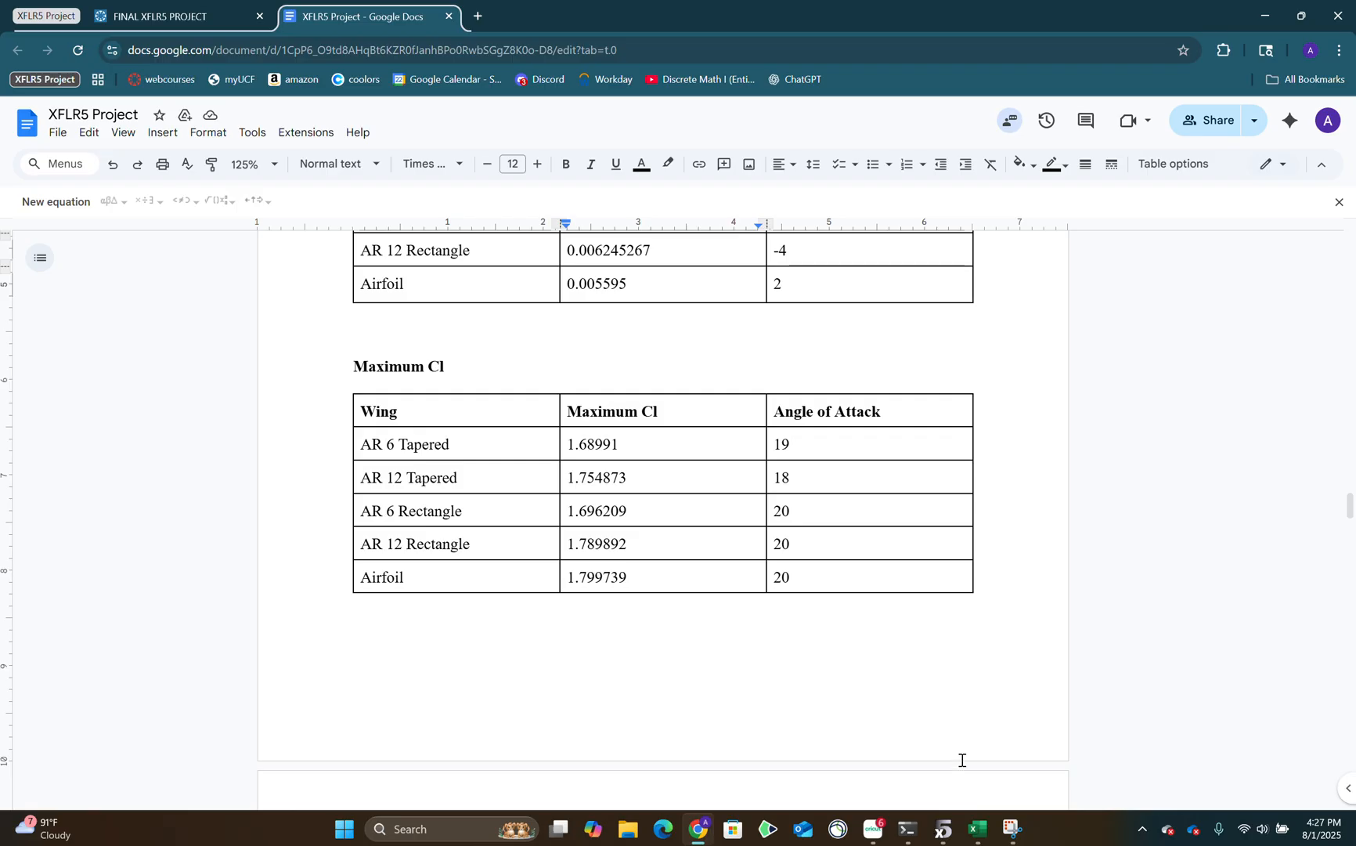
Switch to the Excel workbook and check each wing's and the airfoil's Cl column on the CL vs. ALPHA sheet for the maximum.
click(977, 830)
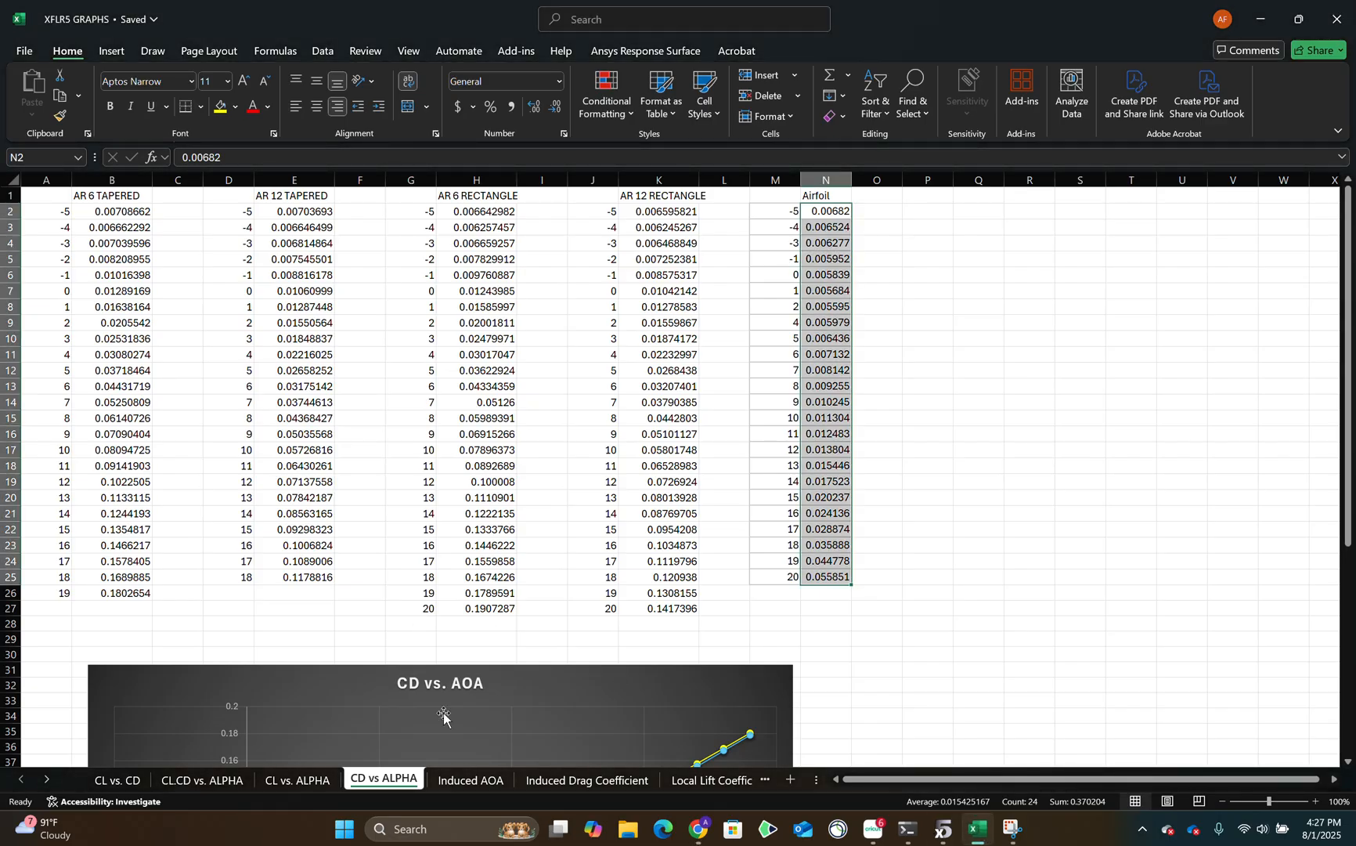
click(290, 780)
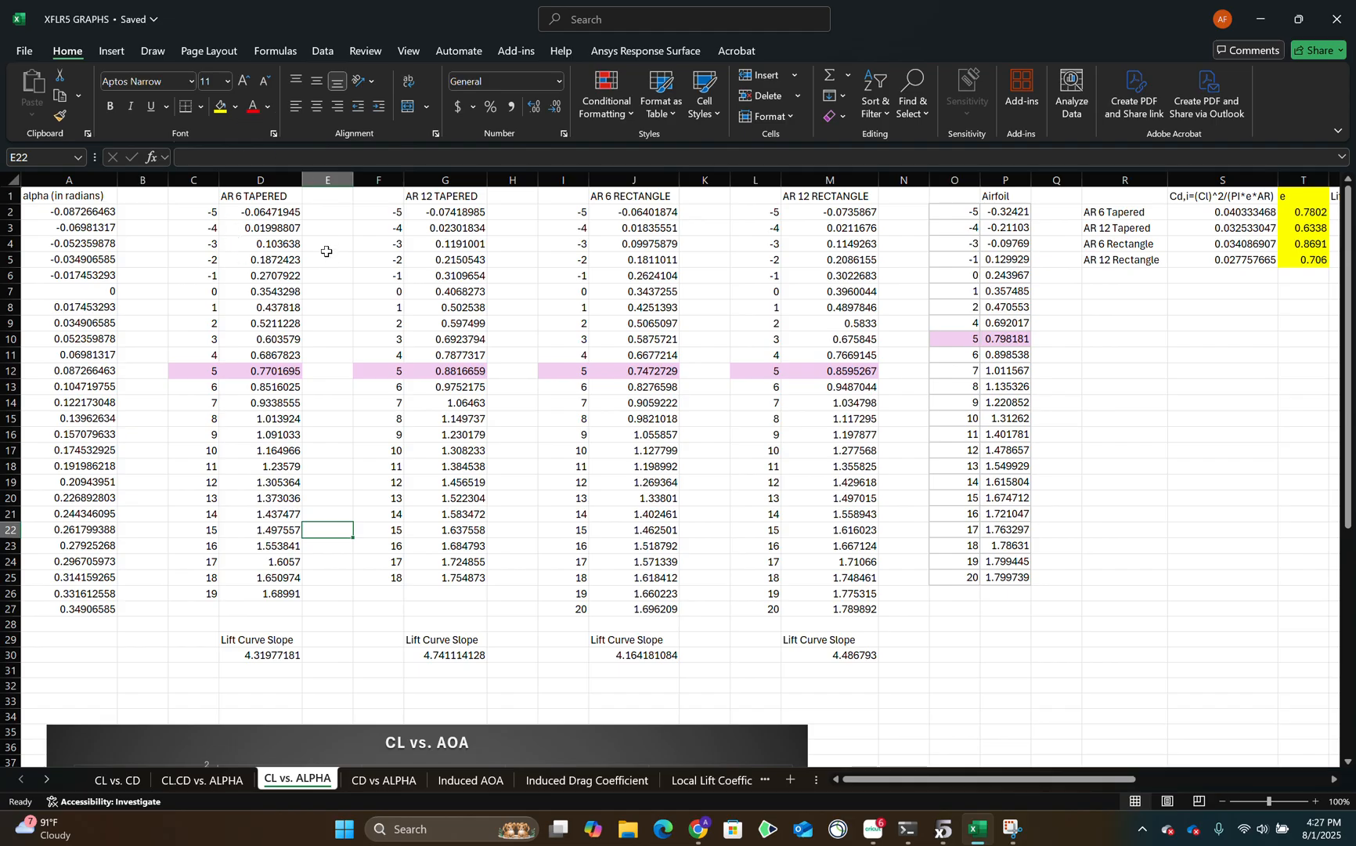
drag(279, 217, 274, 610)
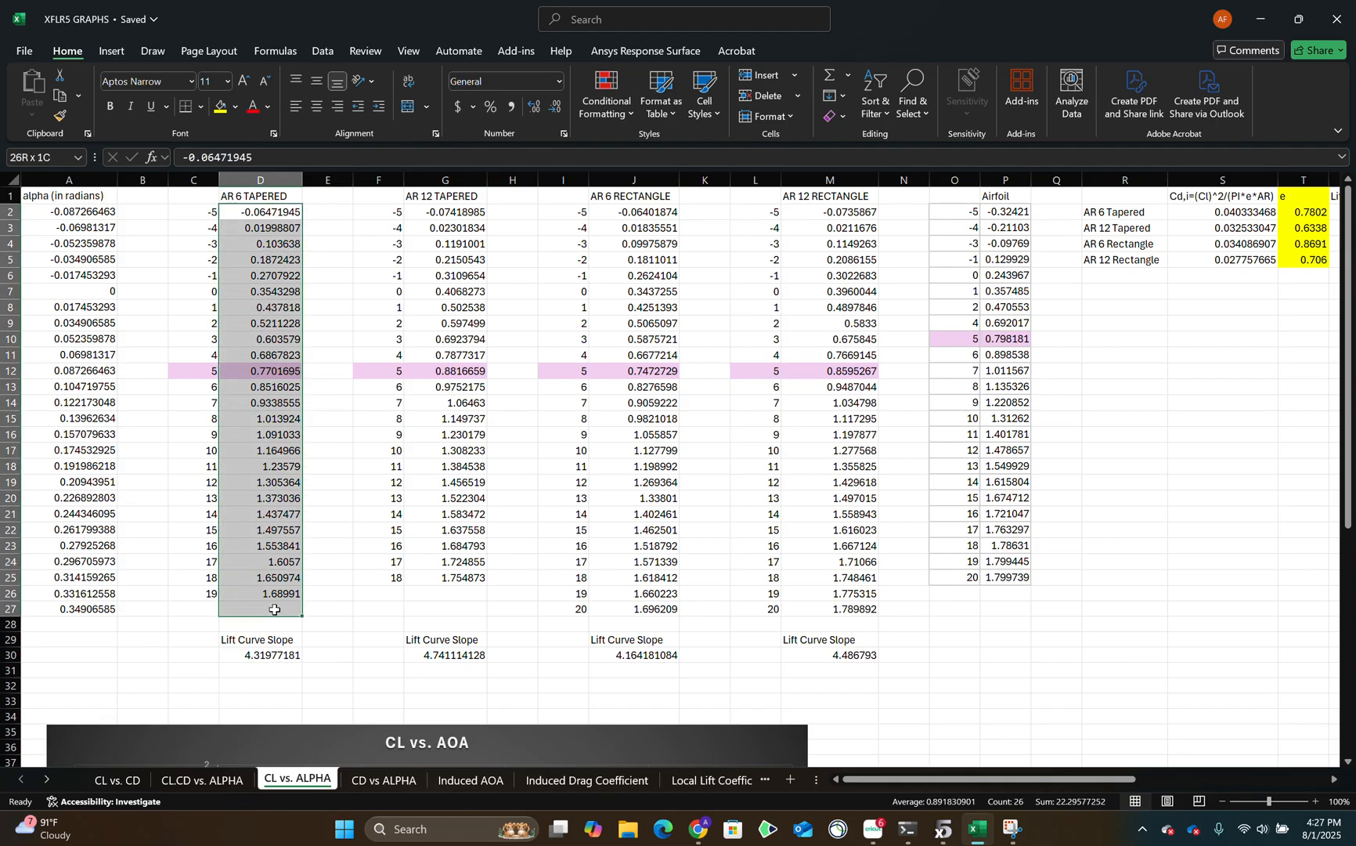
drag(453, 212, 450, 599)
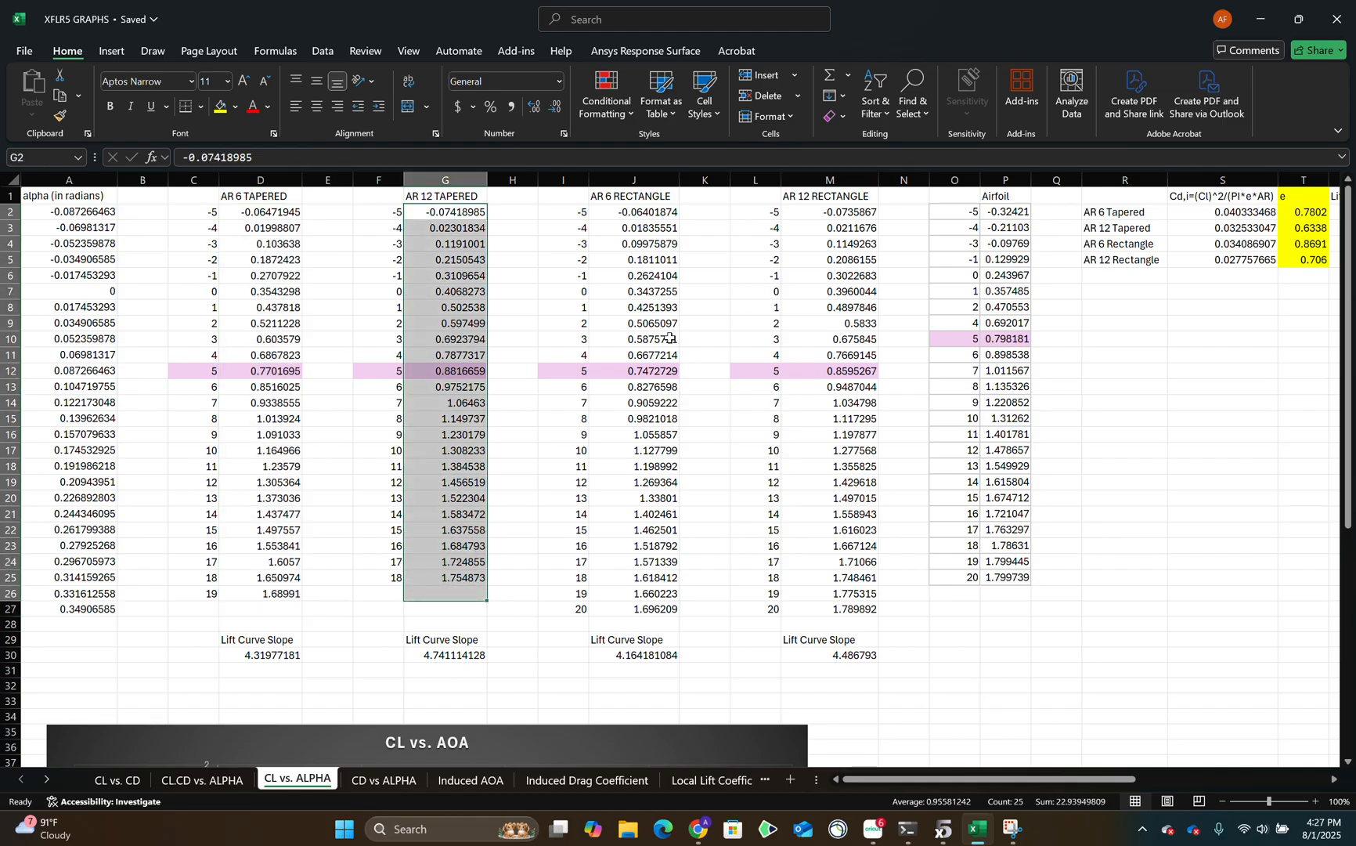
ctrl+click(668, 212)
drag(668, 211, 666, 609)
drag(861, 211, 909, 609)
drag(1004, 226, 1045, 670)
Switch back to the project document and review the Maximum Cl table's values and angles of attack.
click(699, 828)
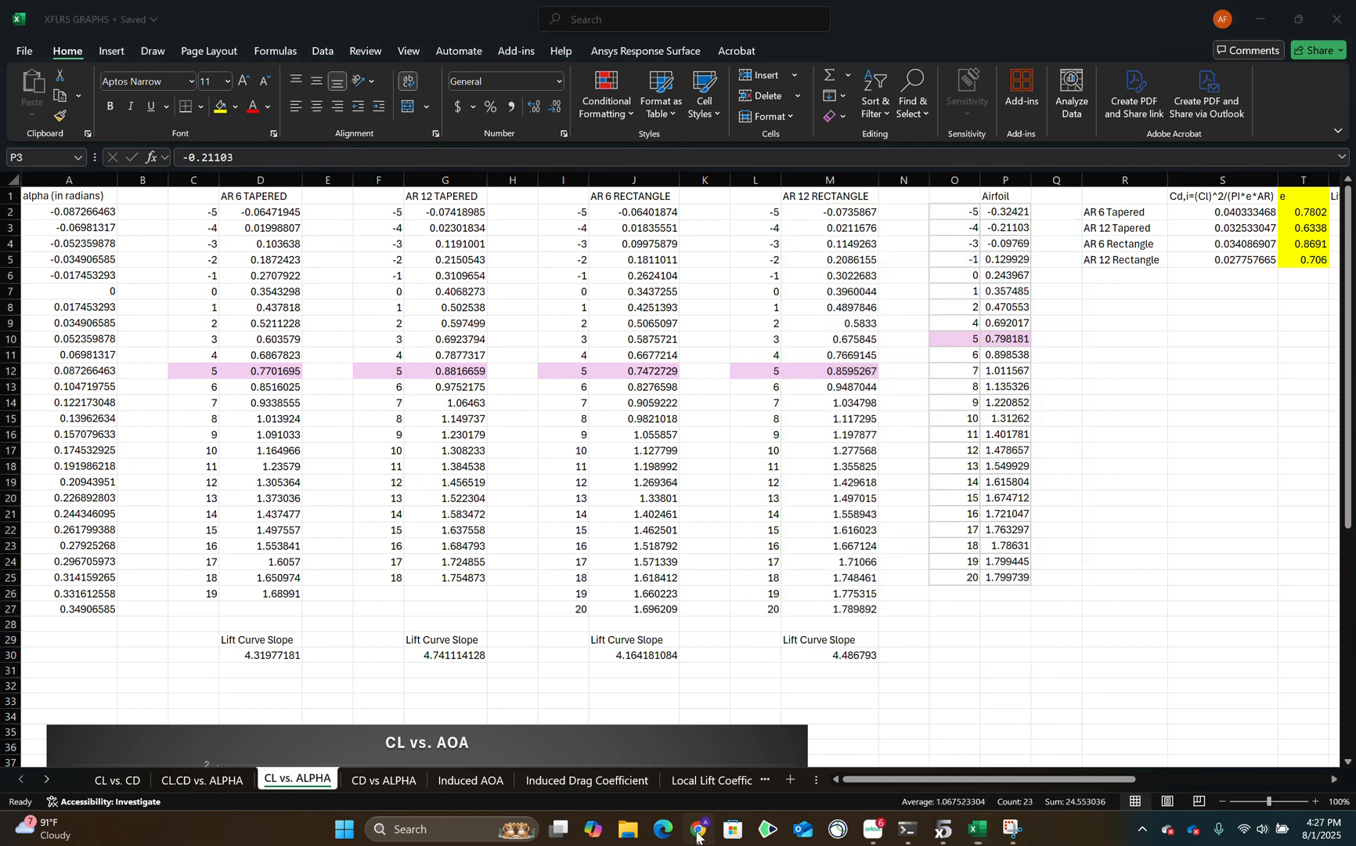
drag(643, 412, 666, 572)
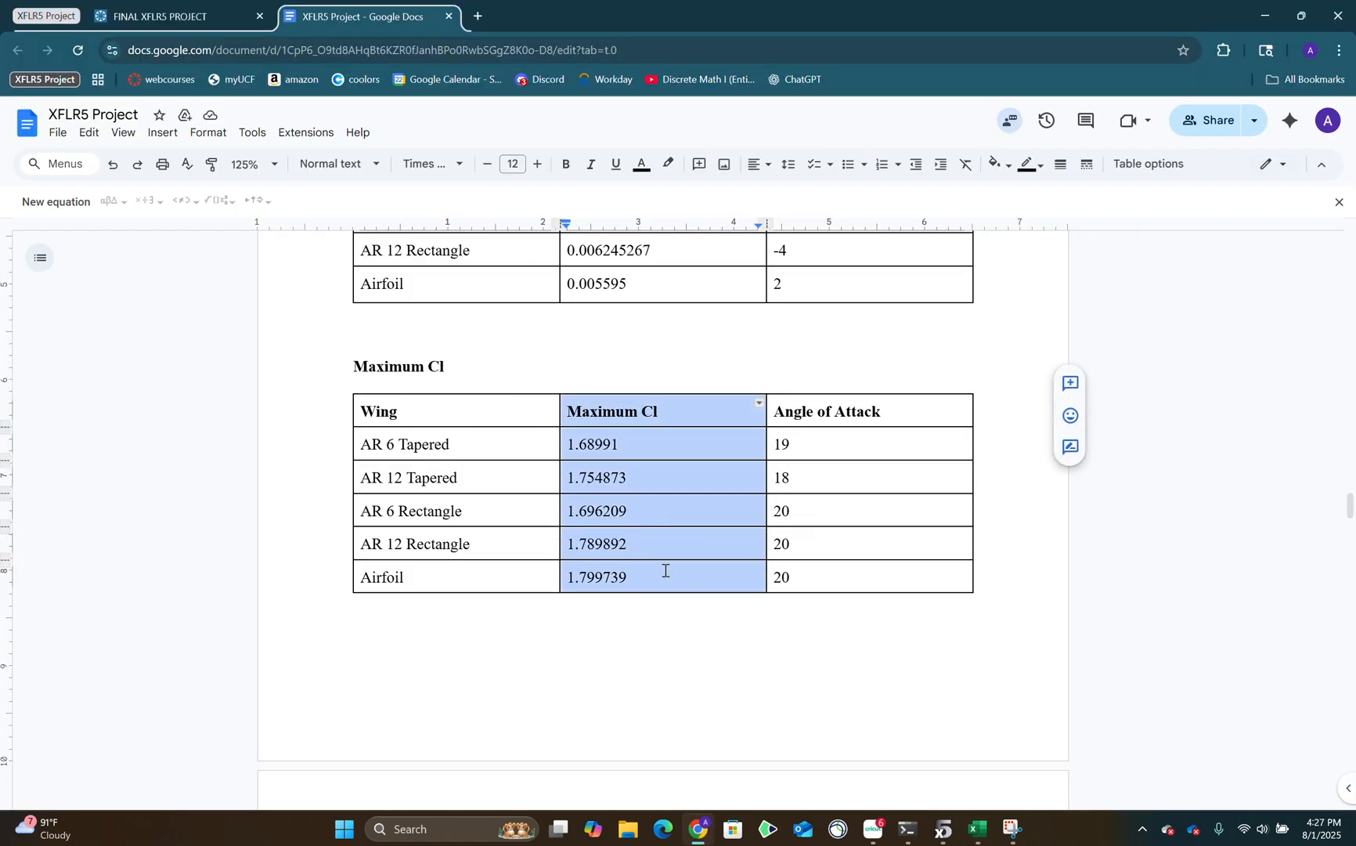
drag(815, 415, 836, 585)
scroll(830, 571, down, 6)
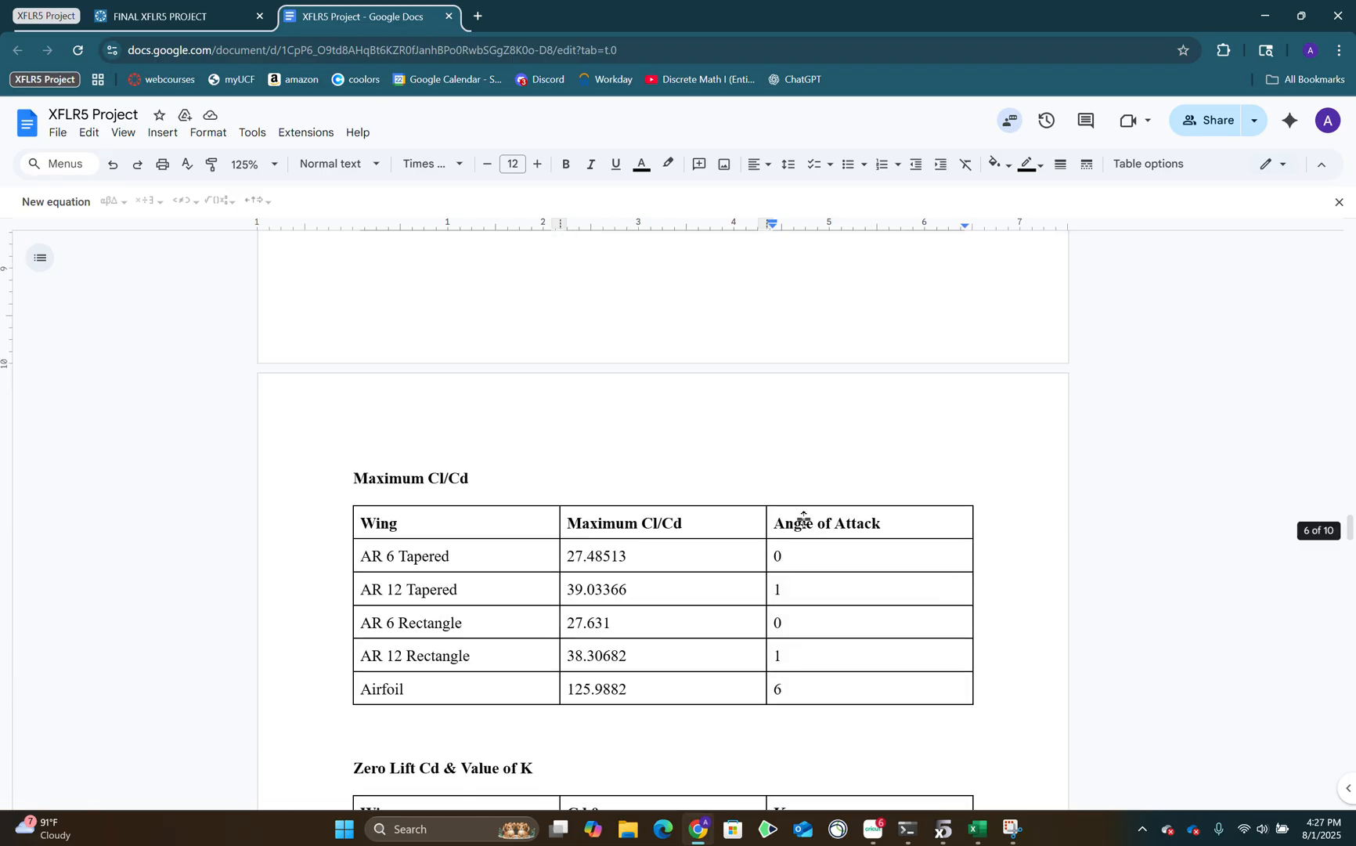
Read the Maximum Cl/Cd table and its angles of attack in the project document.
scroll(321, 379, down, 6)
scroll(664, 464, up, 6)
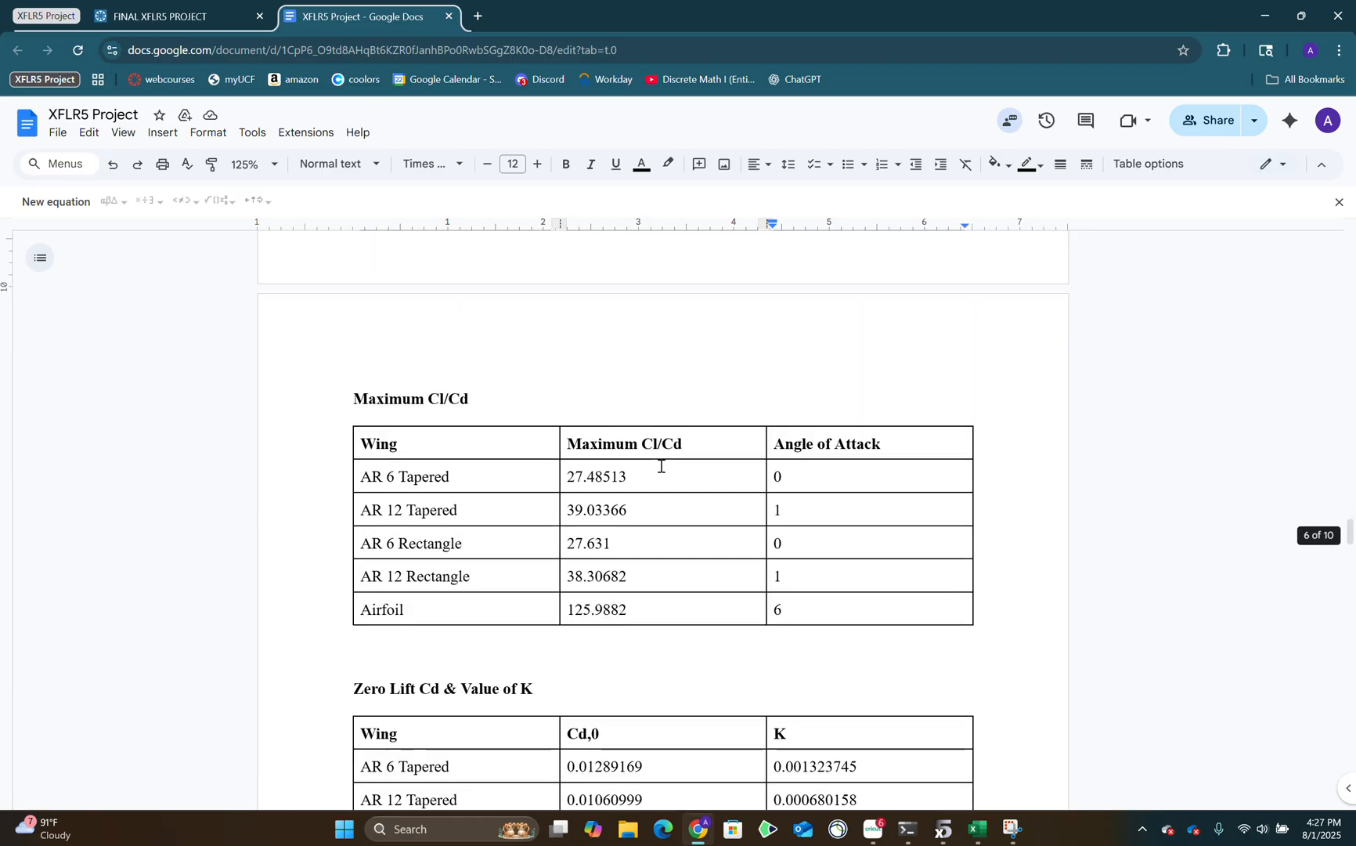
scroll(423, 399, up, 2)
scroll(427, 402, down, 3)
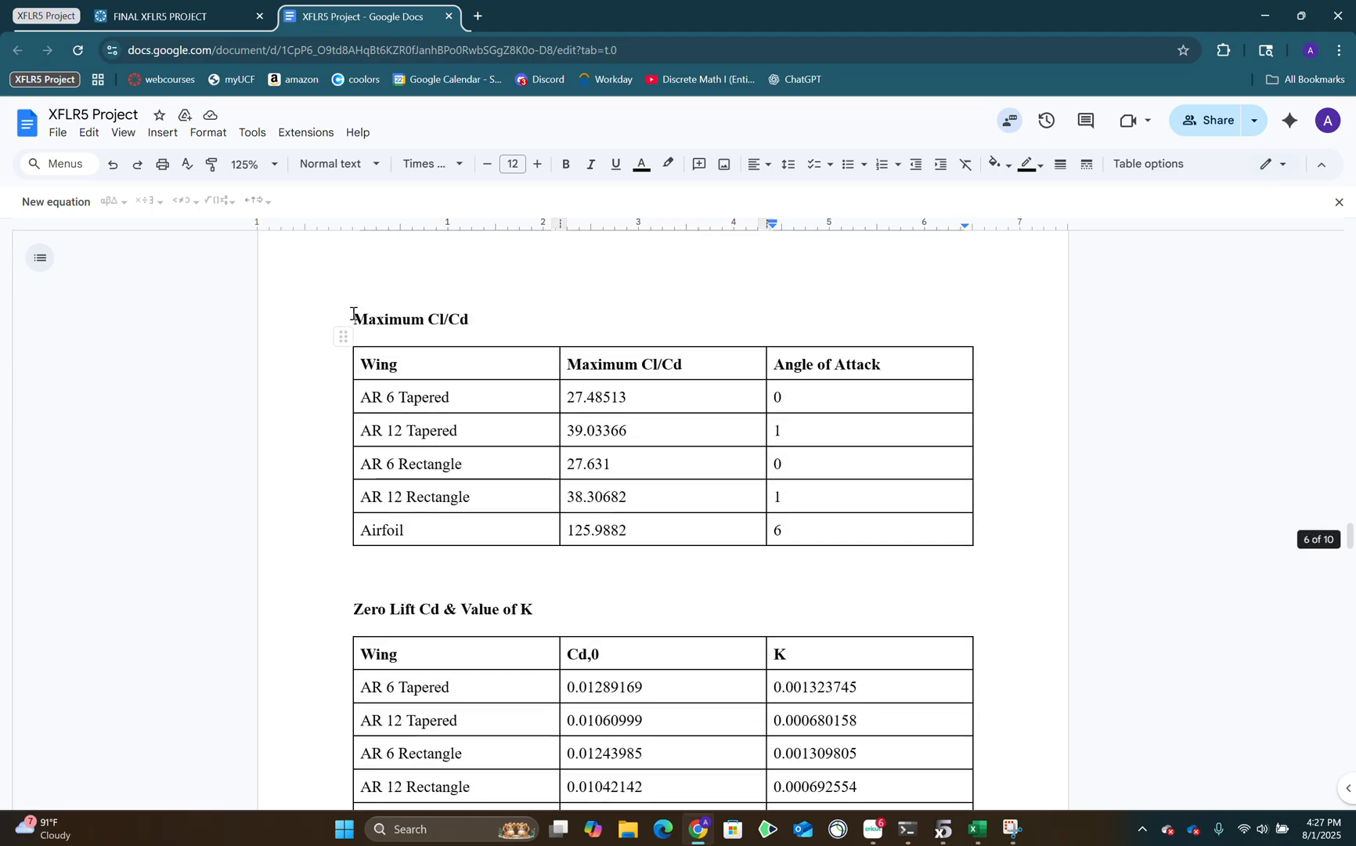
drag(353, 318, 651, 479)
click(799, 538)
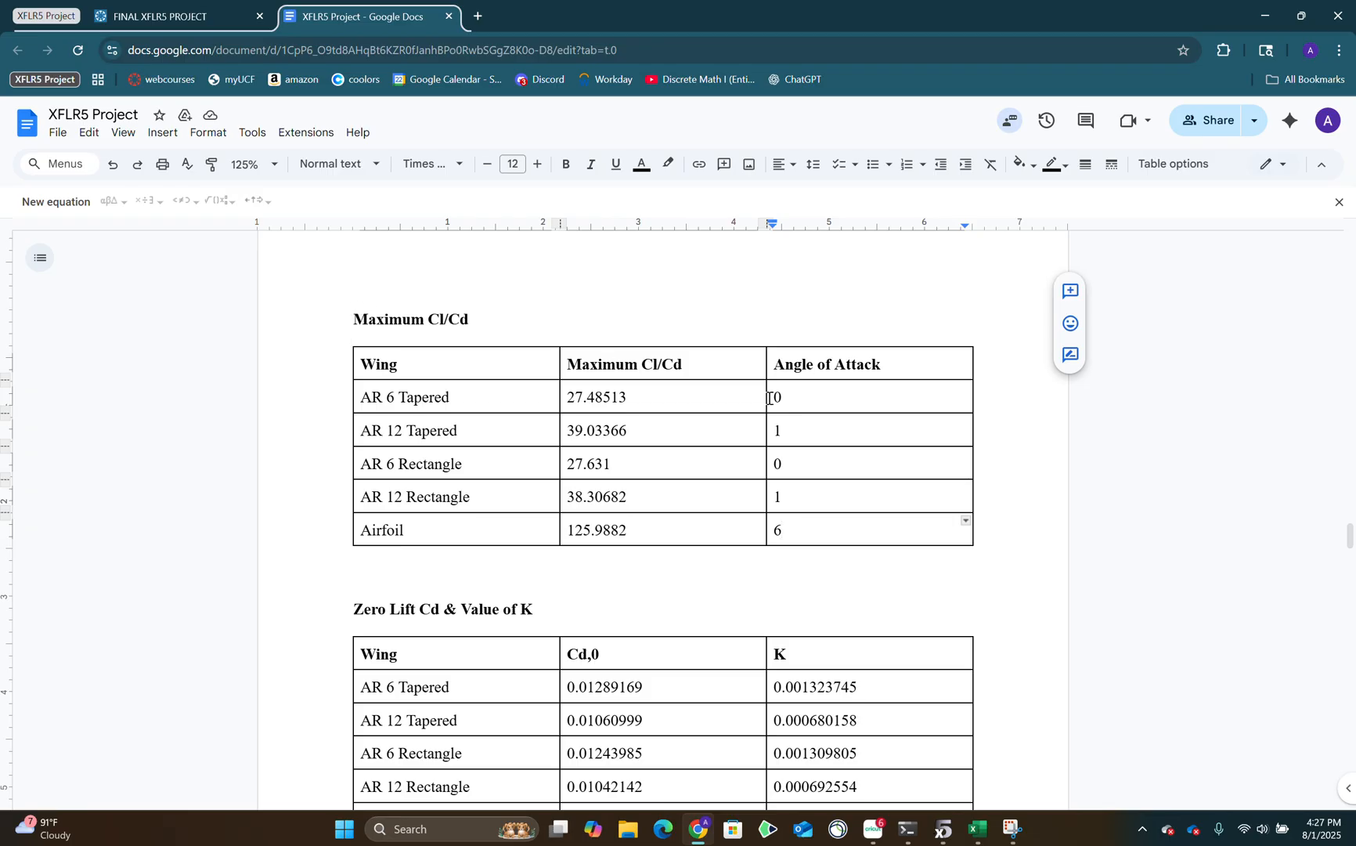
Switch to the Excel workbook and check the AR 6 Tapered, AR 12 Tapered and rectangle wing columns on the CL.CD vs. ALPHA sheet for maximums.
click(977, 828)
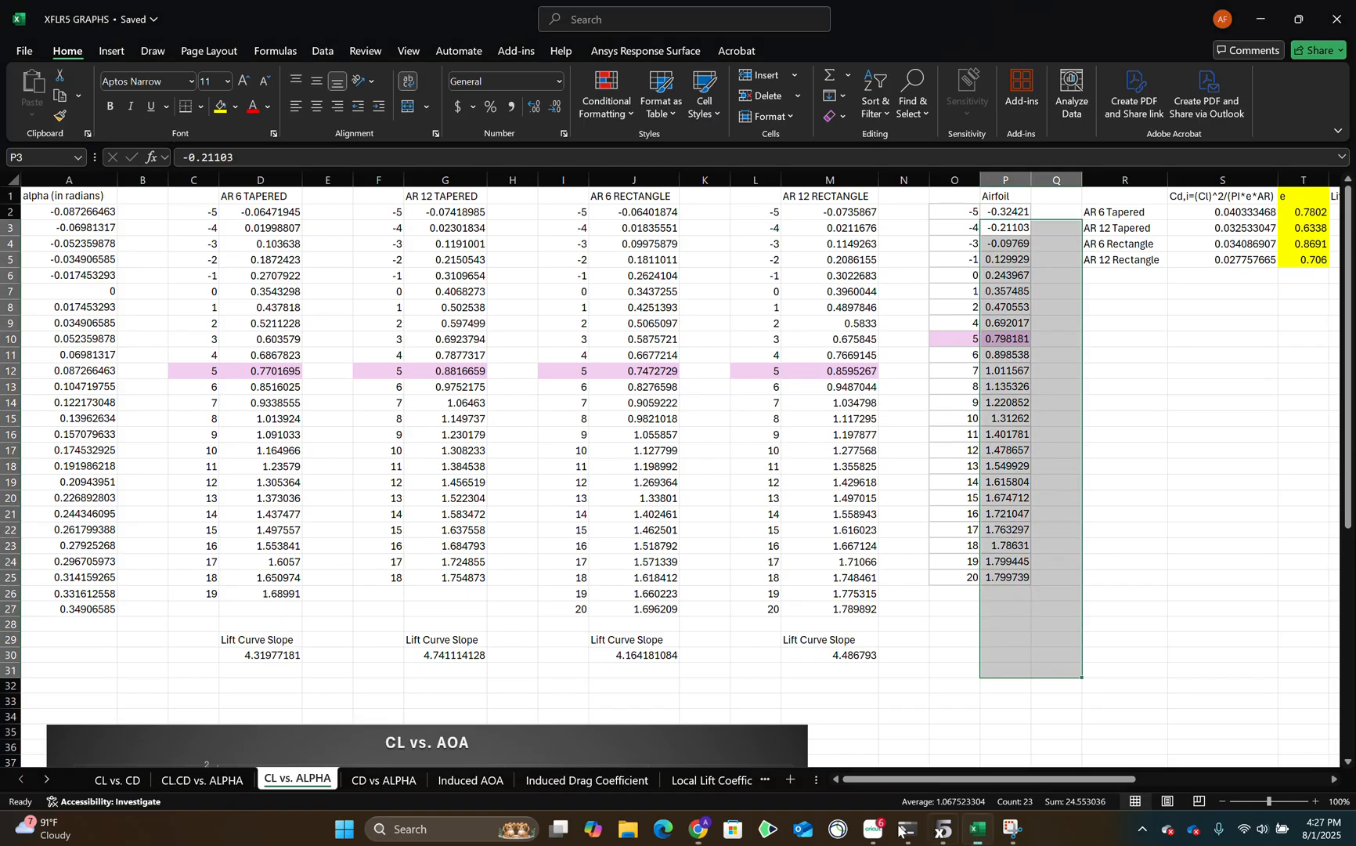
click(202, 780)
scroll(595, 547, up, 6)
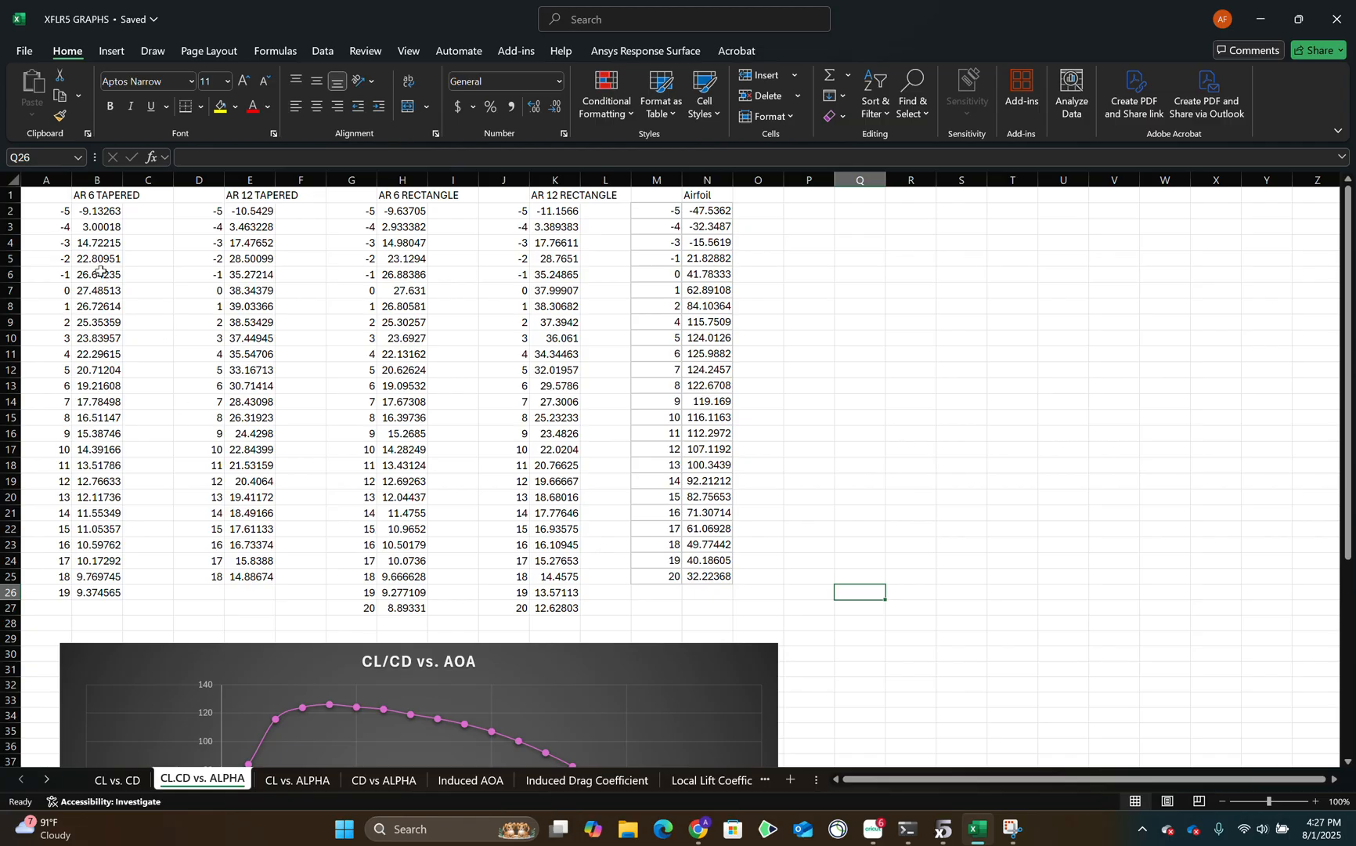
drag(94, 210, 95, 589)
drag(257, 215, 258, 566)
drag(390, 218, 396, 593)
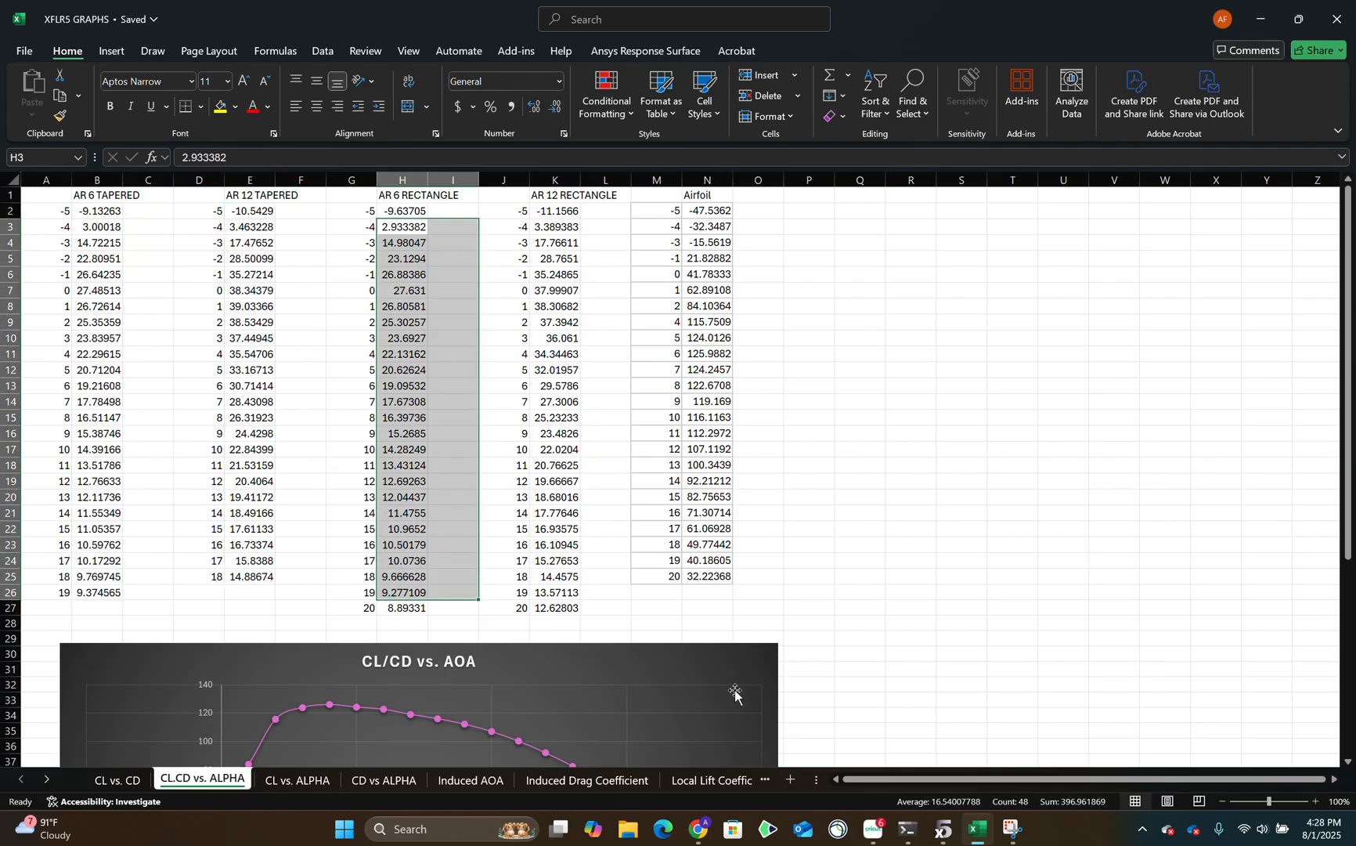
Switch to the project document and review the Maximum Cl/Cd table's values and angles of attack.
click(698, 829)
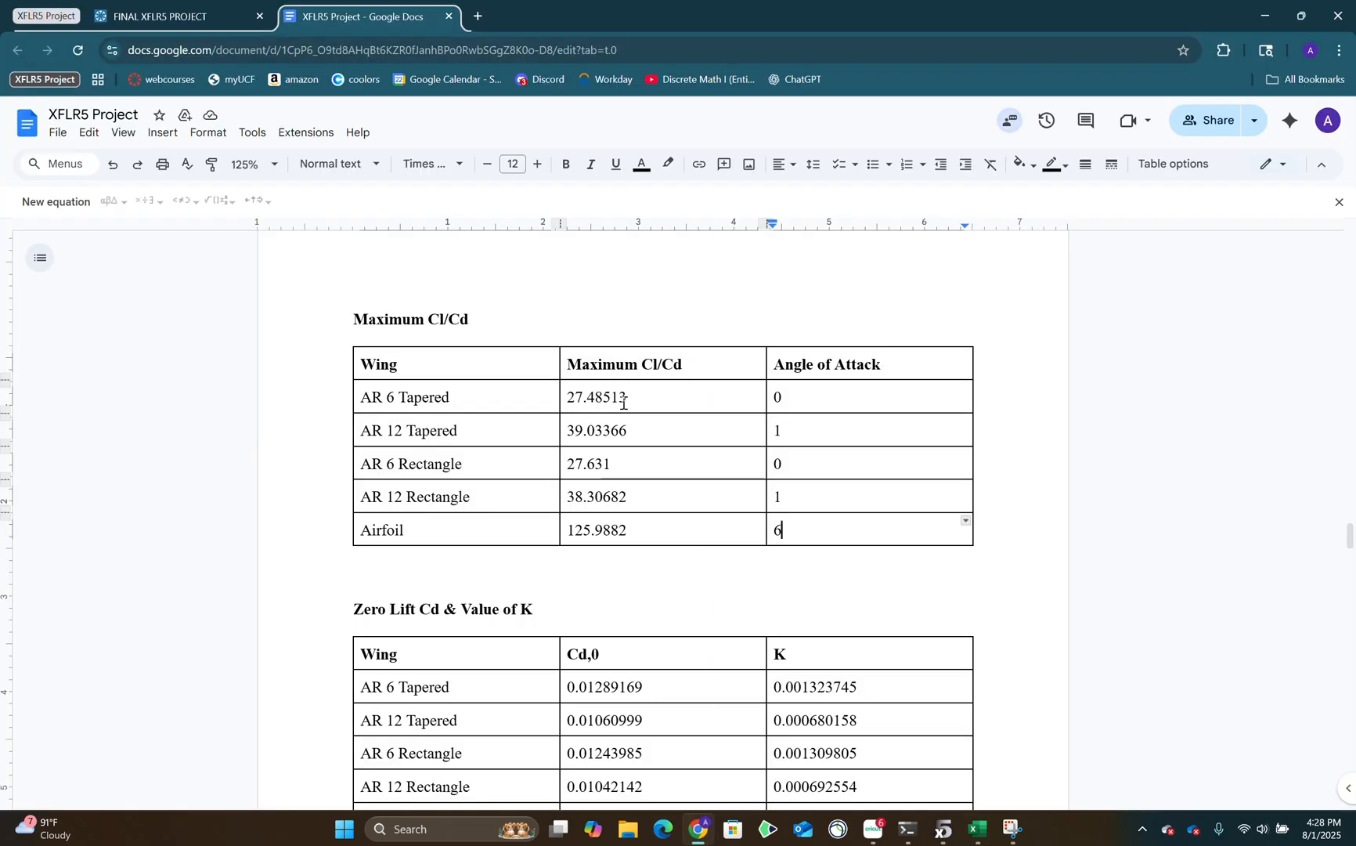
scroll(751, 422, down, 1)
drag(623, 317, 629, 455)
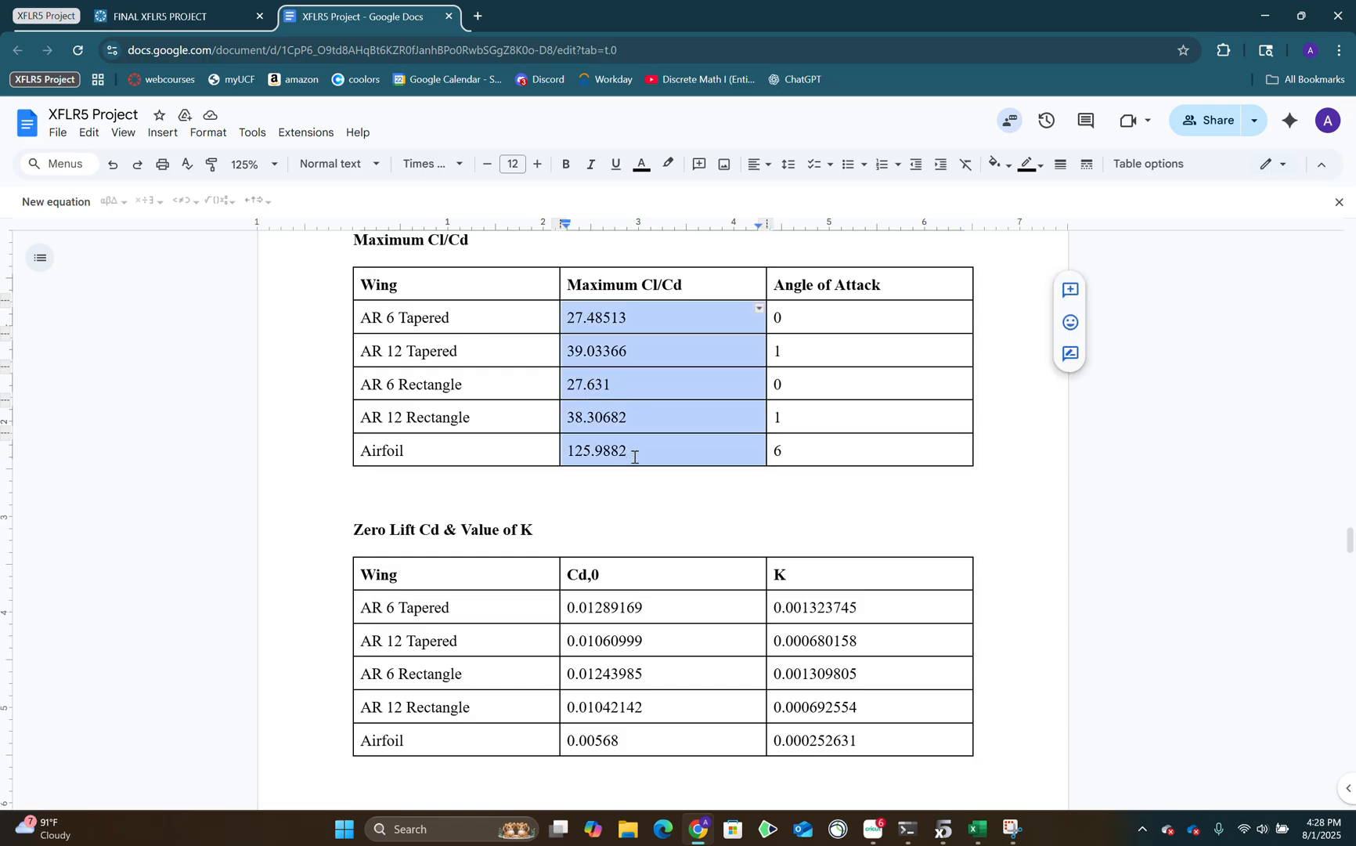
click(980, 830)
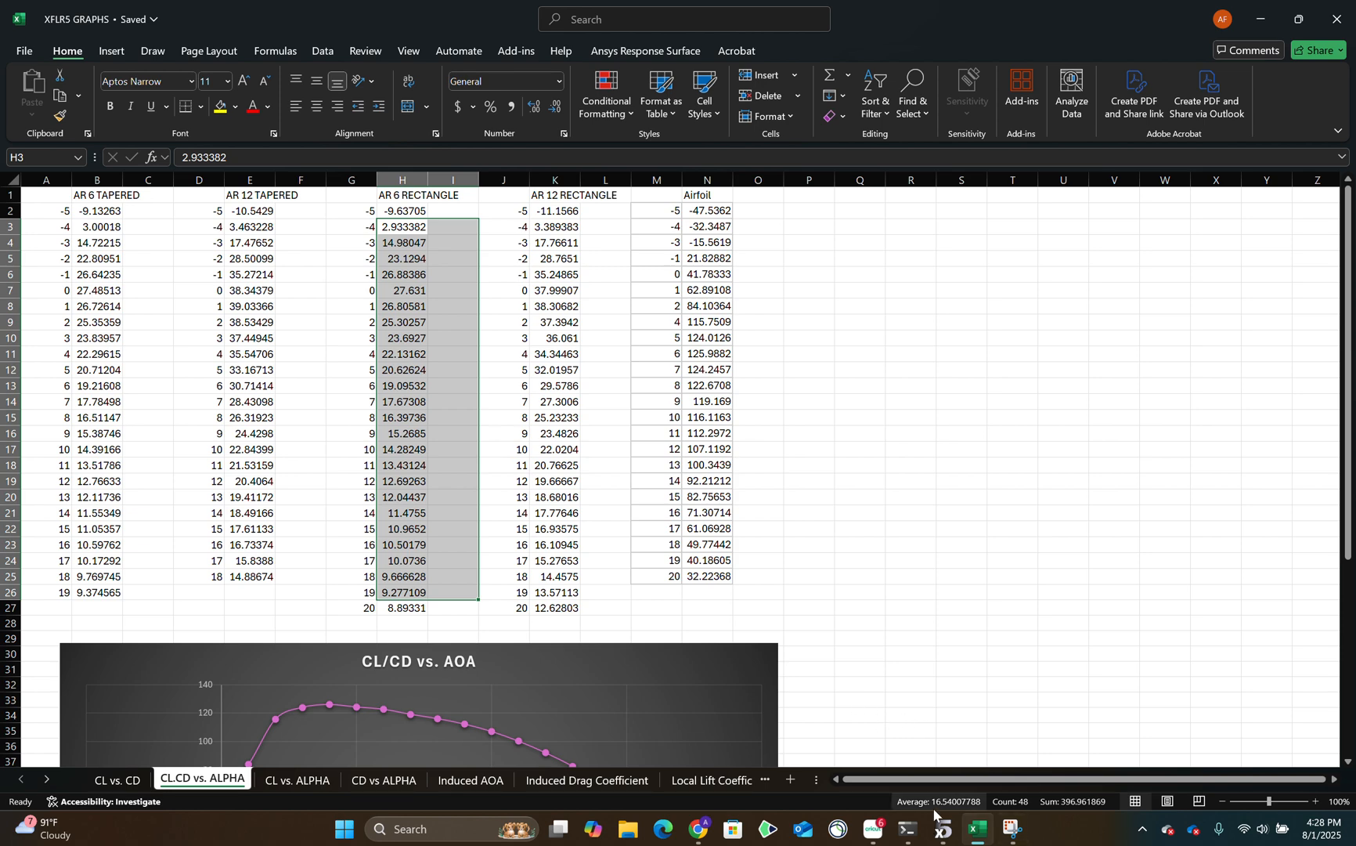
click(702, 830)
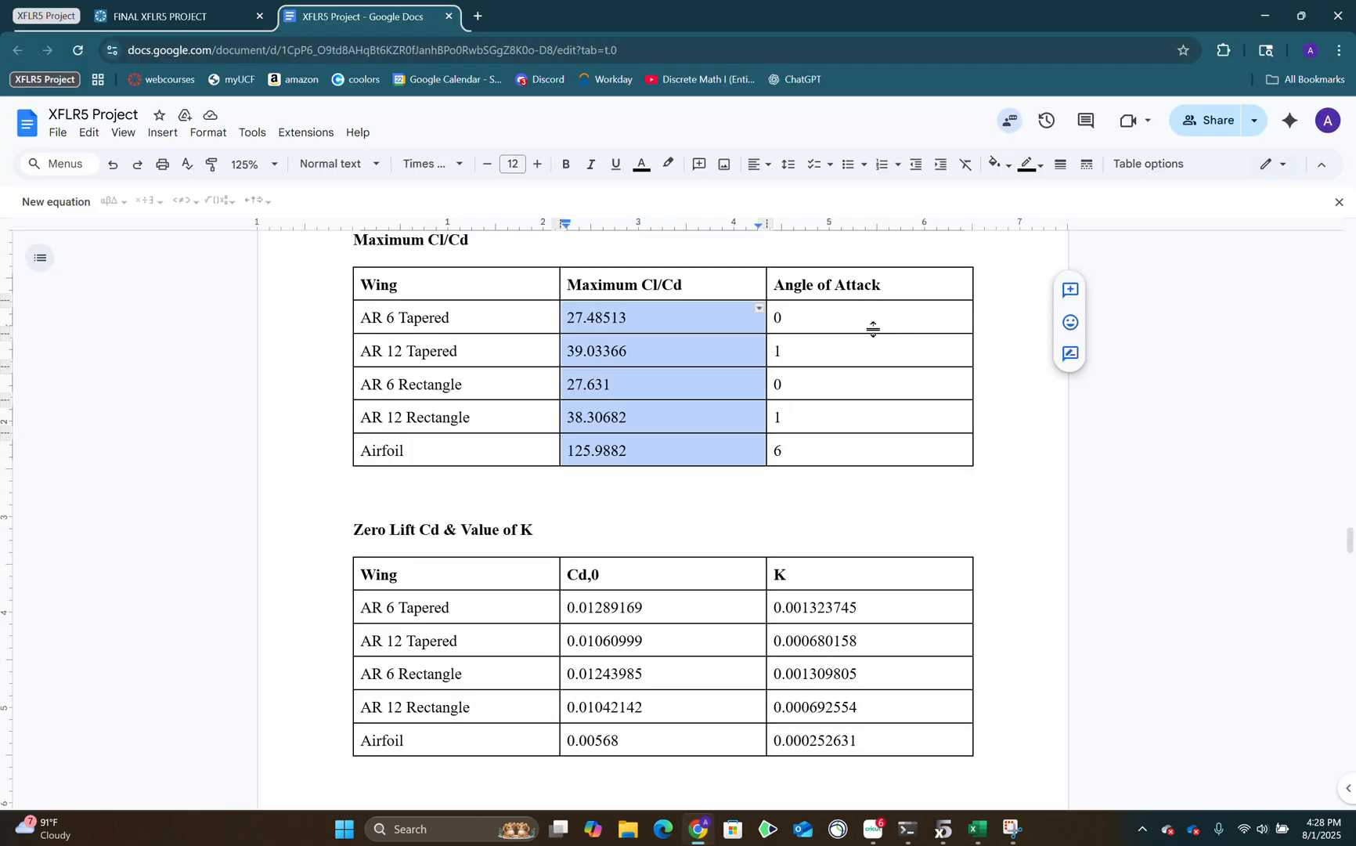
drag(873, 329, 751, 445)
click(684, 516)
View the document's Zero Lift Cd & Value of K table and the theory columns on the Excel workbook's CL vs. ALPHA sheet.
scroll(654, 427, down, 3)
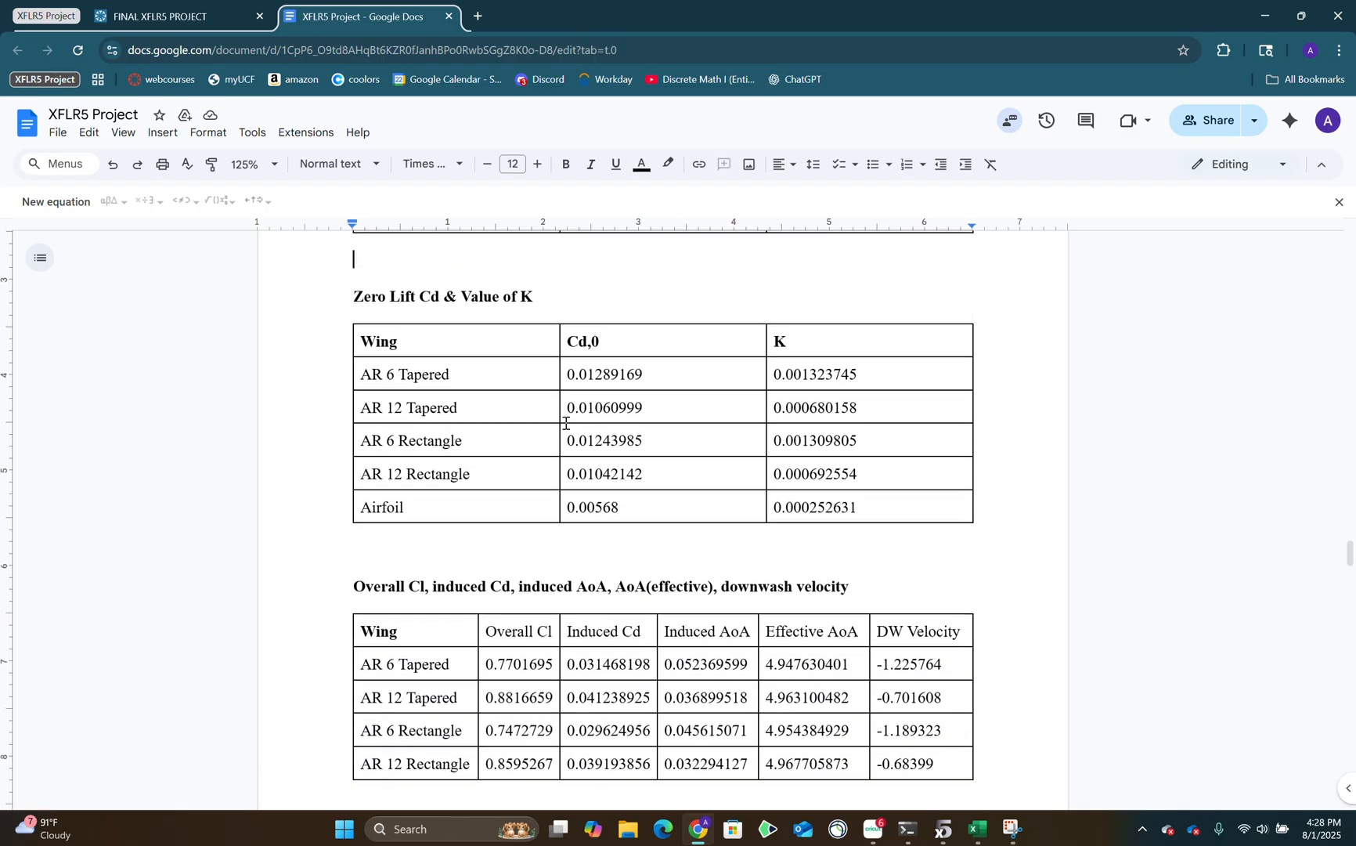
scroll(501, 422, up, 1)
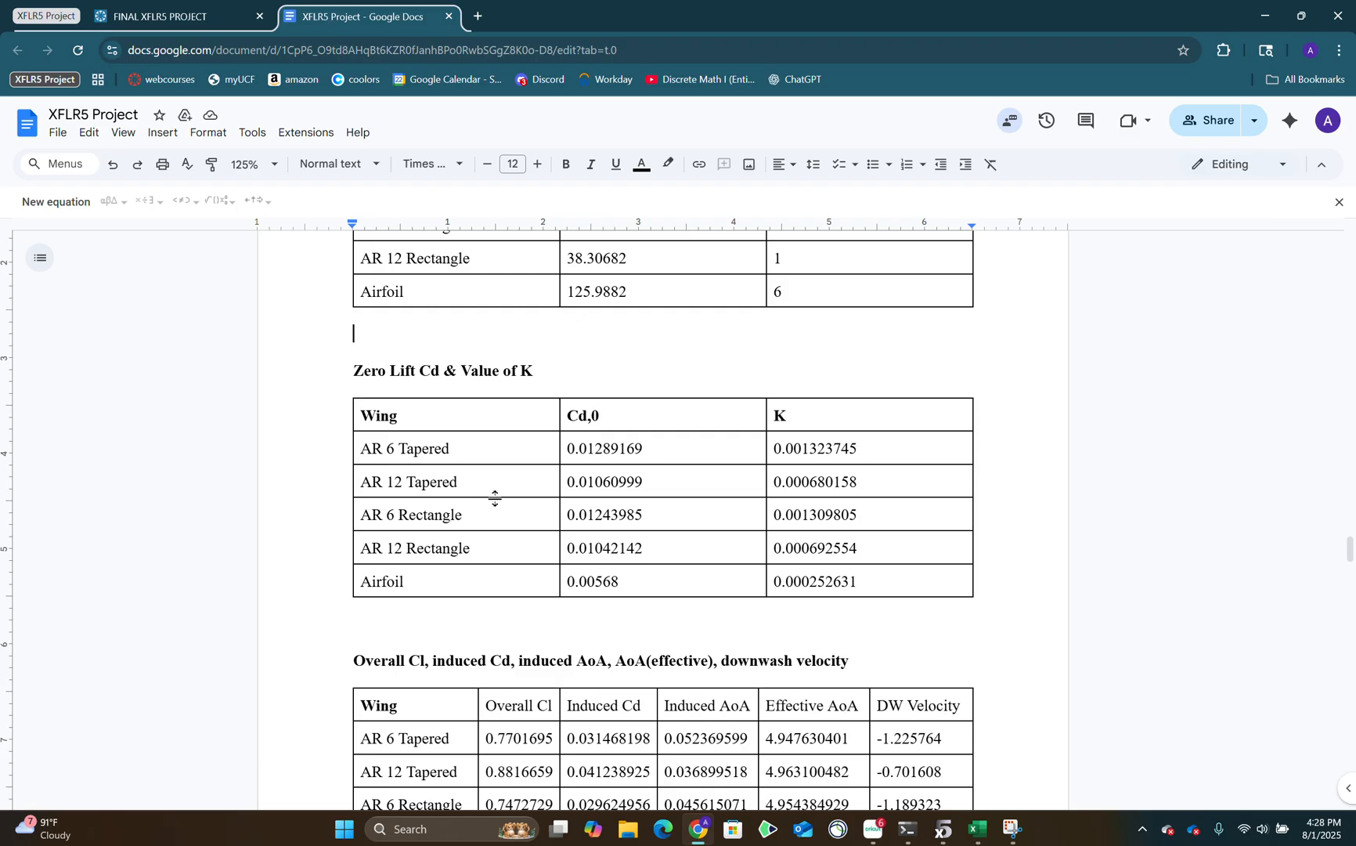
click(977, 828)
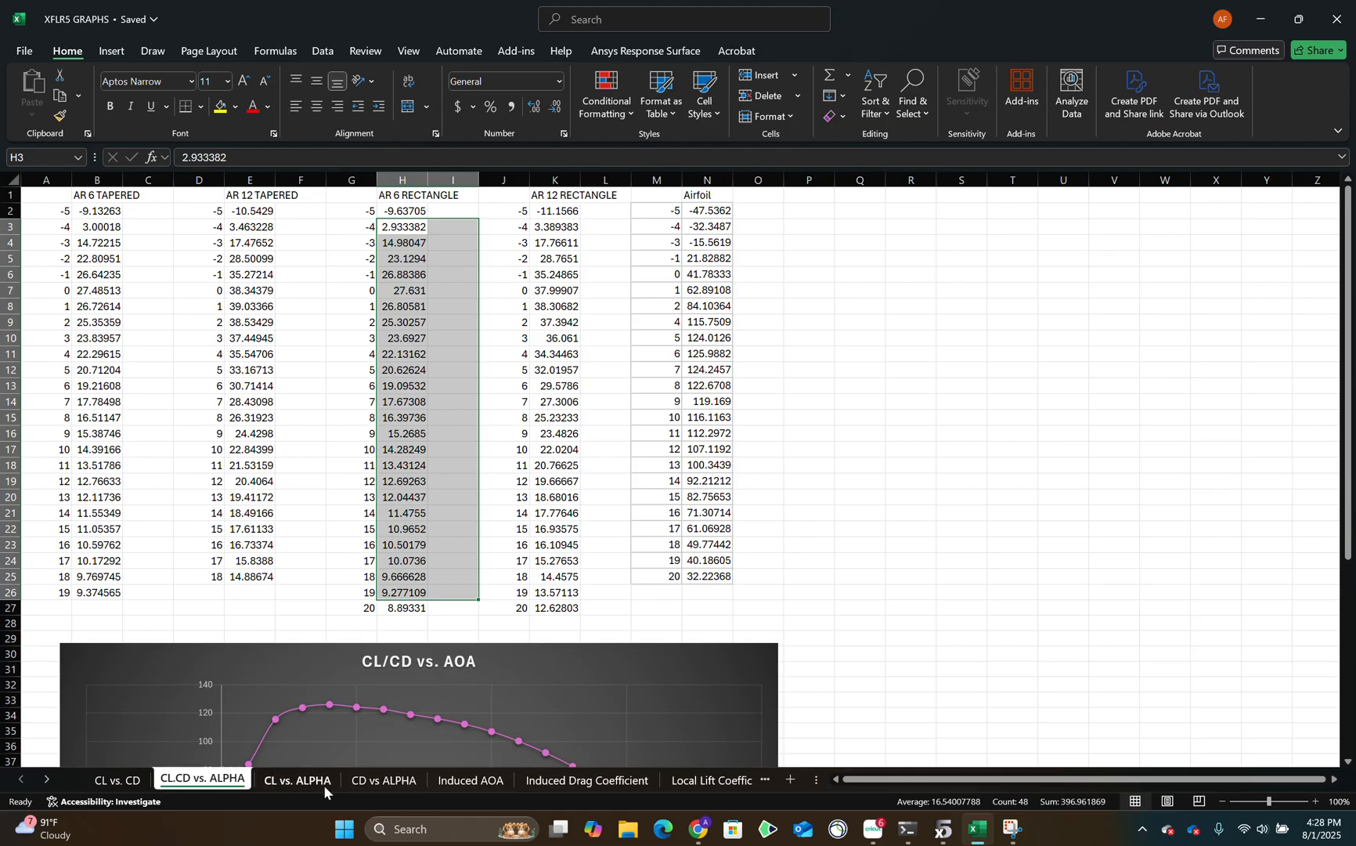
click(298, 780)
drag(1016, 780, 1178, 790)
drag(737, 446, 727, 436)
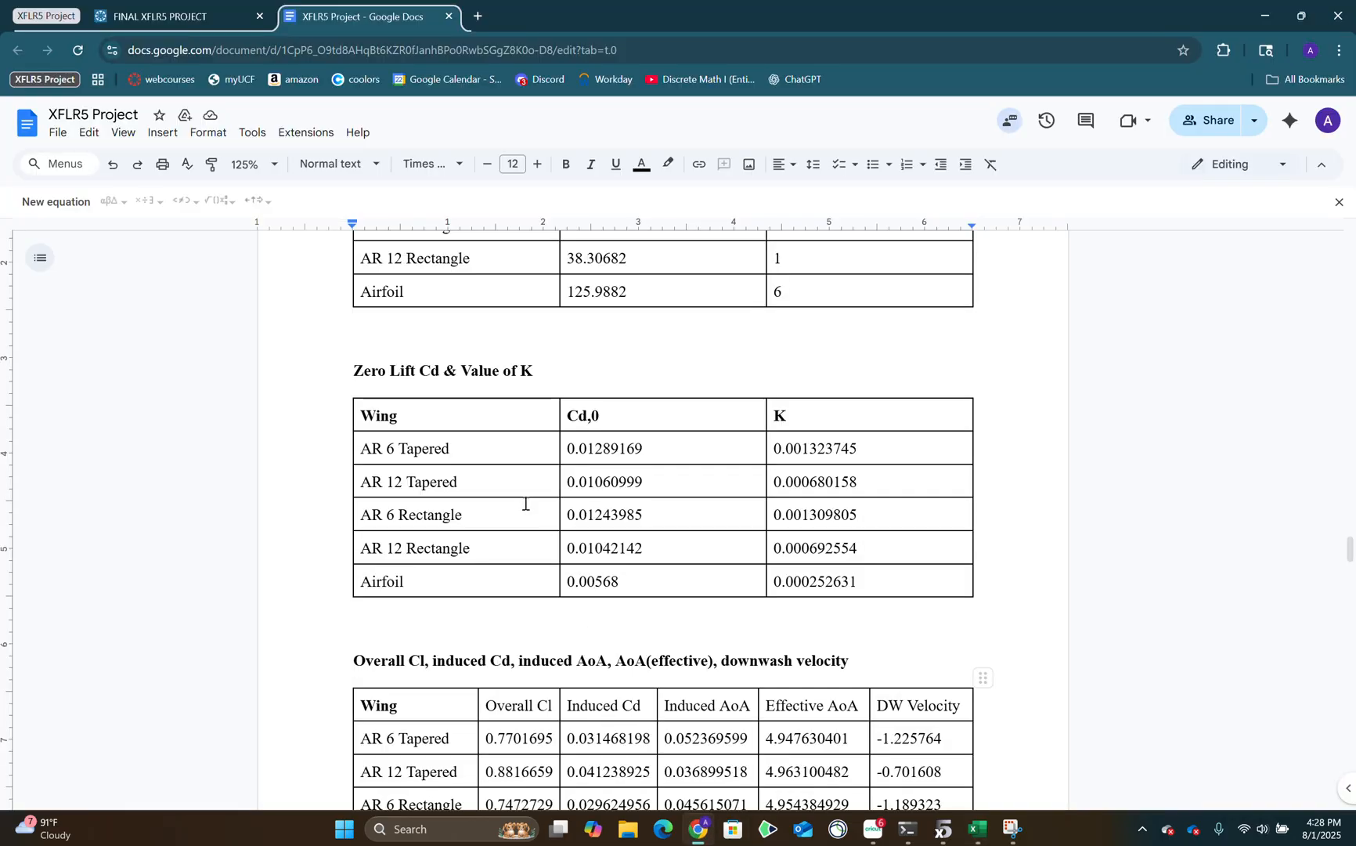
Switch back to the project document and check the Zero Lift Cd & Value of K table.
click(698, 829)
scroll(760, 565, up, 2)
scroll(955, 733, up, 5)
scroll(948, 730, down, 9)
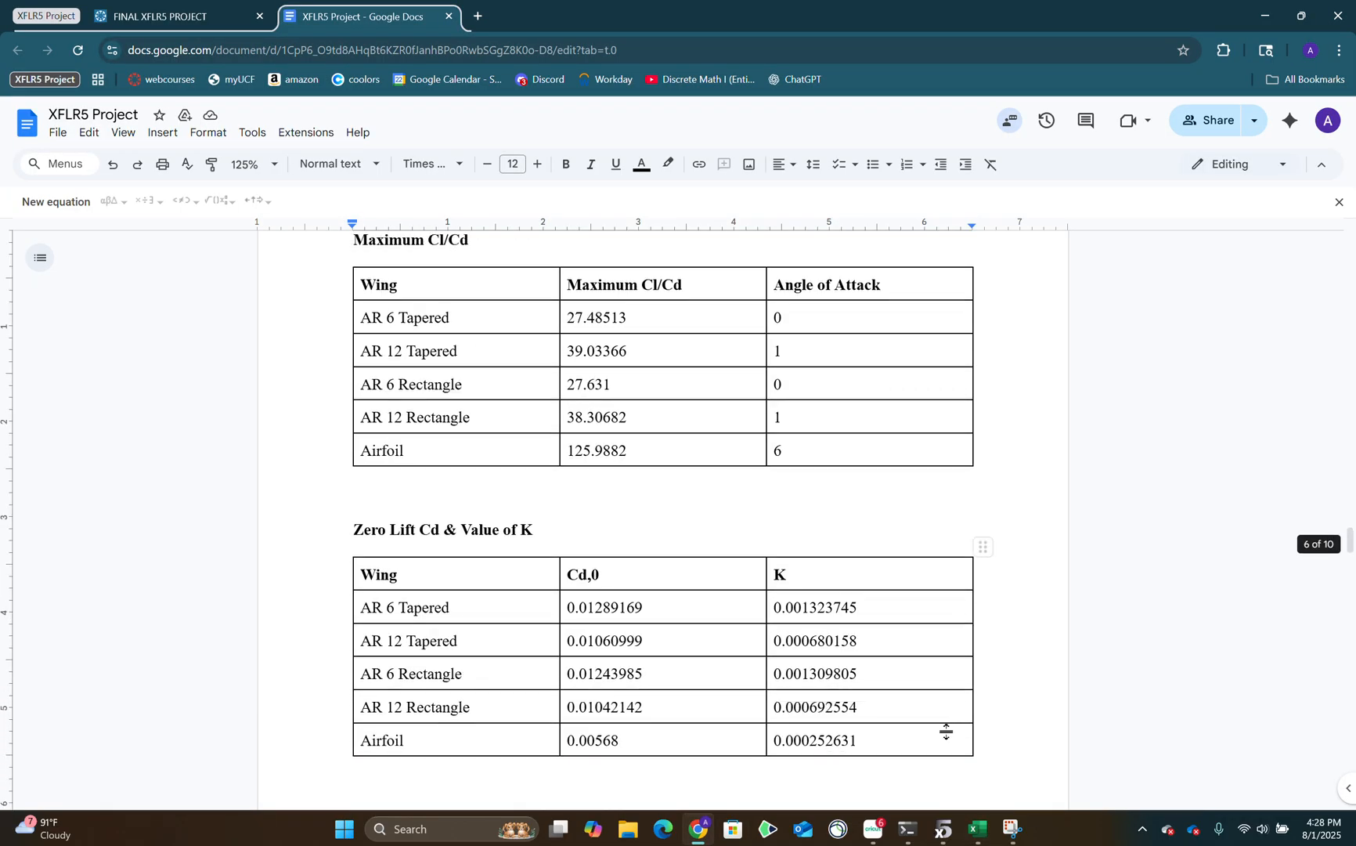
Switch to the Excel workbook and examine row 7 on the CD vs ALPHA sheet across all wings and the airfoil.
click(965, 836)
drag(1026, 783, 823, 790)
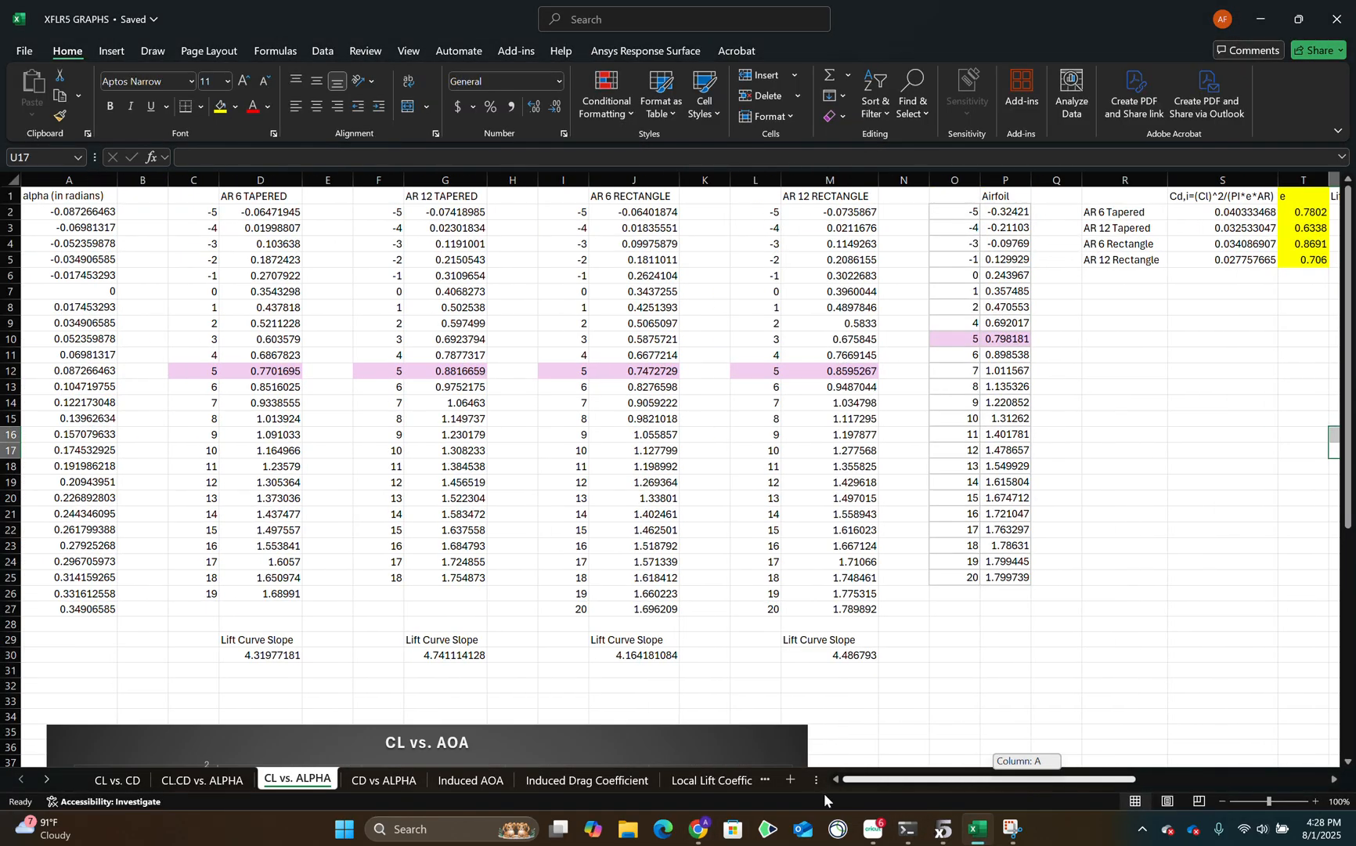
click(117, 780)
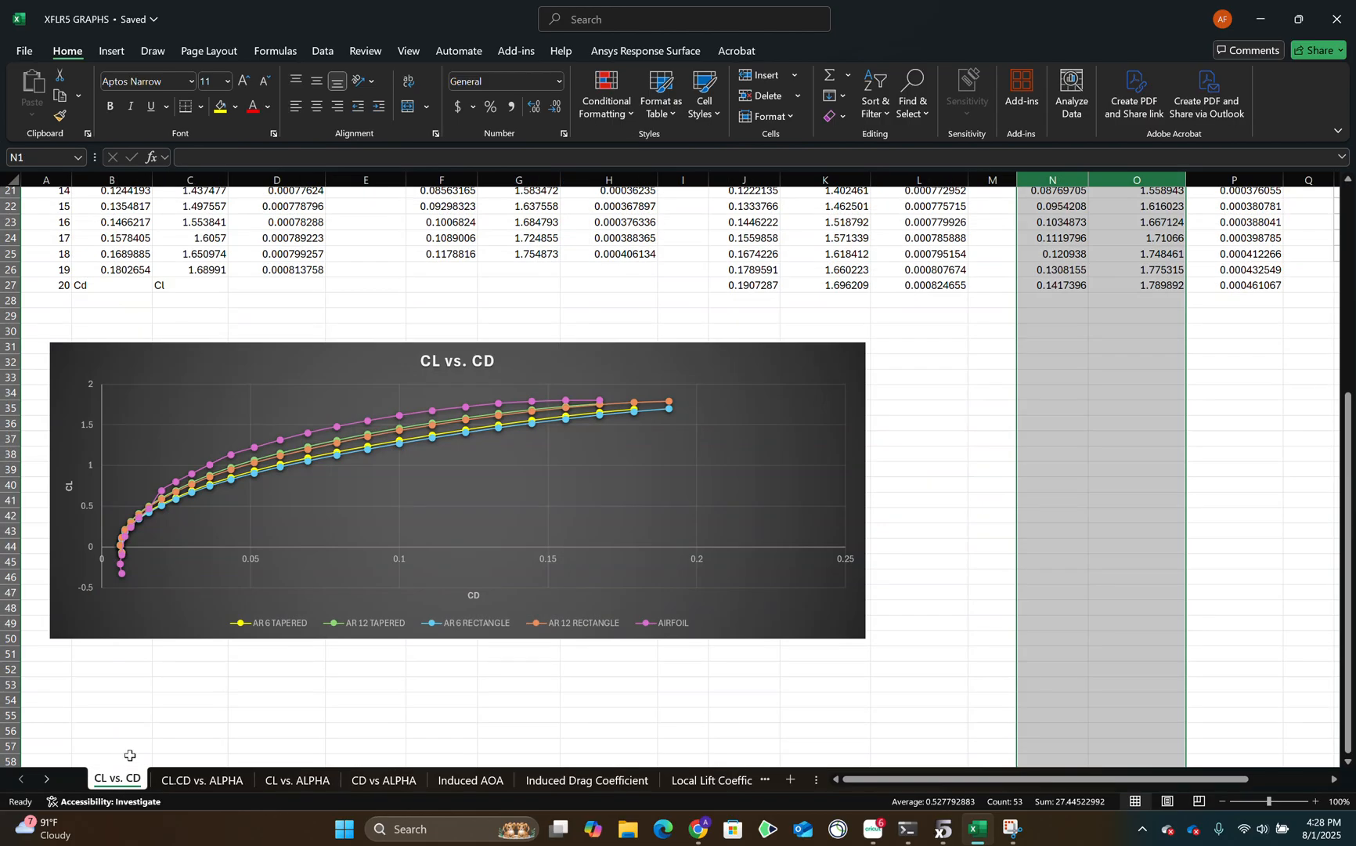
click(385, 780)
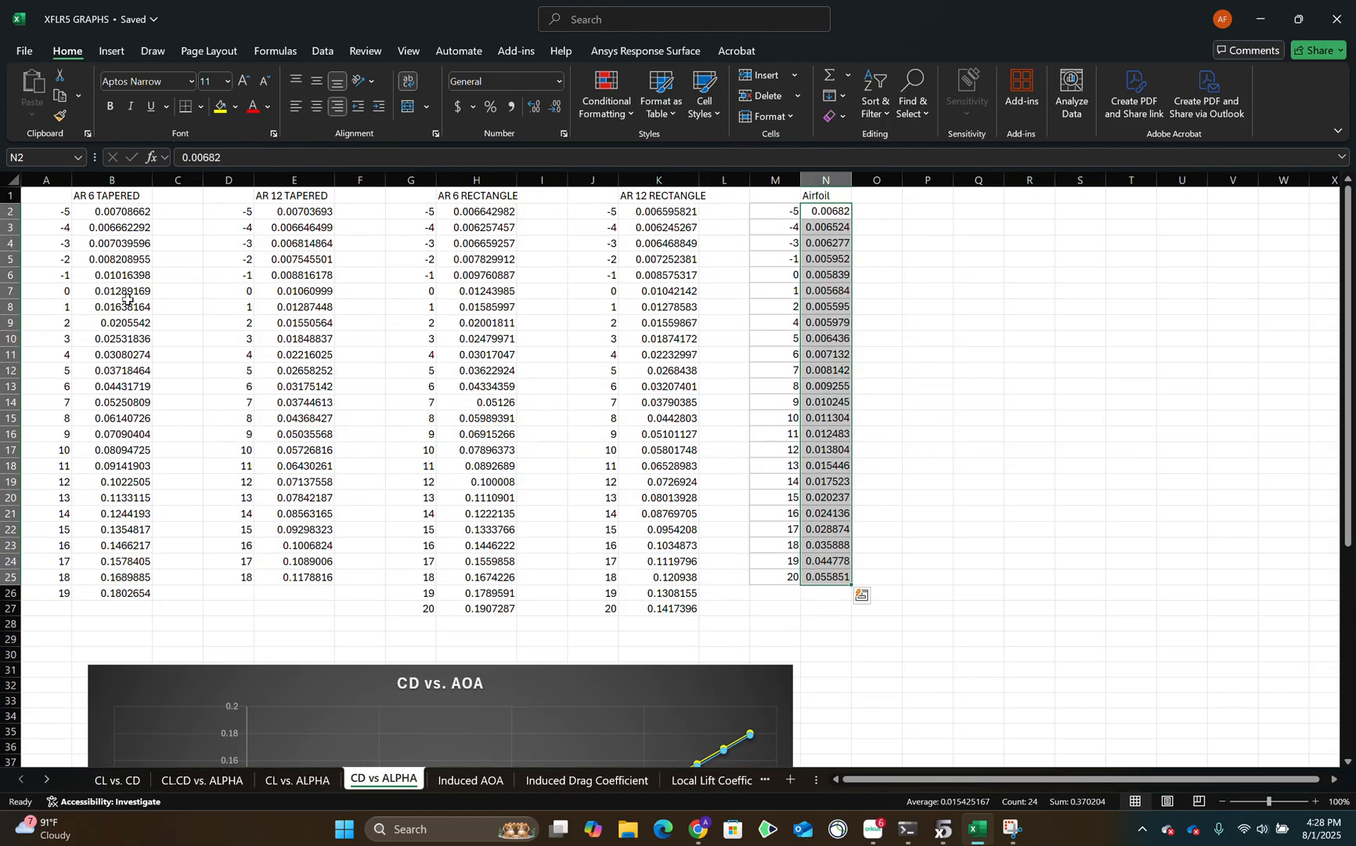
drag(132, 289, 838, 292)
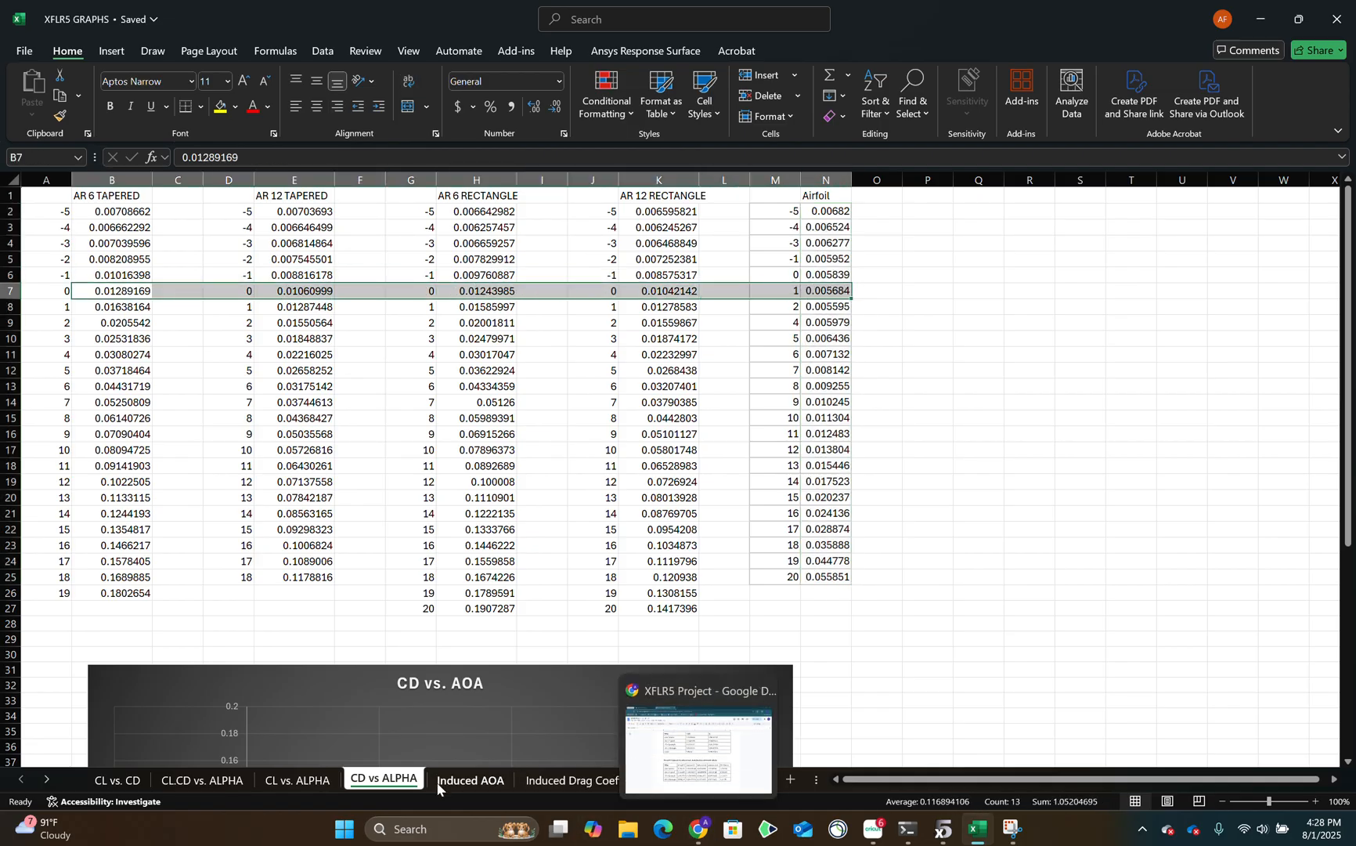
View the theory columns on the CL vs. ALPHA sheet and return to the project document's Zero Lift Cd & Value of K table.
click(285, 781)
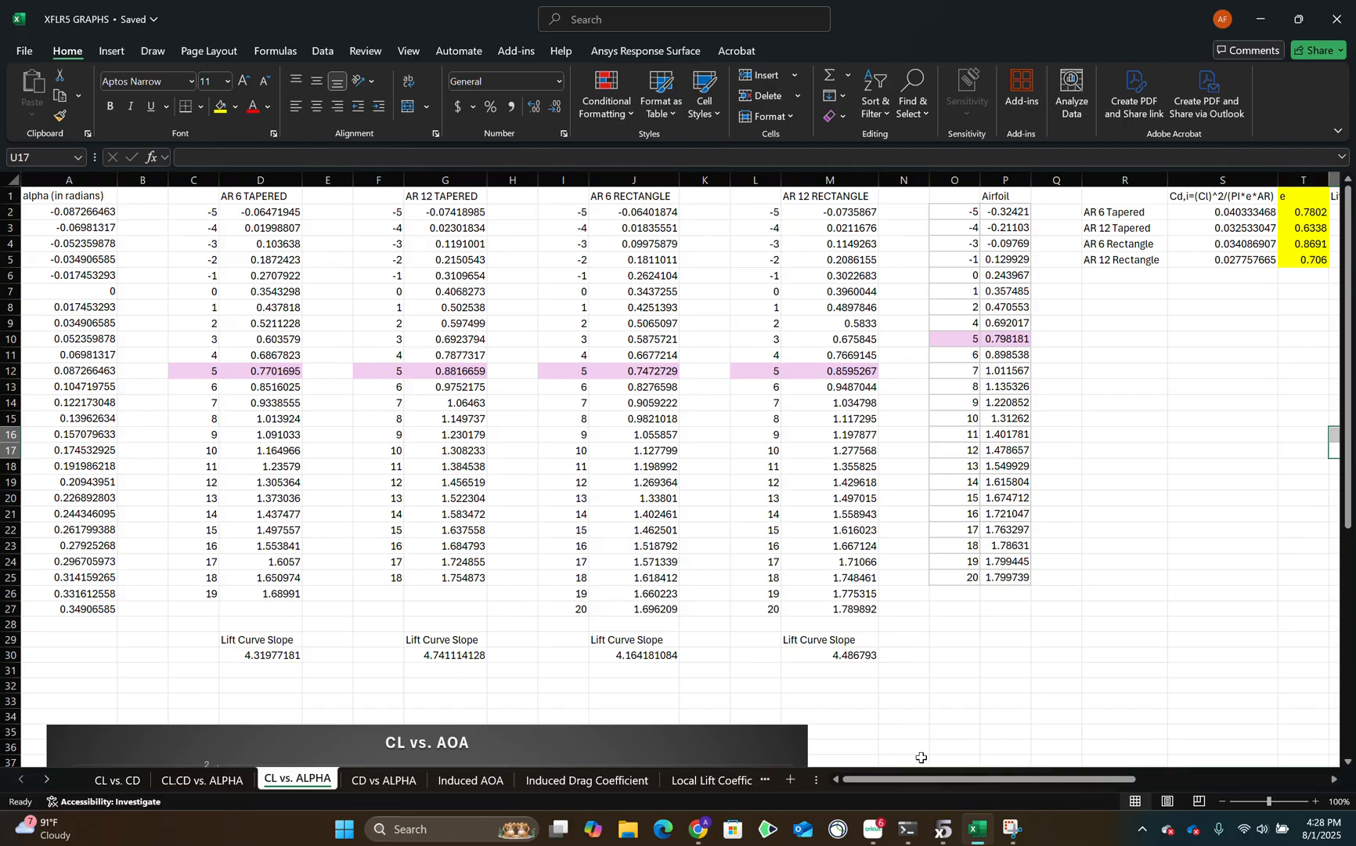
drag(922, 778, 1134, 744)
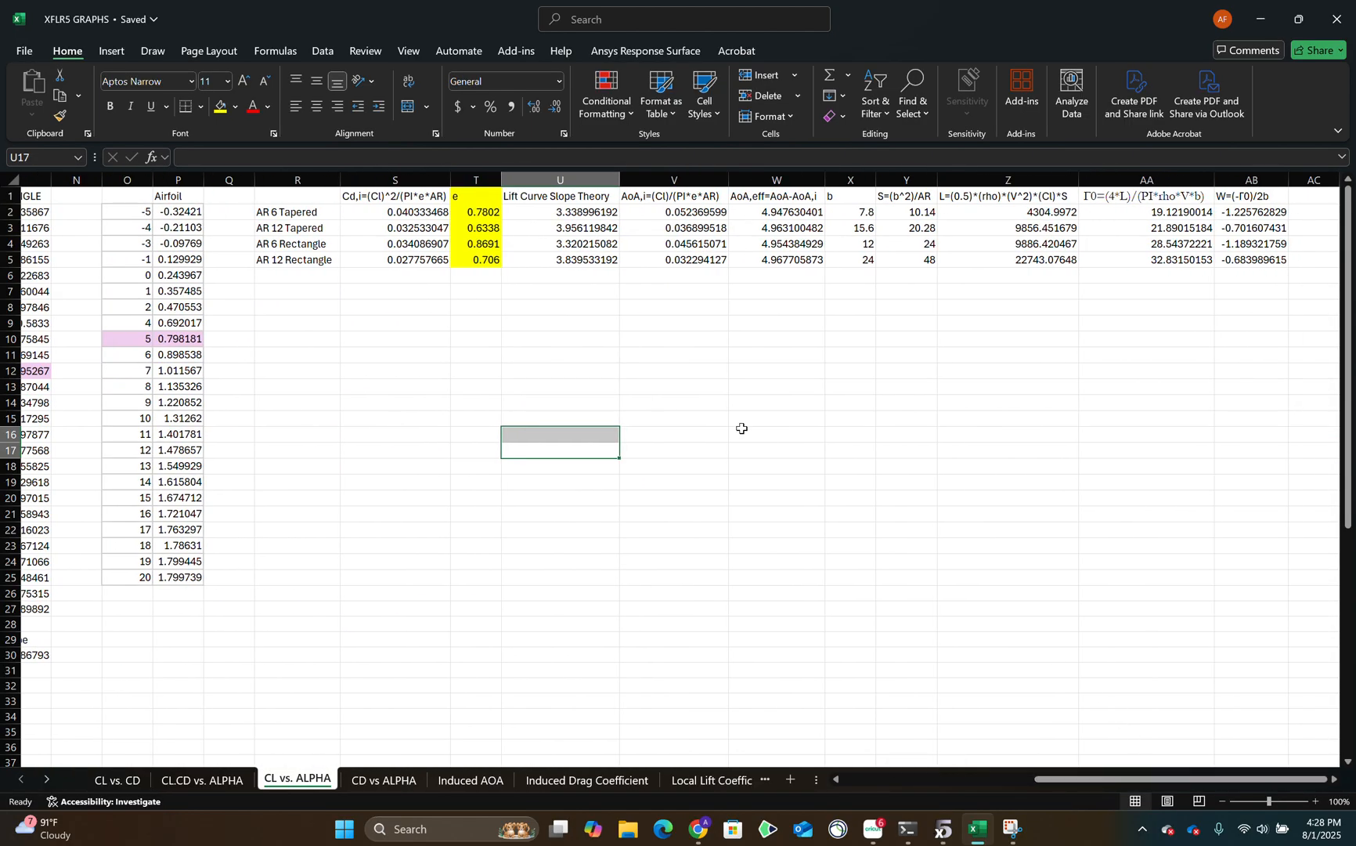
click(699, 828)
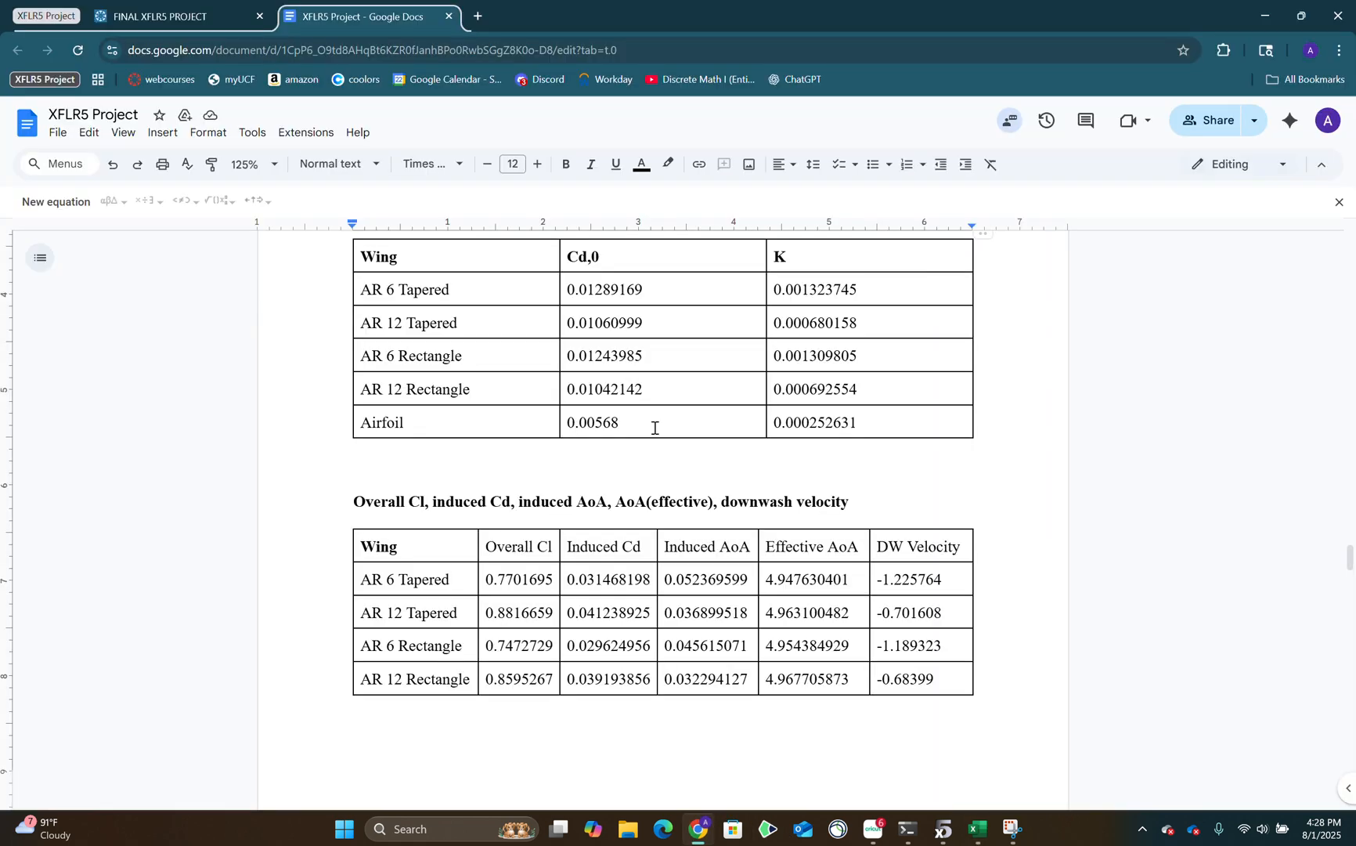
Switch to the Excel workbook and examine the K=(Cd*Cd,0)/Cl^2 column and the zero-degree row for all wings on the CL vs. CD sheet.
click(977, 828)
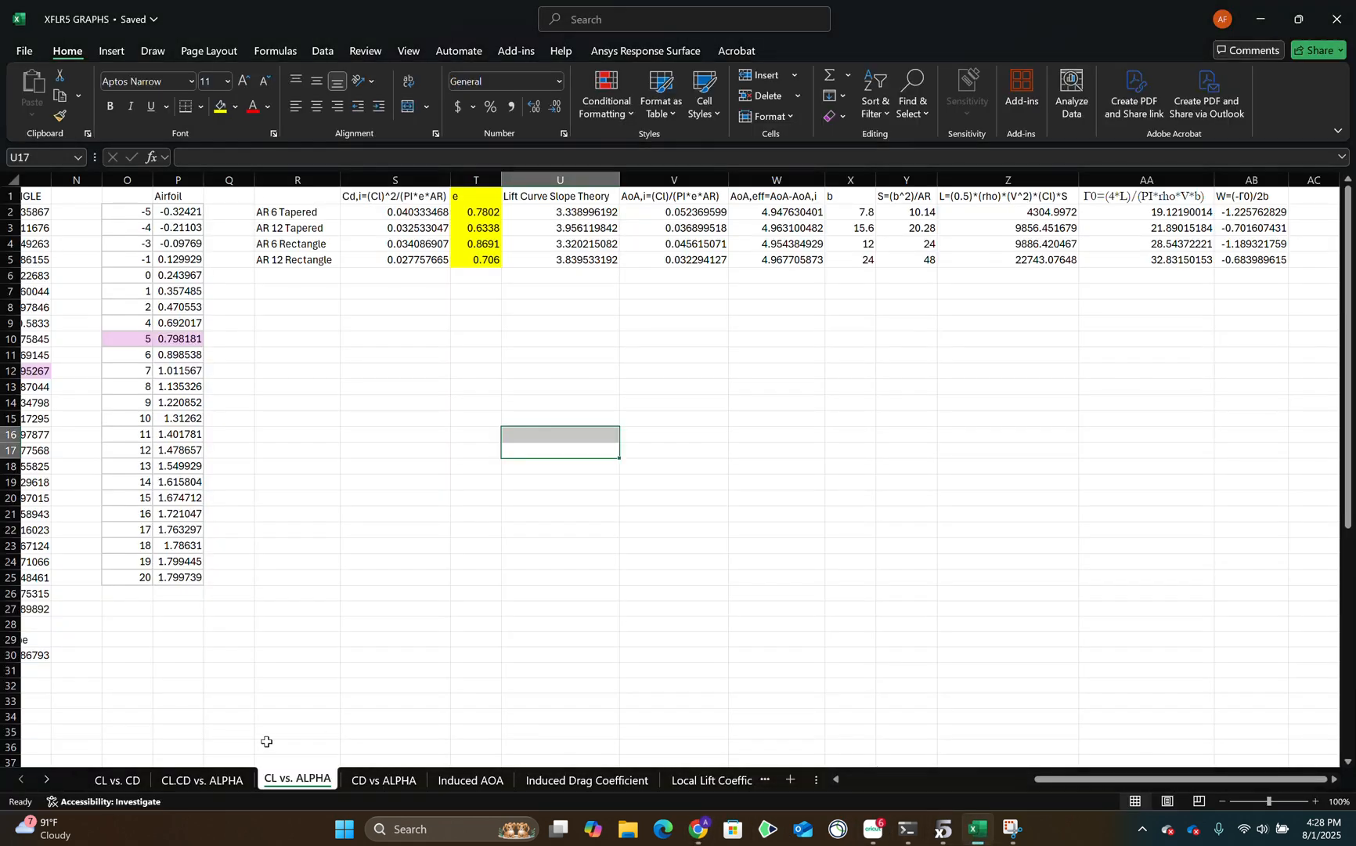
click(384, 779)
click(112, 780)
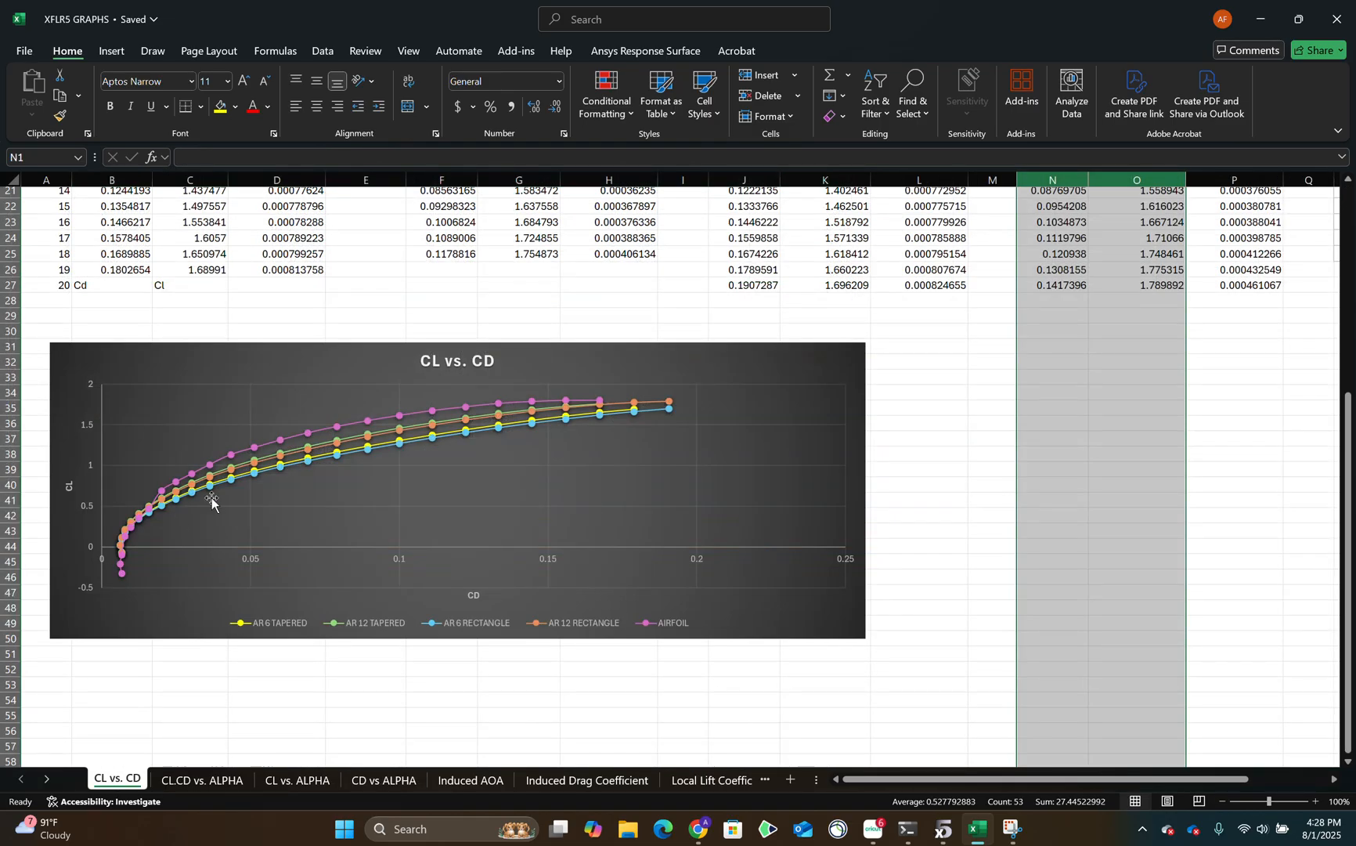
scroll(599, 662, up, 7)
click(811, 558)
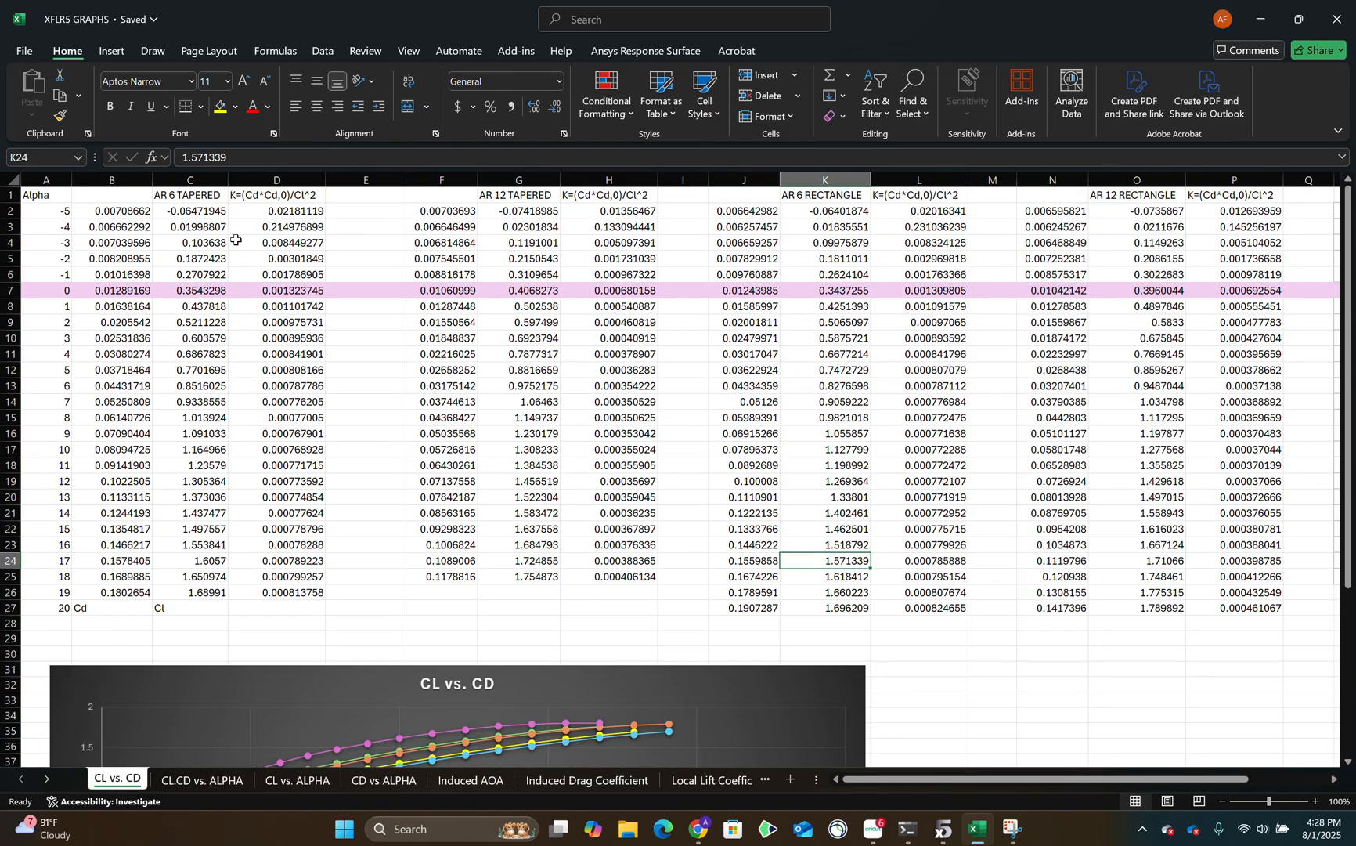
drag(253, 195, 270, 581)
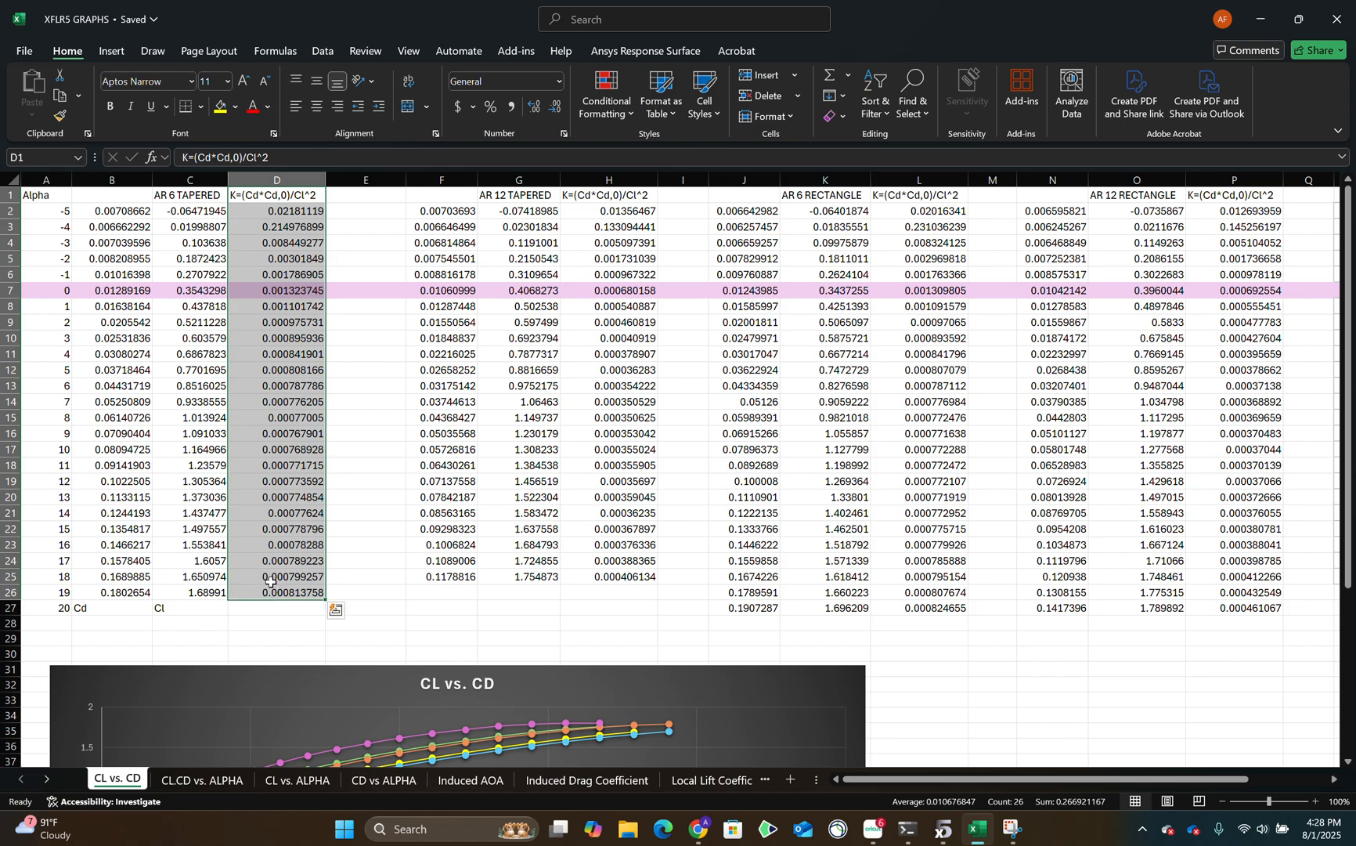
click(282, 195)
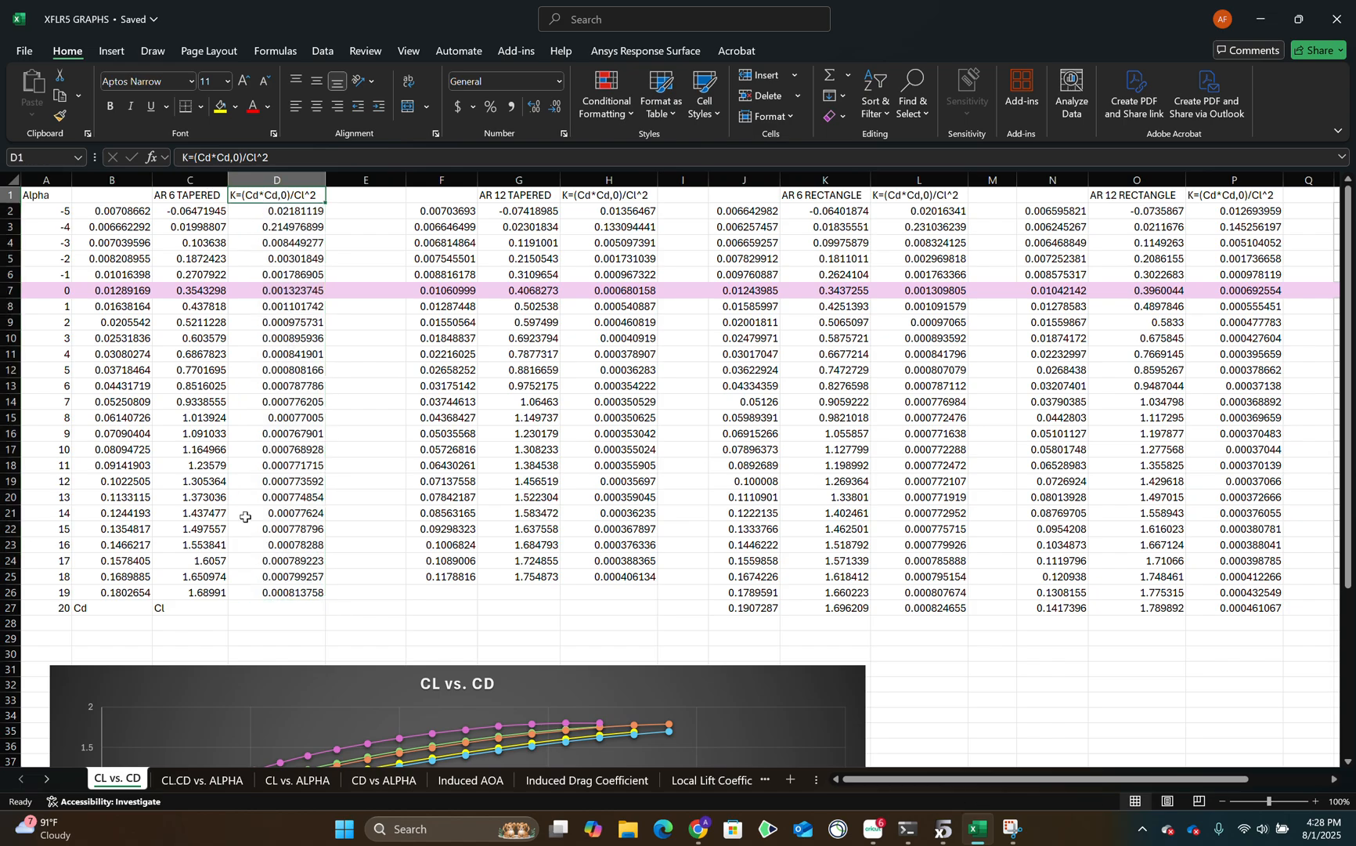
drag(97, 293, 1247, 290)
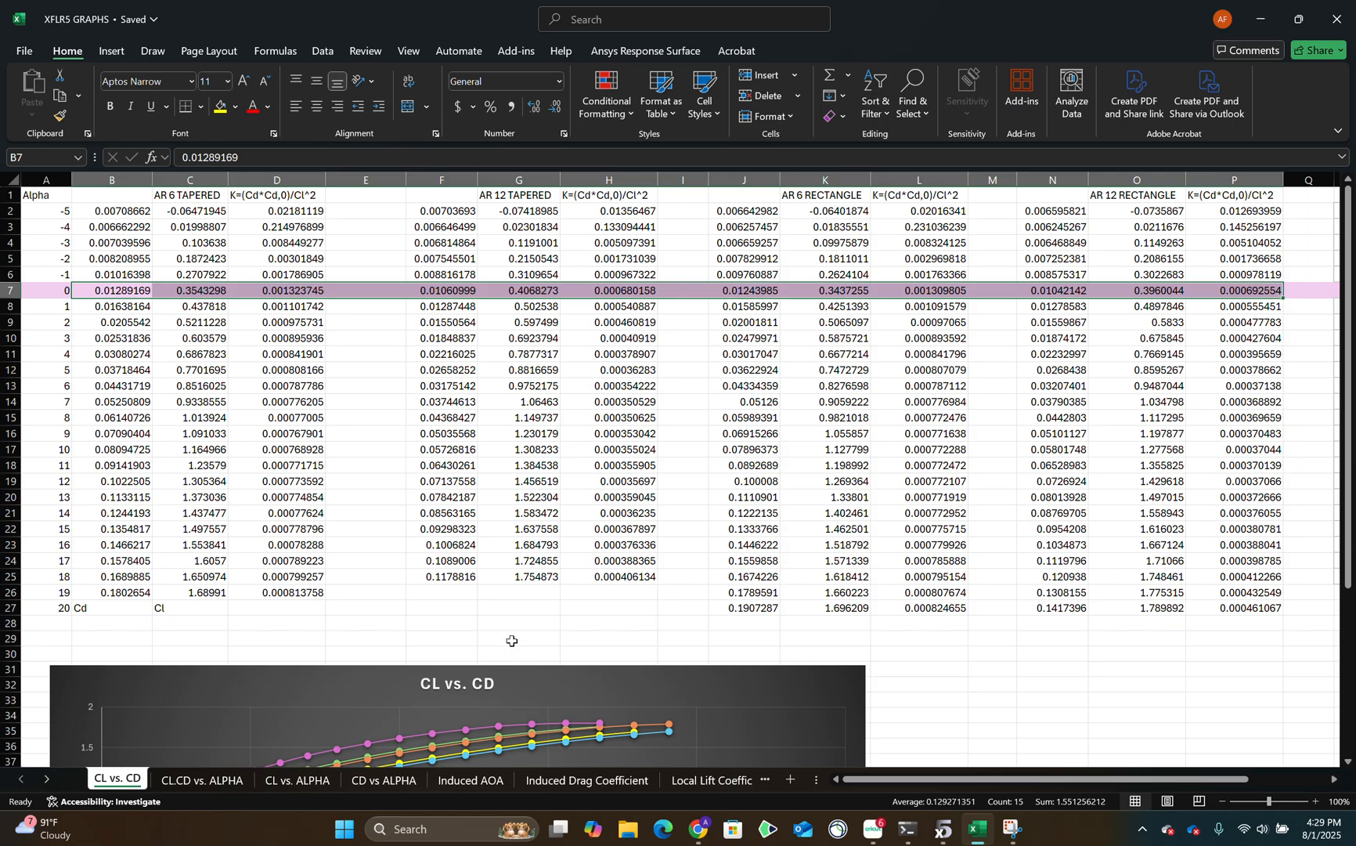
Switch to the project document and look over the Zero Lift Cd & Value of K and overall Cl and downwash velocity tables.
click(689, 834)
scroll(452, 470, up, 3)
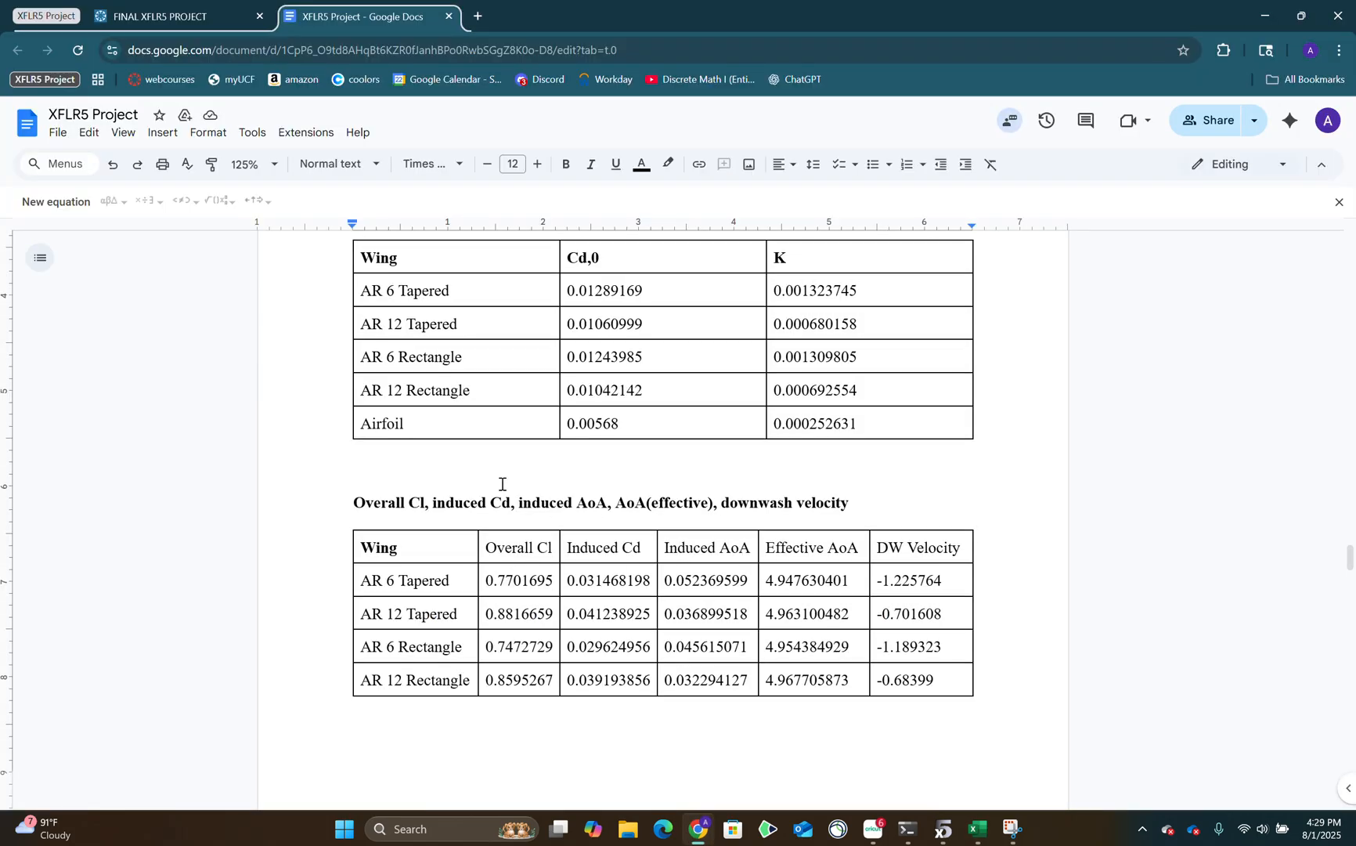
drag(442, 493, 838, 657)
scroll(878, 497, down, 3)
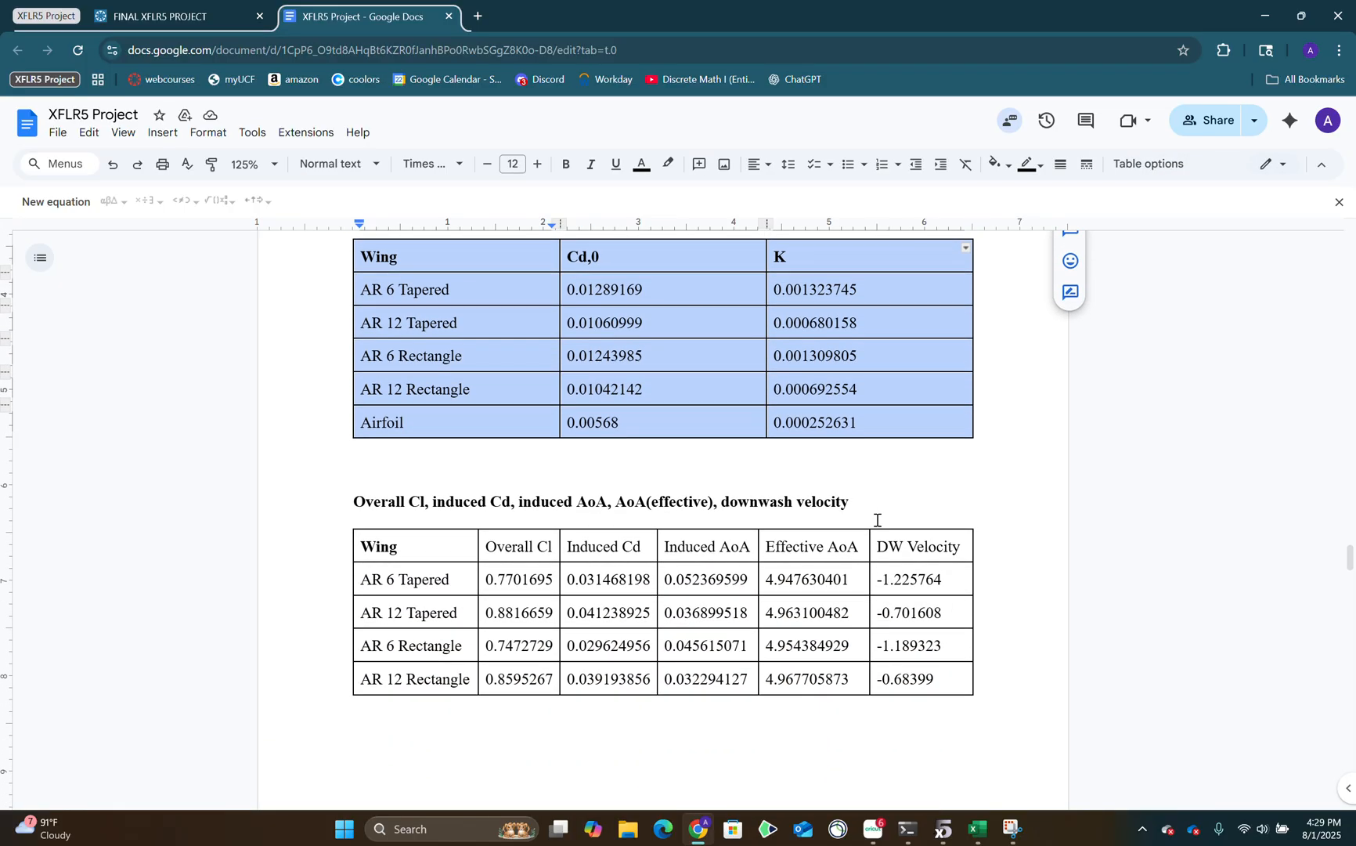
click(878, 690)
scroll(878, 690, down, 2)
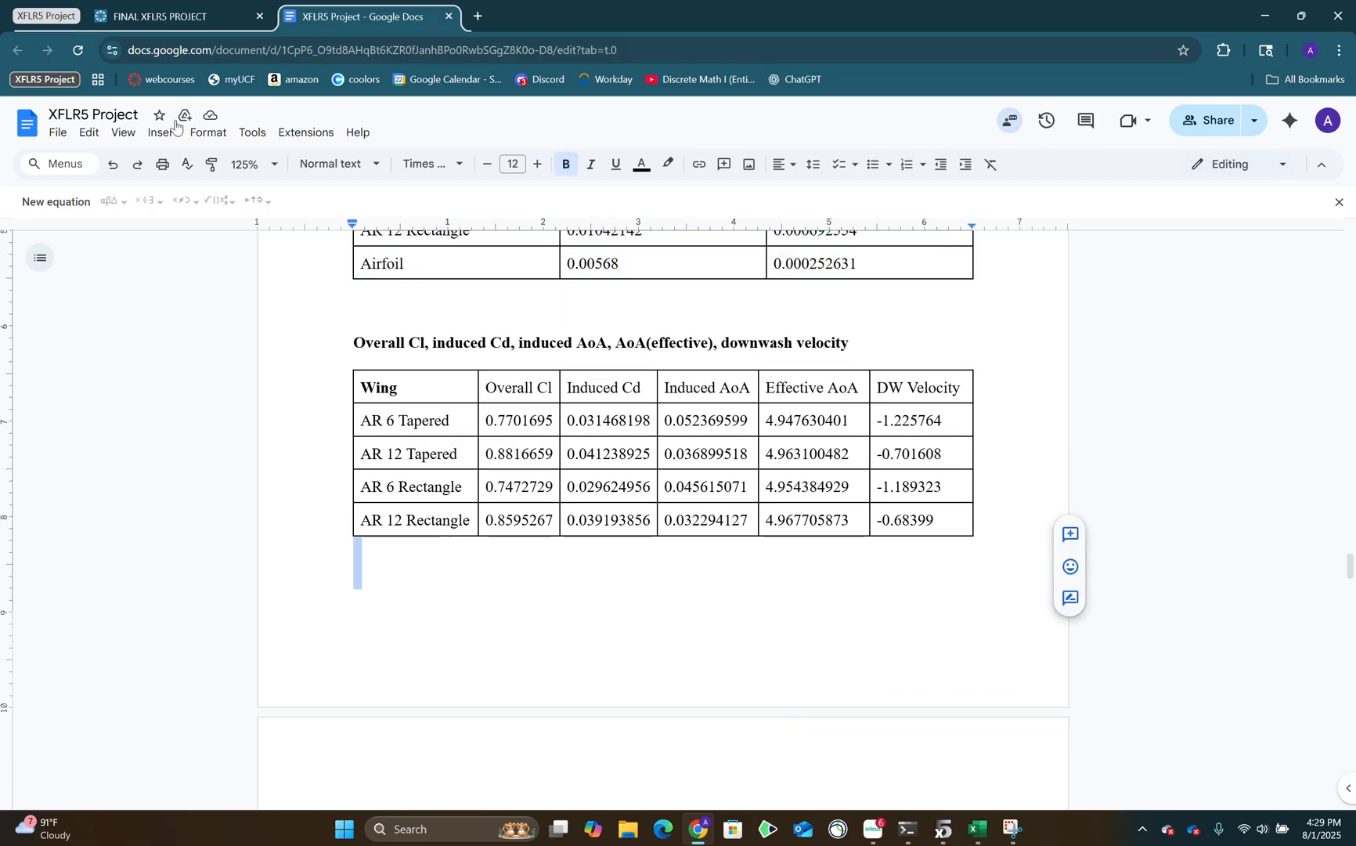
Open the FINAL XFLR5 PROJECT assignment and read the requirement on induced drag, induced and effective angles of attack and downwash velocity.
click(153, 16)
scroll(587, 501, down, 8)
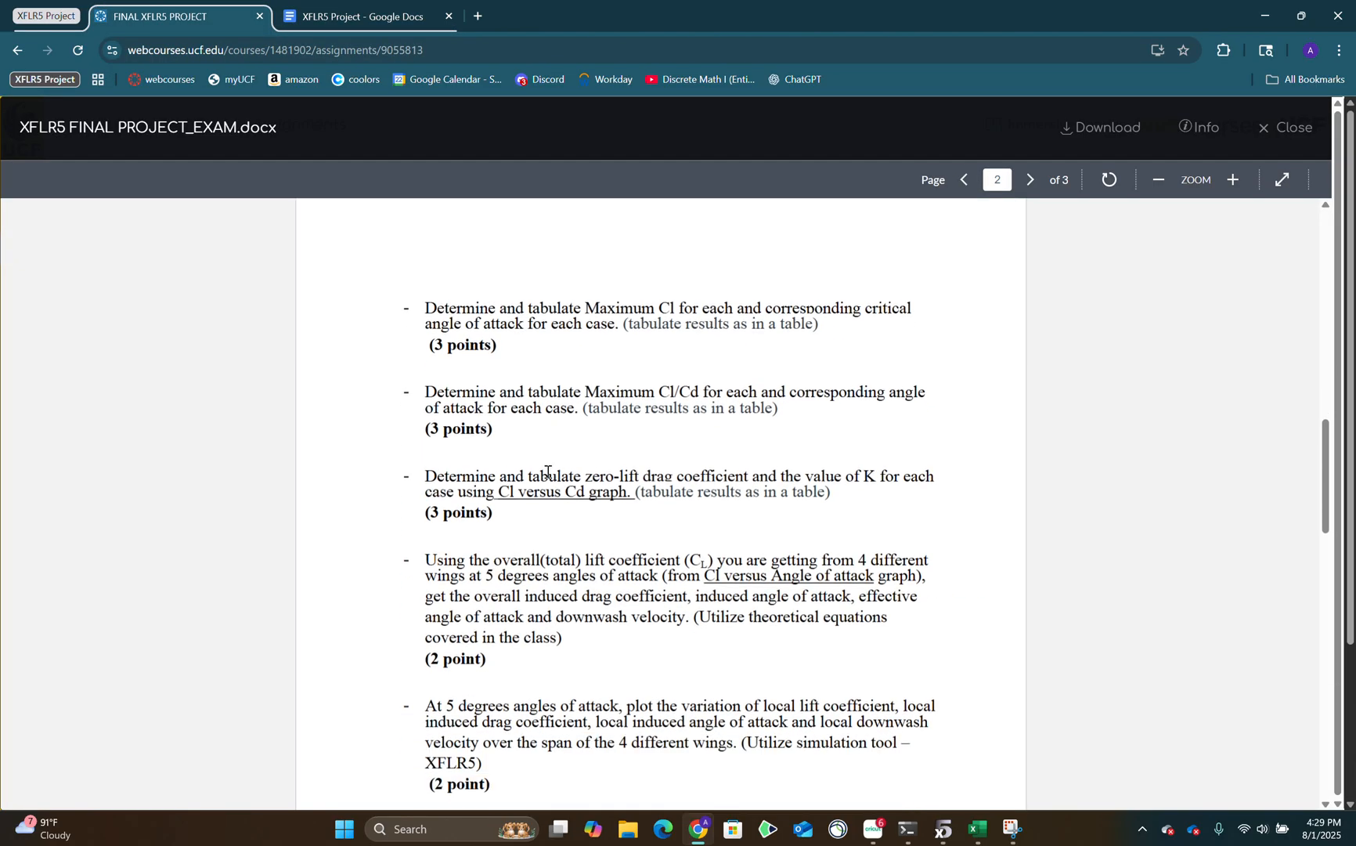
scroll(547, 471, down, 3)
scroll(617, 402, up, 1)
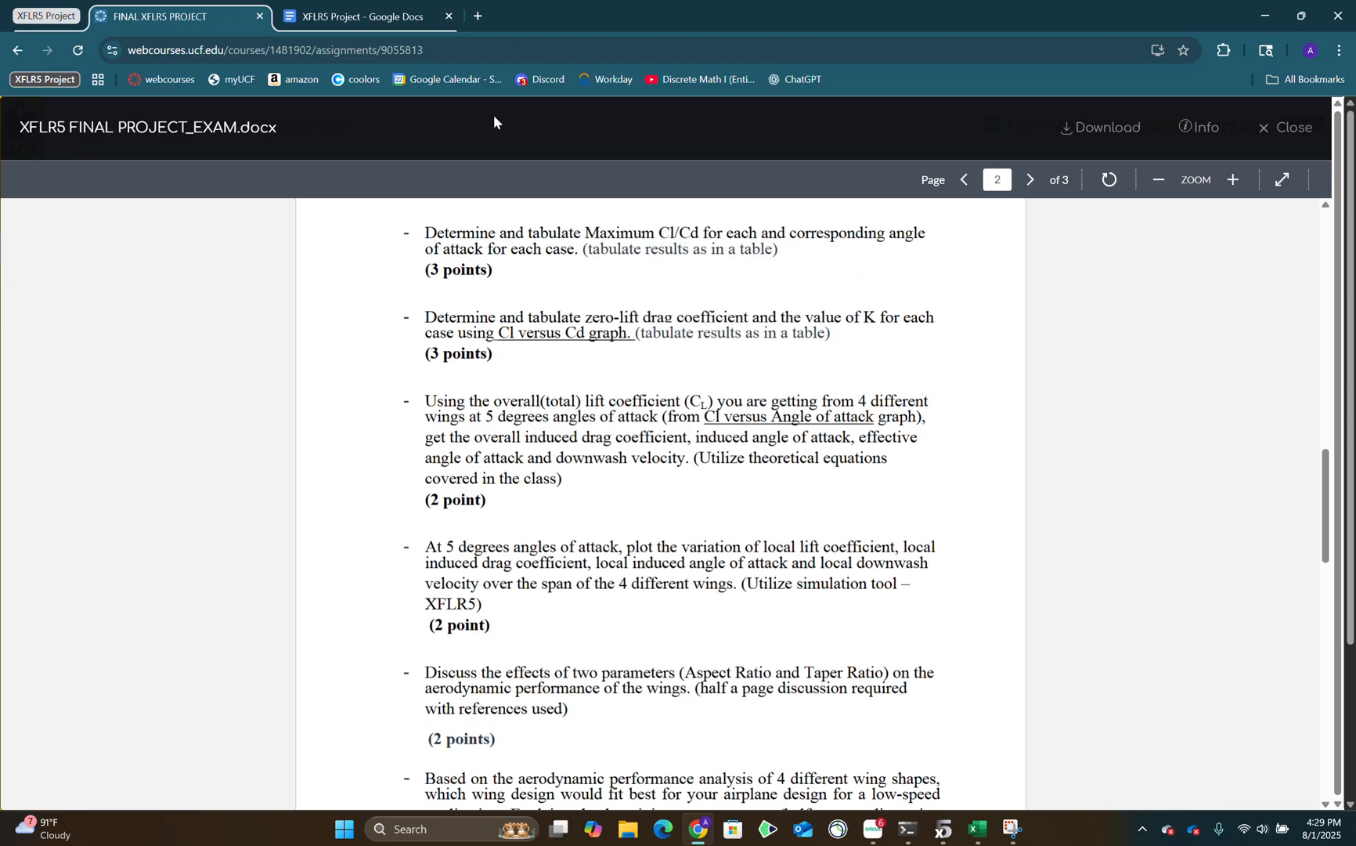
Return to the project document and review the Overall Cl, Induced Cd, Induced AoA, Effective AoA and DW Velocity columns.
click(329, 9)
click(532, 382)
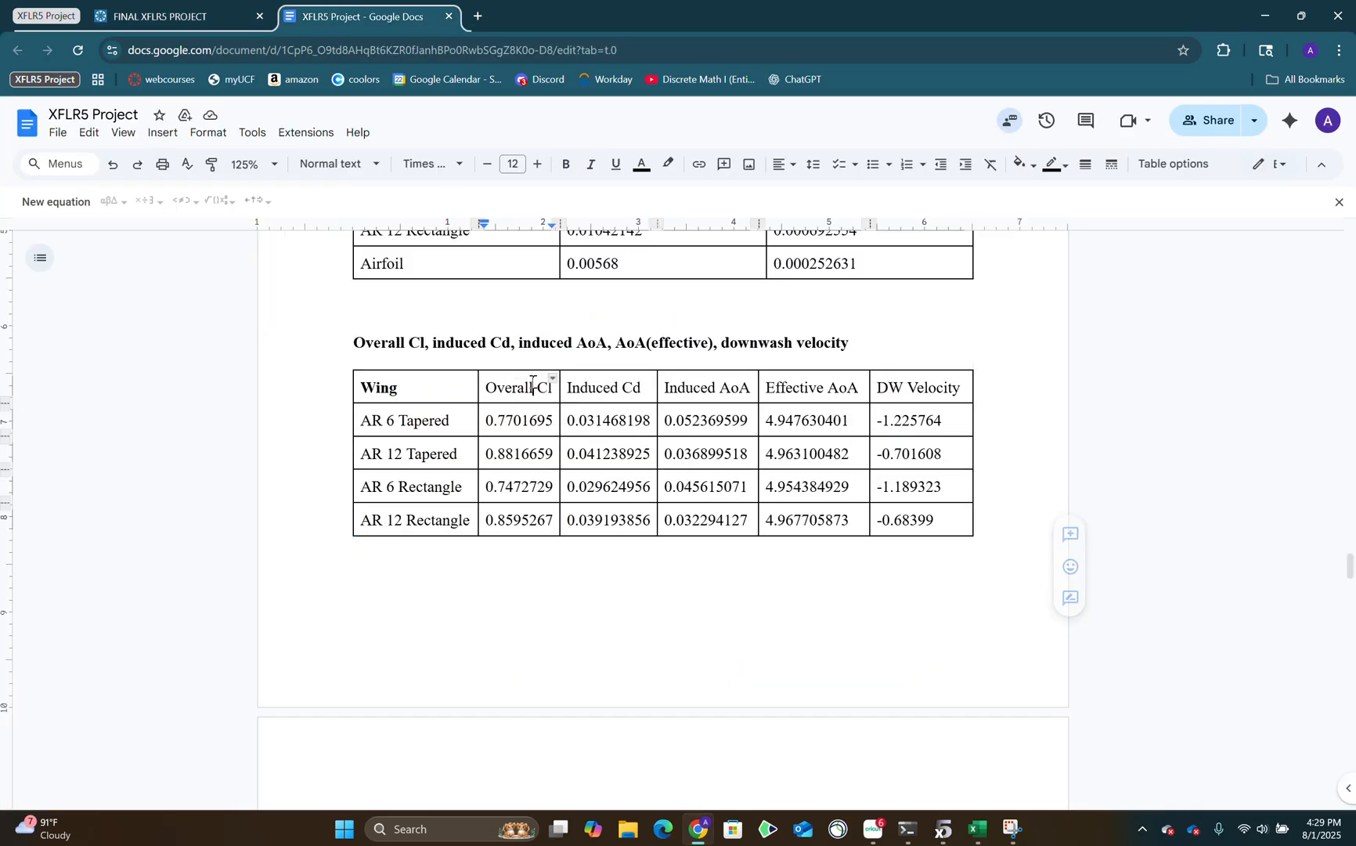
click(610, 385)
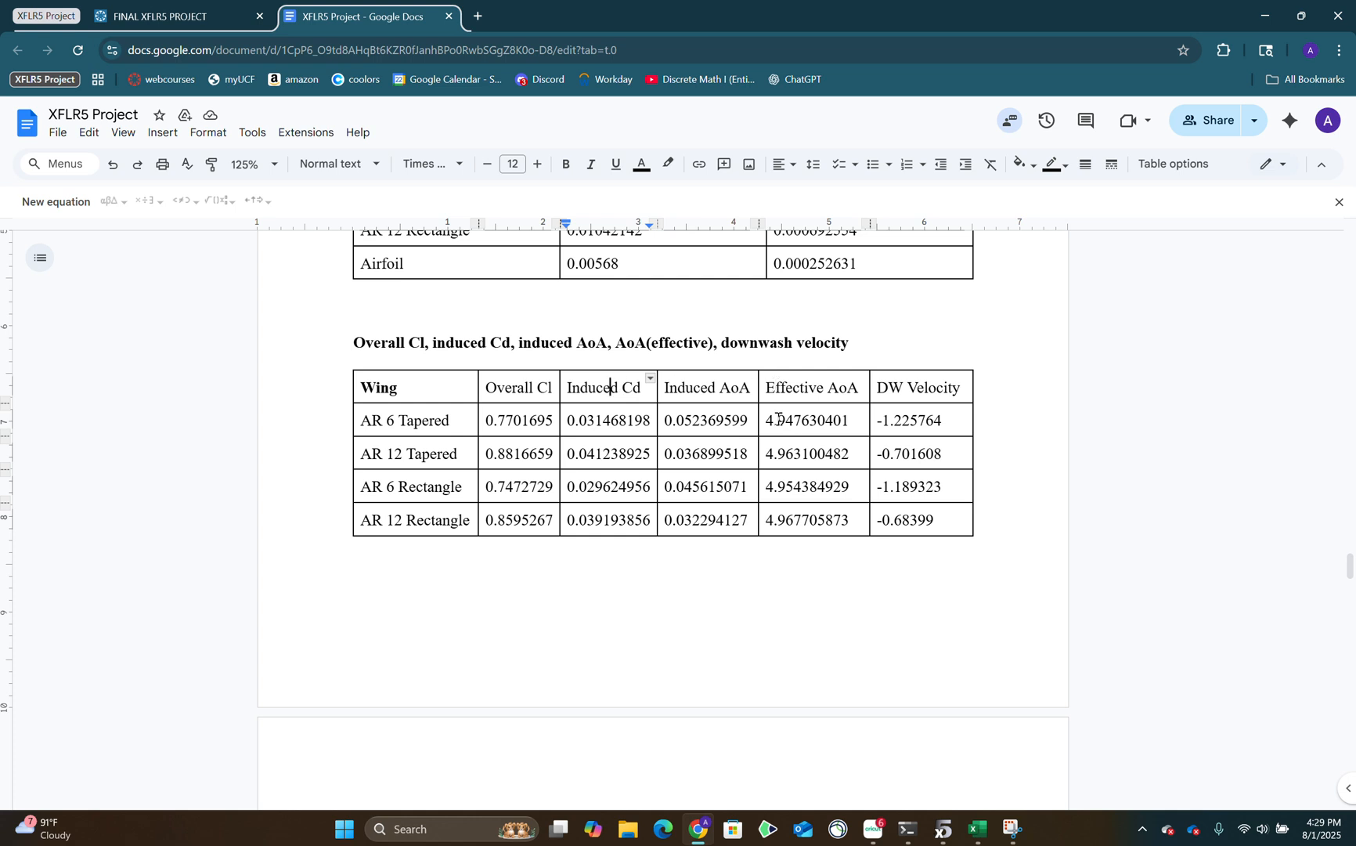
click(726, 392)
click(823, 388)
click(940, 388)
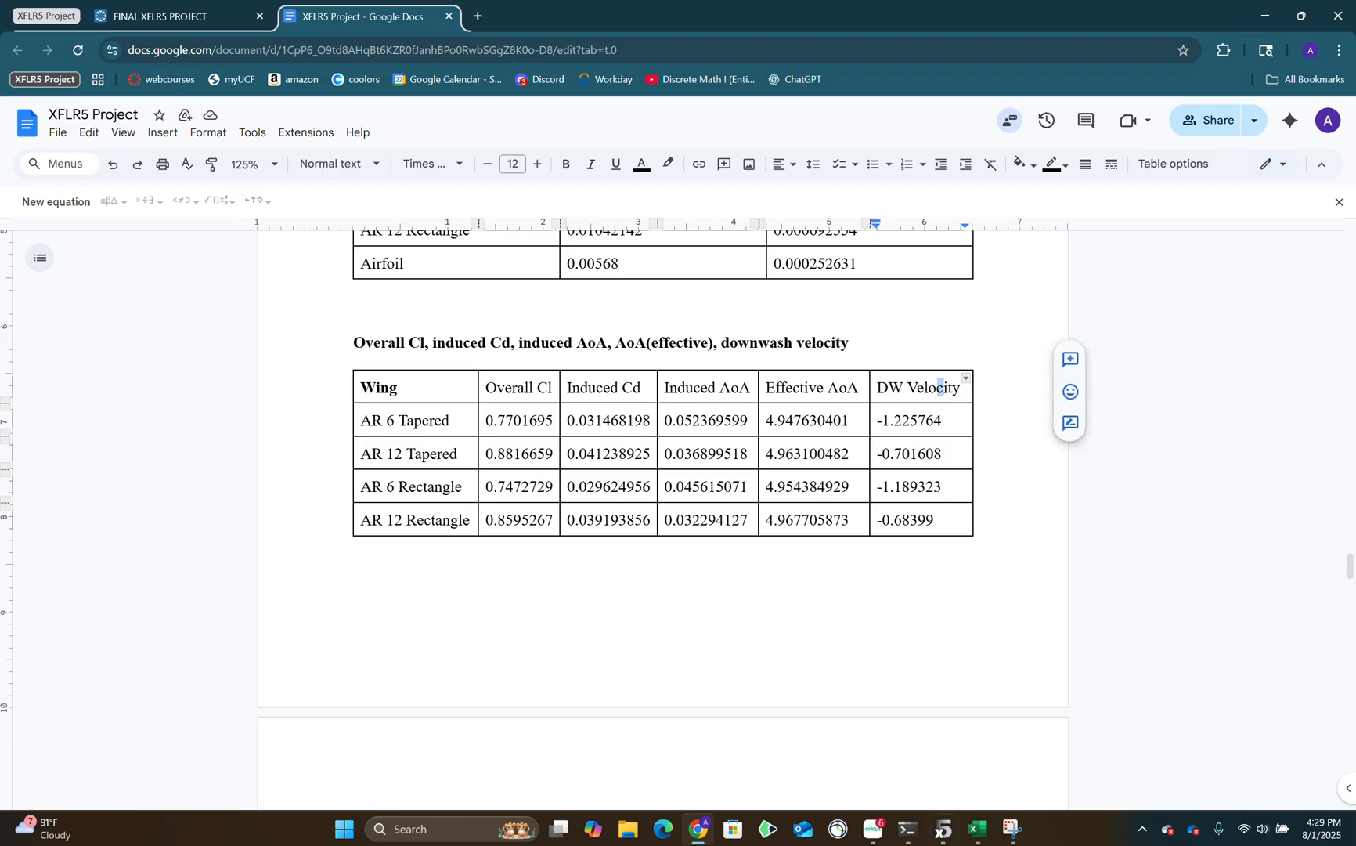
Switch to the Excel workbook and examine the Cd,i, AoA,i and AoA,eff formula headings on the CL vs. ALPHA sheet.
click(989, 839)
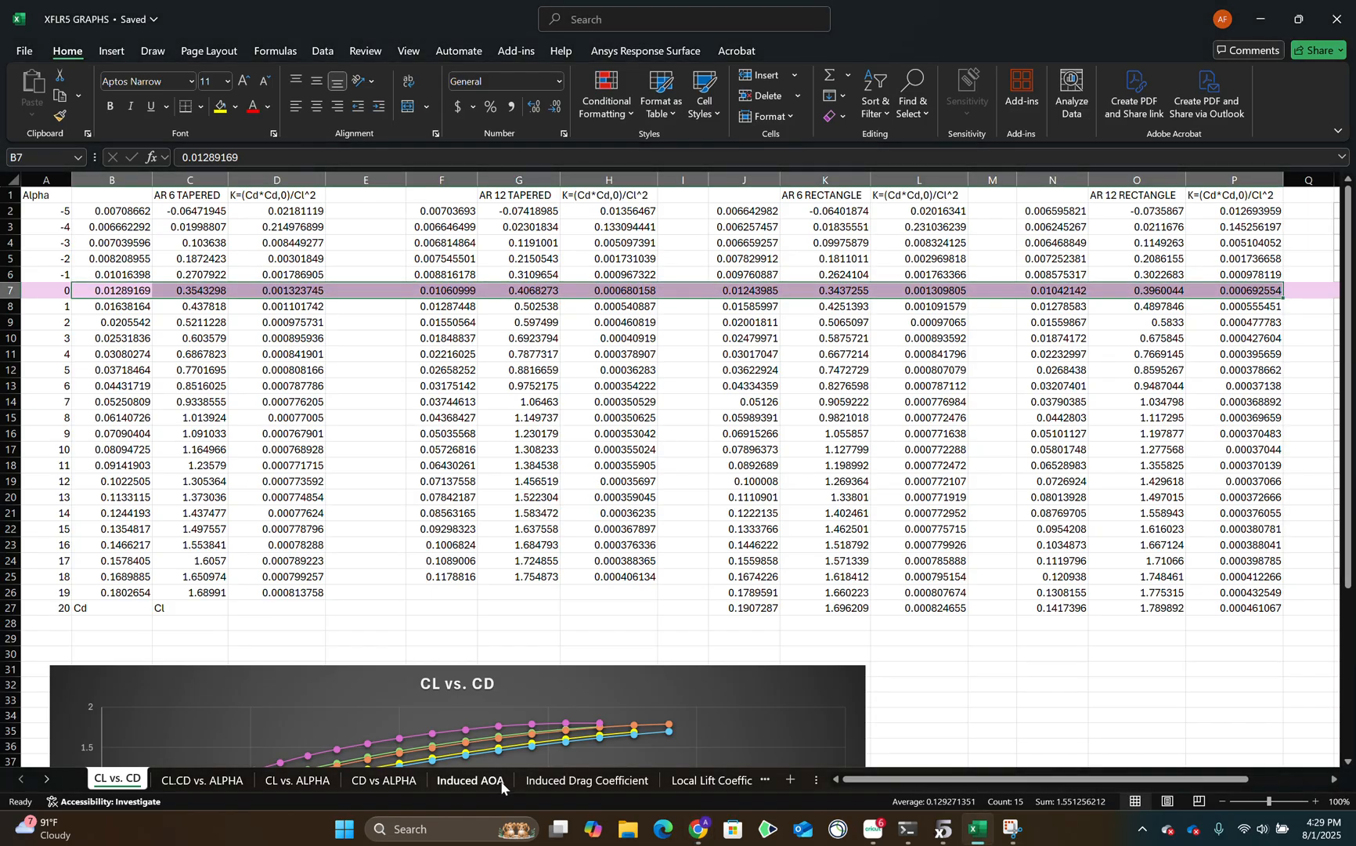
click(384, 780)
click(296, 780)
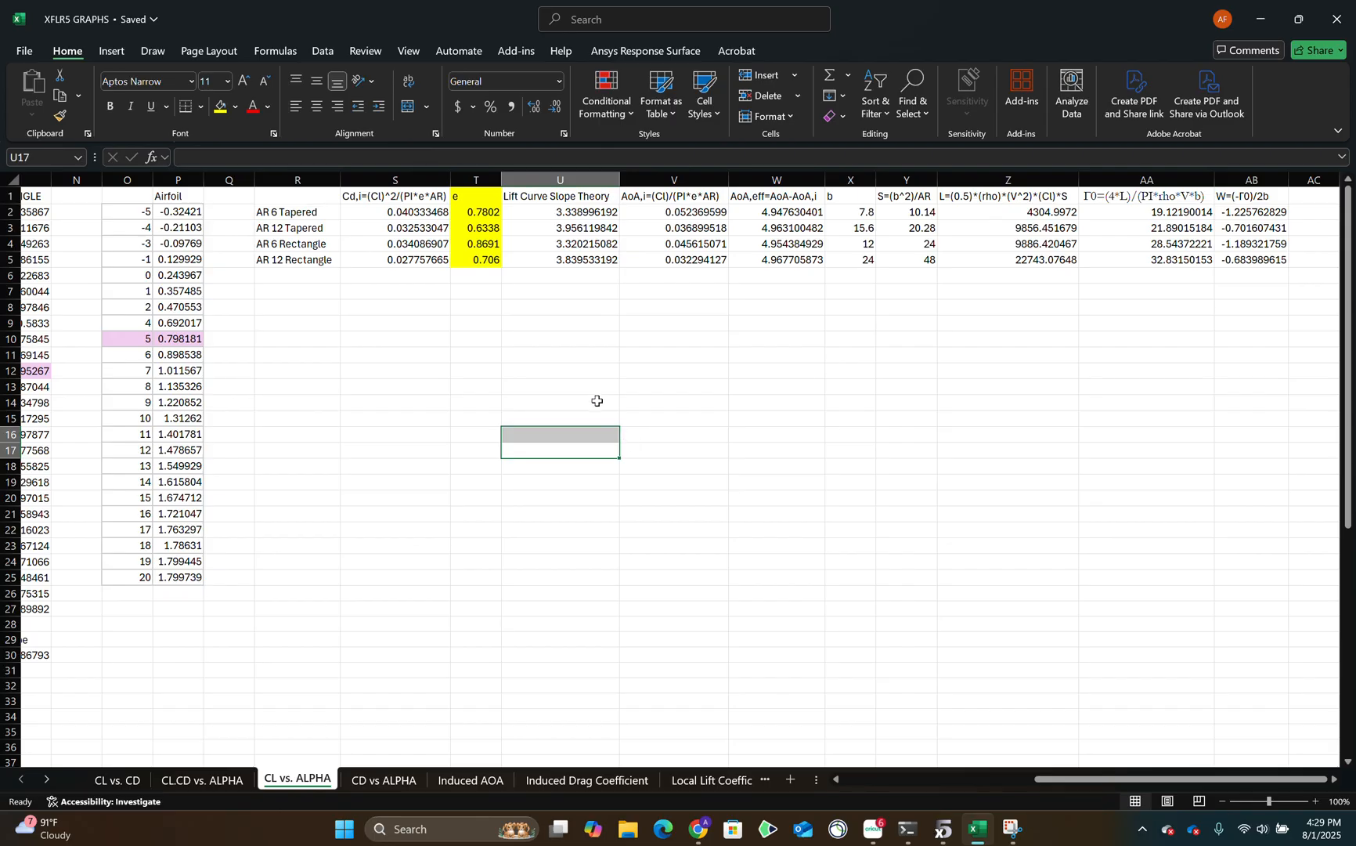
click(444, 199)
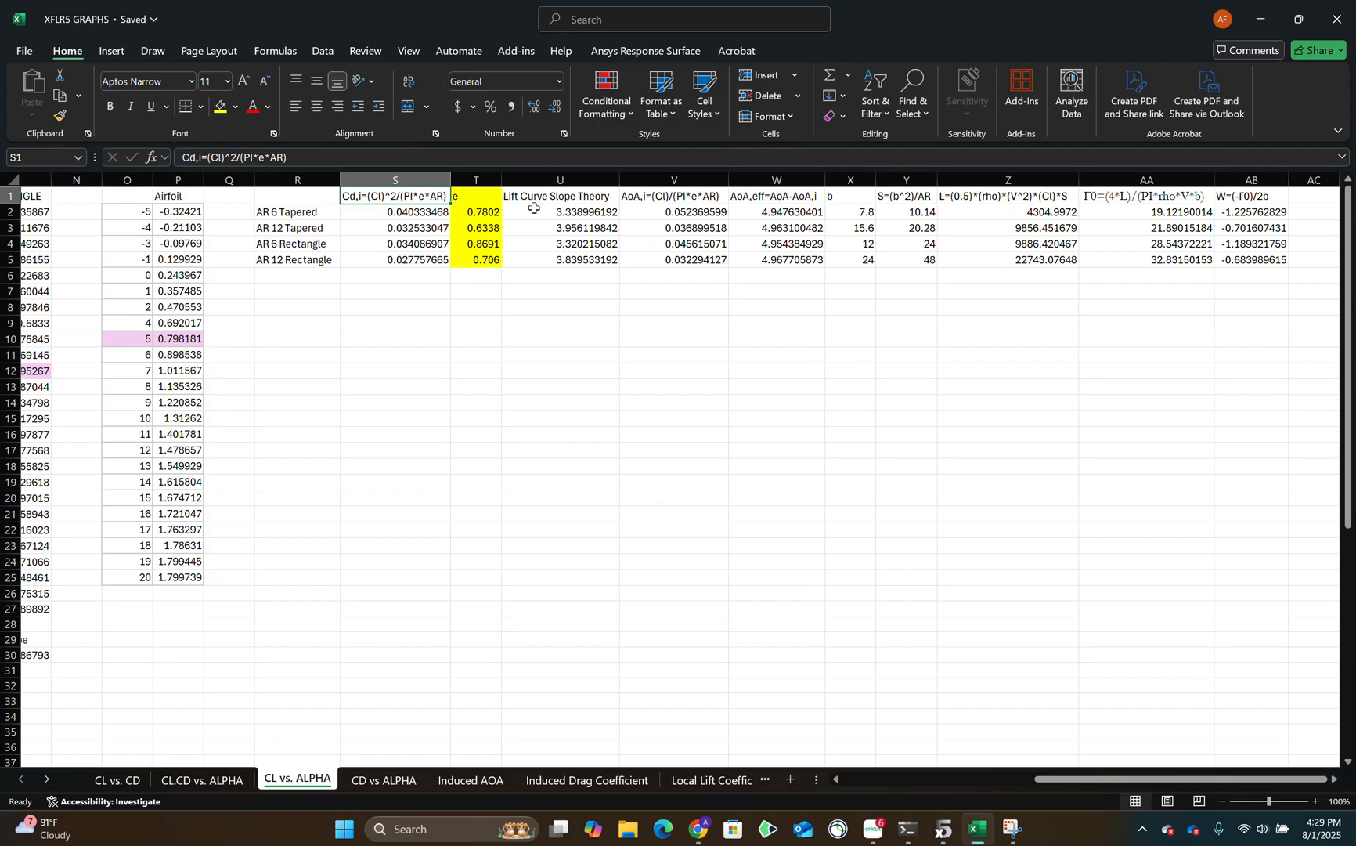
click(696, 201)
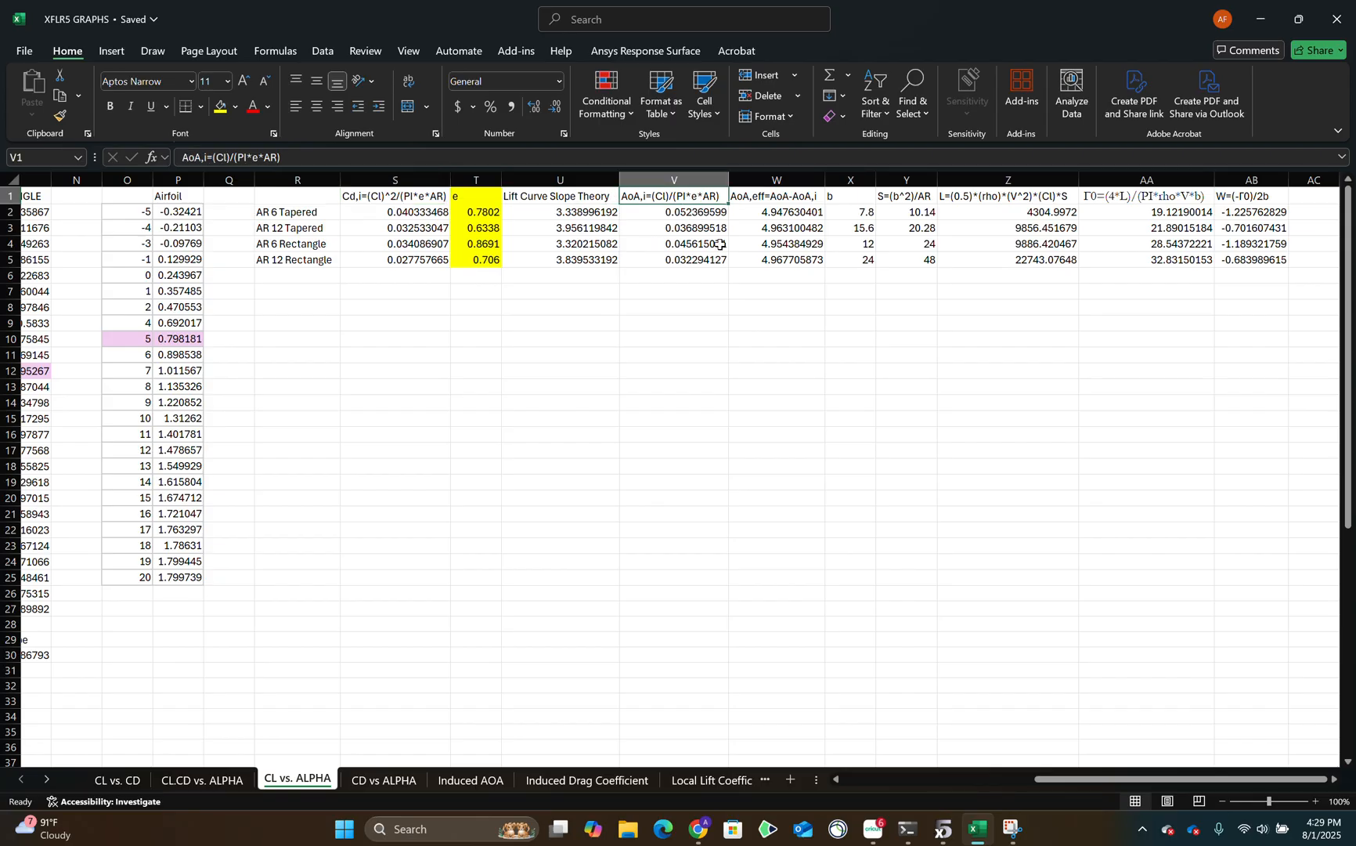
click(771, 194)
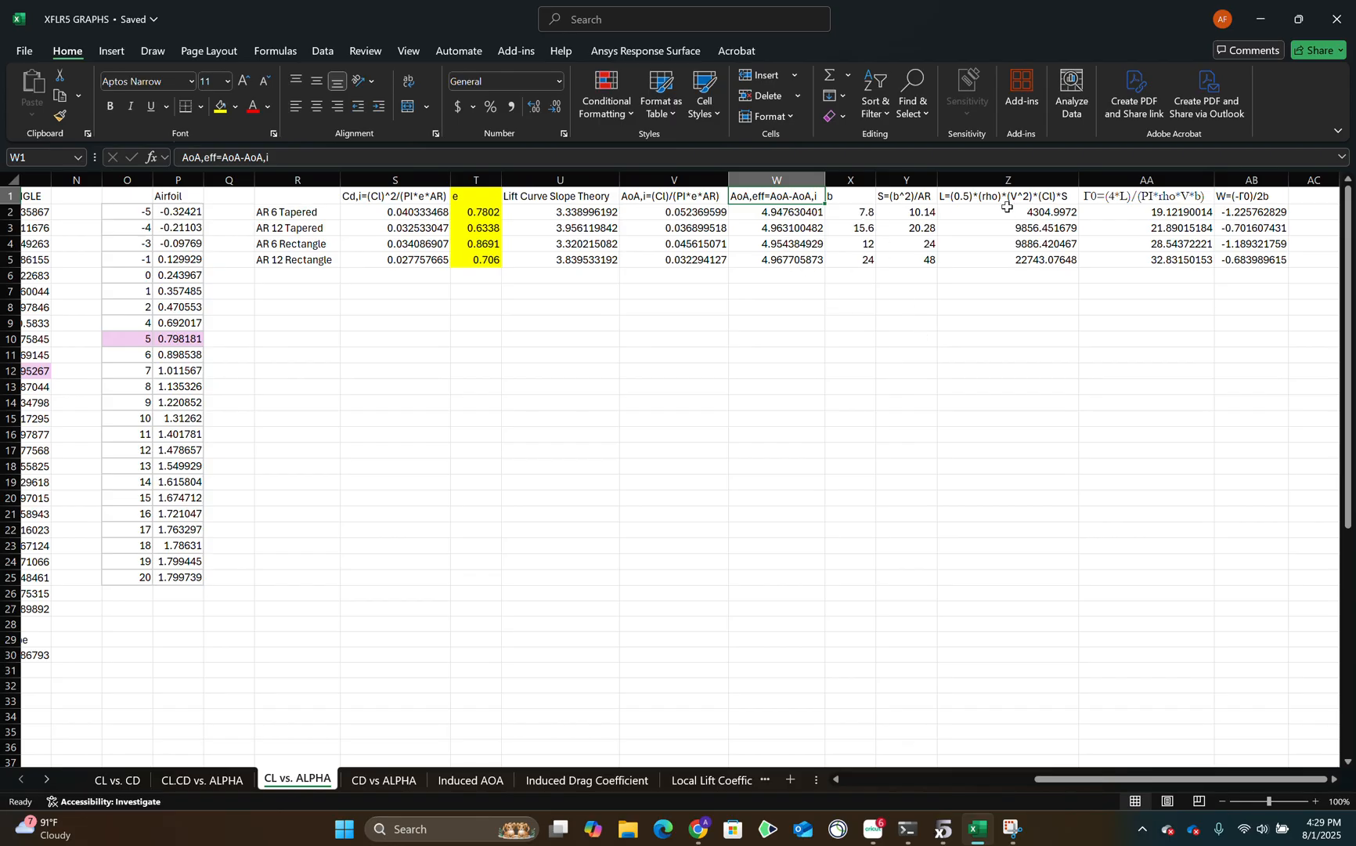
Examine the lift, Γ0 and W columns for the four wings, along with their e, span b and area S values.
drag(1007, 207, 1008, 260)
click(1142, 211)
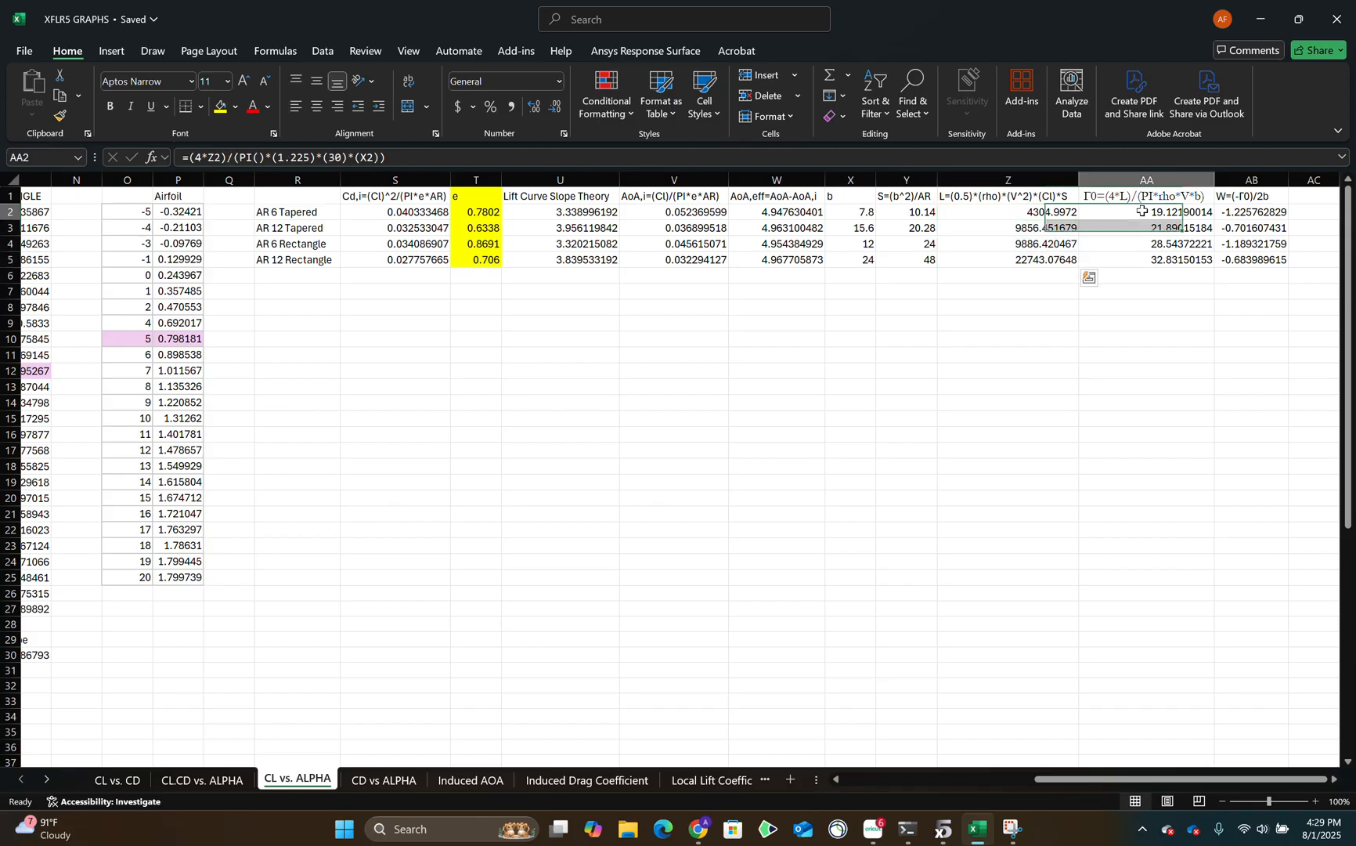
drag(1142, 211, 1143, 258)
drag(1251, 212, 1250, 269)
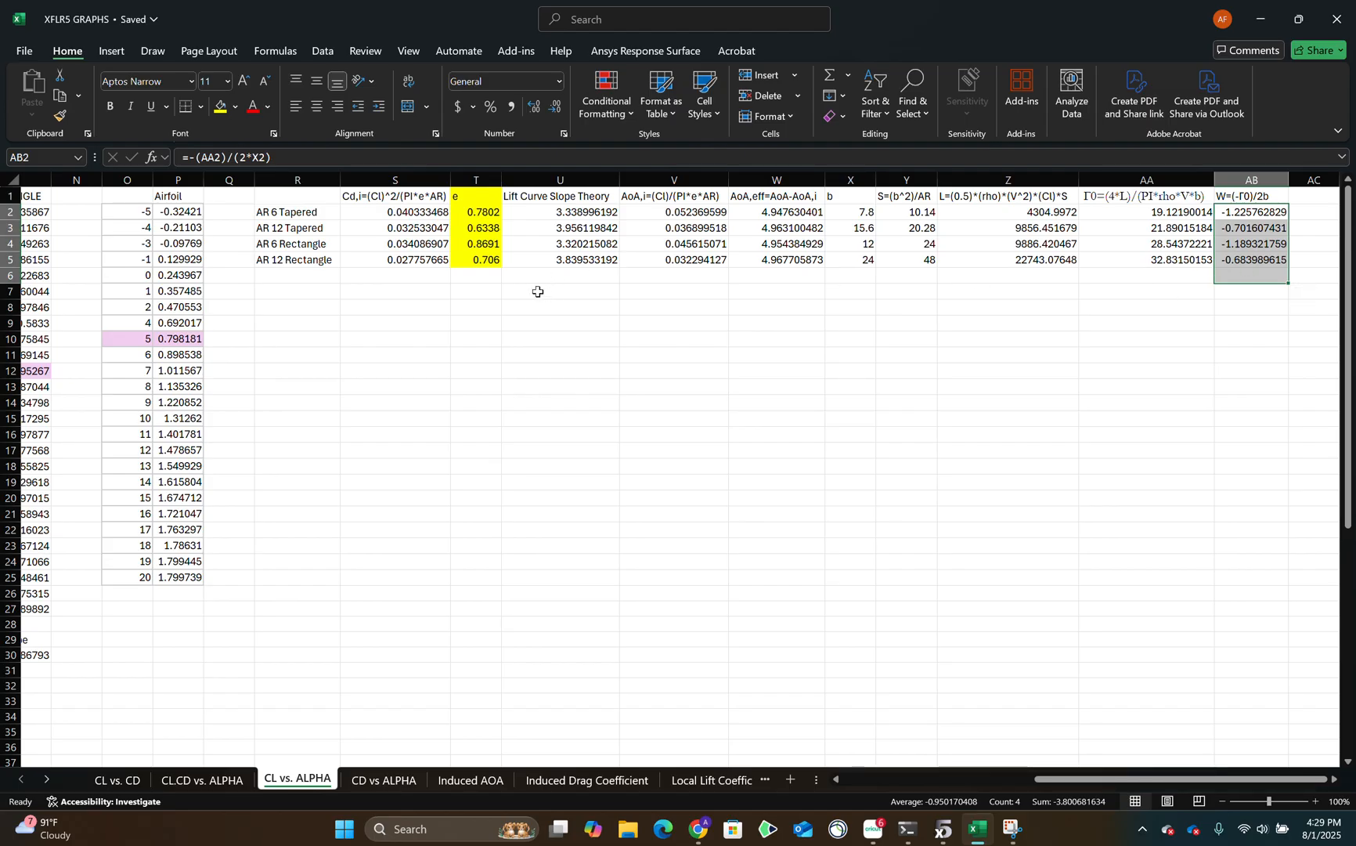
drag(472, 214, 472, 262)
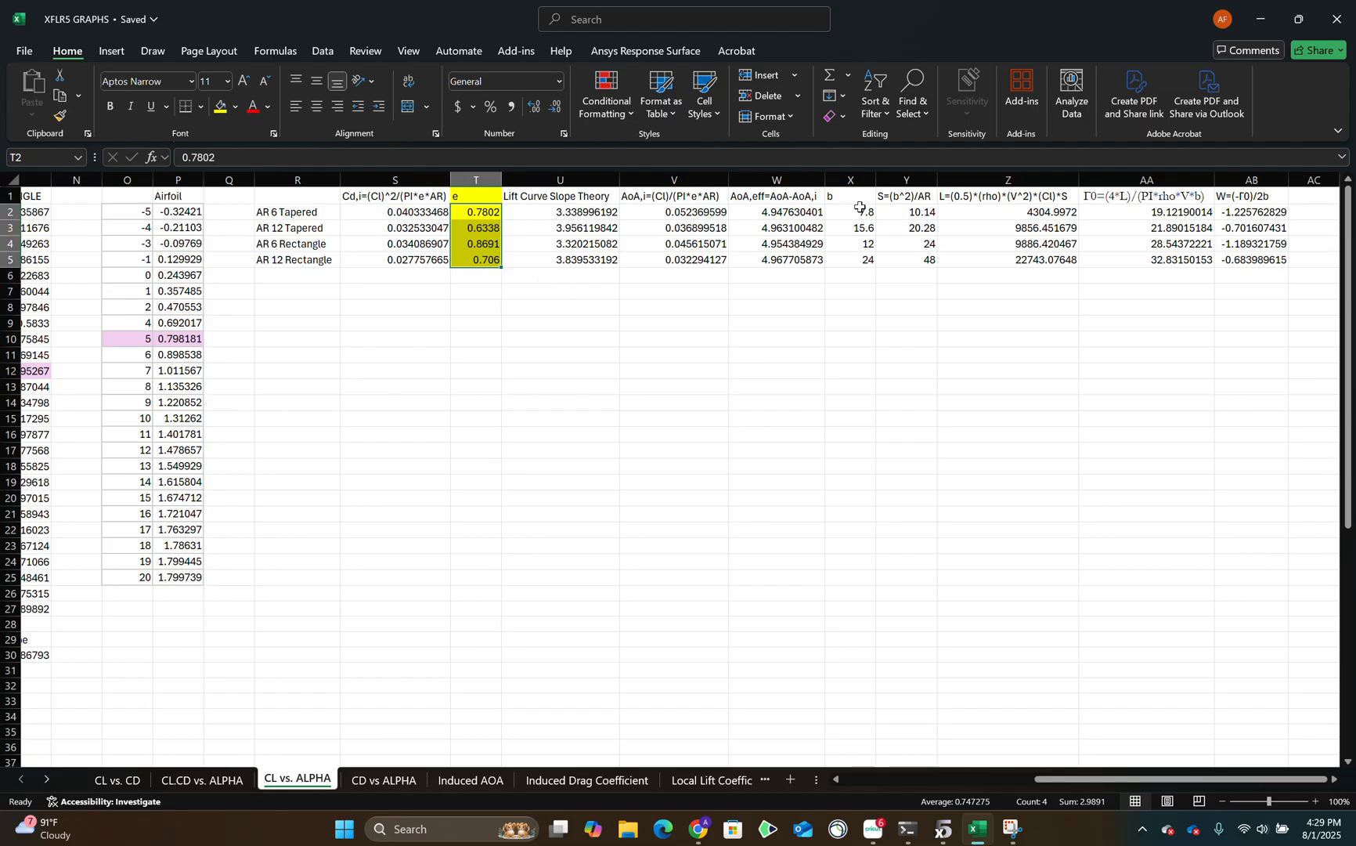
drag(859, 209, 902, 263)
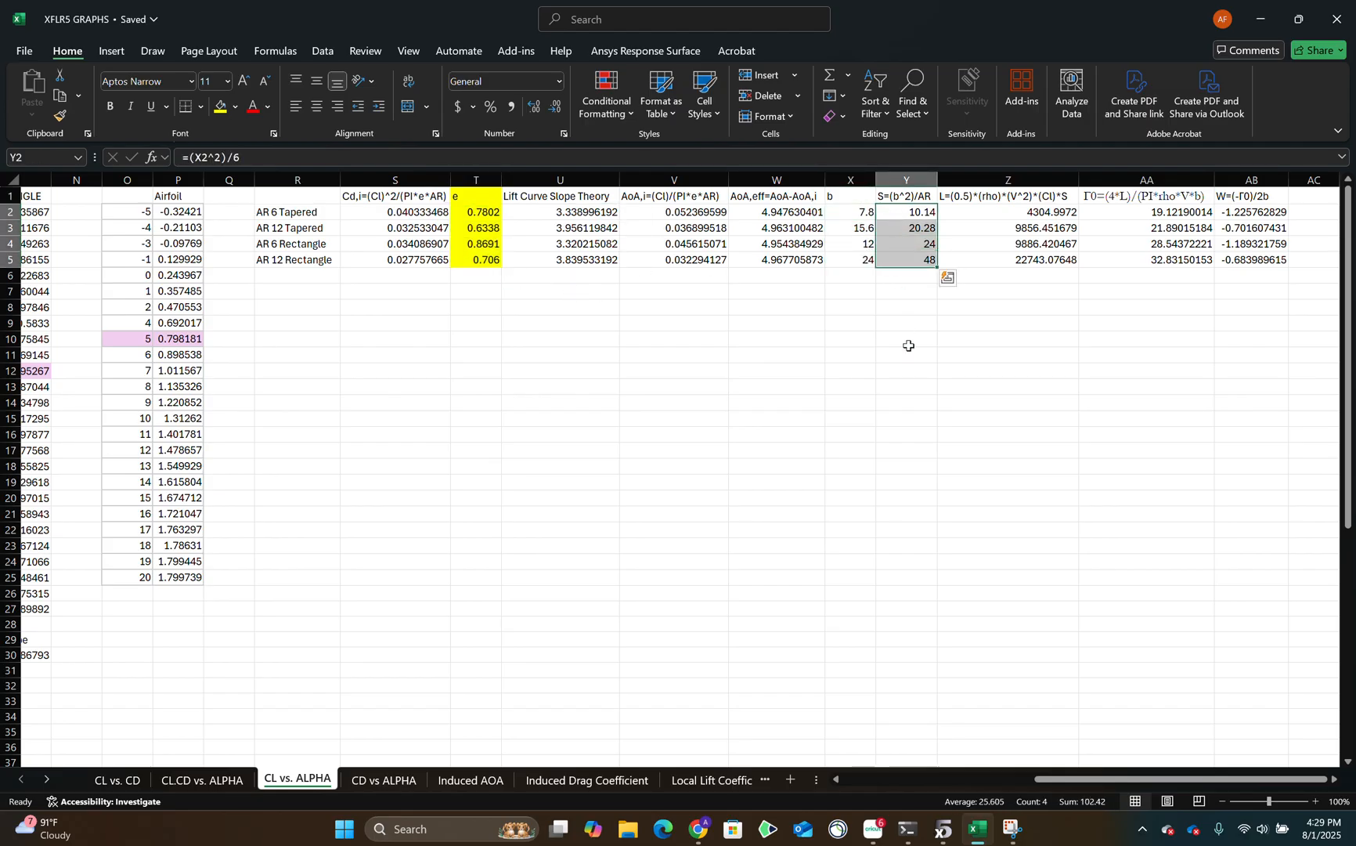
Switch to the project document and look over the overall Cl and downwash velocity table and the span charts after it.
click(705, 832)
scroll(728, 476, up, 2)
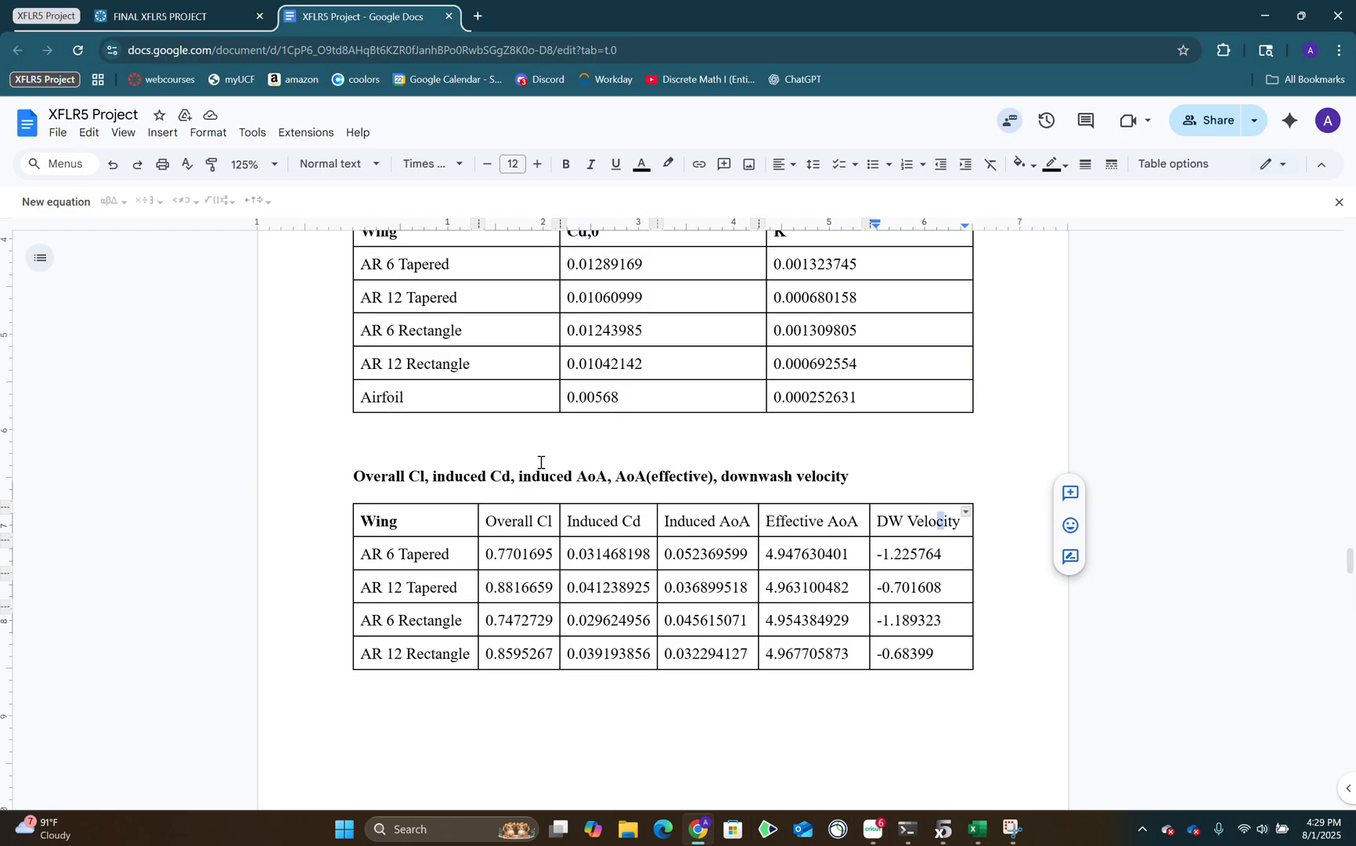
scroll(548, 482, down, 1)
drag(453, 474, 899, 591)
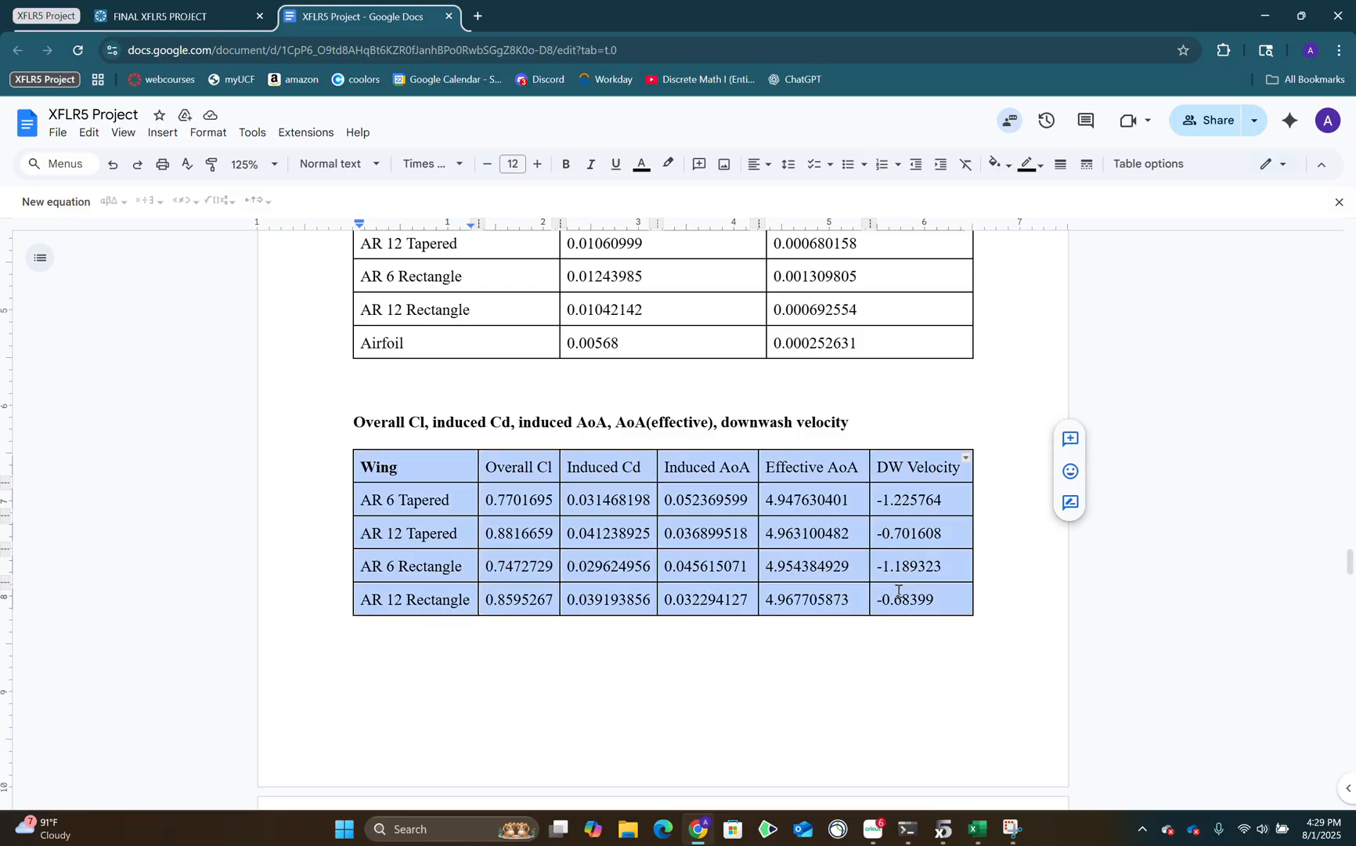
scroll(902, 591, down, 4)
scroll(897, 580, up, 3)
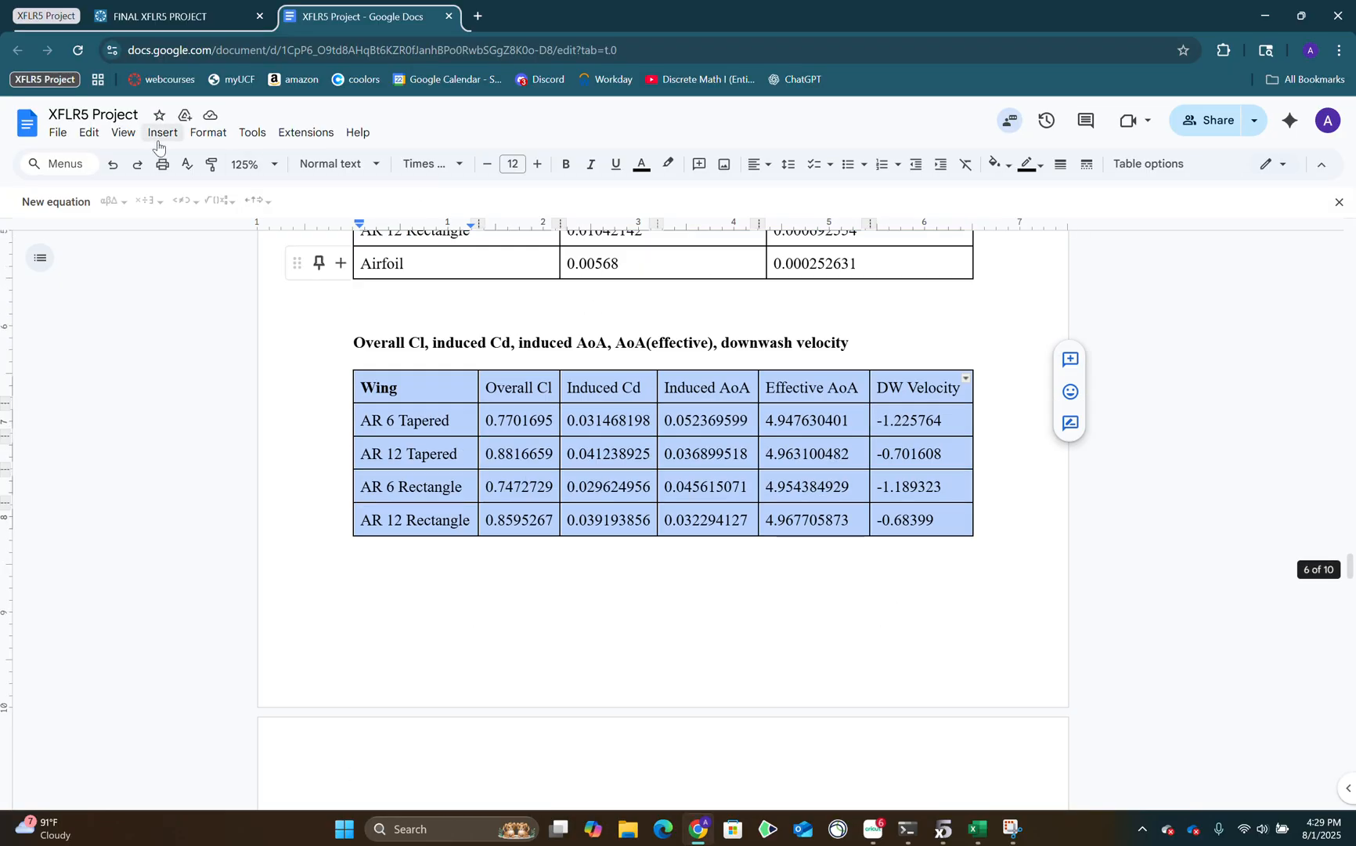
scroll(794, 360, down, 8)
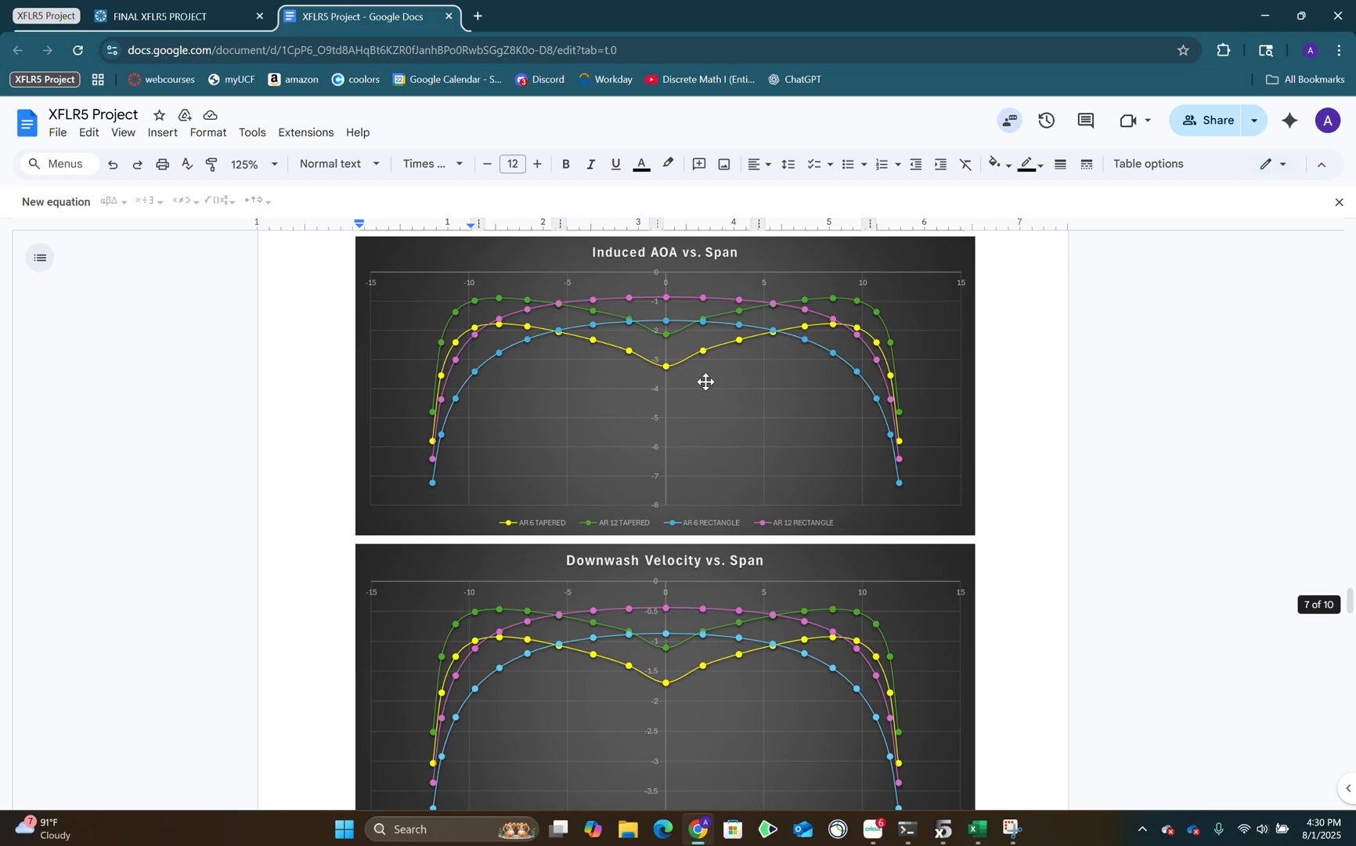
scroll(706, 379, up, 4)
Open the FINAL XFLR5 PROJECT assignment and read through its remaining requirements from maximum Cl/Cd to the wing design discussion.
click(196, 17)
scroll(735, 487, down, 4)
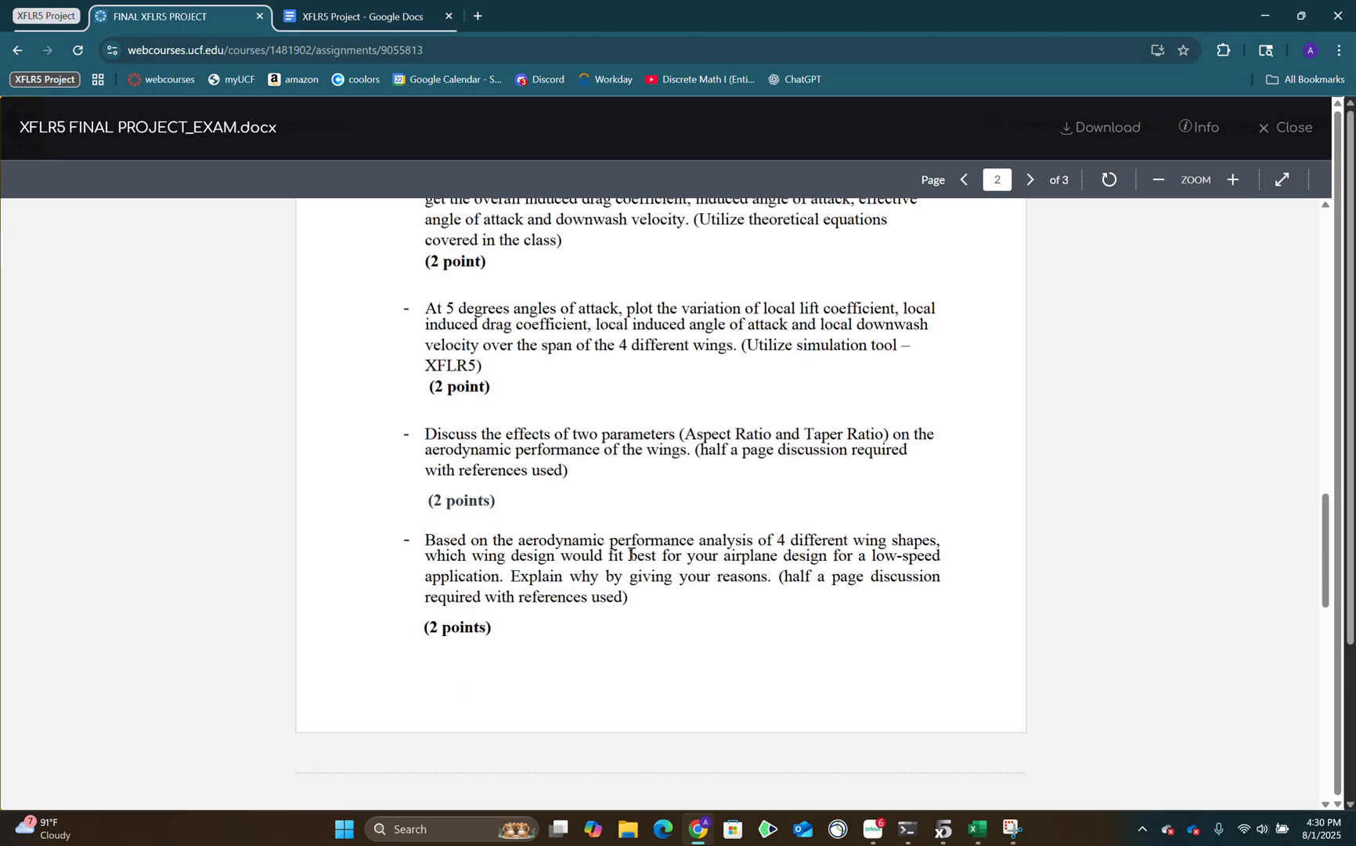
scroll(624, 562, up, 4)
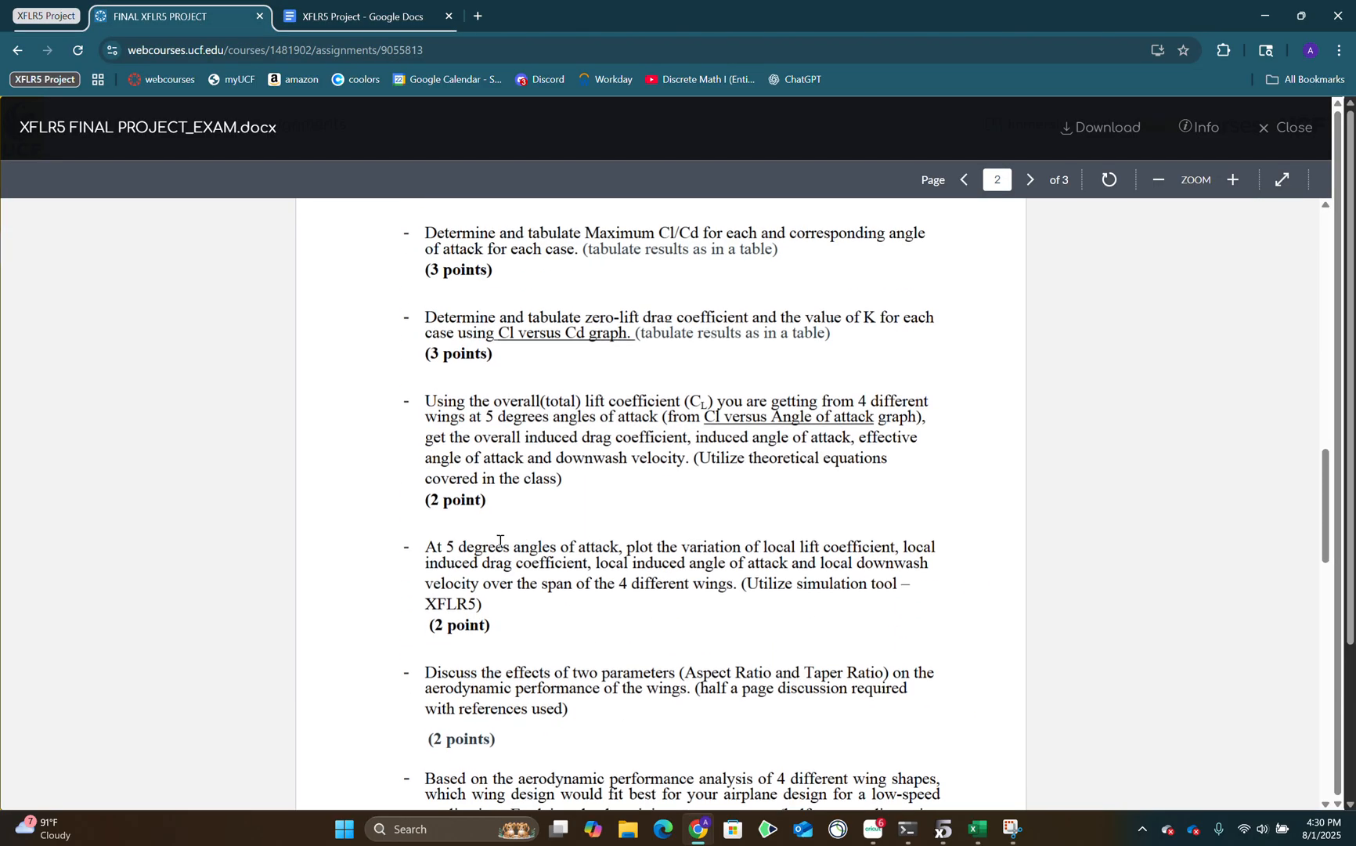
scroll(543, 404, down, 1)
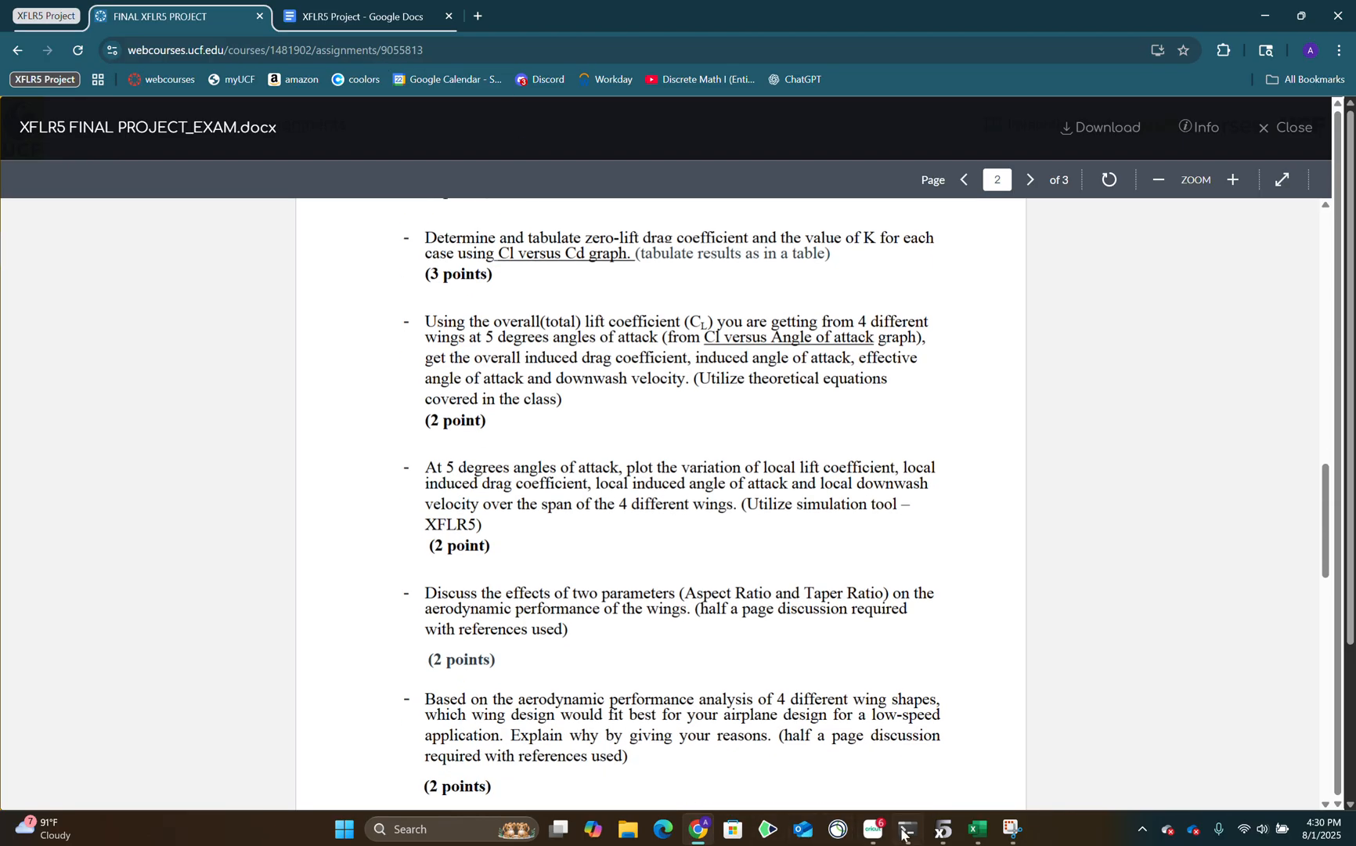
Return to the project document and check the Zero Lift Cd & Value of K table and the overall Cl table.
click(356, 15)
scroll(626, 584, up, 8)
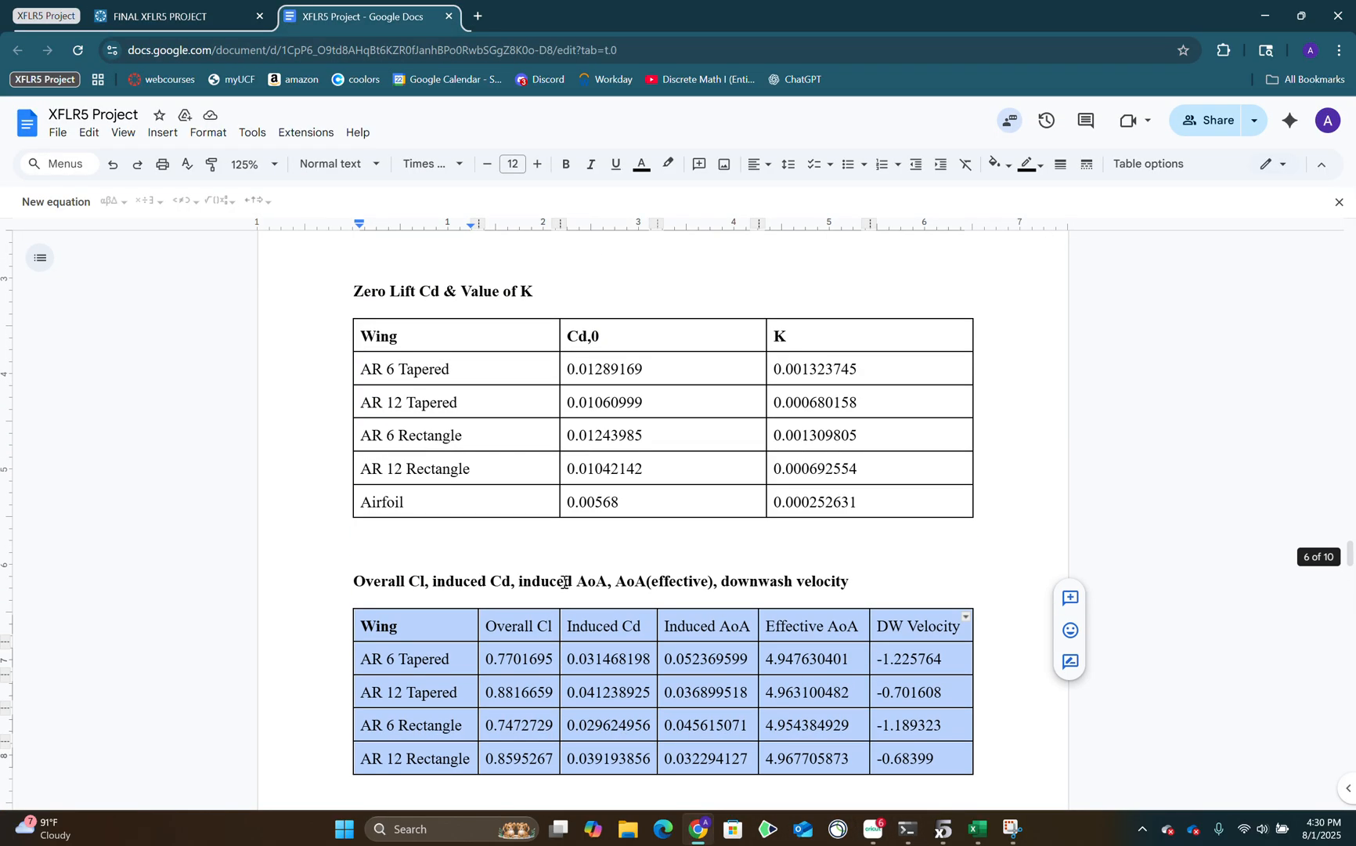
scroll(1000, 662, down, 1)
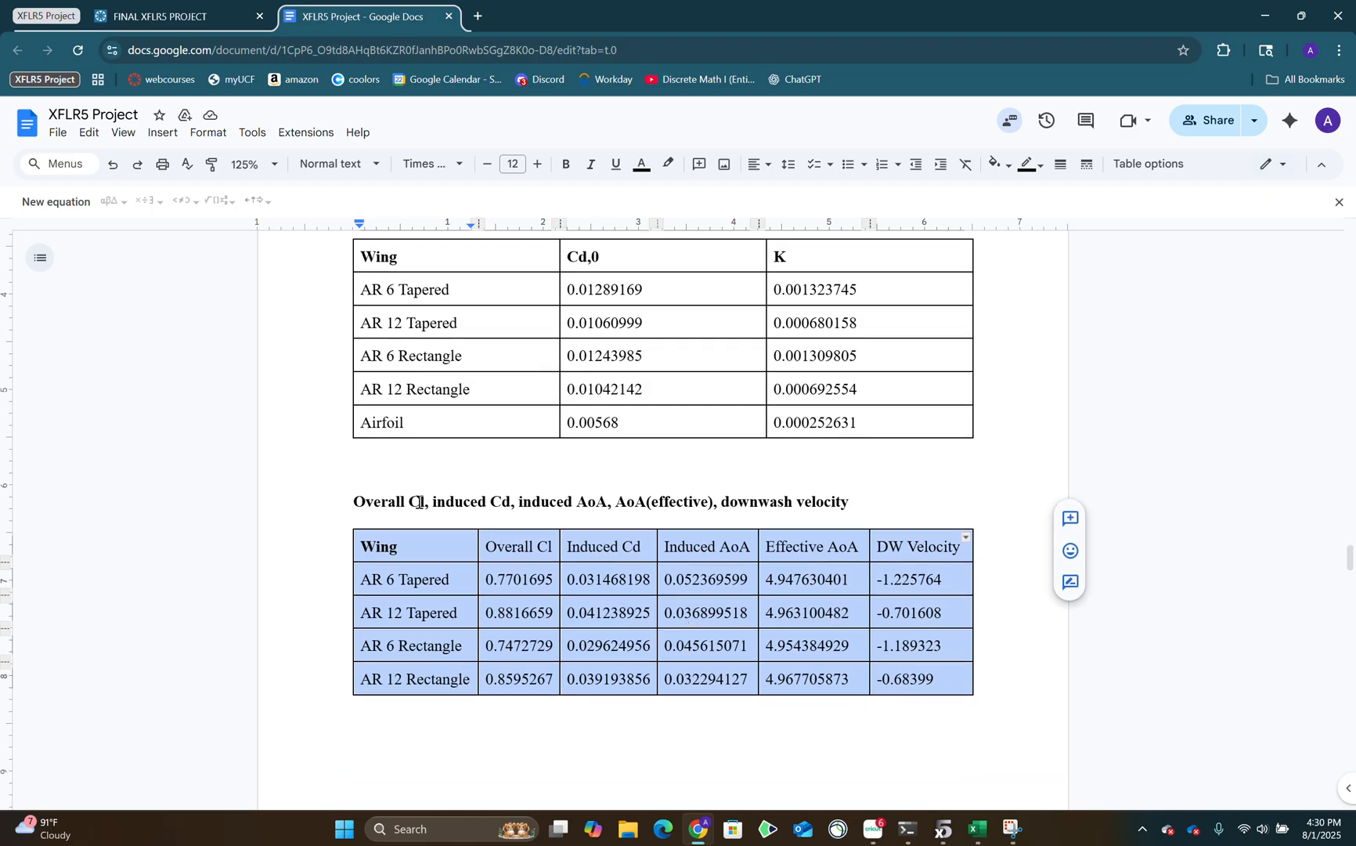
Reopen the assignment and read the requirement to plot local lift, induced drag, induced angle and downwash over the span at 5 degrees.
click(122, 13)
scroll(502, 521, down, 2)
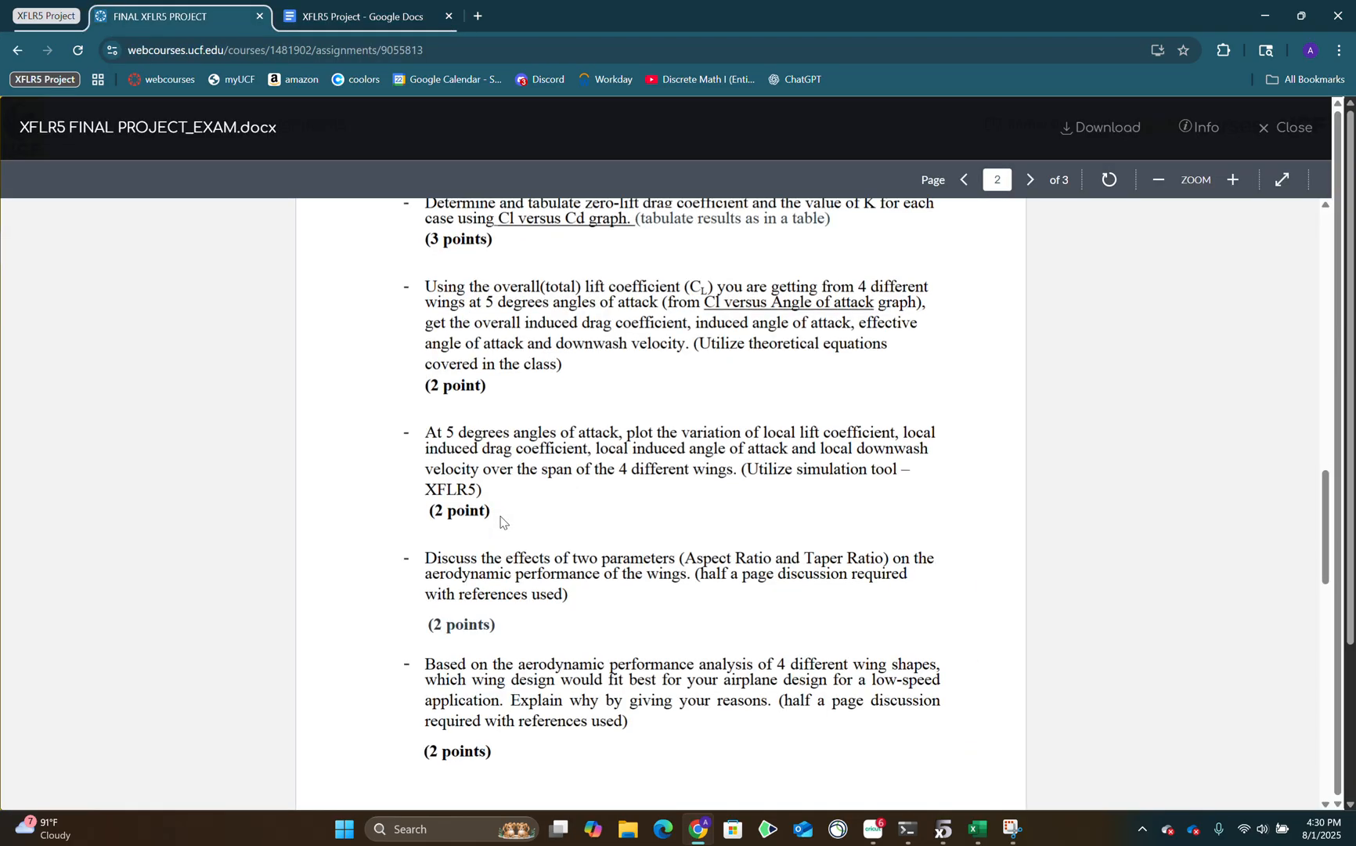
scroll(507, 541, down, 4)
scroll(506, 545, up, 6)
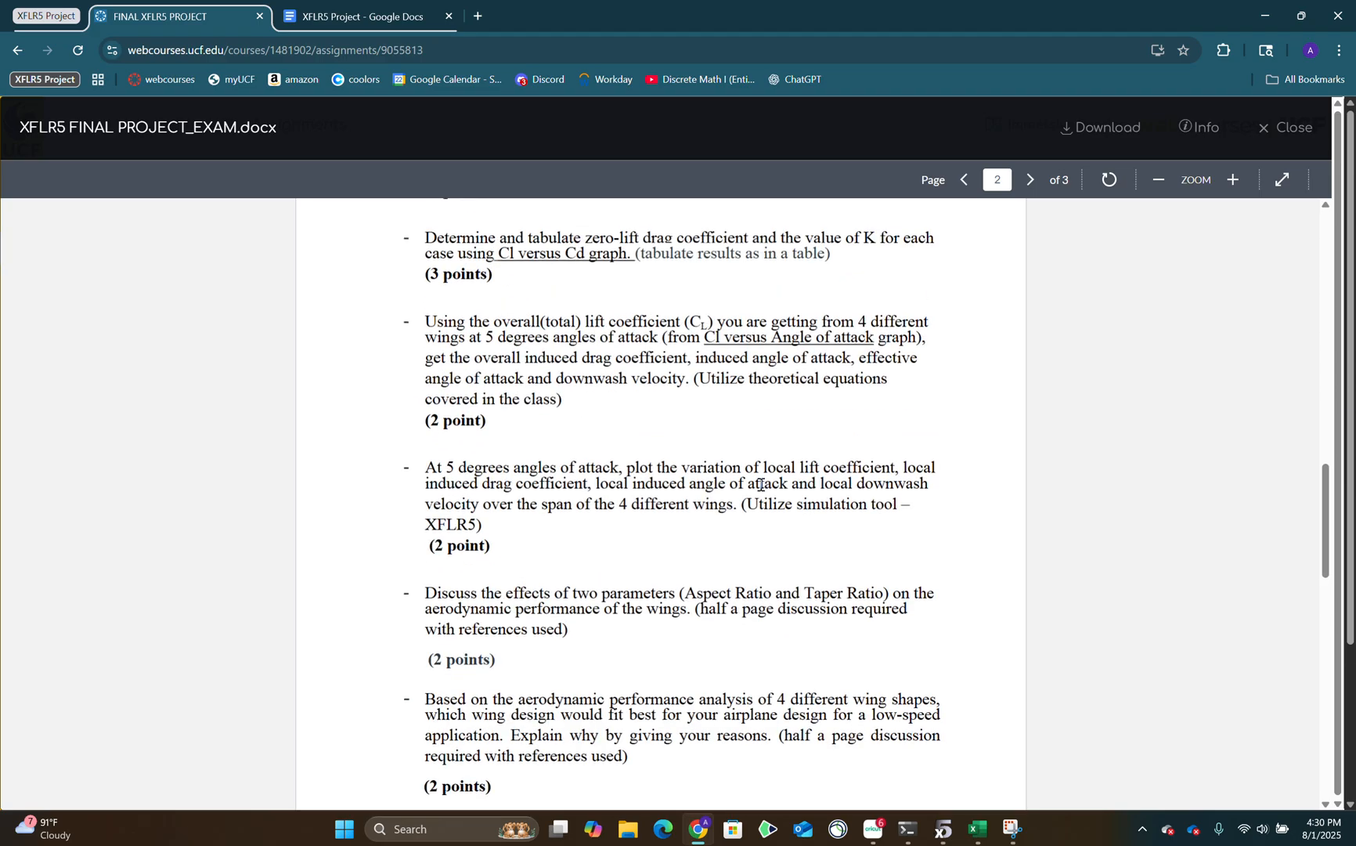
drag(662, 472, 861, 469)
drag(483, 489, 597, 497)
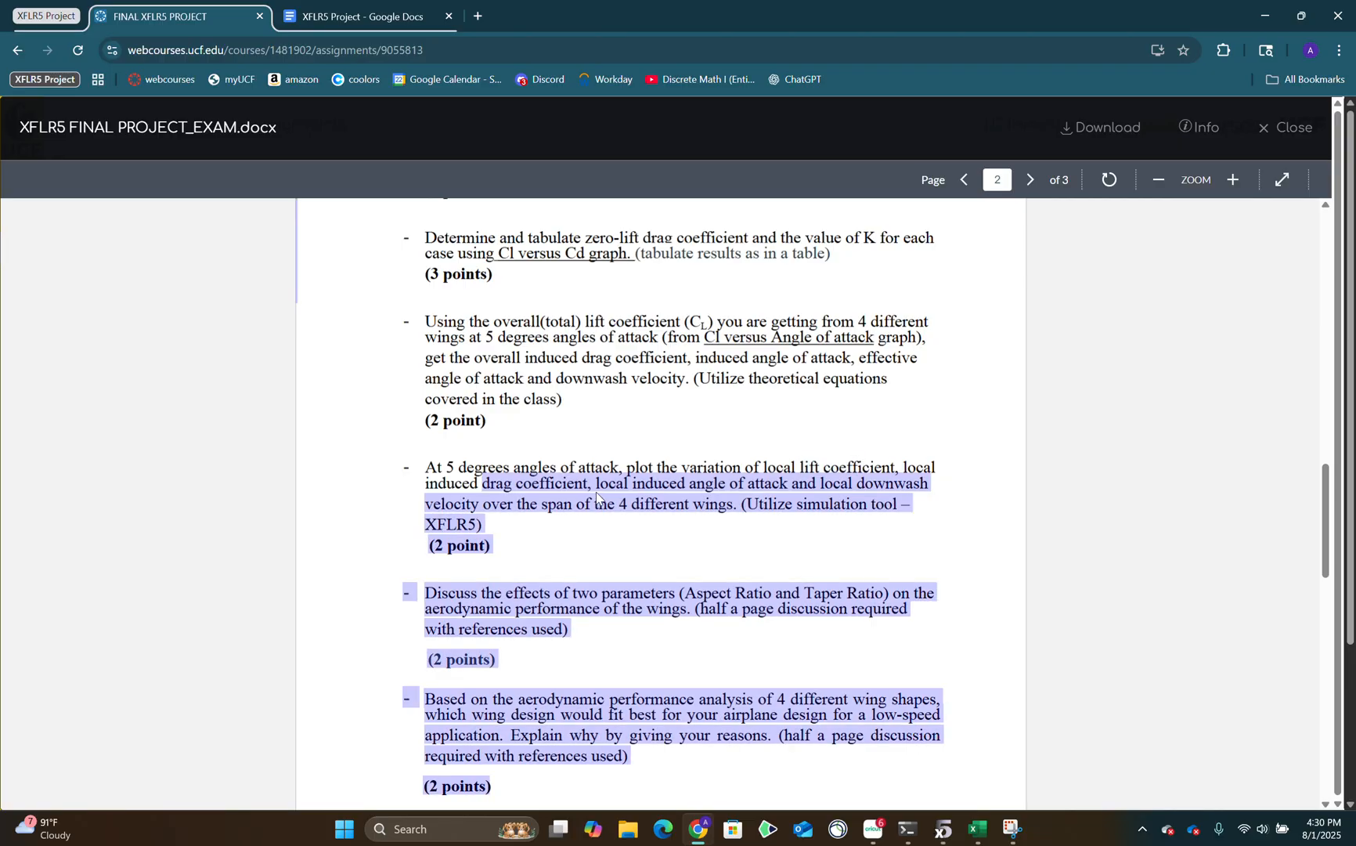
drag(692, 469, 697, 470)
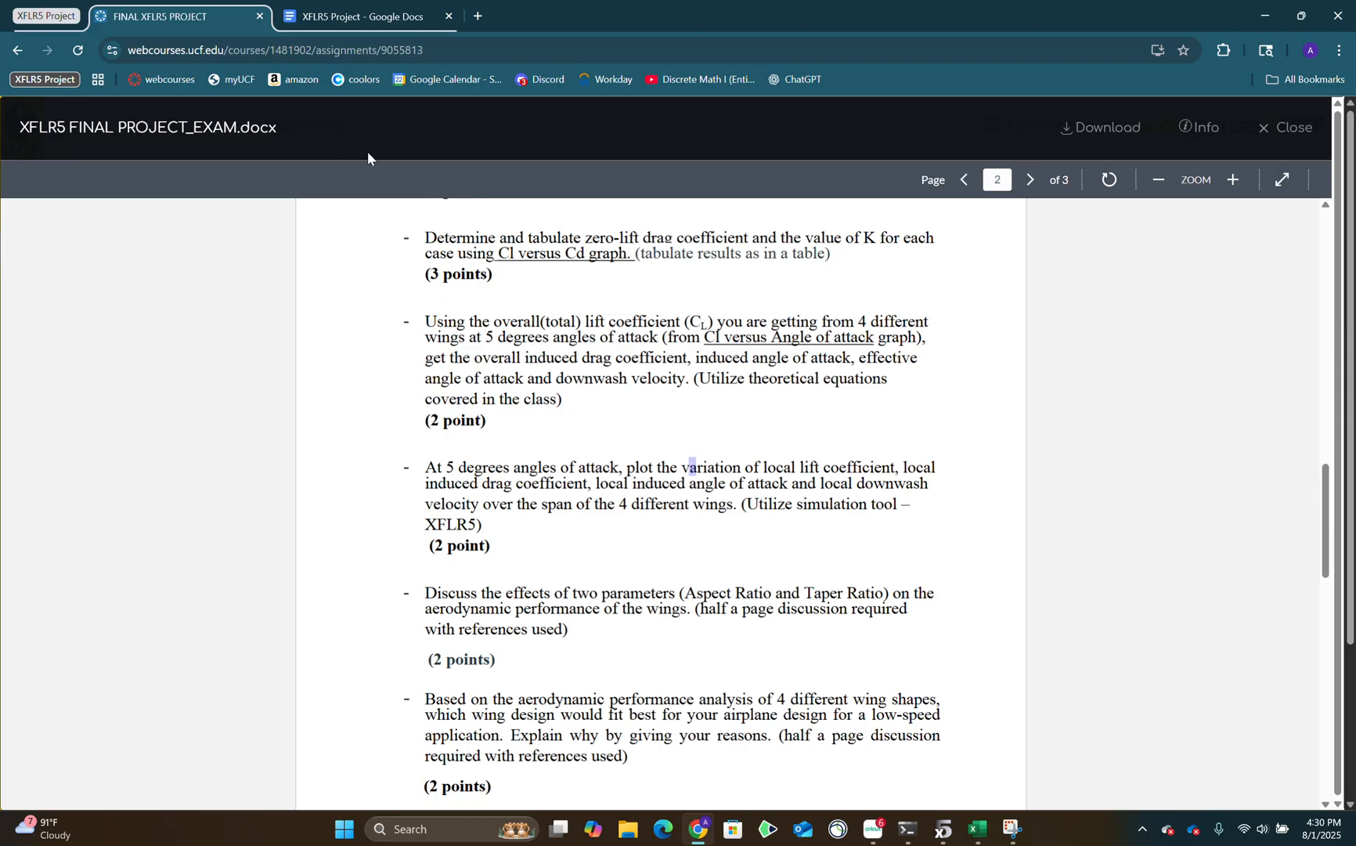
Switch to XFLR5 and show the operating point view of the wings' local lift distribution along the span.
click(943, 829)
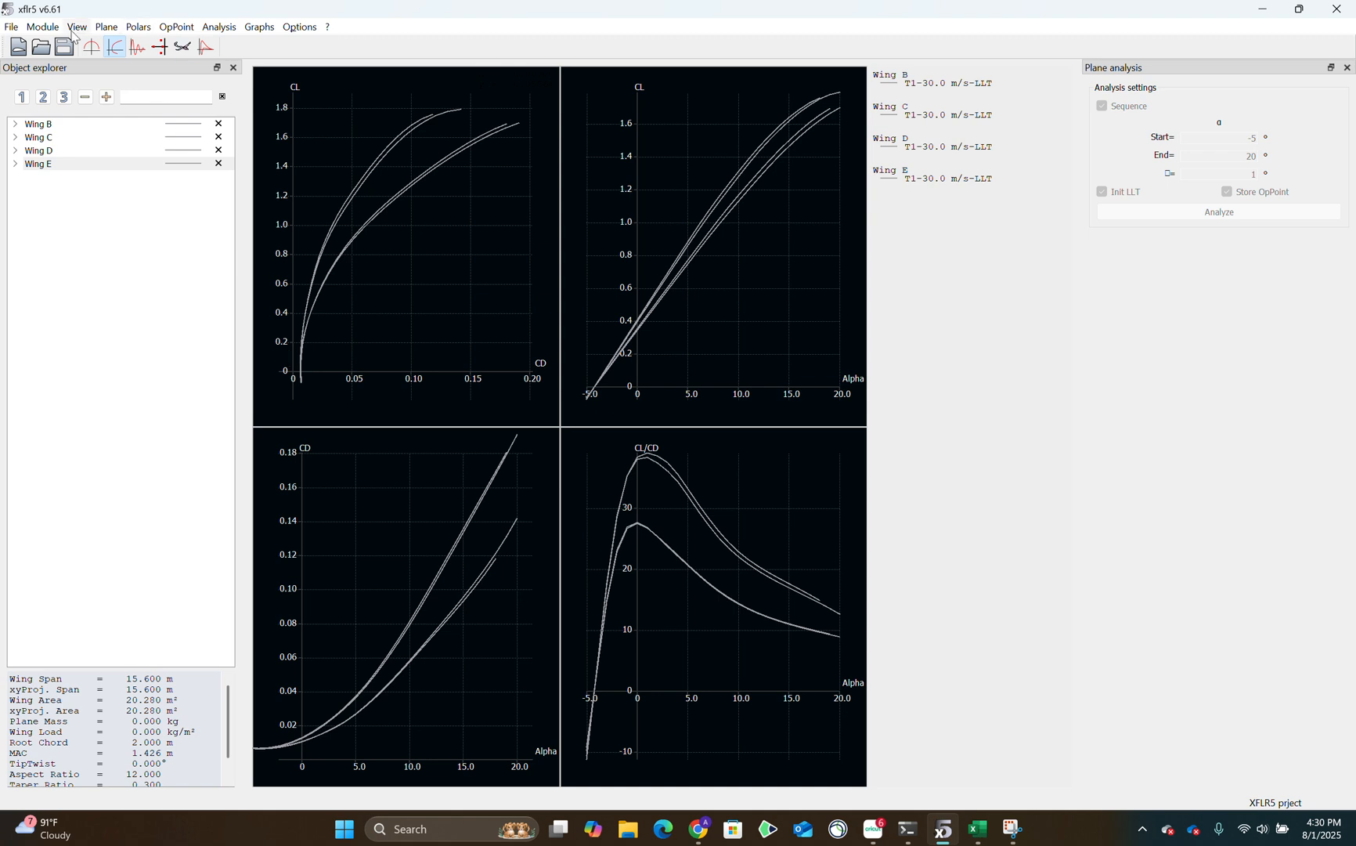
click(42, 27)
click(172, 119)
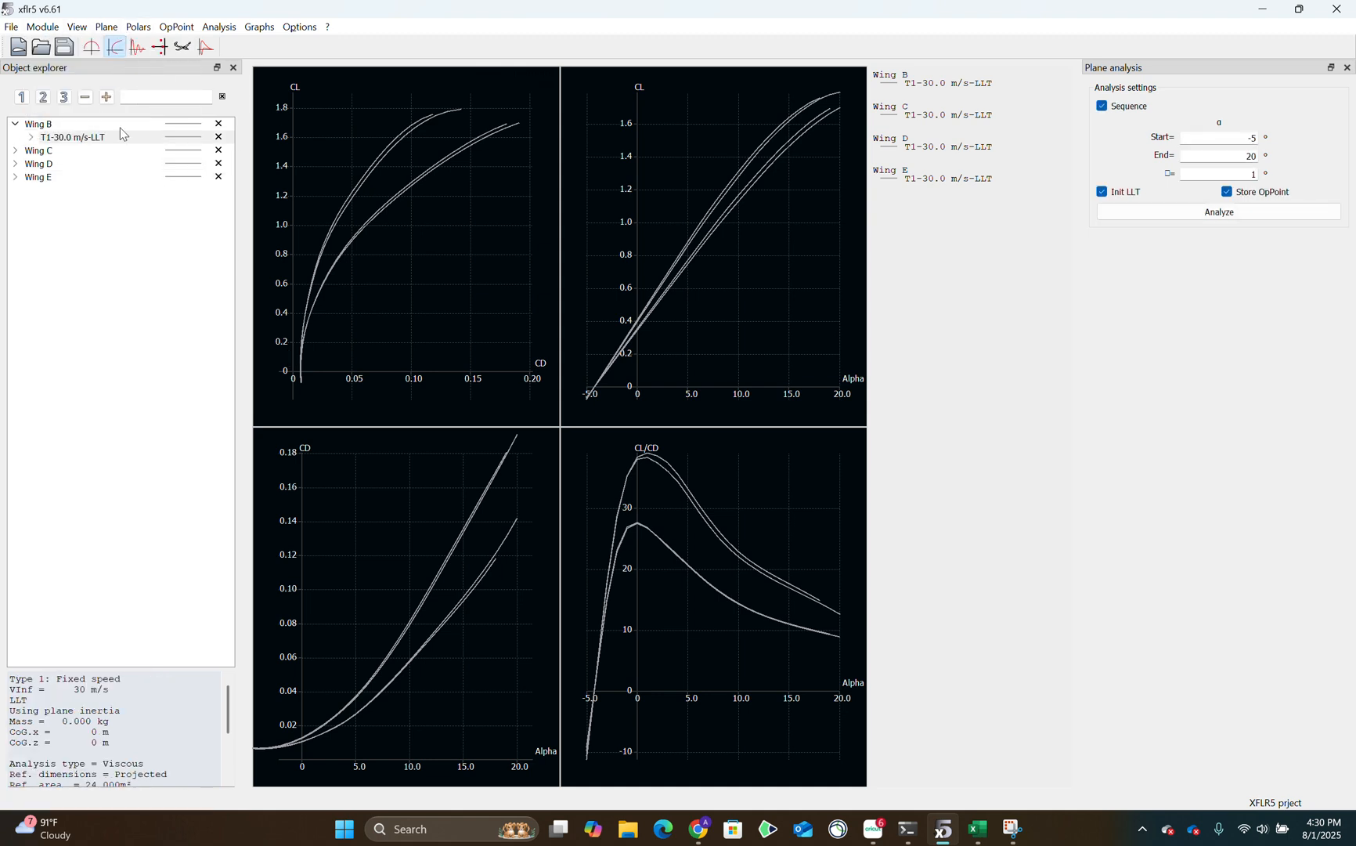
click(138, 49)
click(183, 48)
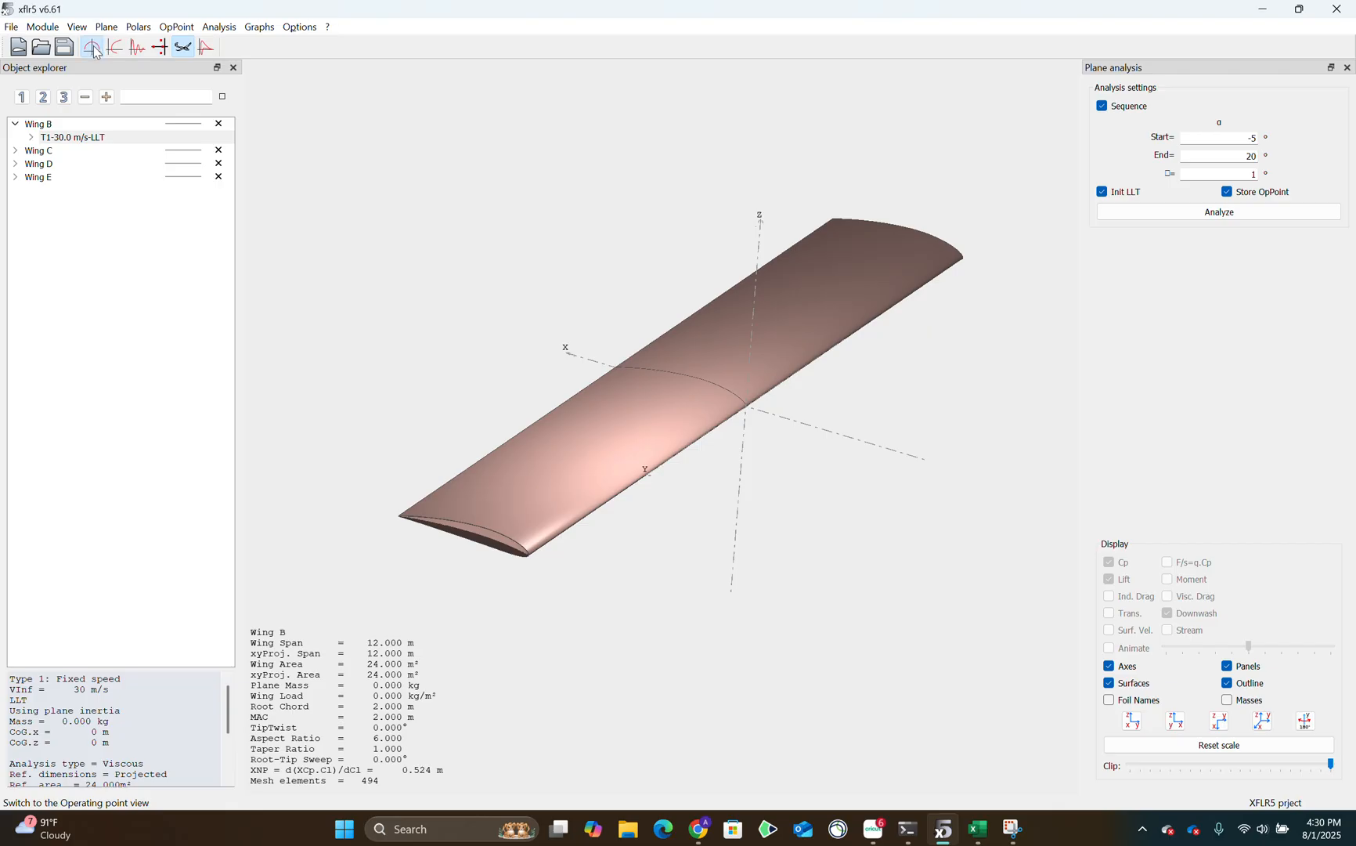
click(94, 49)
Hide all operating point curves of Wing B, Wing C, Wing D and Wing E.
click(218, 129)
click(222, 151)
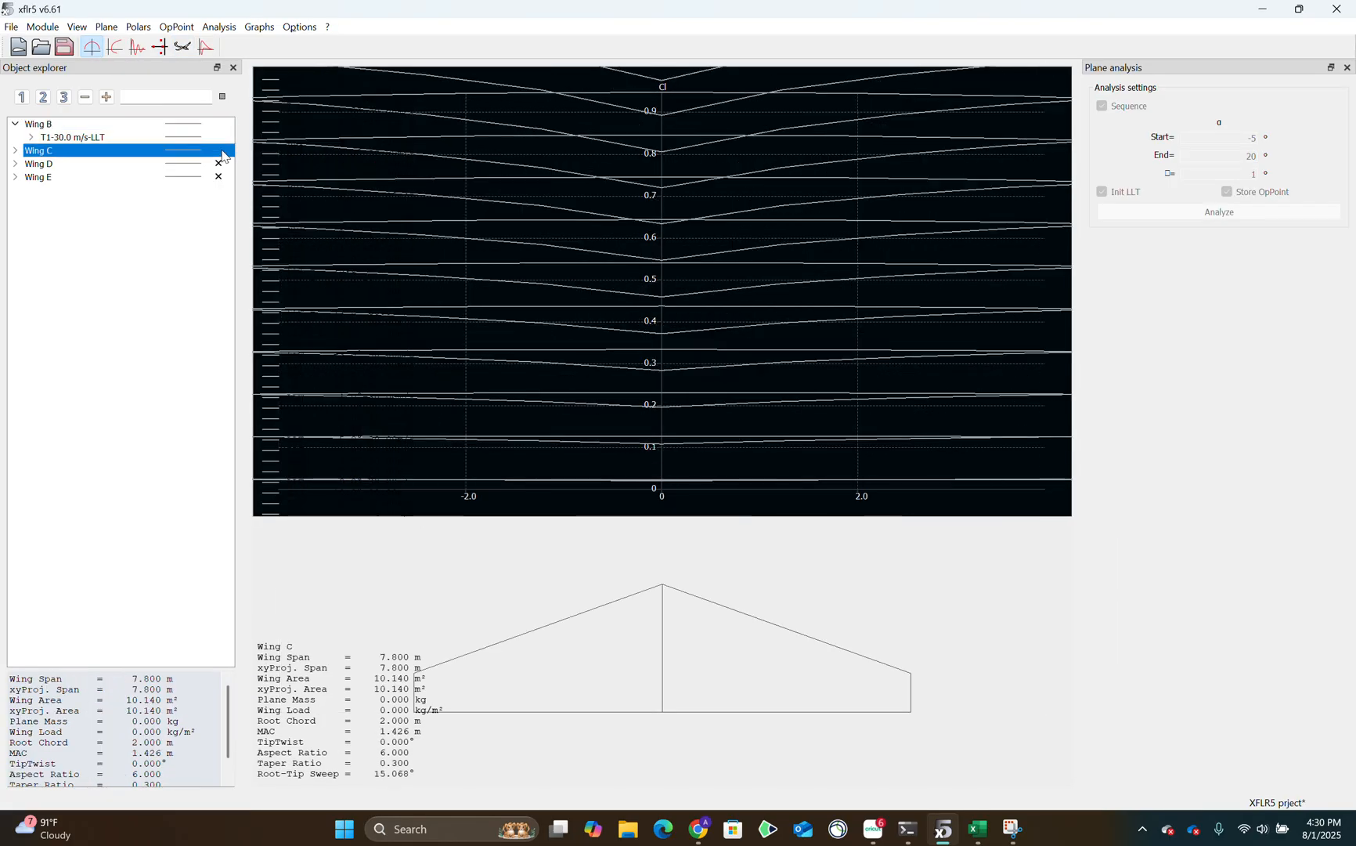
click(223, 164)
click(223, 177)
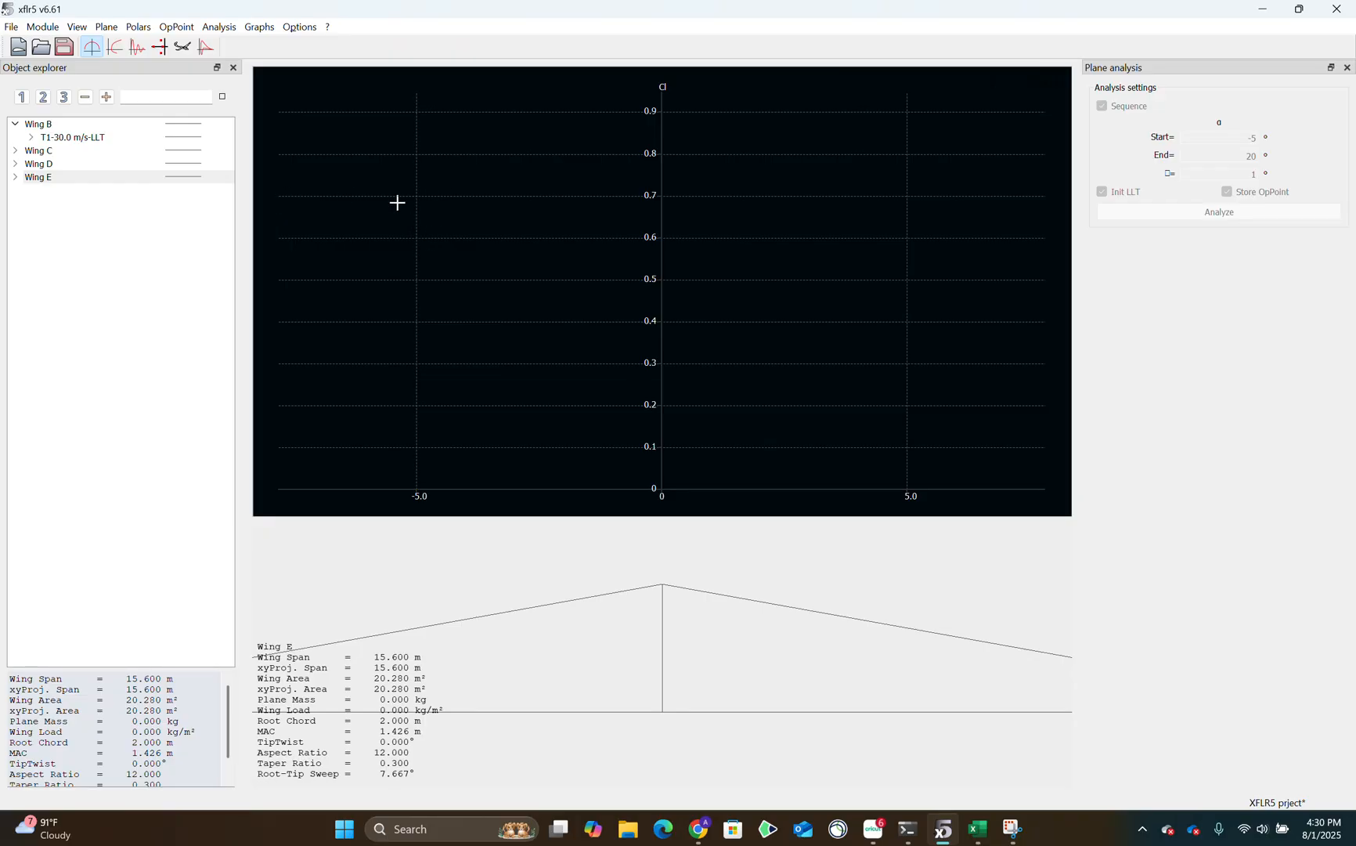
Show only the 5.000 operating point curve of Wing B's T1-30.0 m/s-LLT polar and collapse its list.
click(34, 139)
click(62, 141)
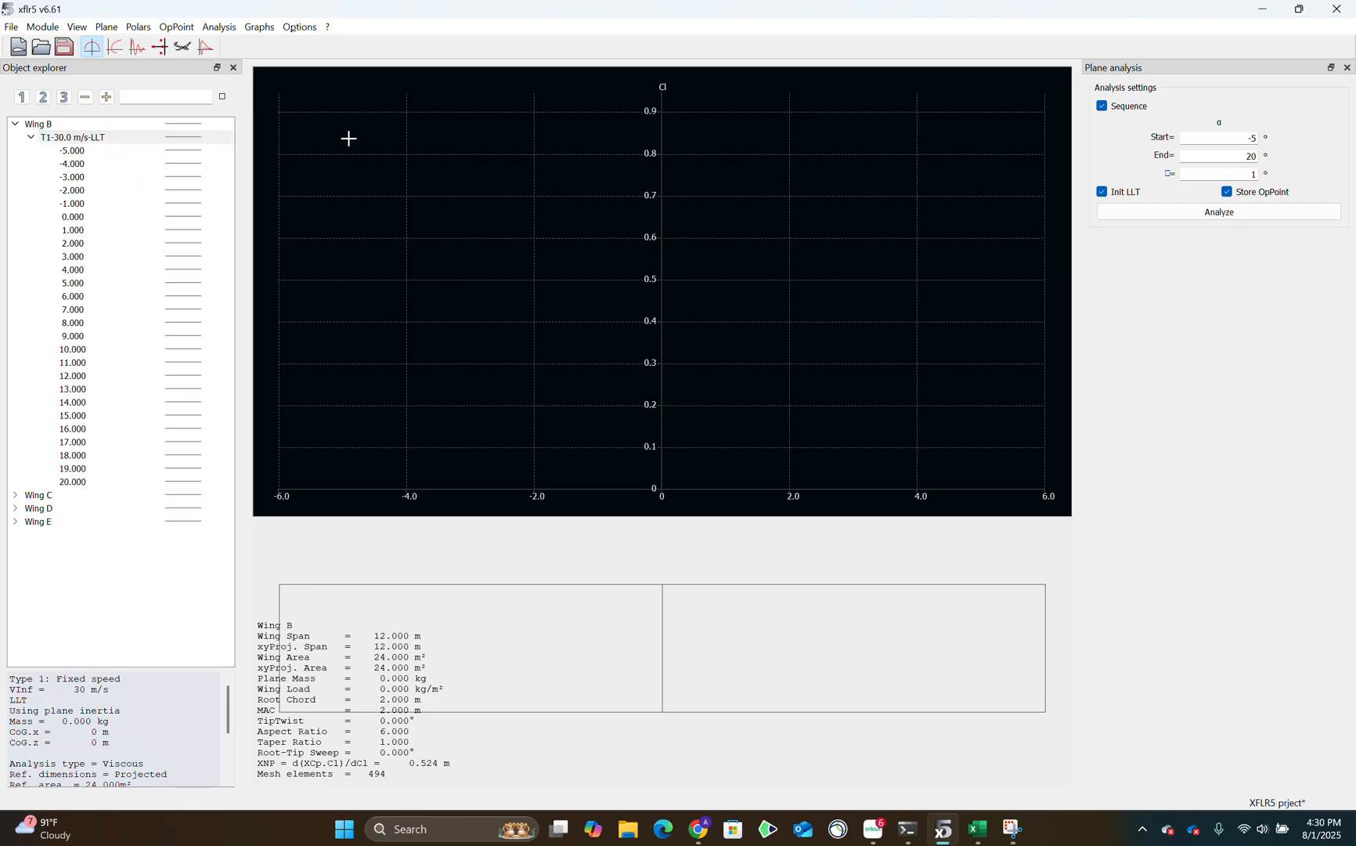
click(90, 288)
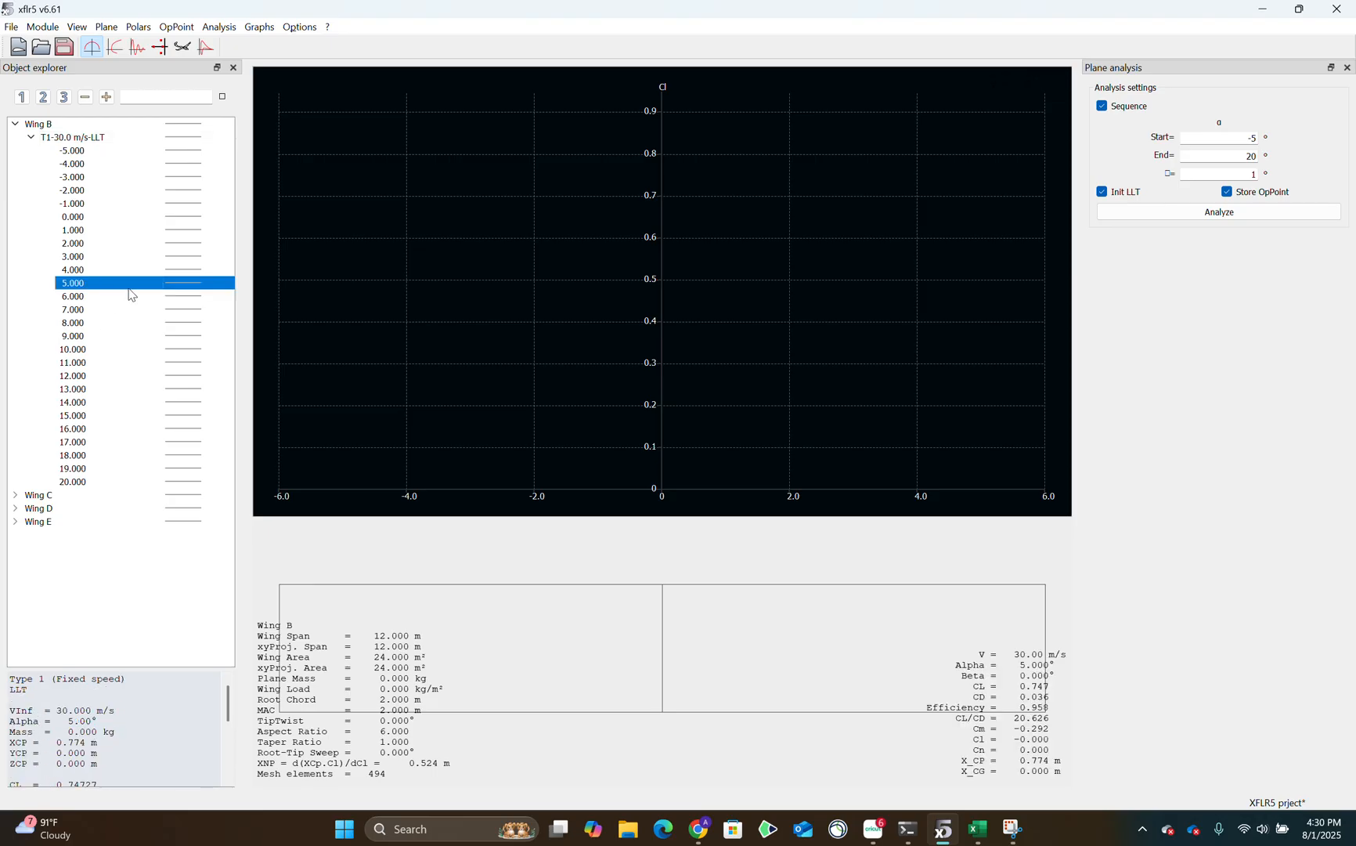
click(219, 285)
click(31, 137)
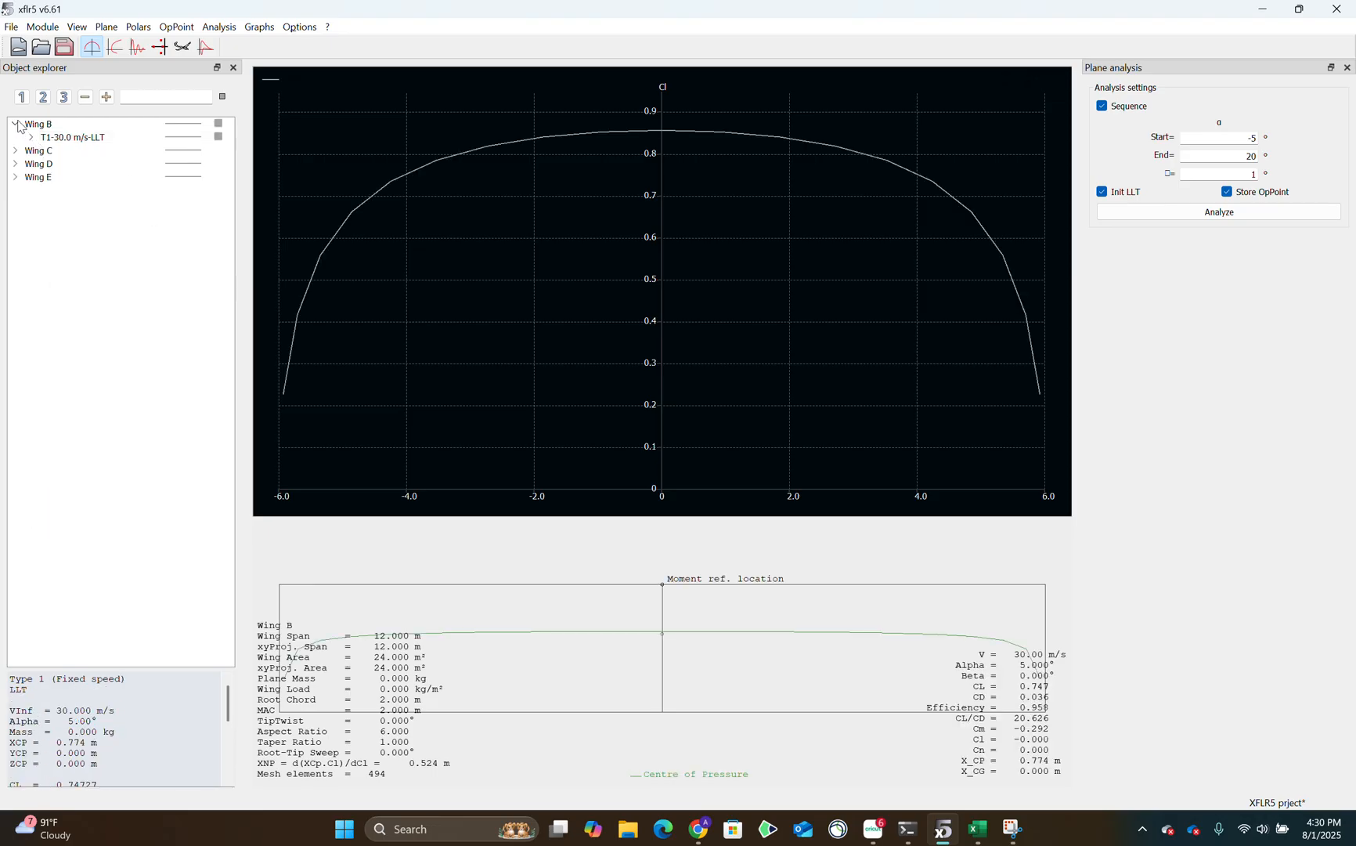
Add Wing C's 5.000 operating point curve from its T1-30.0 m/s-LLT polar to the graph and collapse its list.
click(15, 151)
click(30, 163)
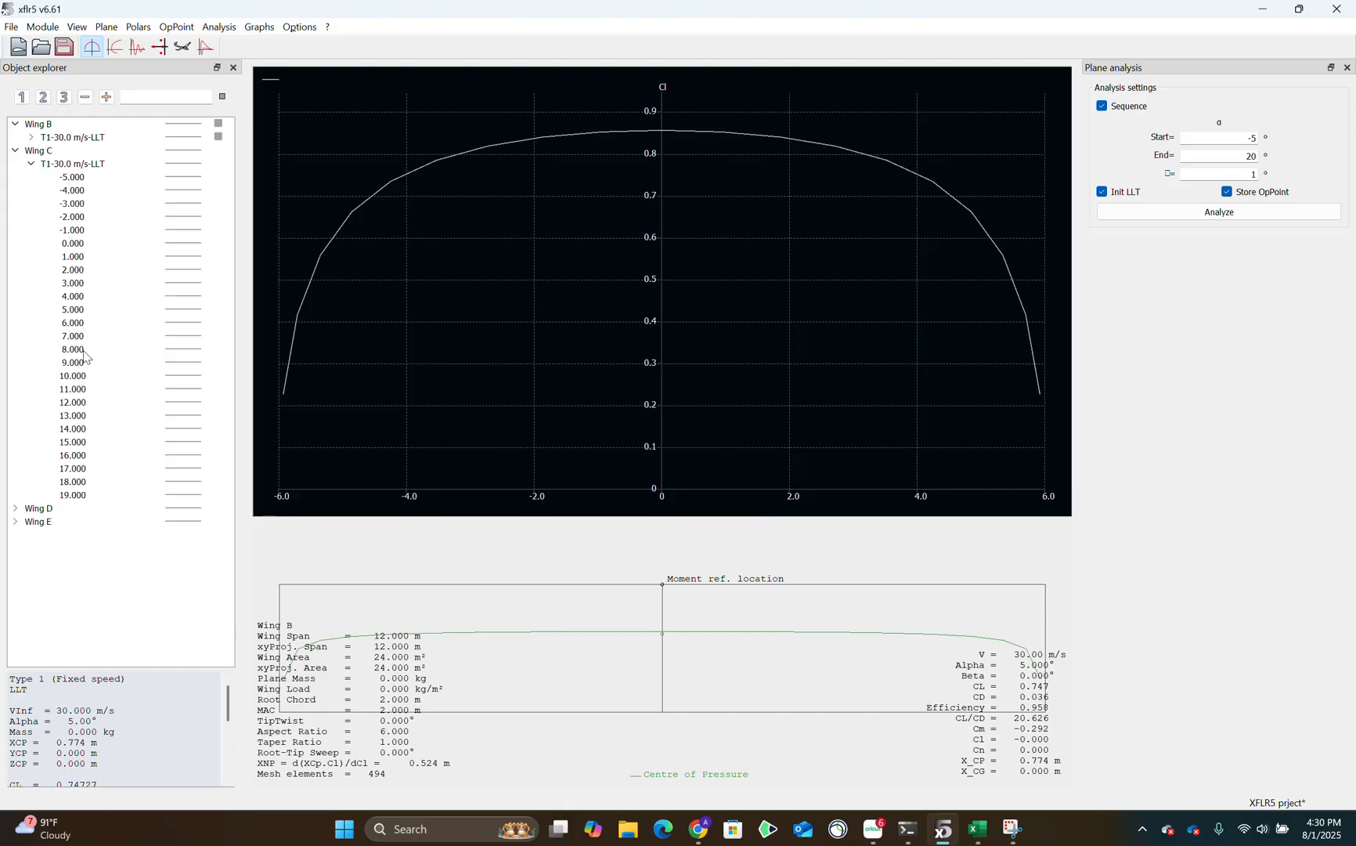
click(91, 311)
click(218, 311)
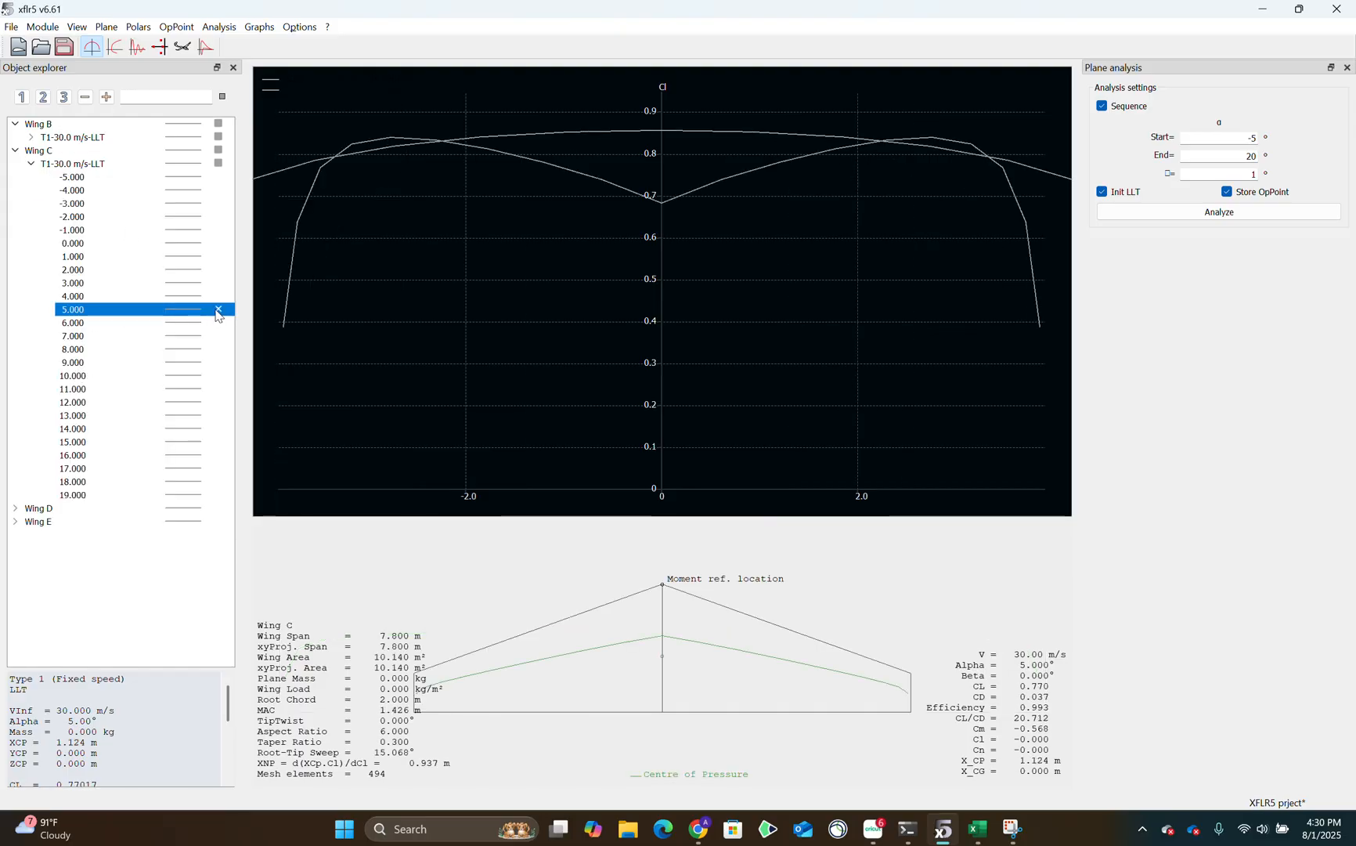
click(31, 163)
Add Wing D's 5.000 operating point curve from its T1-30.0 m/s-LLT polar to the graph and collapse its list.
click(15, 177)
click(47, 191)
click(30, 190)
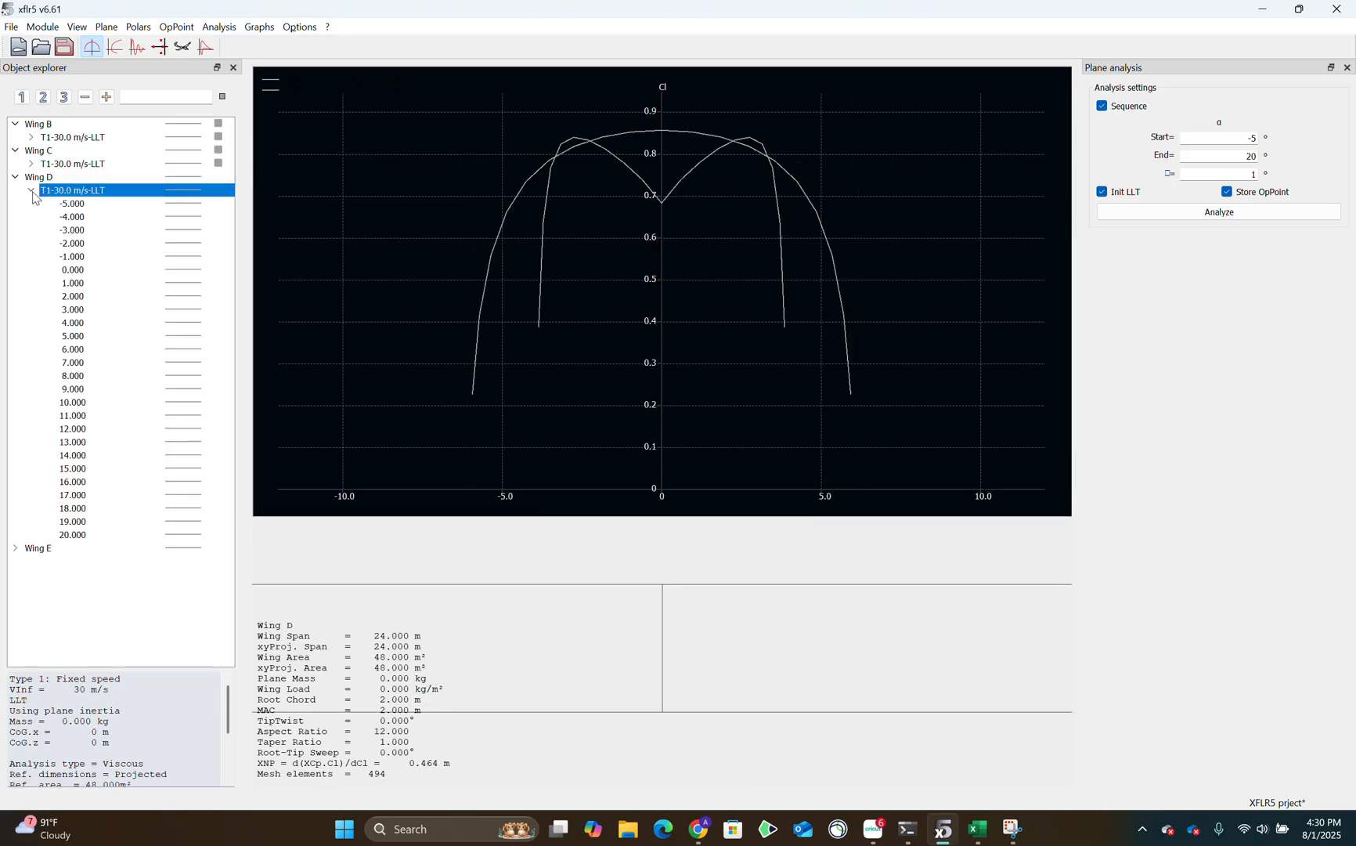
click(96, 337)
click(218, 336)
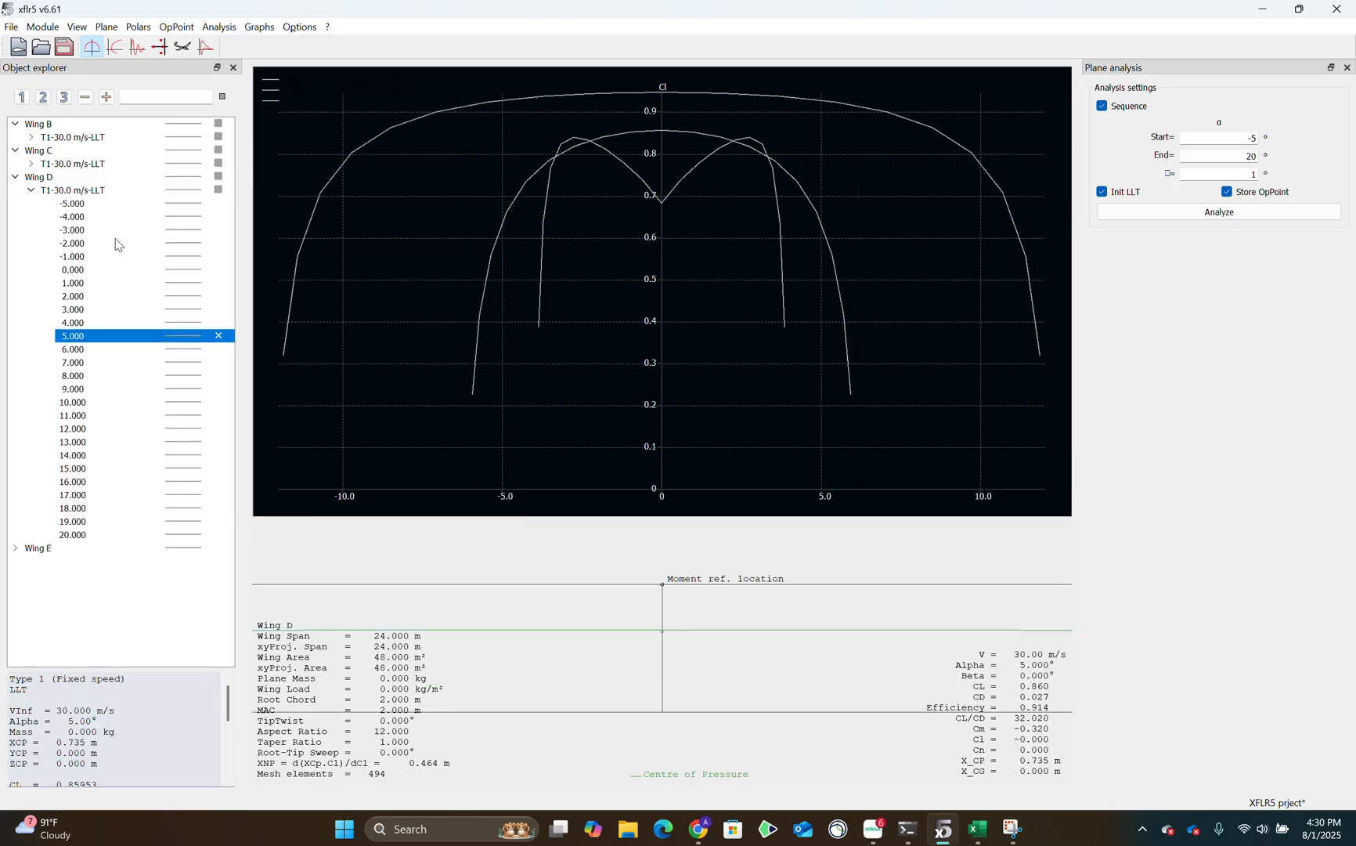
click(31, 191)
Add Wing E's 5.000 operating point curve from its T1-30.0 m/s-LLT polar to the local lift coefficient graph.
click(15, 203)
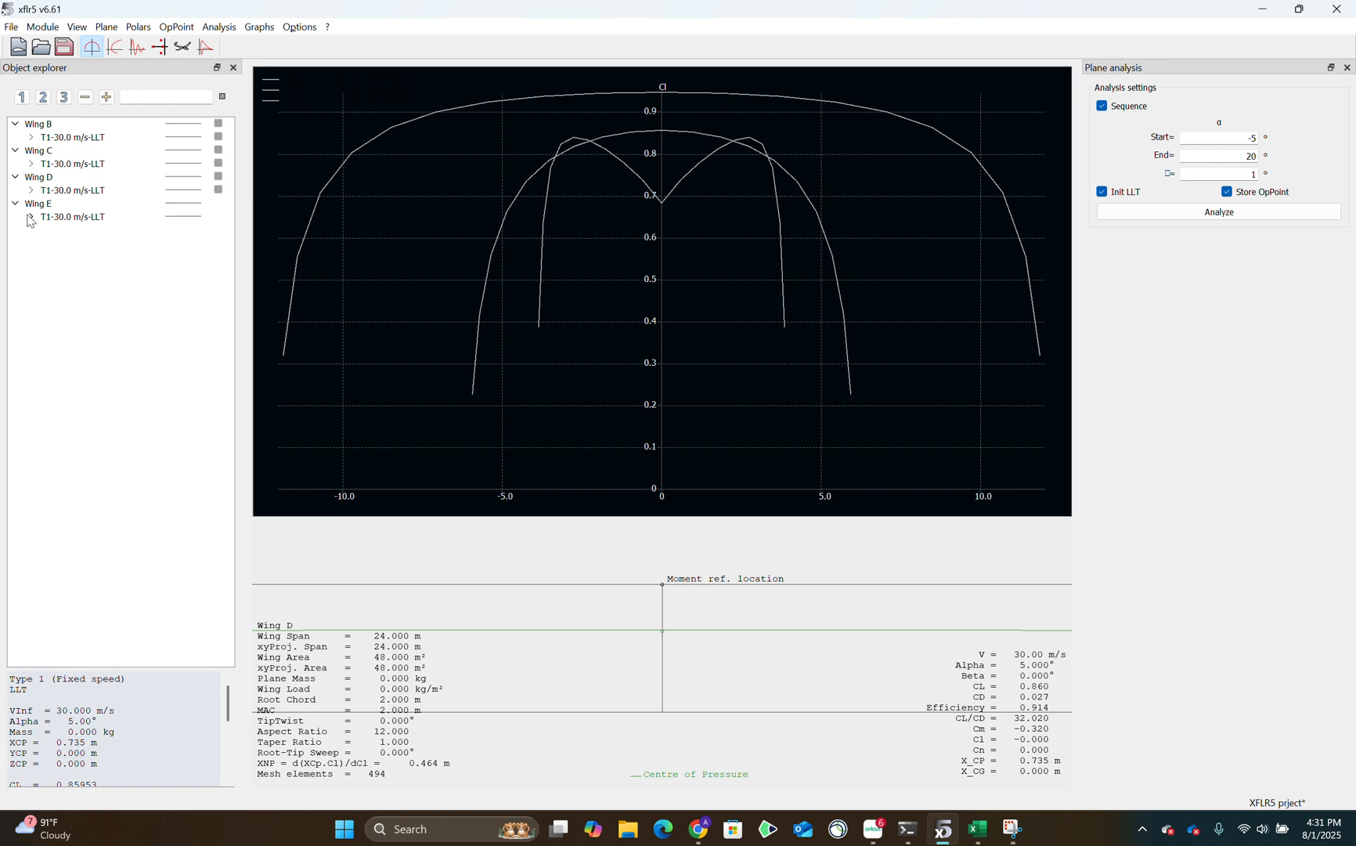
click(30, 217)
click(124, 362)
click(218, 362)
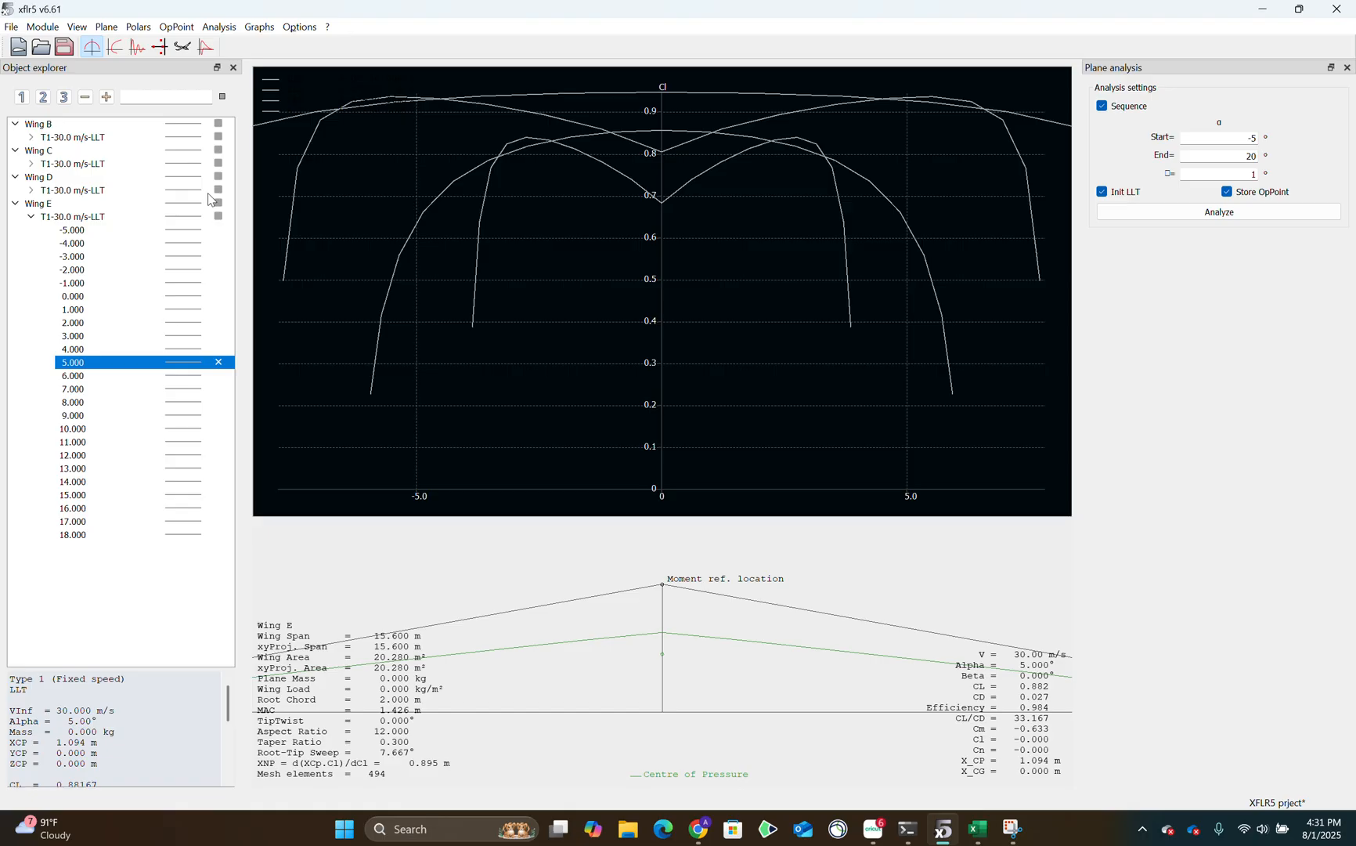
scroll(655, 271, down, 2)
scroll(657, 265, up, 2)
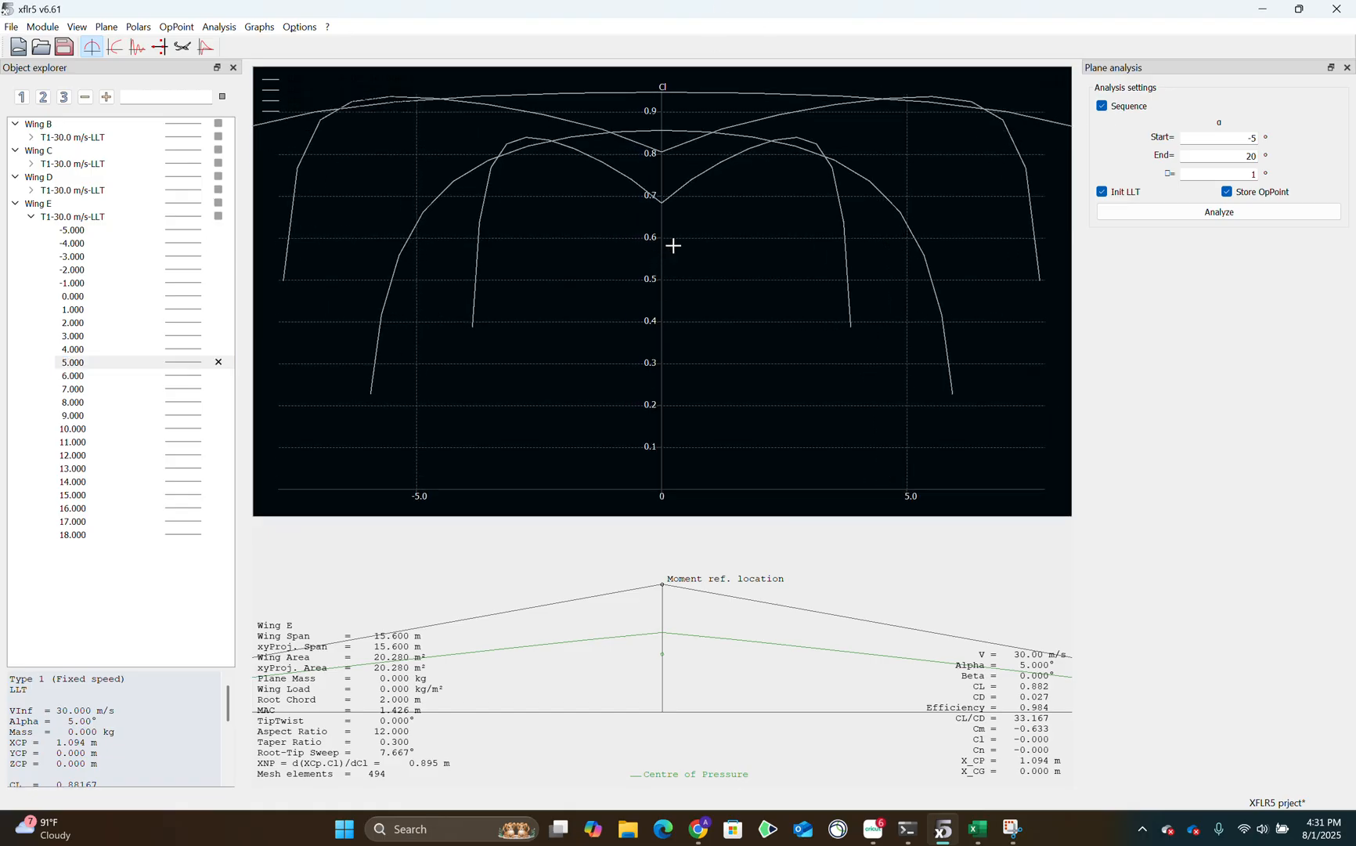
scroll(641, 223, down, 1)
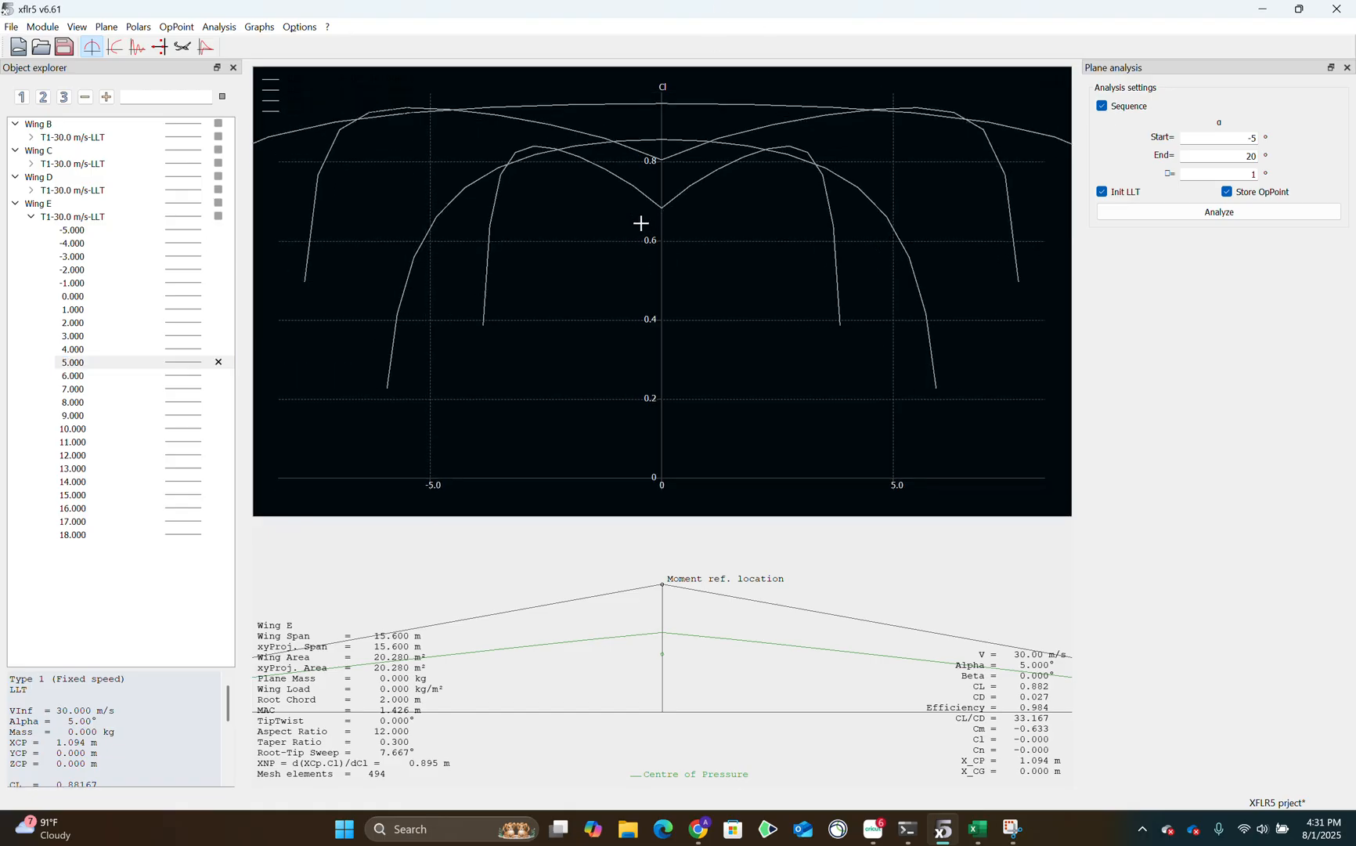
right_click(545, 523)
right_click(575, 475)
right_click(576, 475)
mouse_move(633, 742)
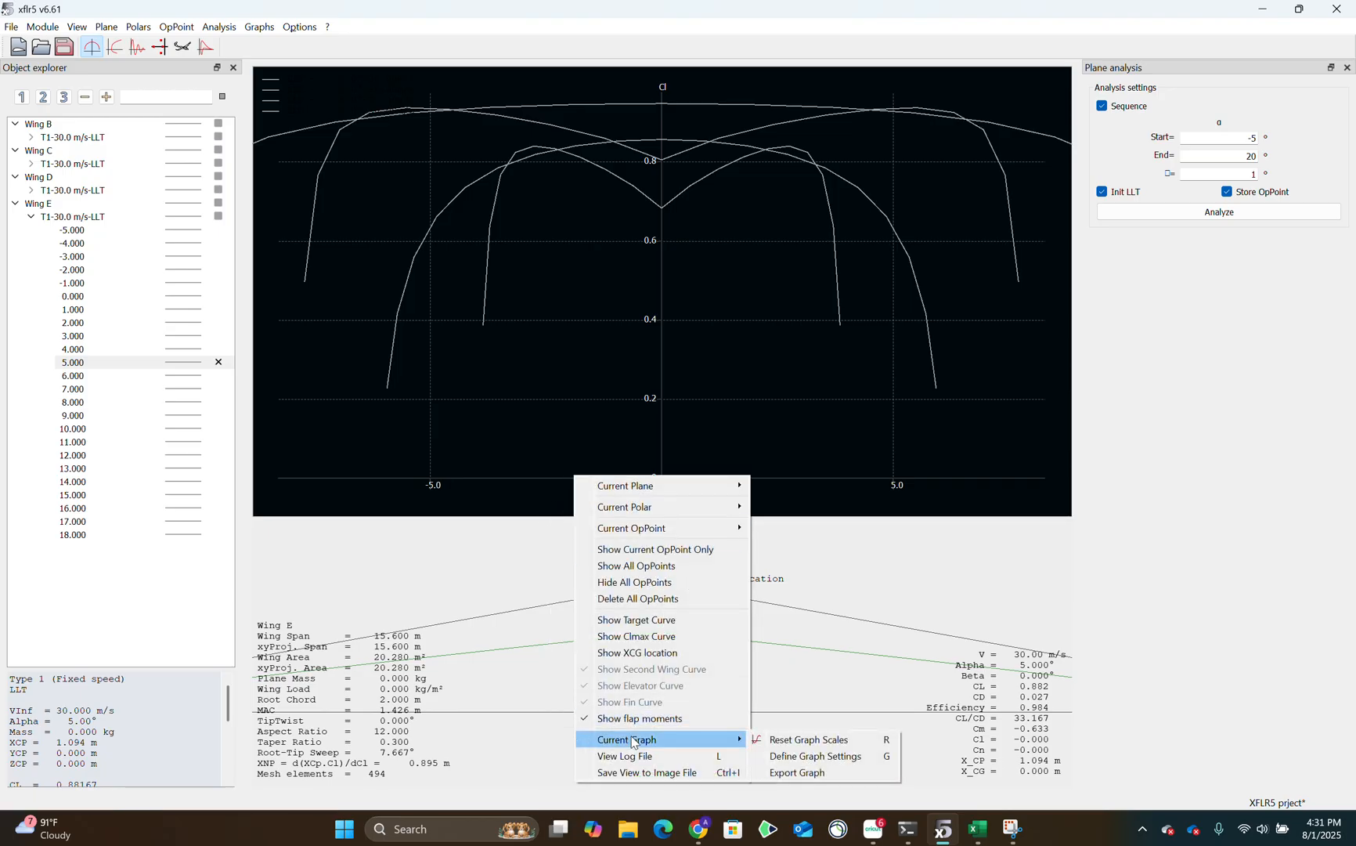
click(802, 773)
scroll(939, 470, down, 2)
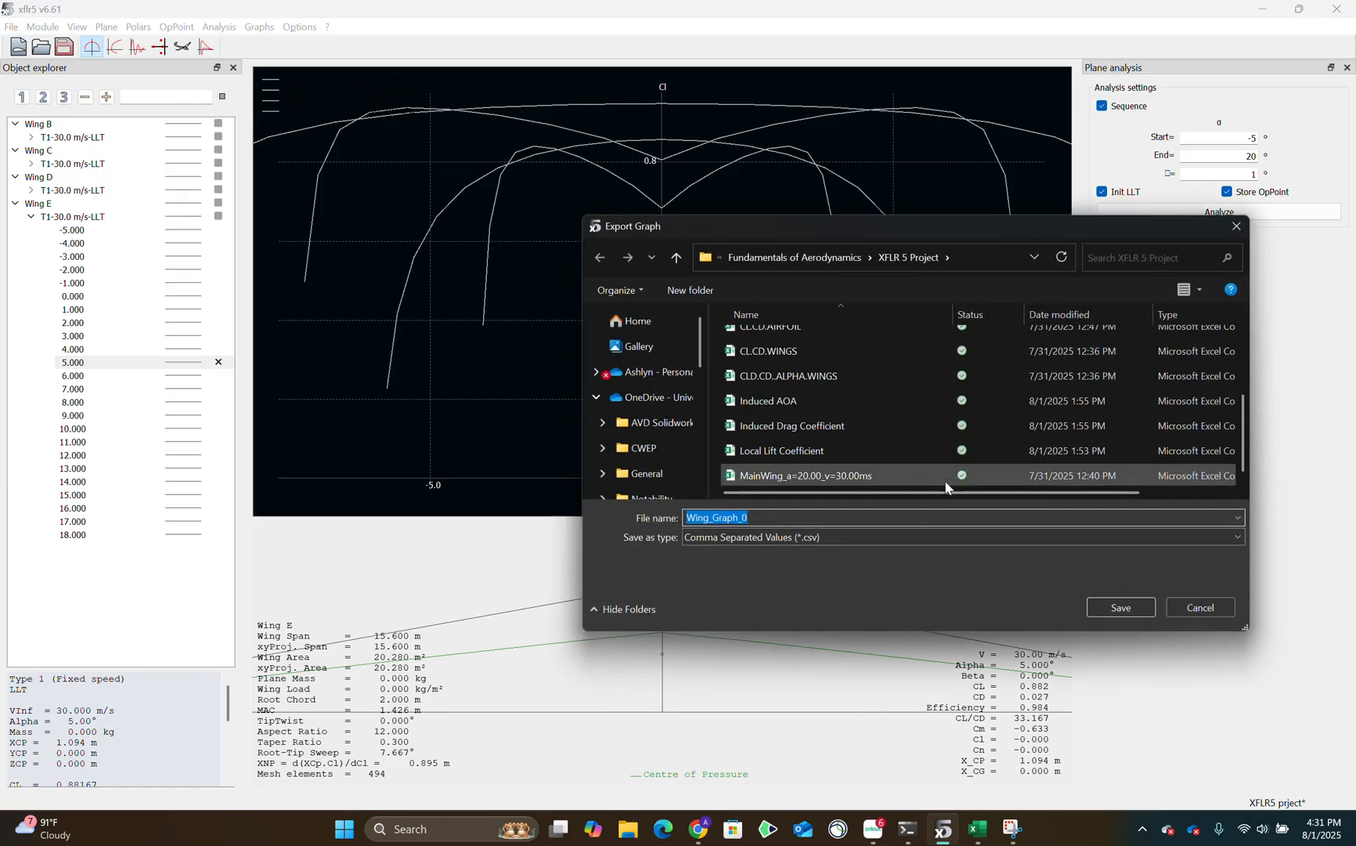
click(1201, 606)
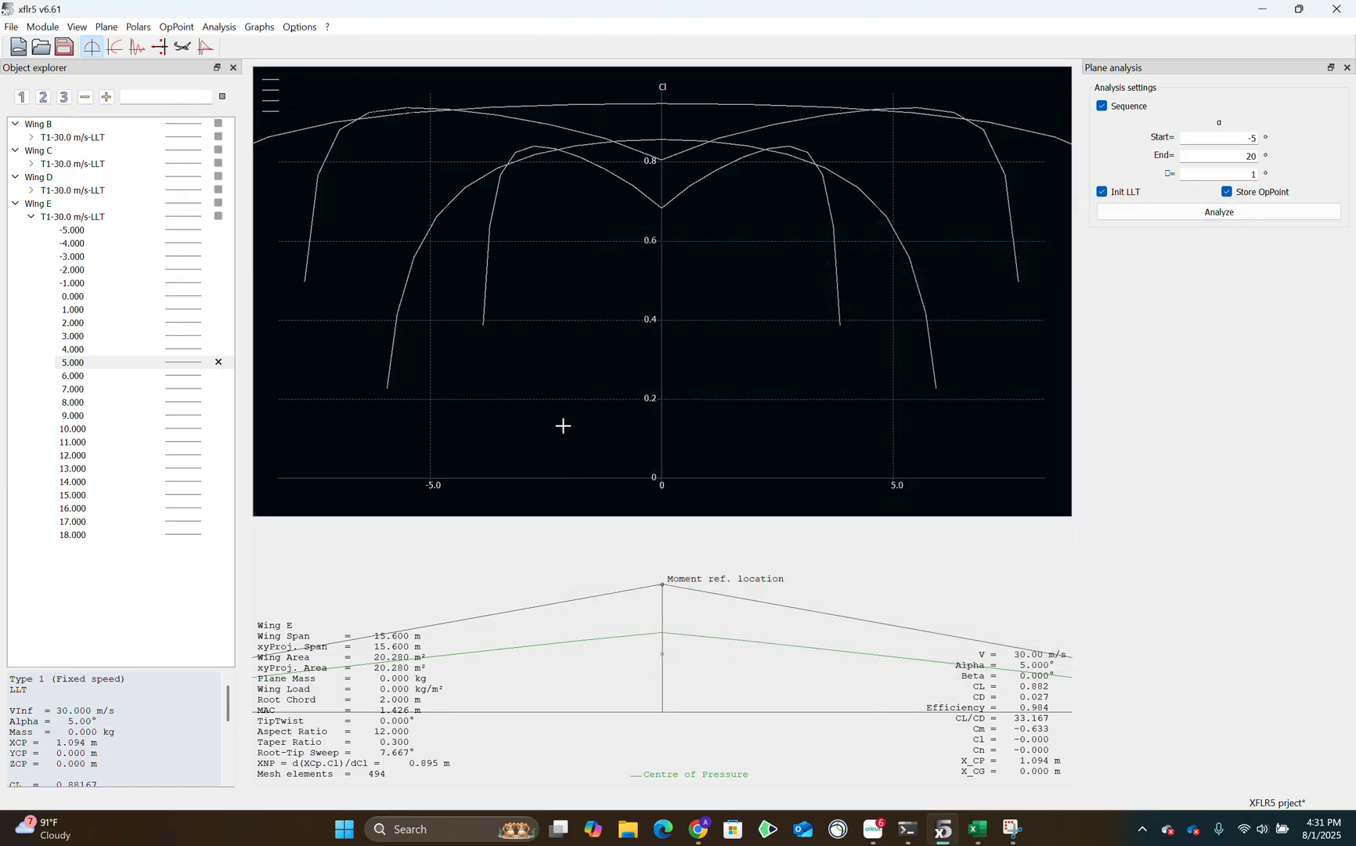
Plot the Induced Angle against Y - span for the displayed wings and reset the graph scales.
right_click(565, 426)
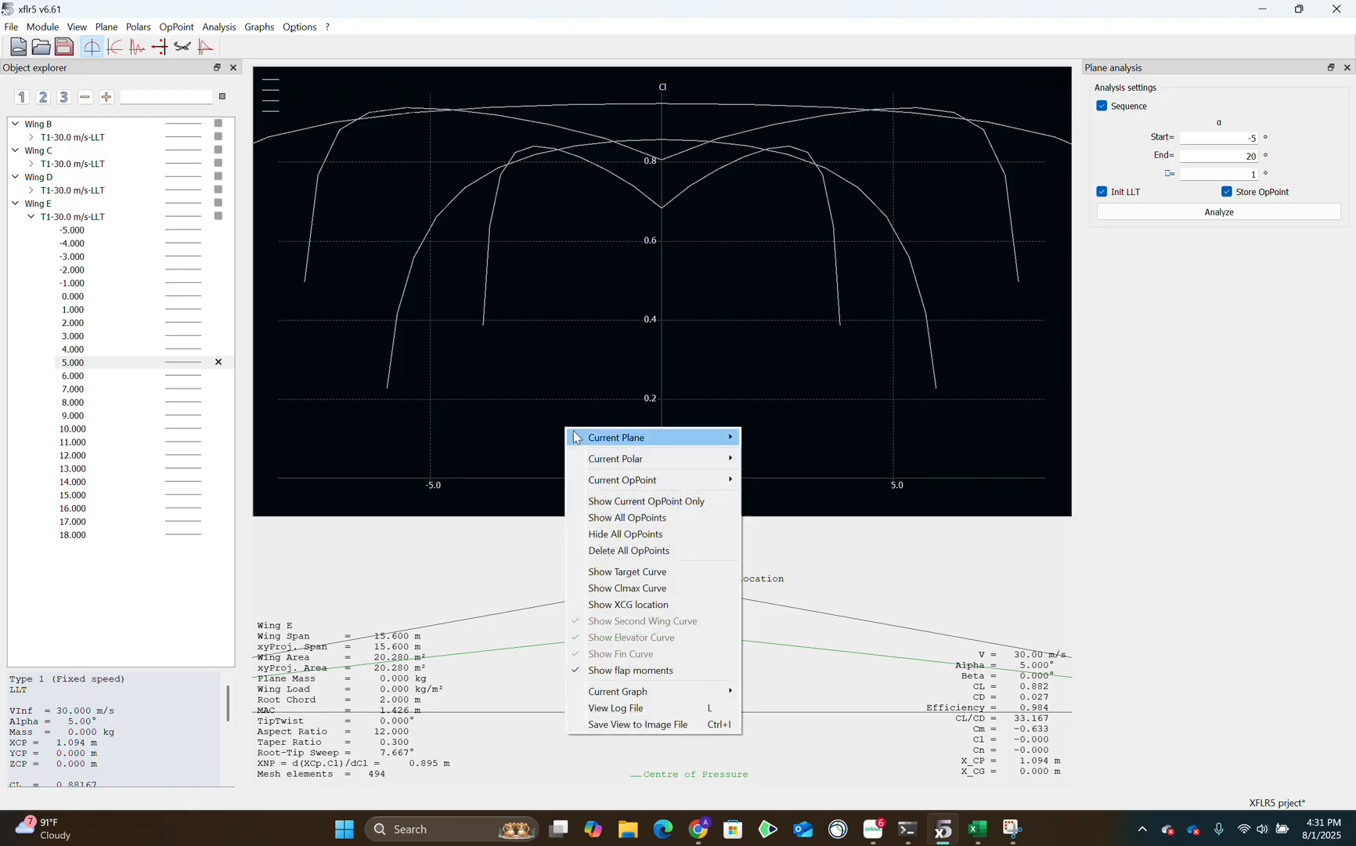
mouse_move(658, 690)
click(834, 709)
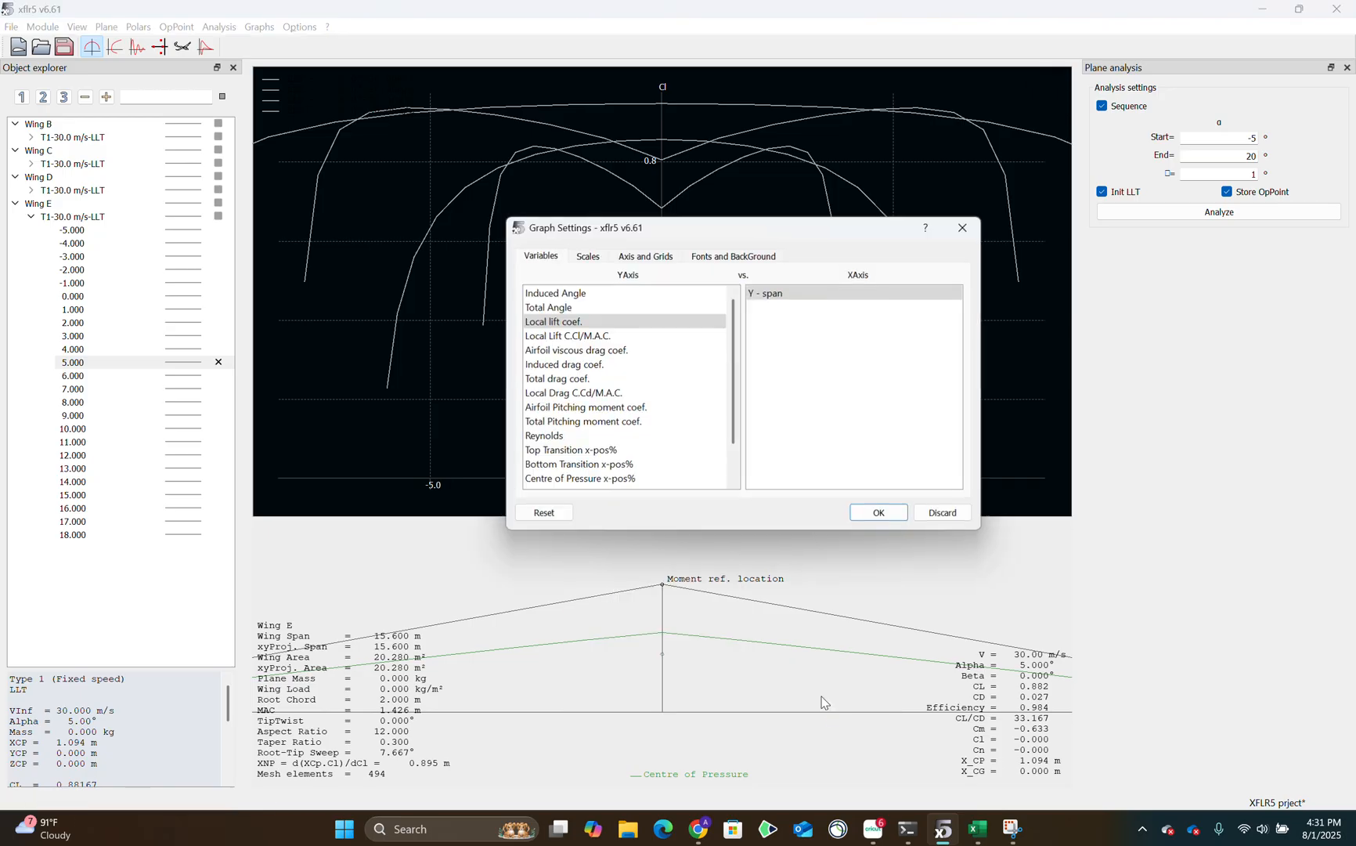
click(552, 307)
click(556, 293)
click(867, 509)
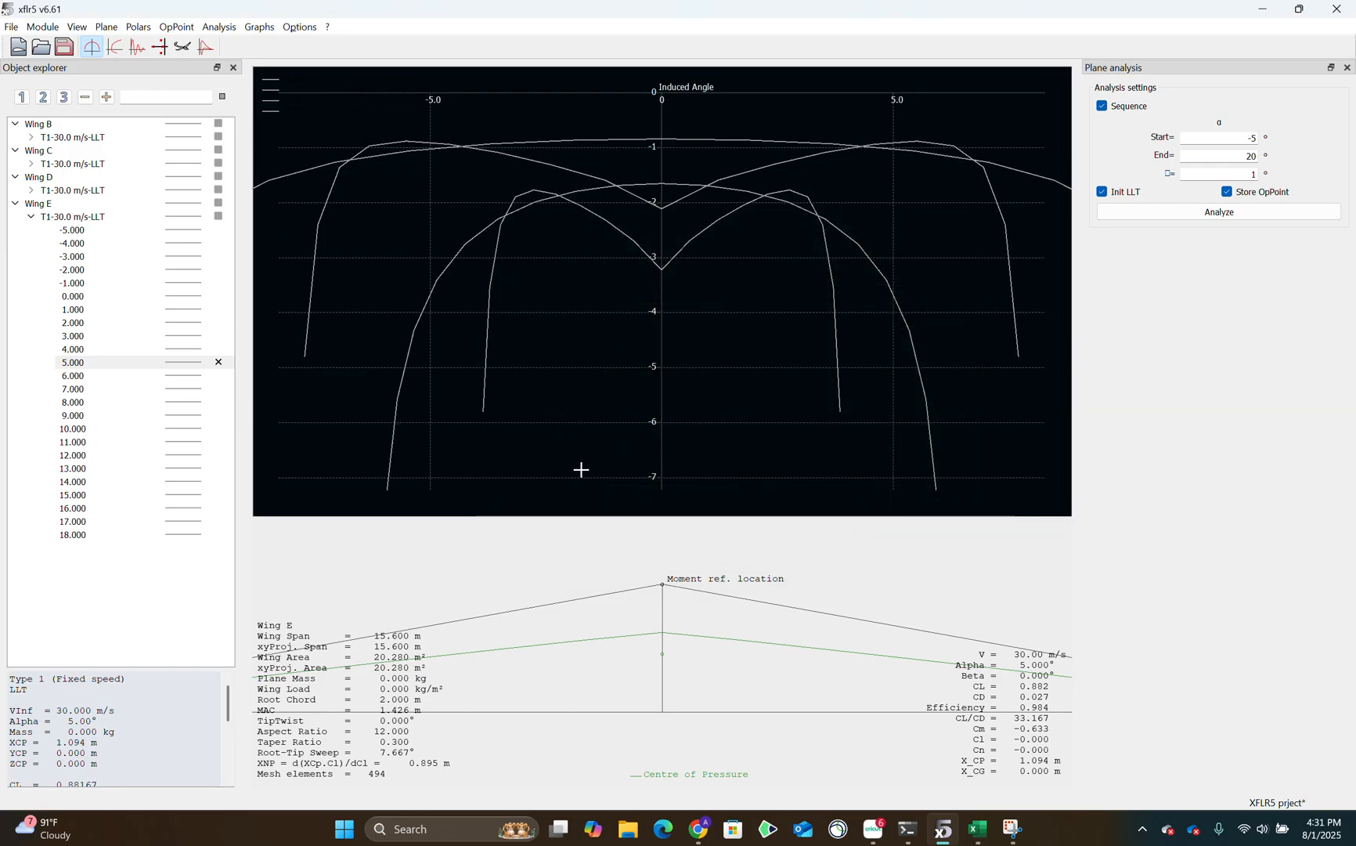
right_click(581, 470)
mouse_move(627, 730)
click(846, 730)
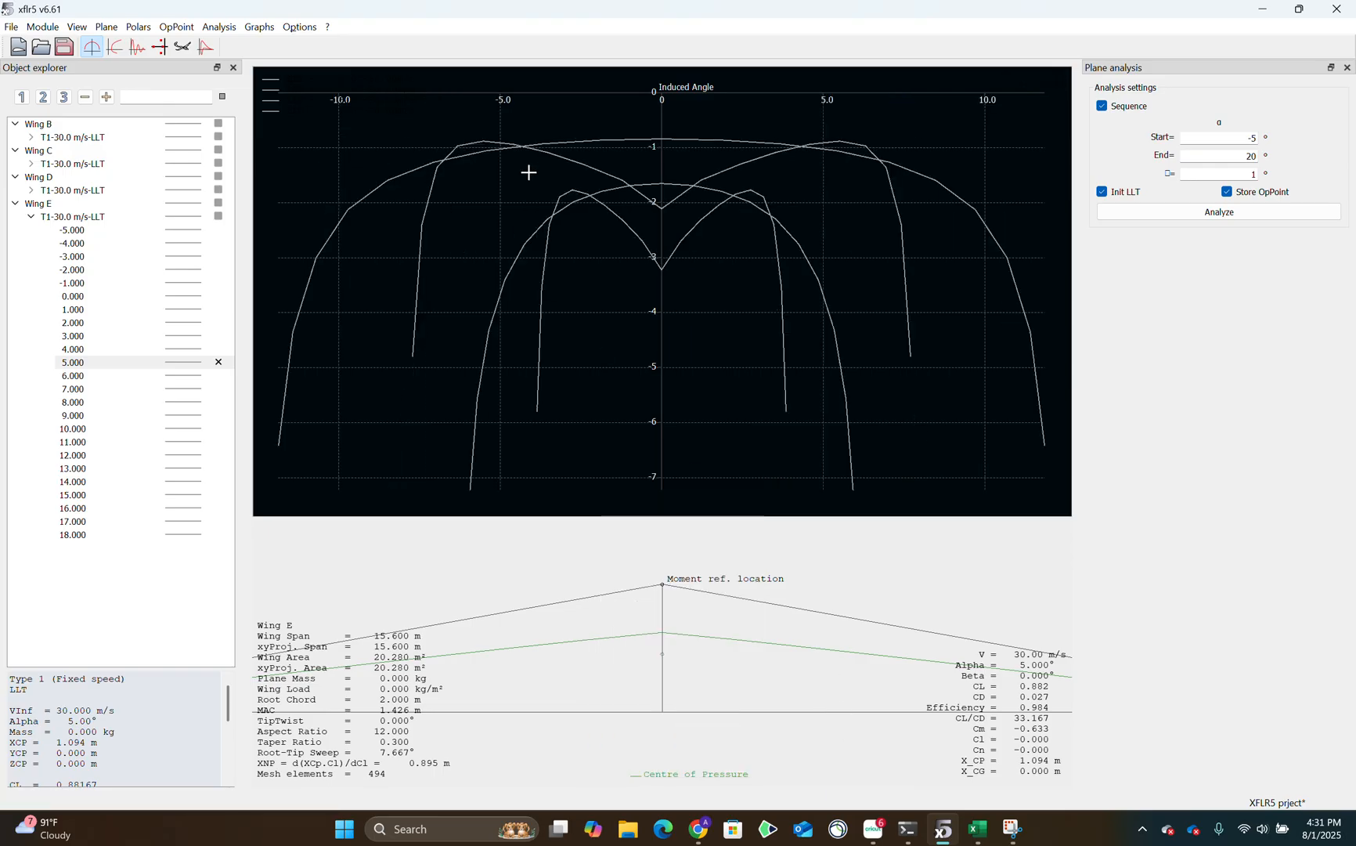
Change the graph's Y-axis variable to Induced drag coef. plotted against Y - span.
right_click(552, 494)
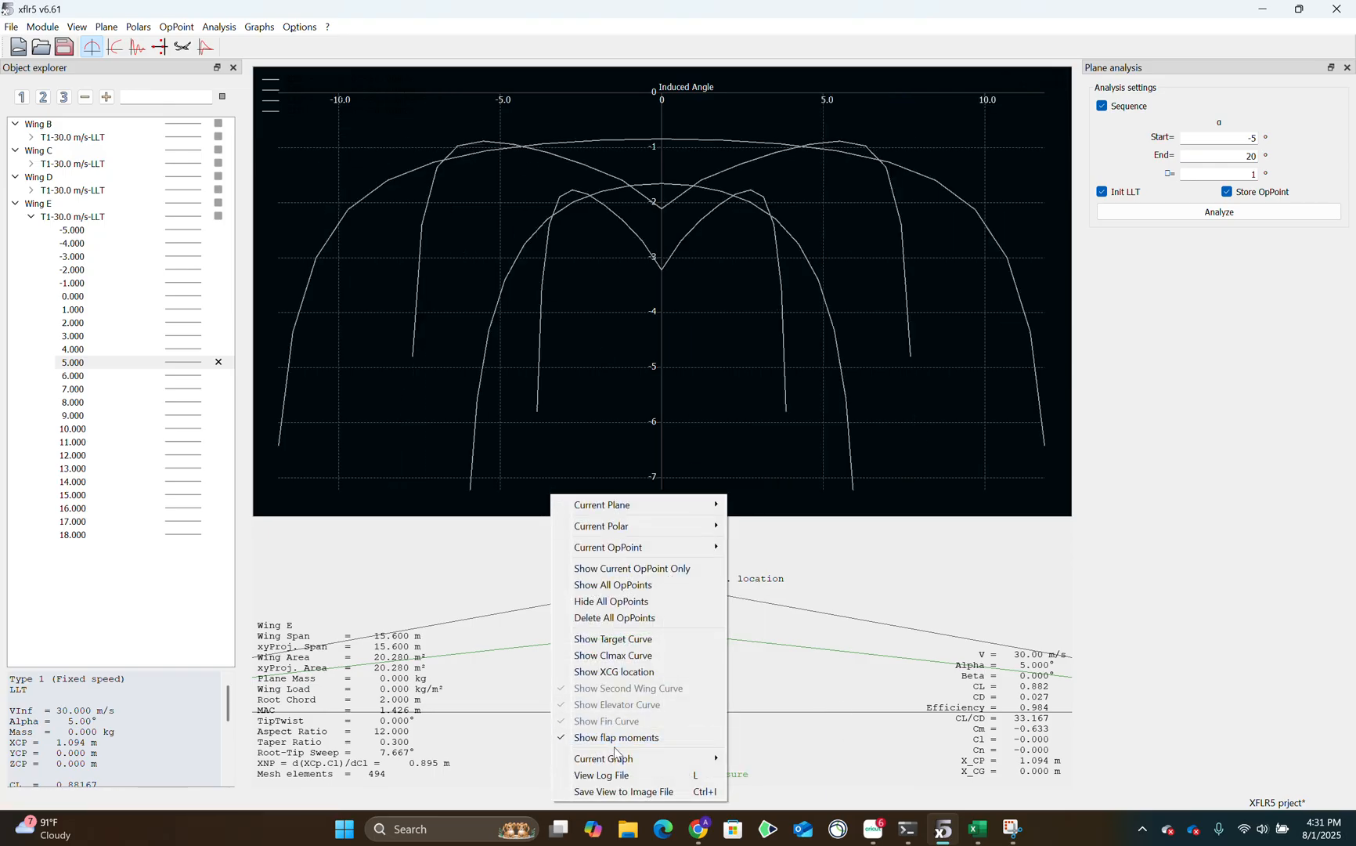
mouse_move(614, 755)
click(791, 774)
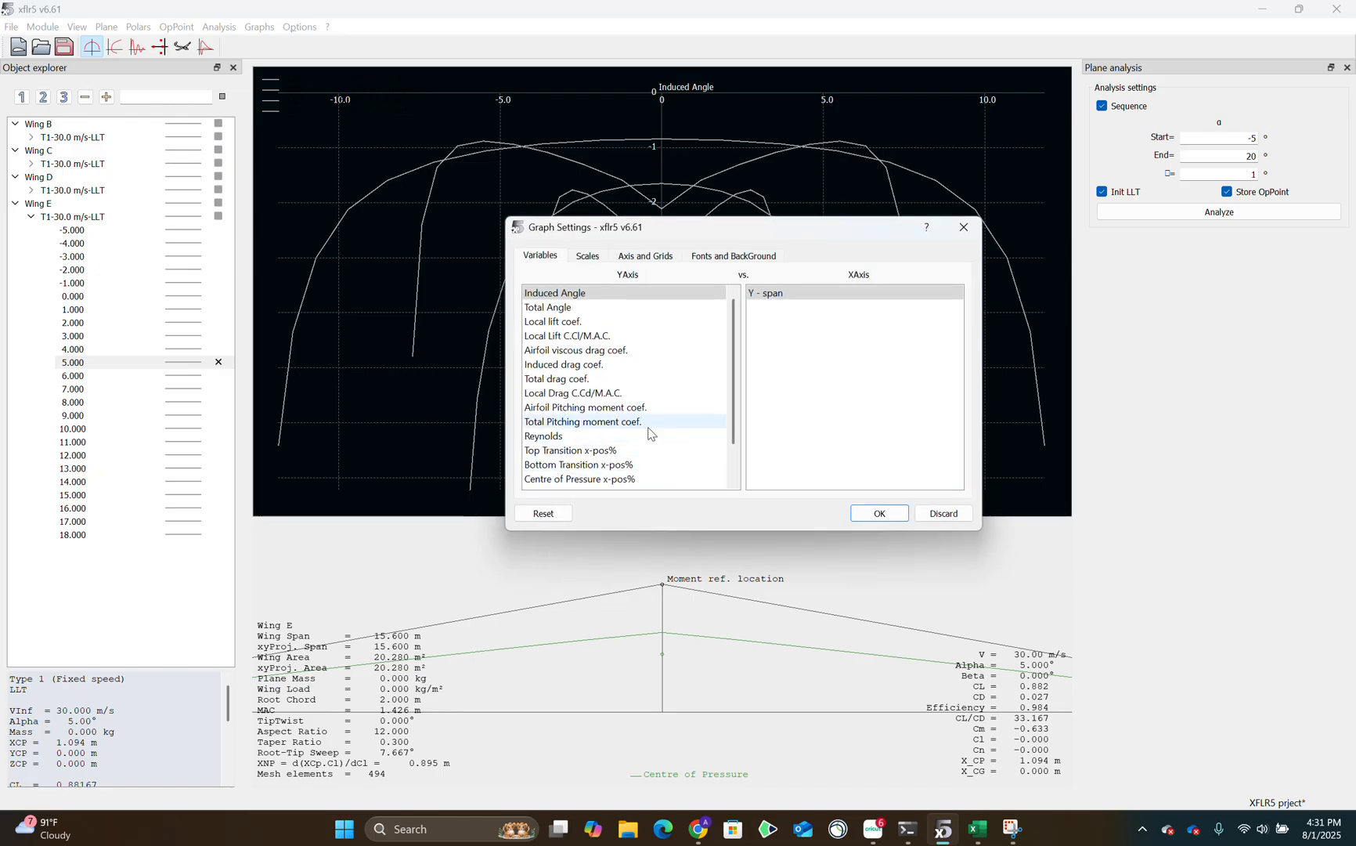
scroll(648, 433, down, 1)
scroll(603, 403, up, 1)
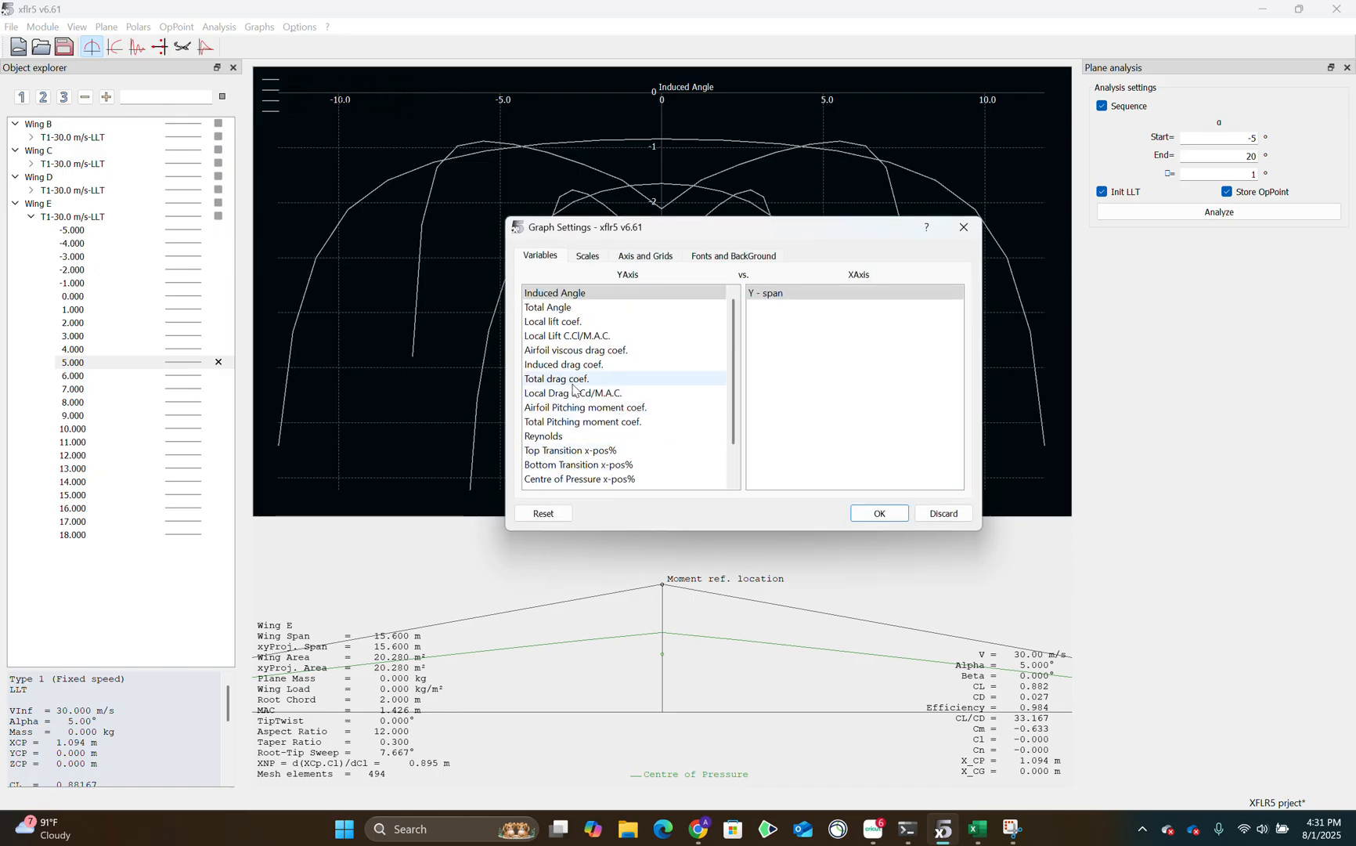
click(567, 366)
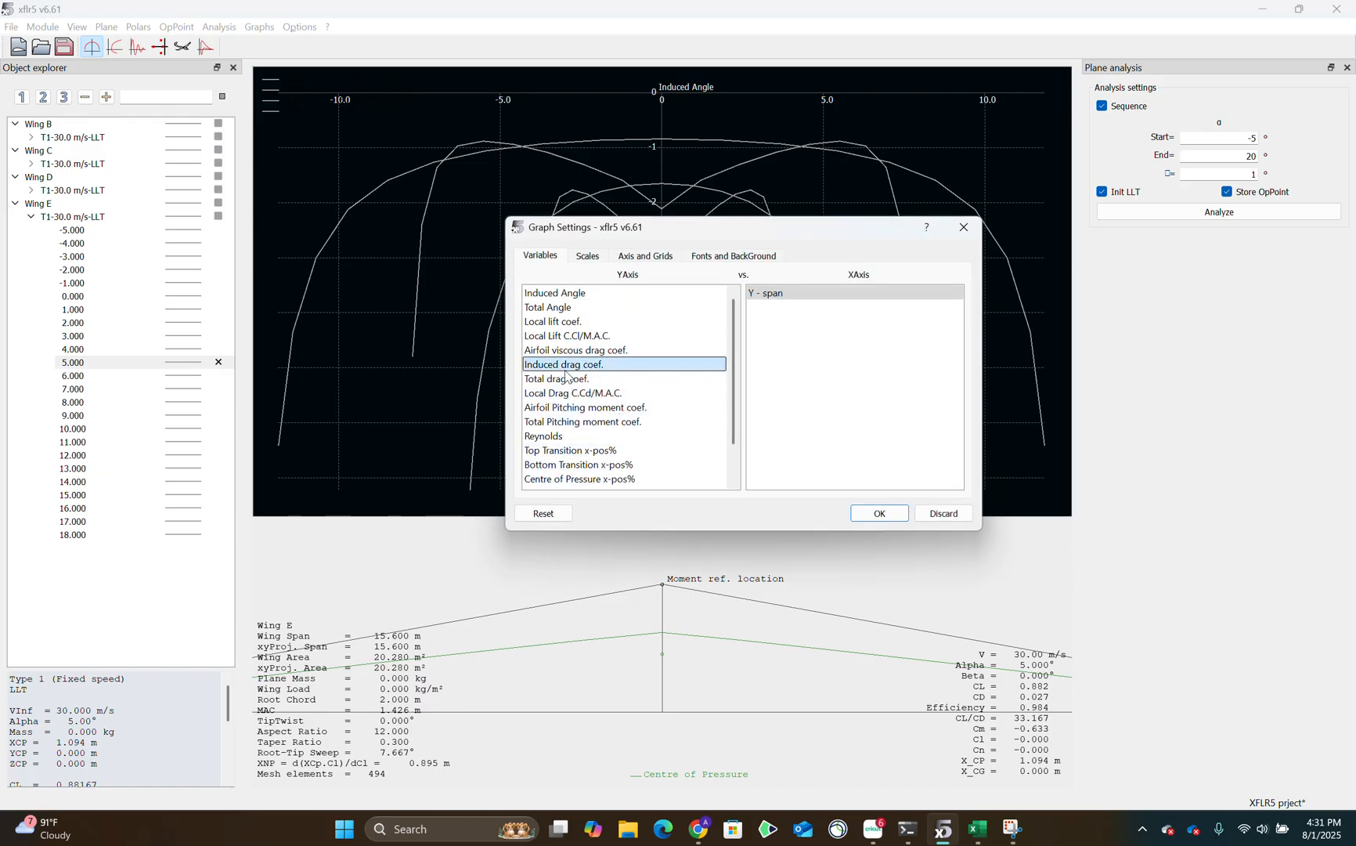
click(878, 514)
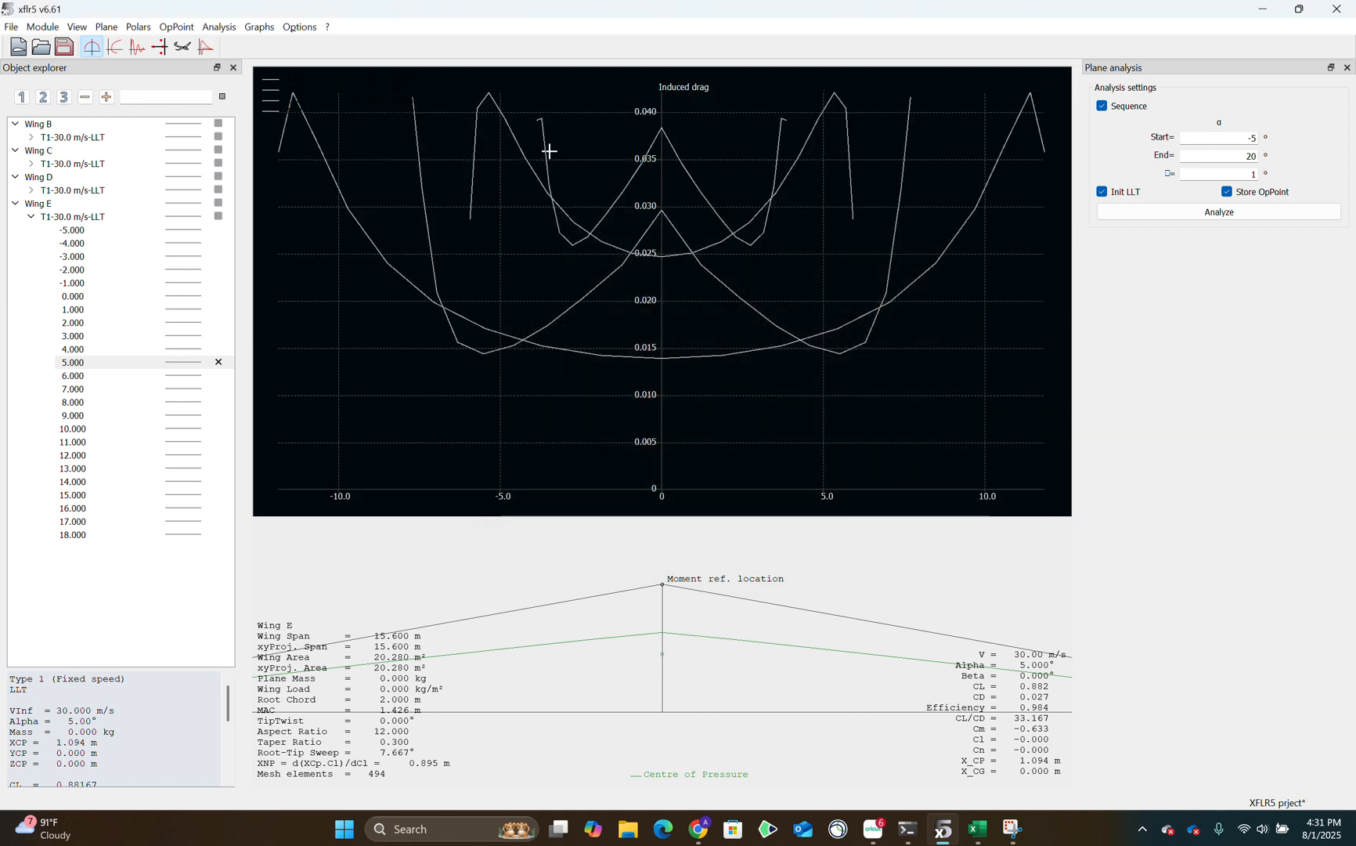
Switch to Excel and review the Induced AOA, Induced Drag Coefficient and Local Lift Coefficient sheets, returning to Induced AOA.
click(977, 829)
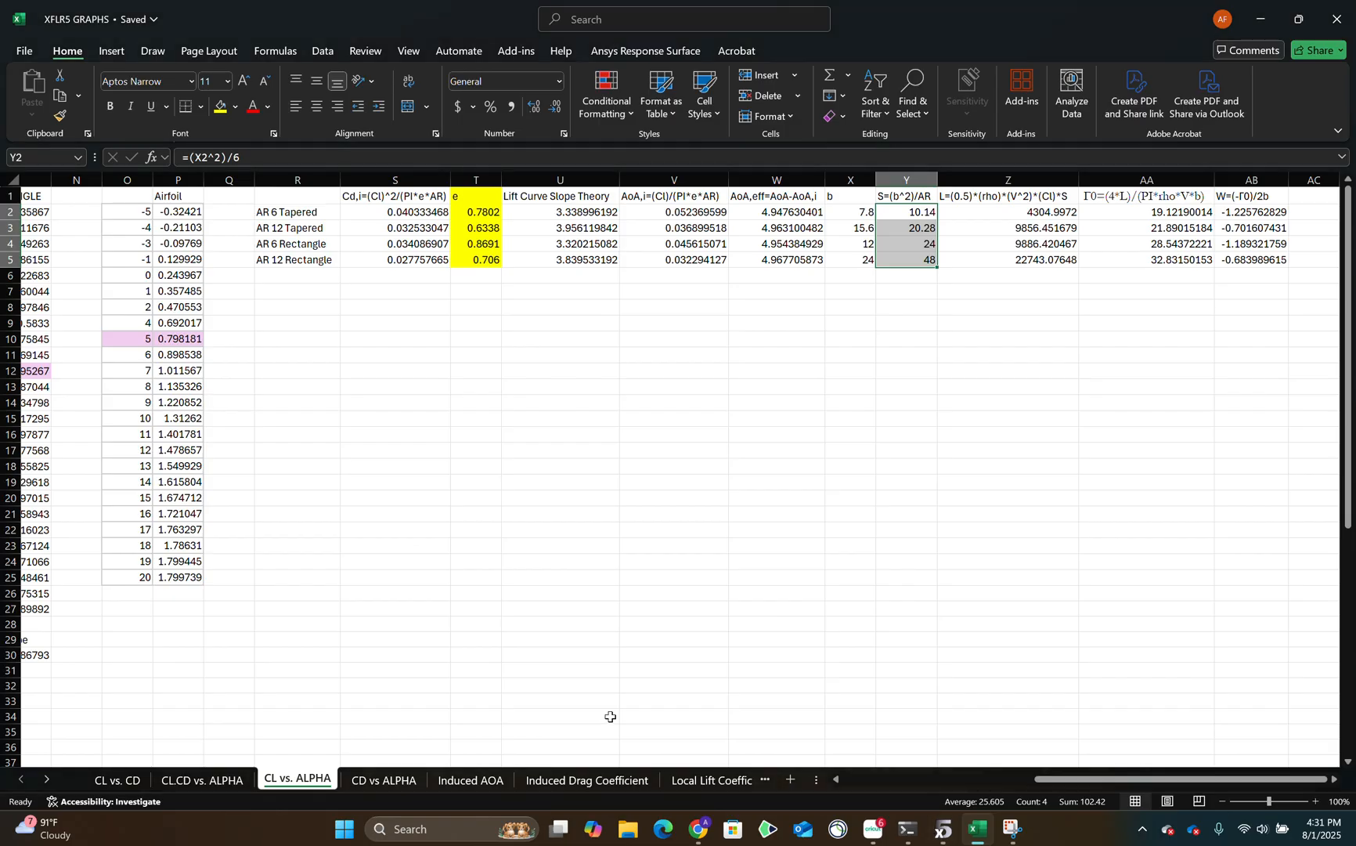
click(470, 779)
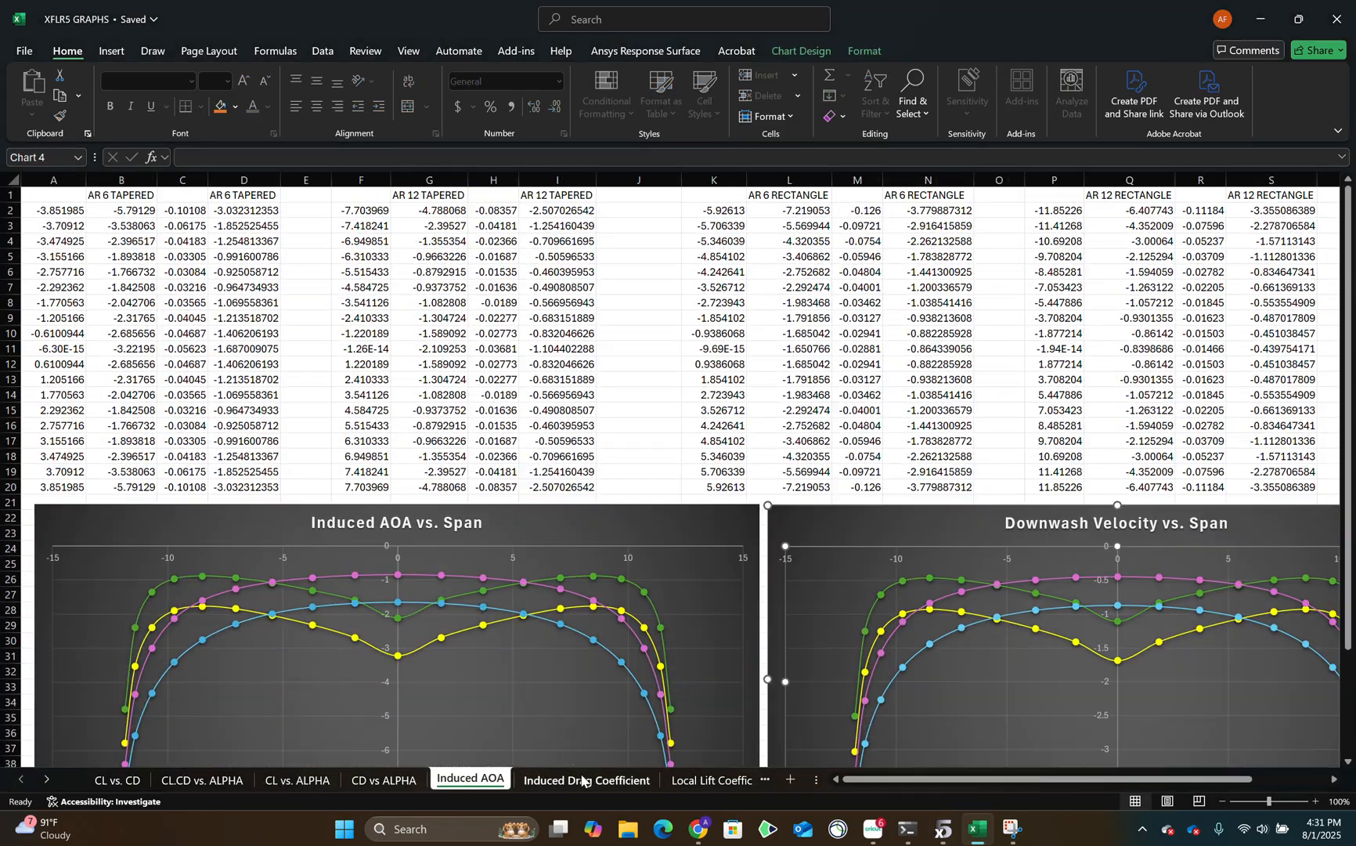
click(604, 781)
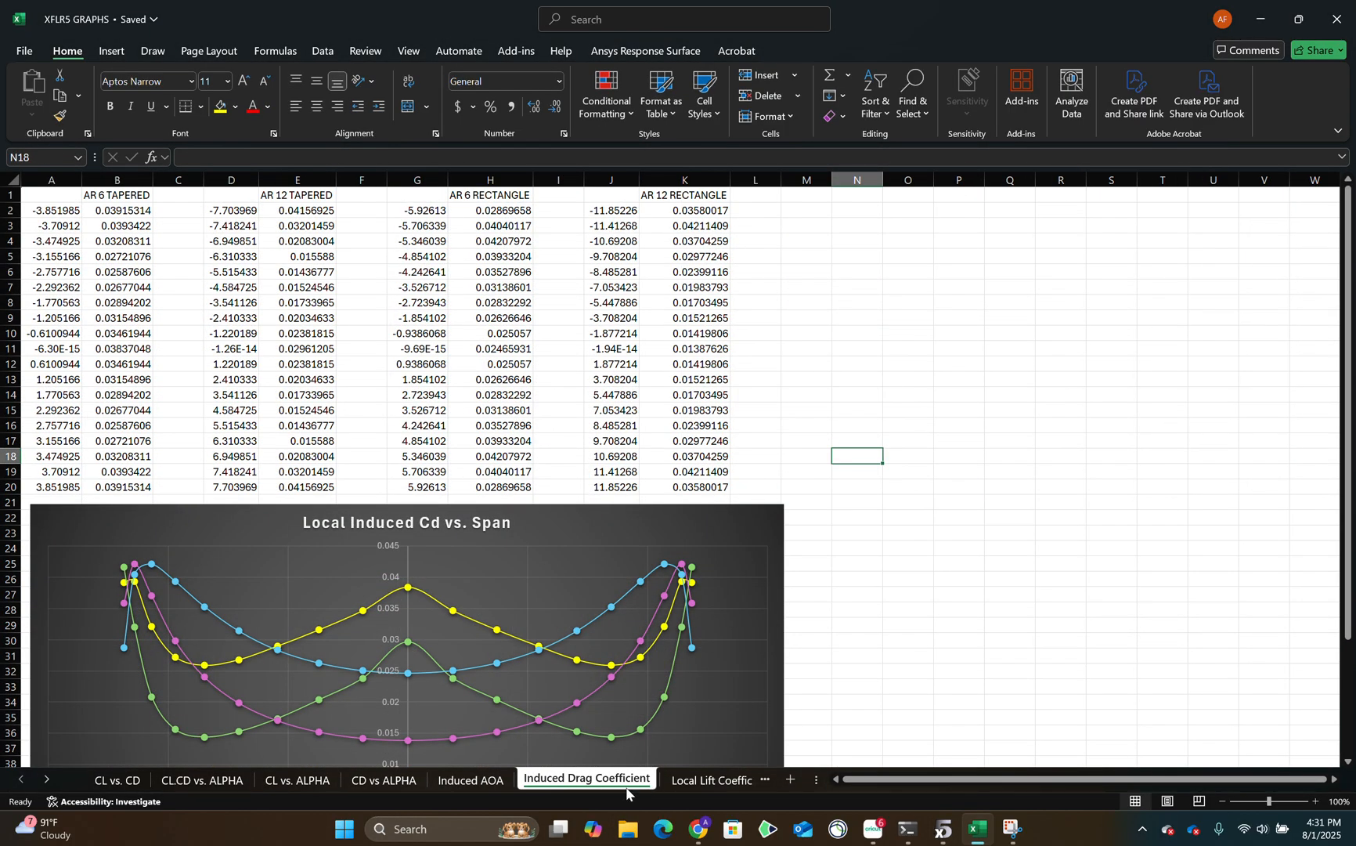
click(689, 780)
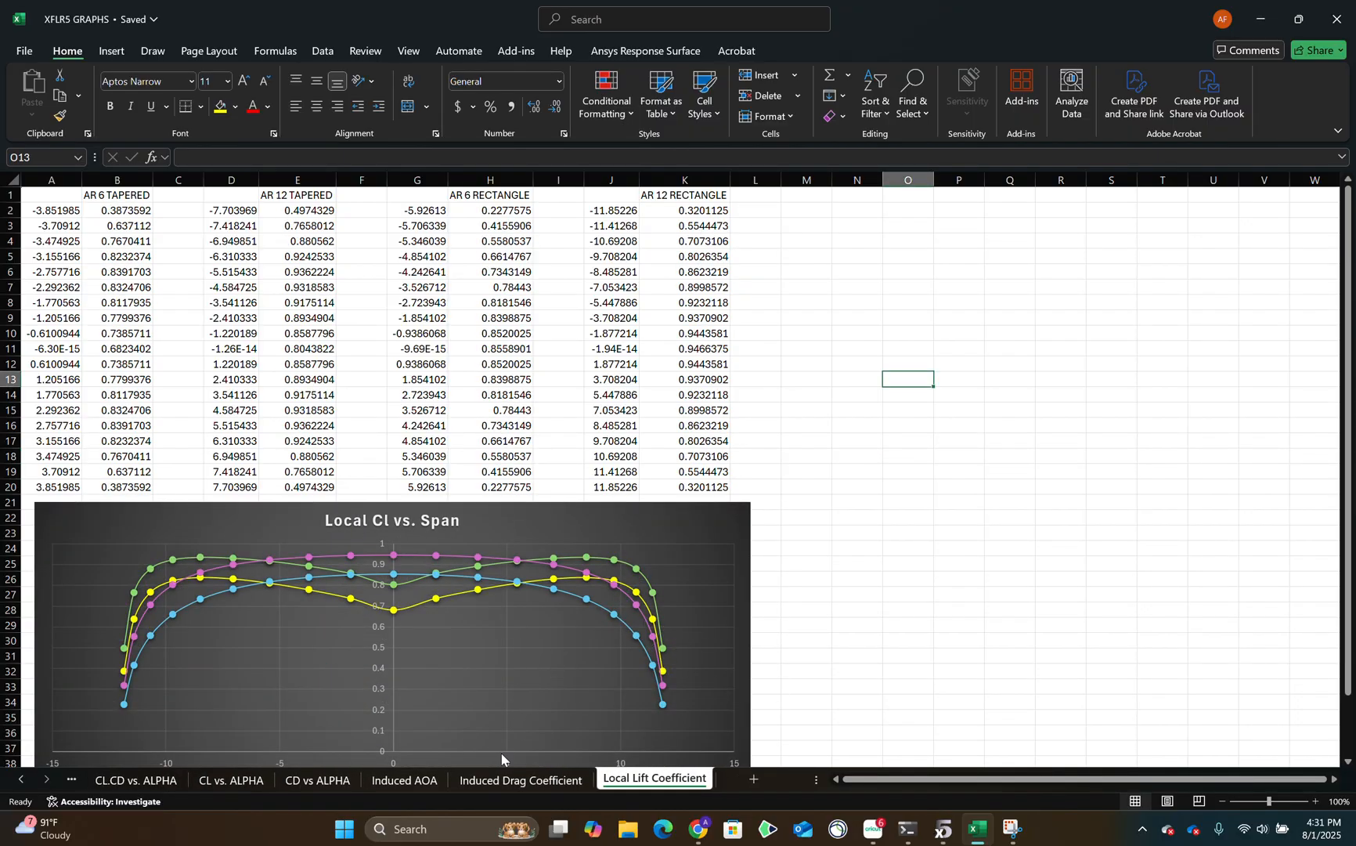
click(425, 786)
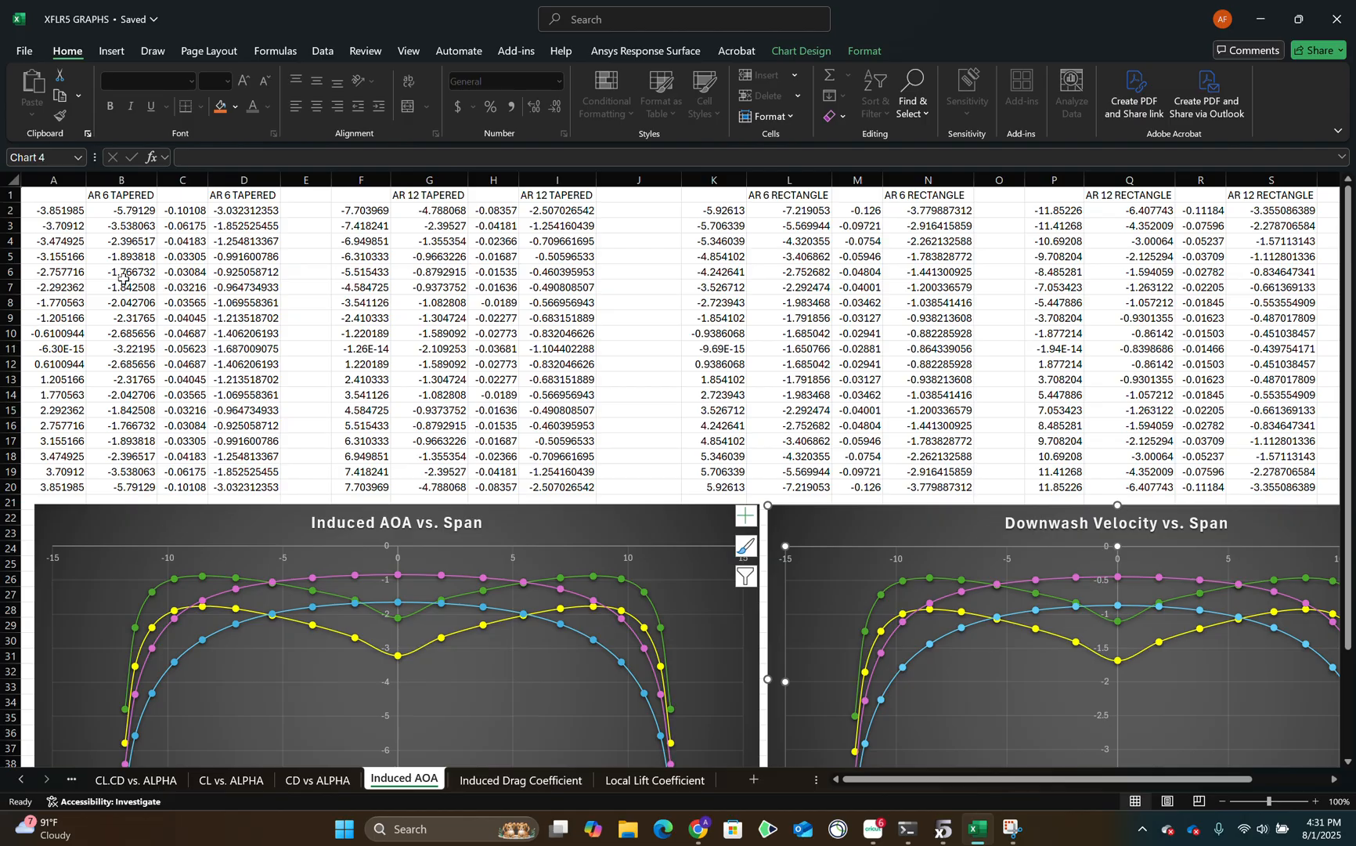
Examine the AR 6 tapered wing's induced angles in column B, their radian conversion in column C and the downwash formula in column D.
drag(117, 215, 125, 489)
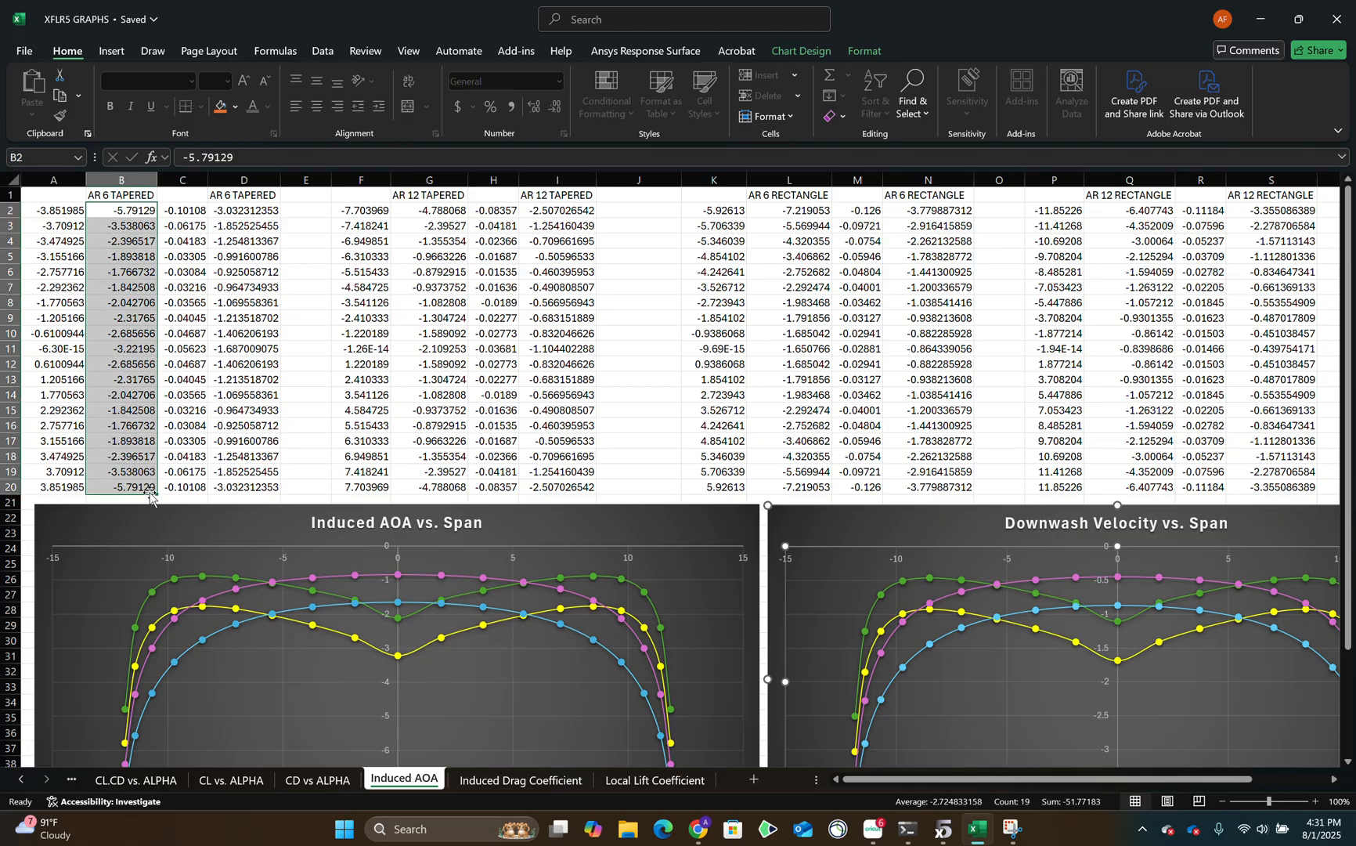
click(173, 213)
double_click(174, 213)
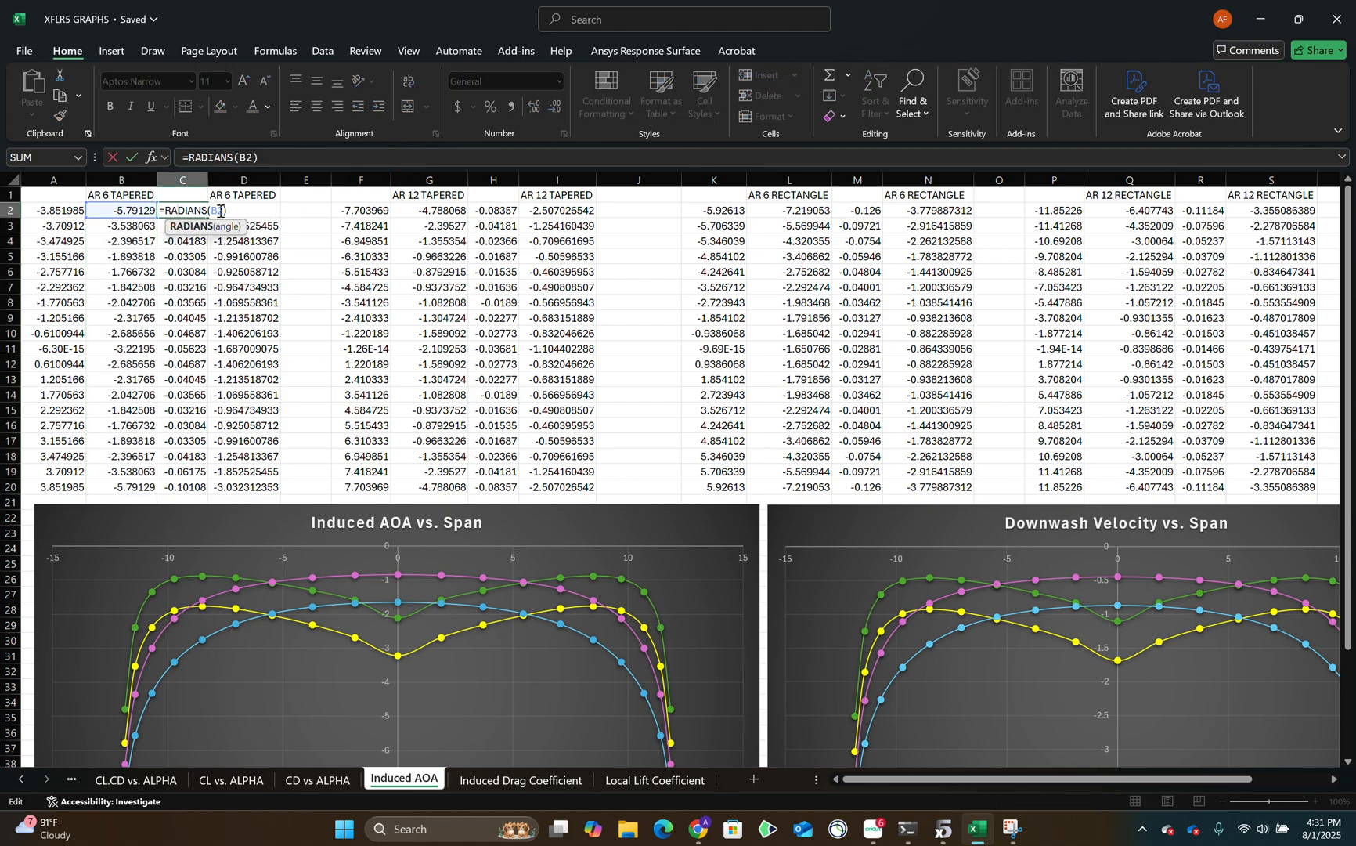
key(Escape)
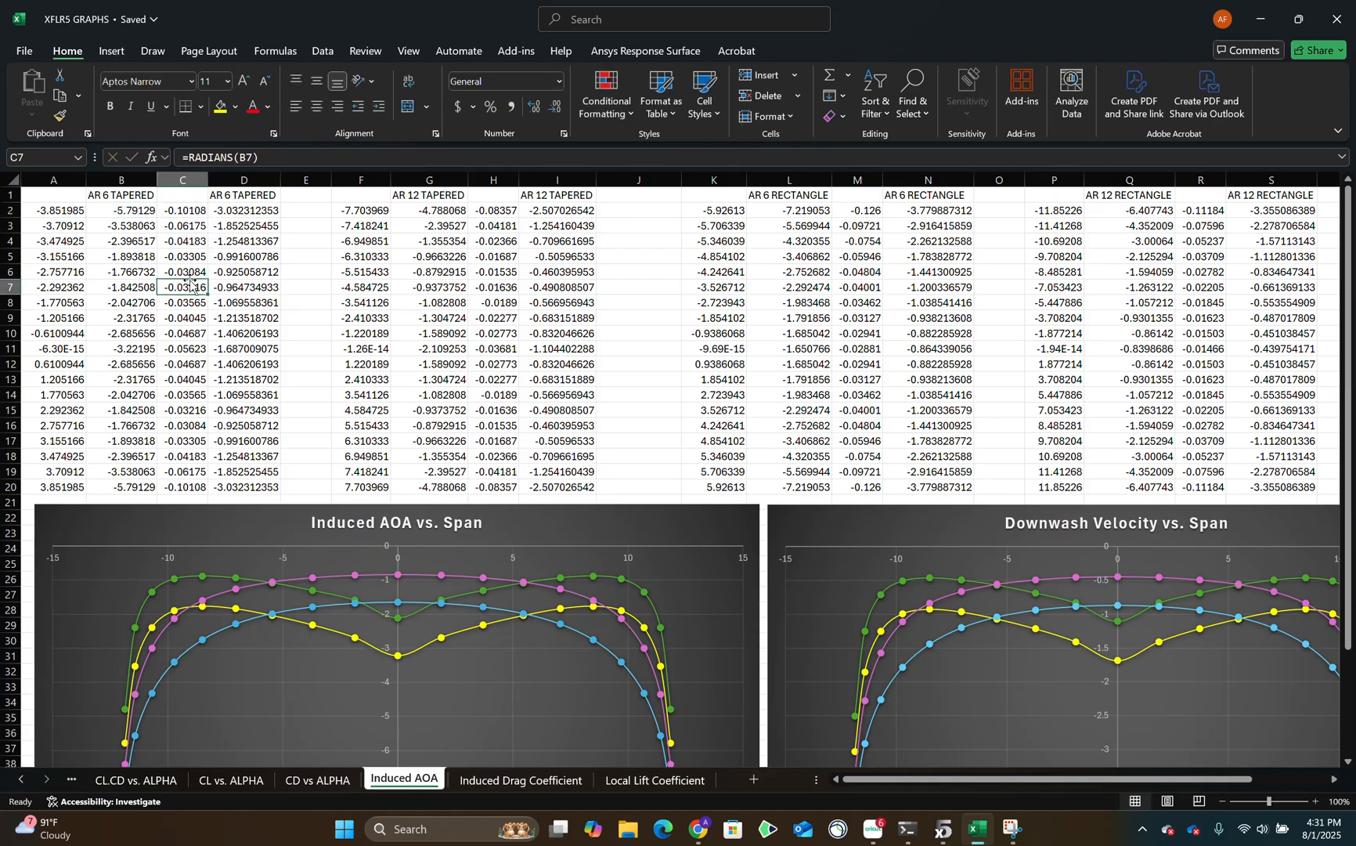
drag(187, 213, 206, 490)
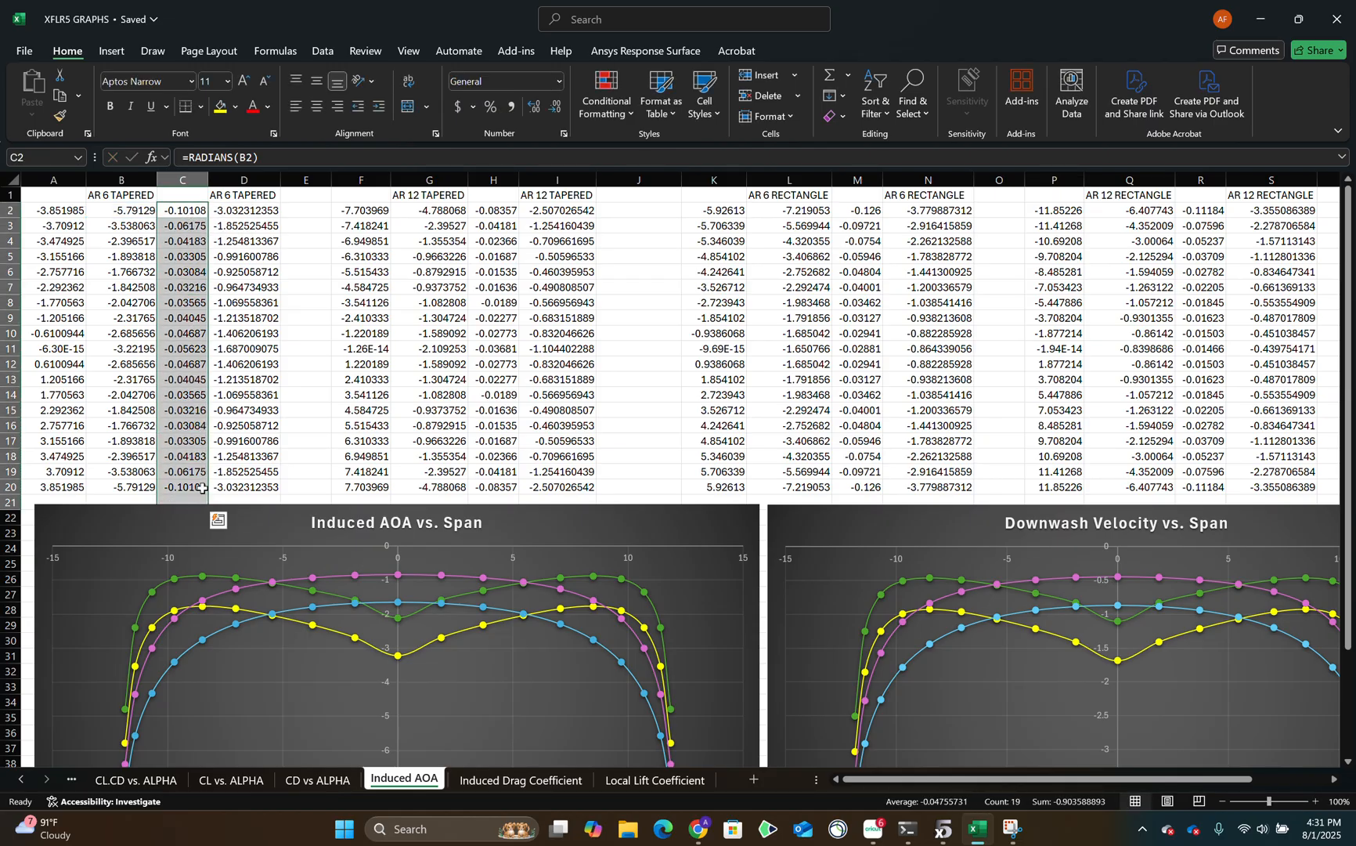
drag(261, 213, 260, 490)
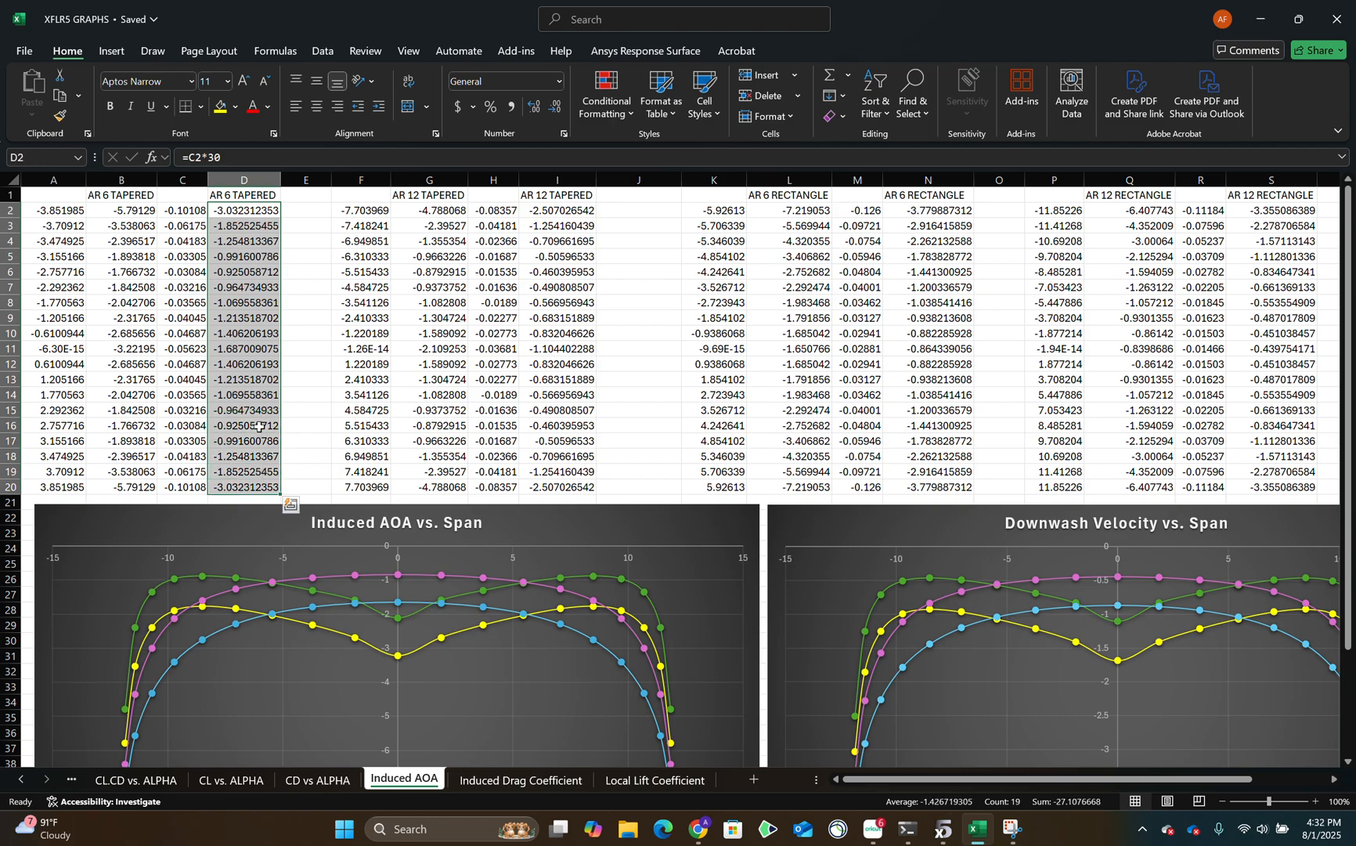
click(190, 213)
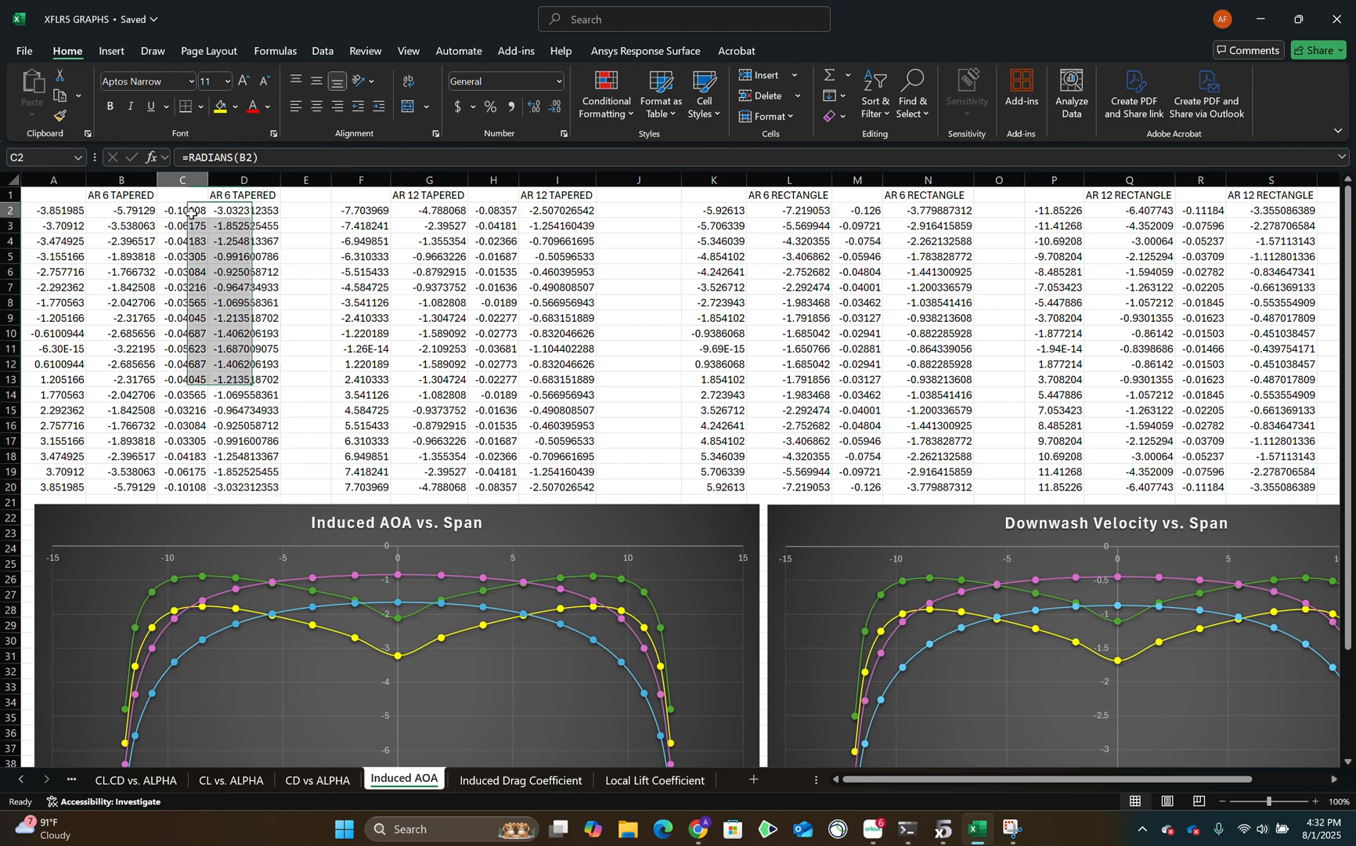
click(265, 214)
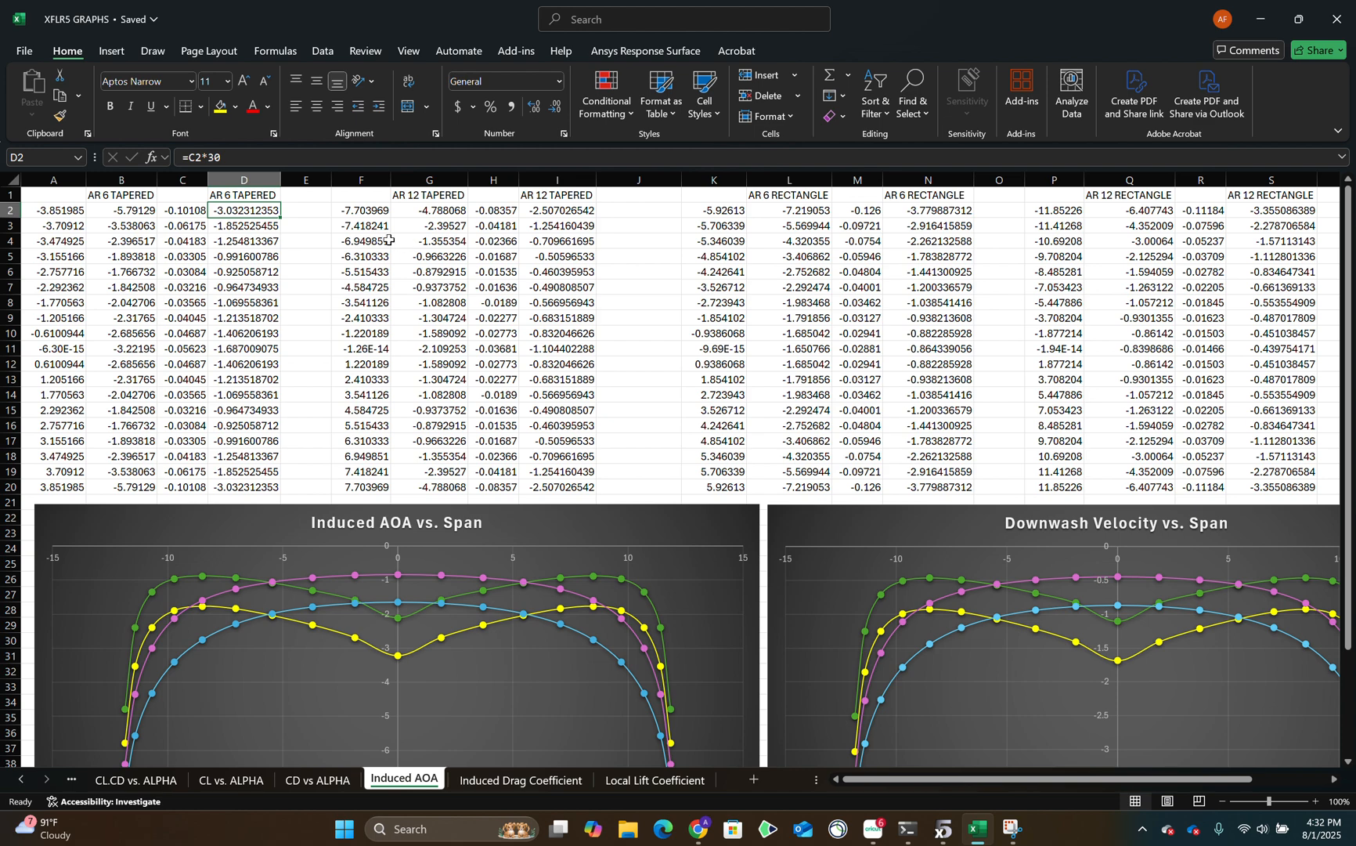
Check the calculated downwash columns against the full Downwash Velocity vs. Span chart on the Induced AOA sheet.
drag(186, 198, 278, 496)
drag(510, 314, 716, 473)
scroll(868, 442, down, 3)
drag(860, 780, 940, 774)
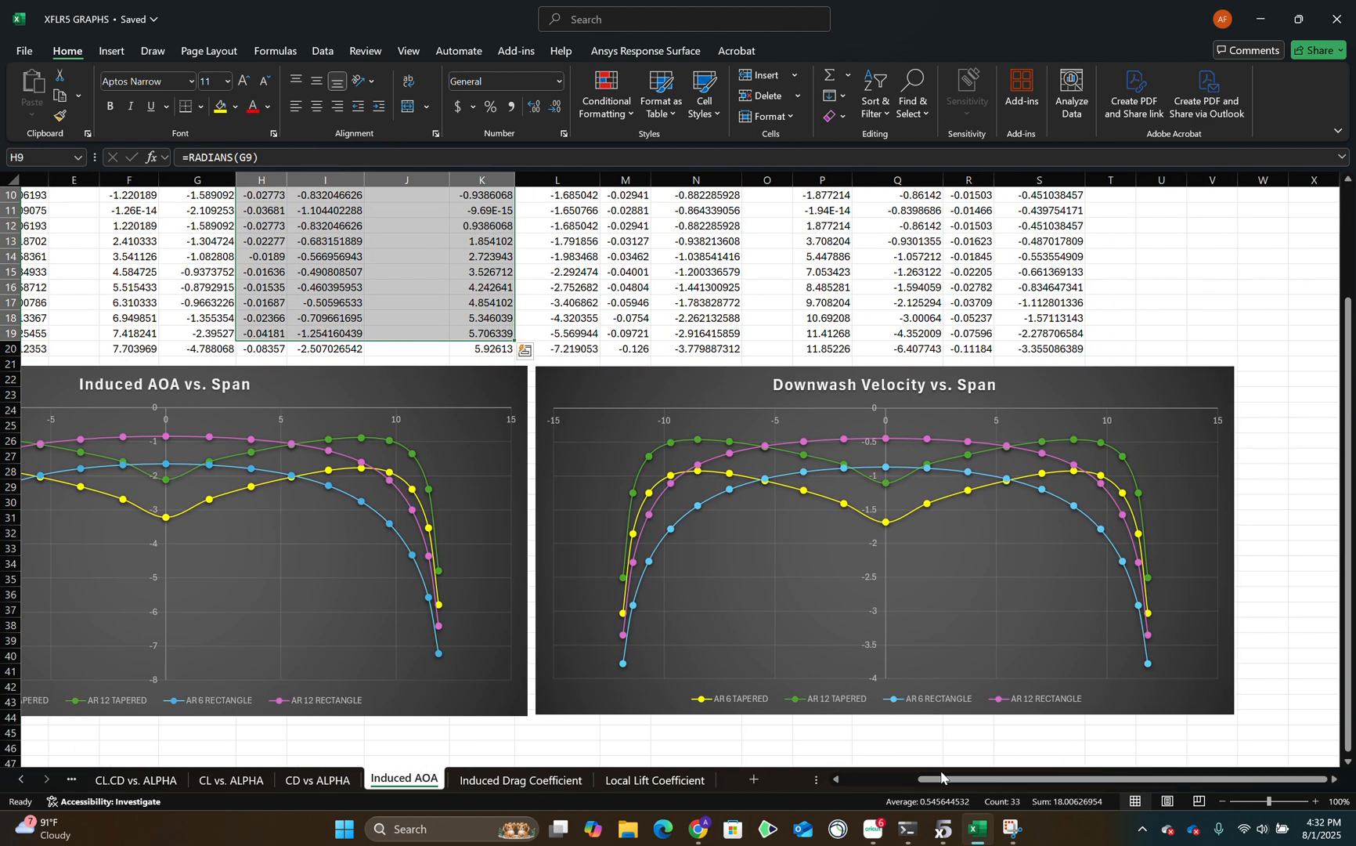
Switch to the XFLR5 Project report in Google Docs and review its downwash, local induced drag and local lift charts.
click(698, 829)
click(373, 8)
scroll(759, 415, down, 20)
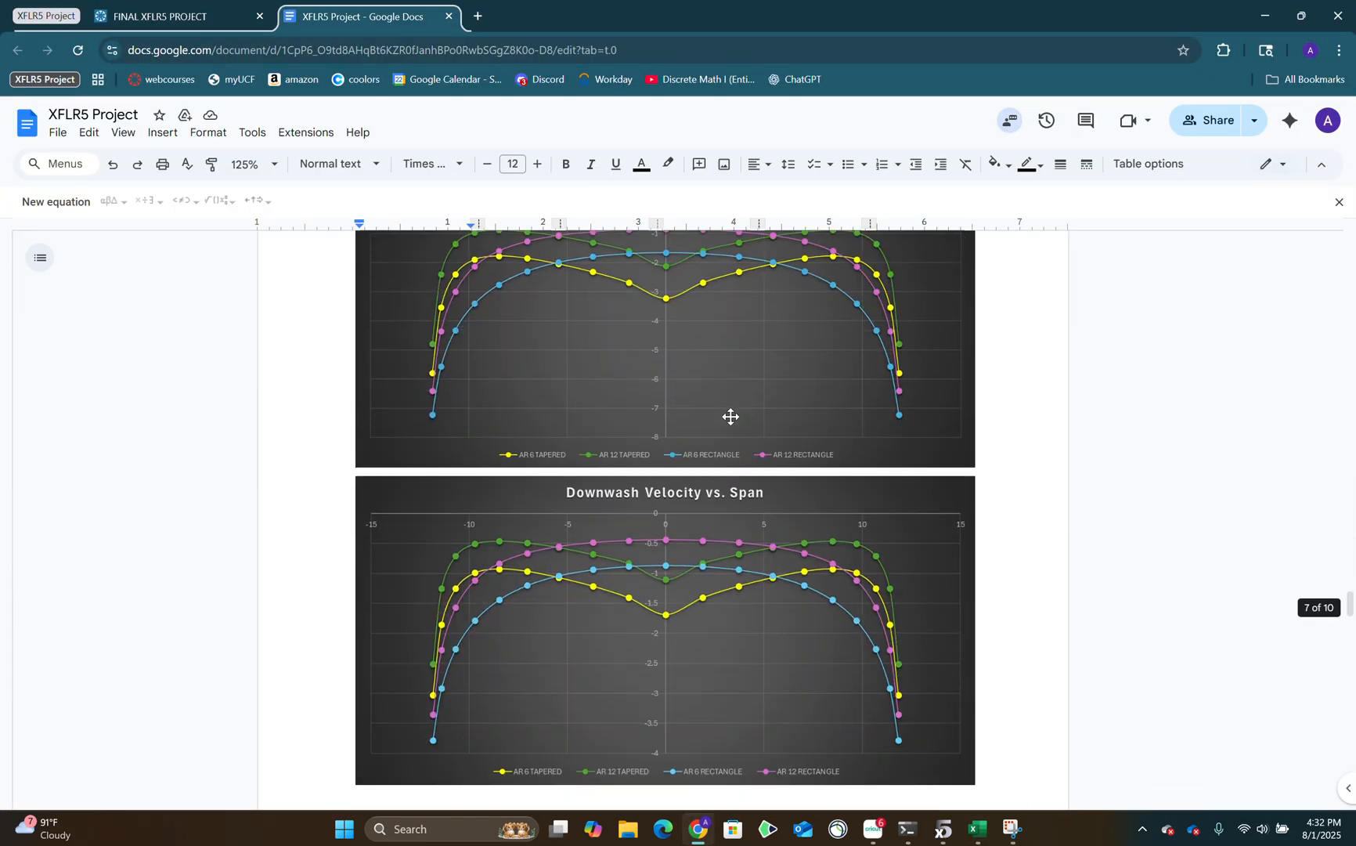
scroll(712, 333, down, 10)
scroll(699, 363, up, 4)
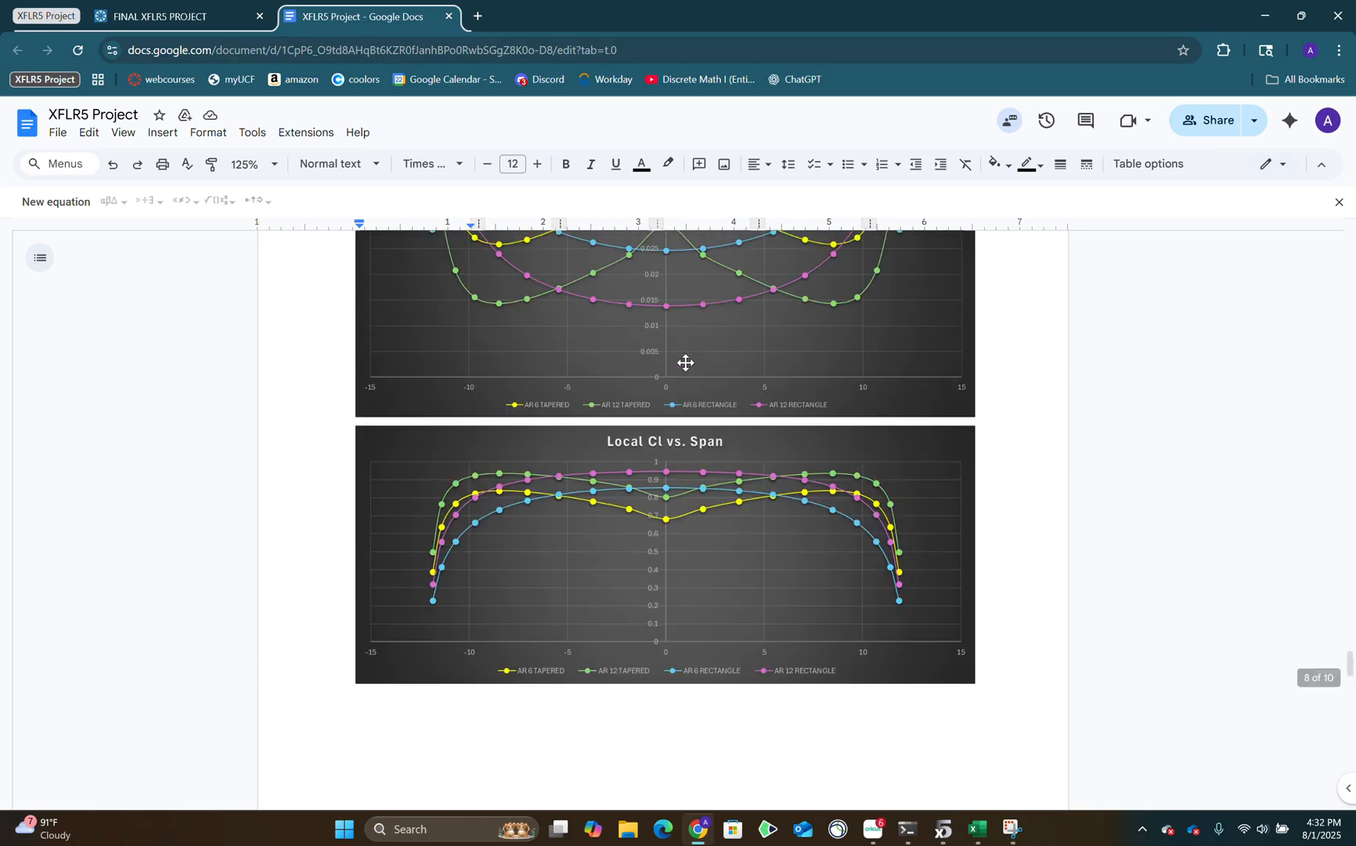
click(464, 279)
scroll(463, 313, up, 3)
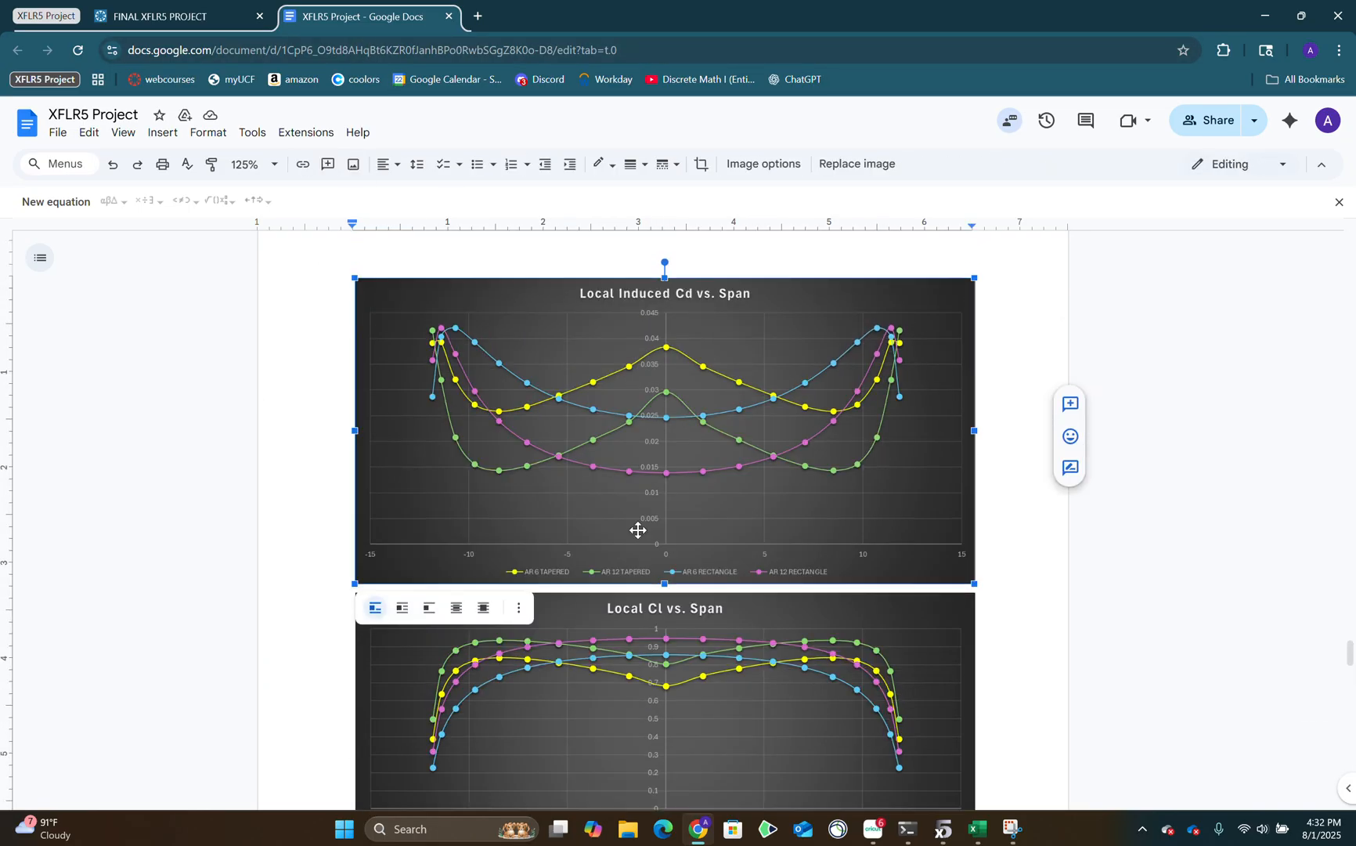
Revisit the XFLR5 graph and Excel charts, and bring up the FINAL XFLR5 PROJECT assignment instructions in Chrome.
click(942, 835)
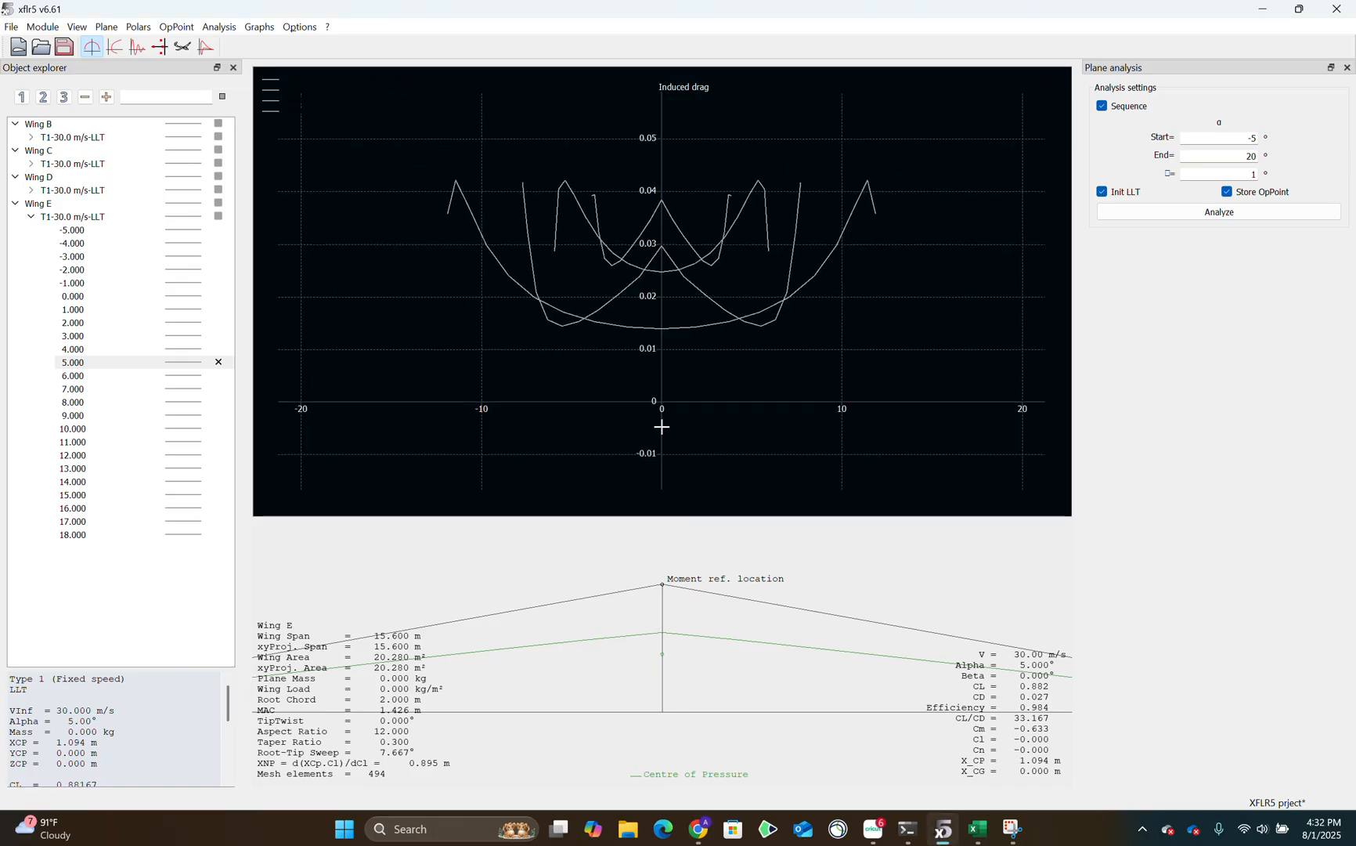
click(978, 828)
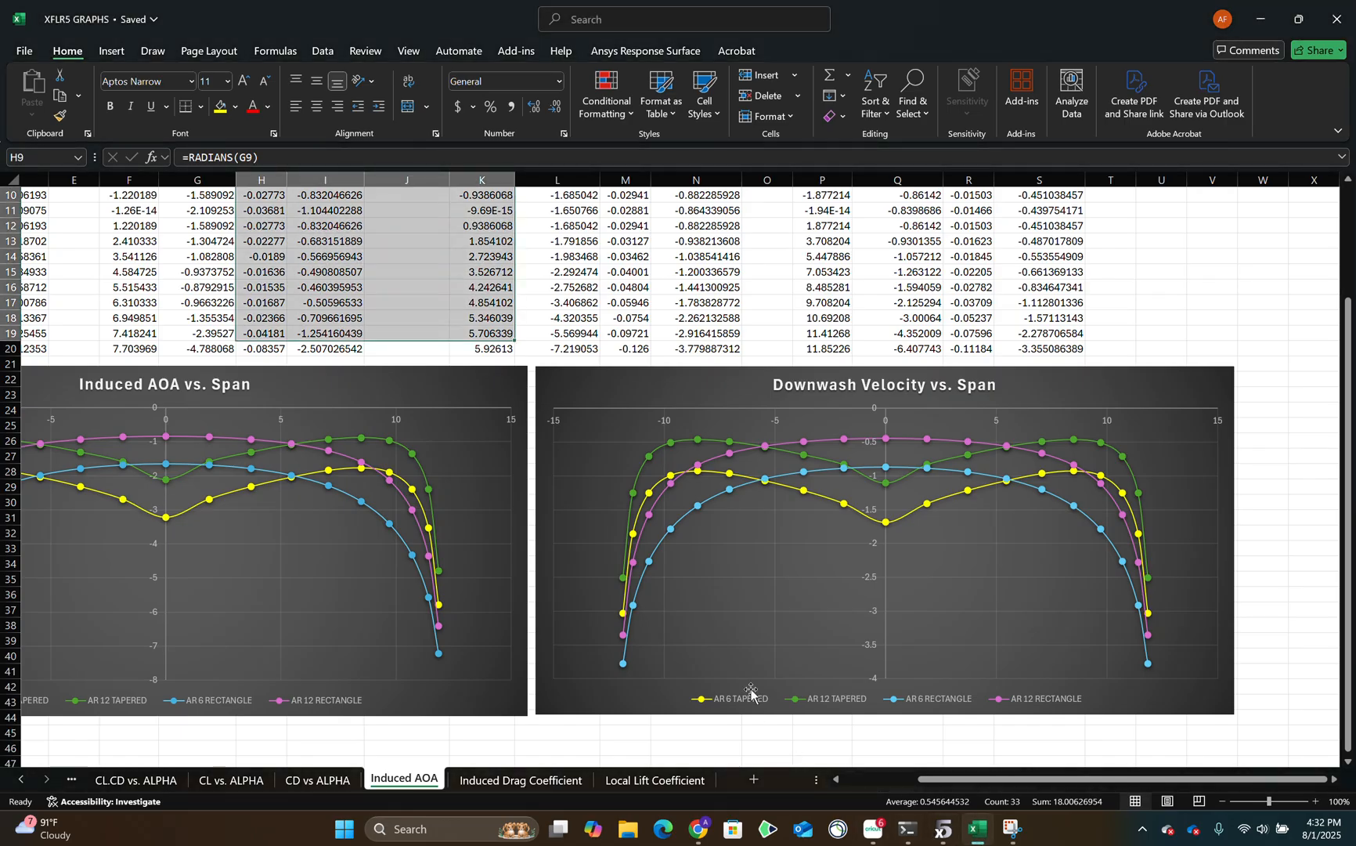
click(695, 827)
click(180, 16)
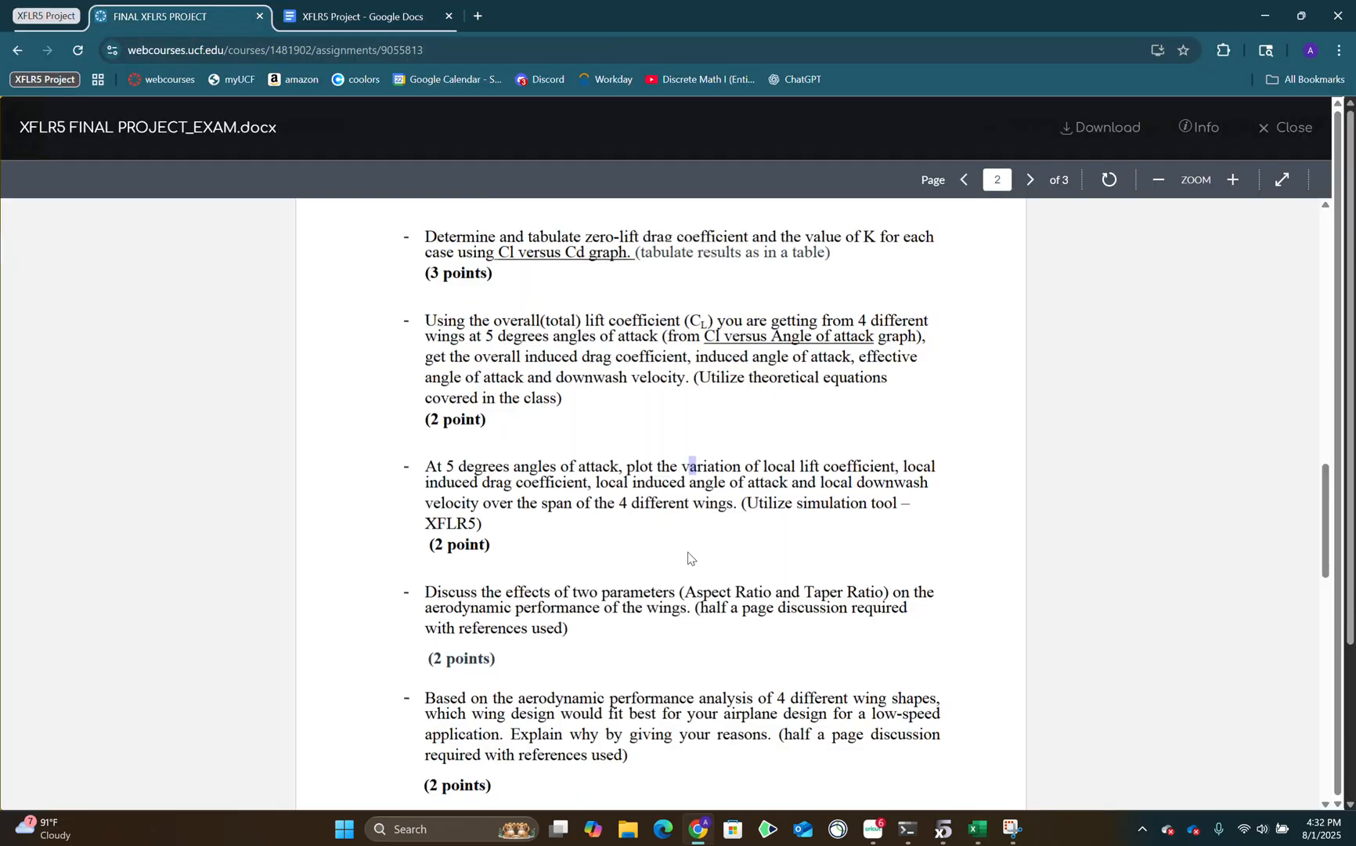
Read the assignment's two discussion requirements on aspect and taper ratio effects and on the best low-speed wing design.
scroll(672, 517, down, 5)
scroll(672, 517, up, 3)
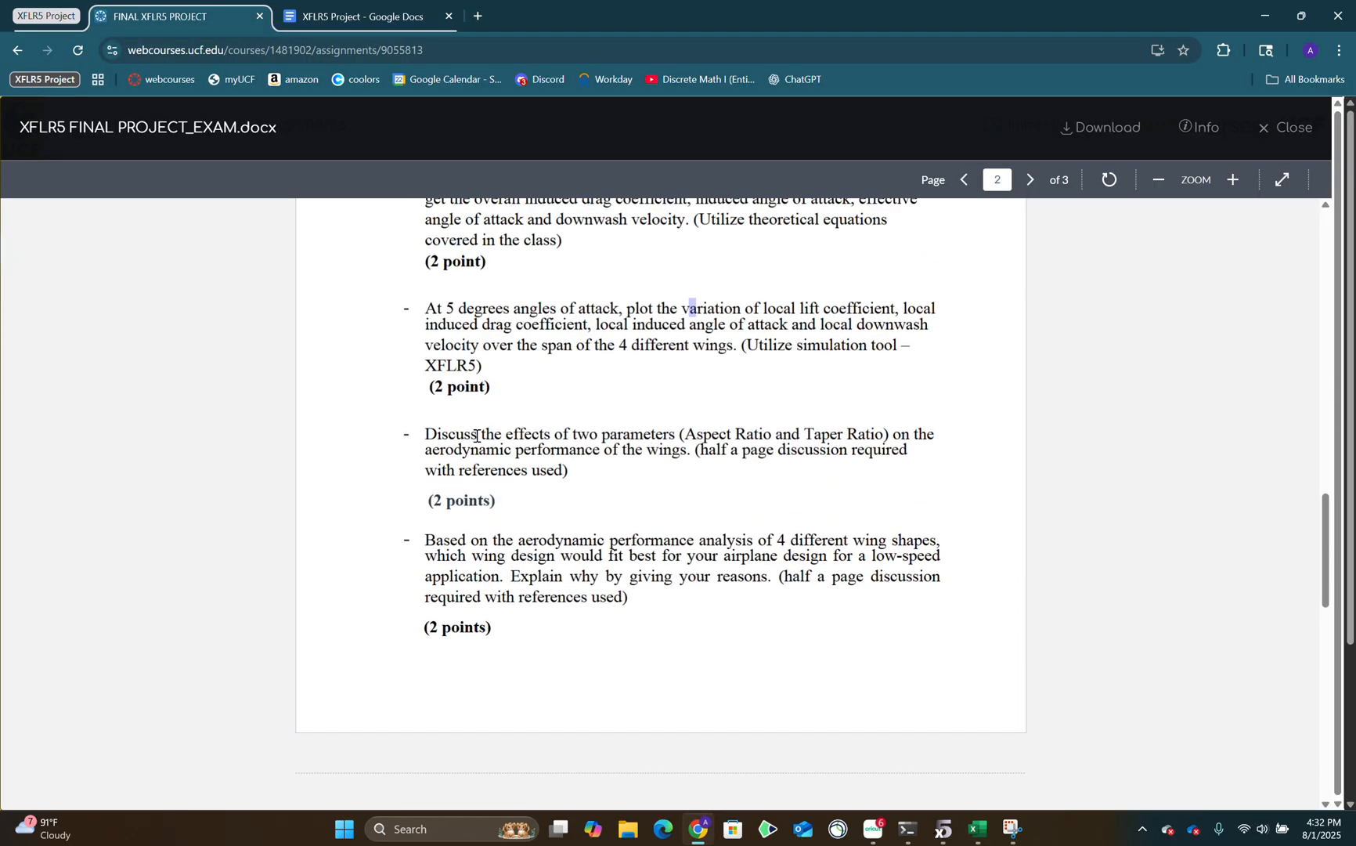
drag(447, 436, 907, 448)
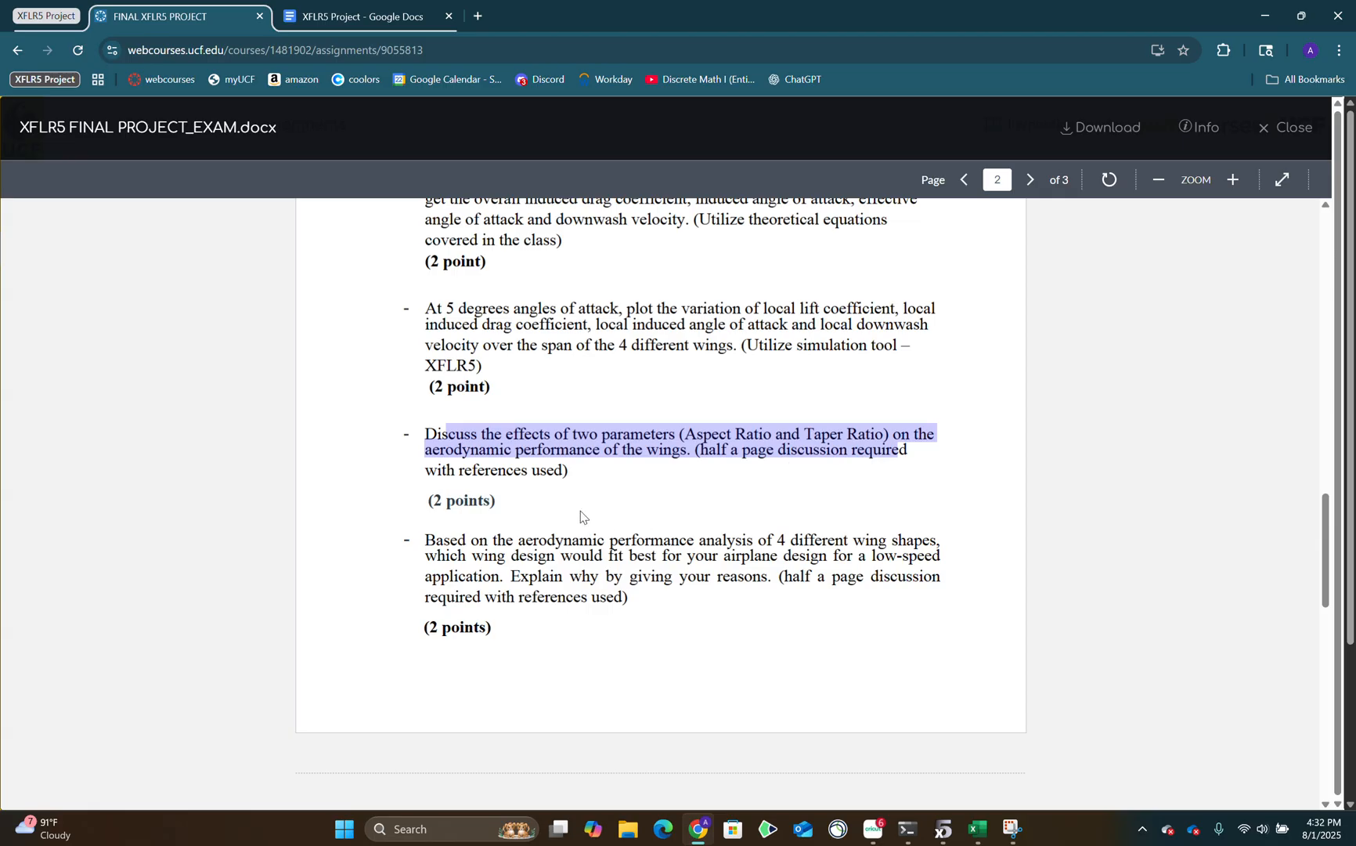
drag(505, 540, 576, 533)
drag(801, 572, 811, 580)
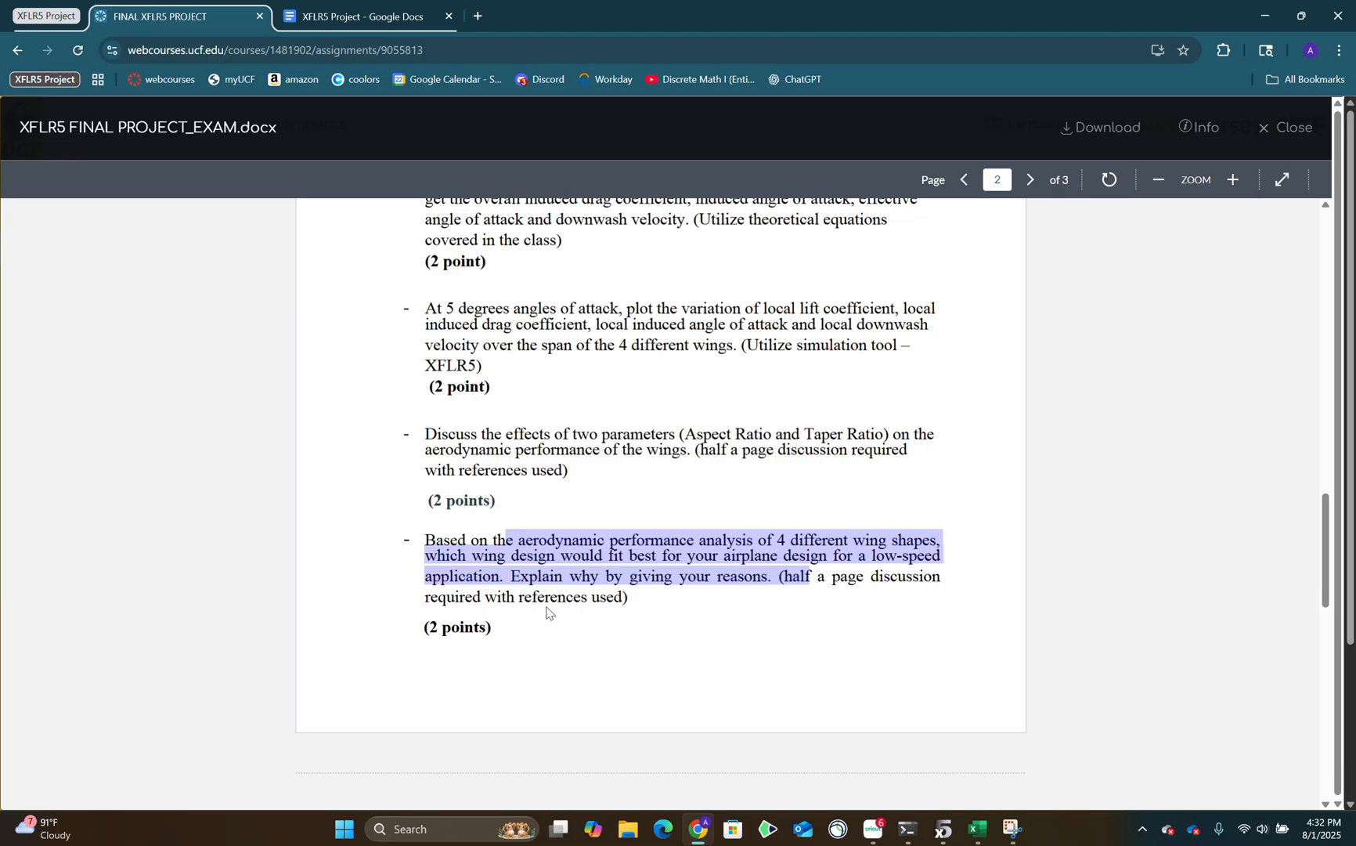
click(837, 584)
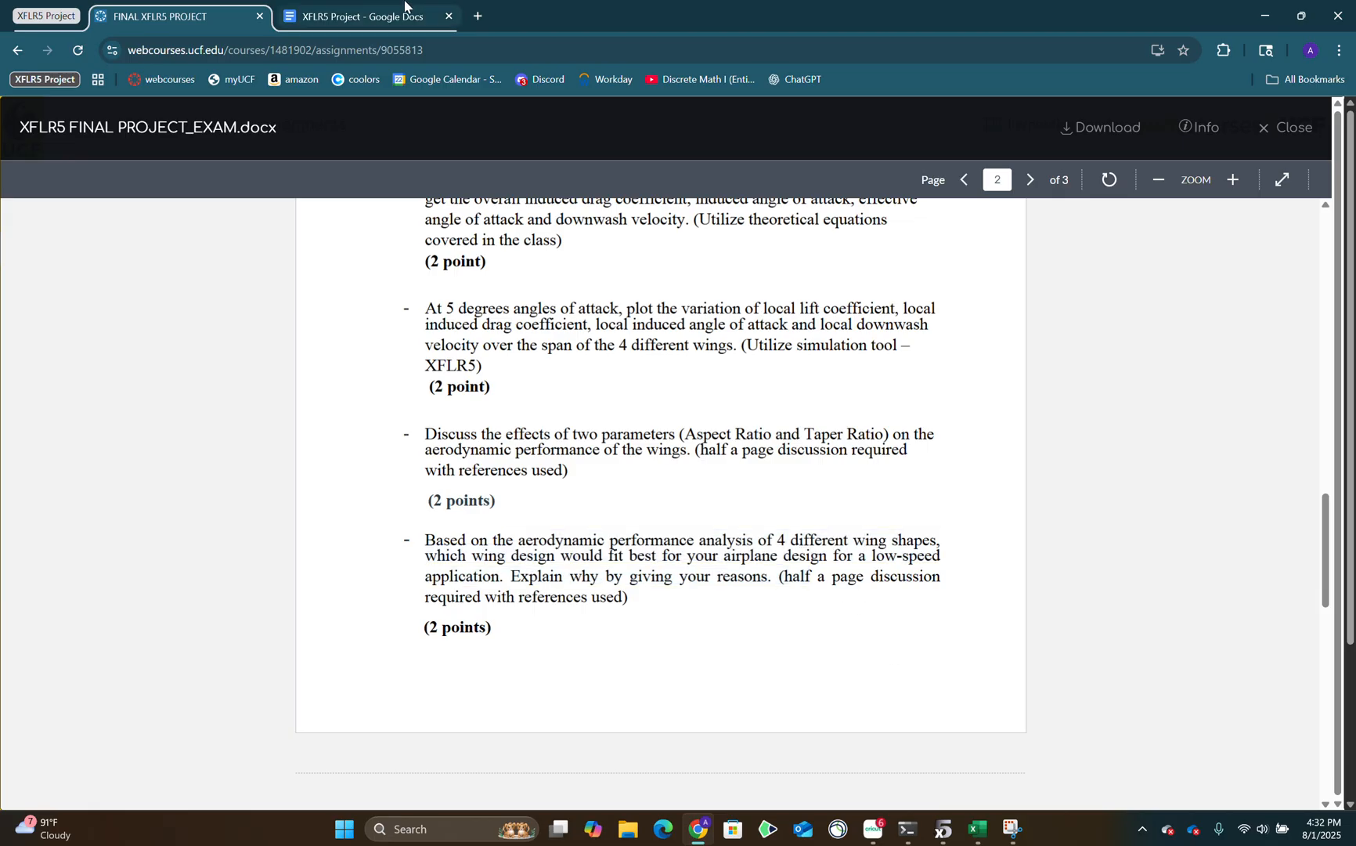
Switch to the XFLR5 Project report and review its aspect and taper ratio discussion, best wing design section, references and local lift chart.
click(405, 6)
scroll(779, 484, down, 10)
scroll(775, 462, down, 15)
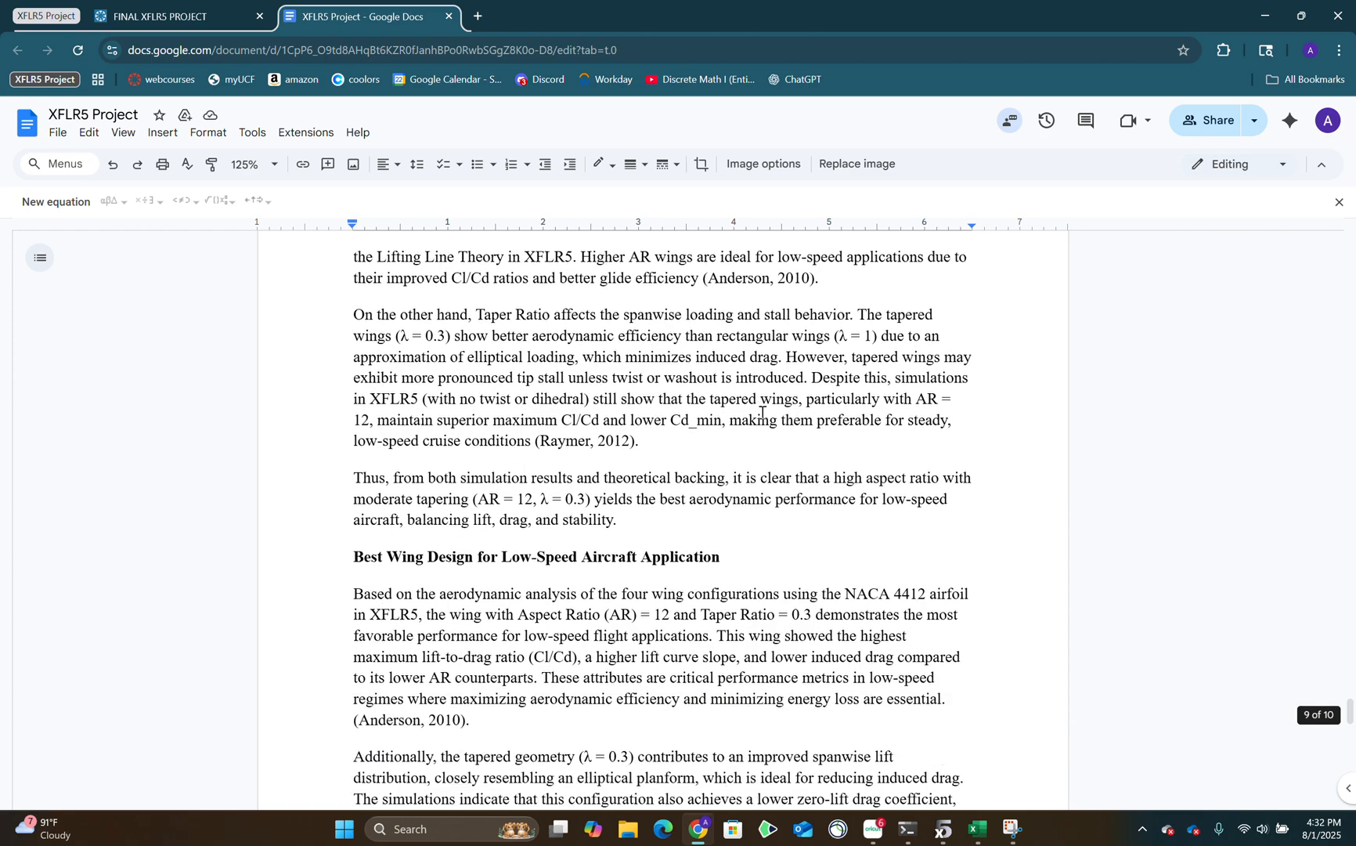
scroll(757, 425, down, 10)
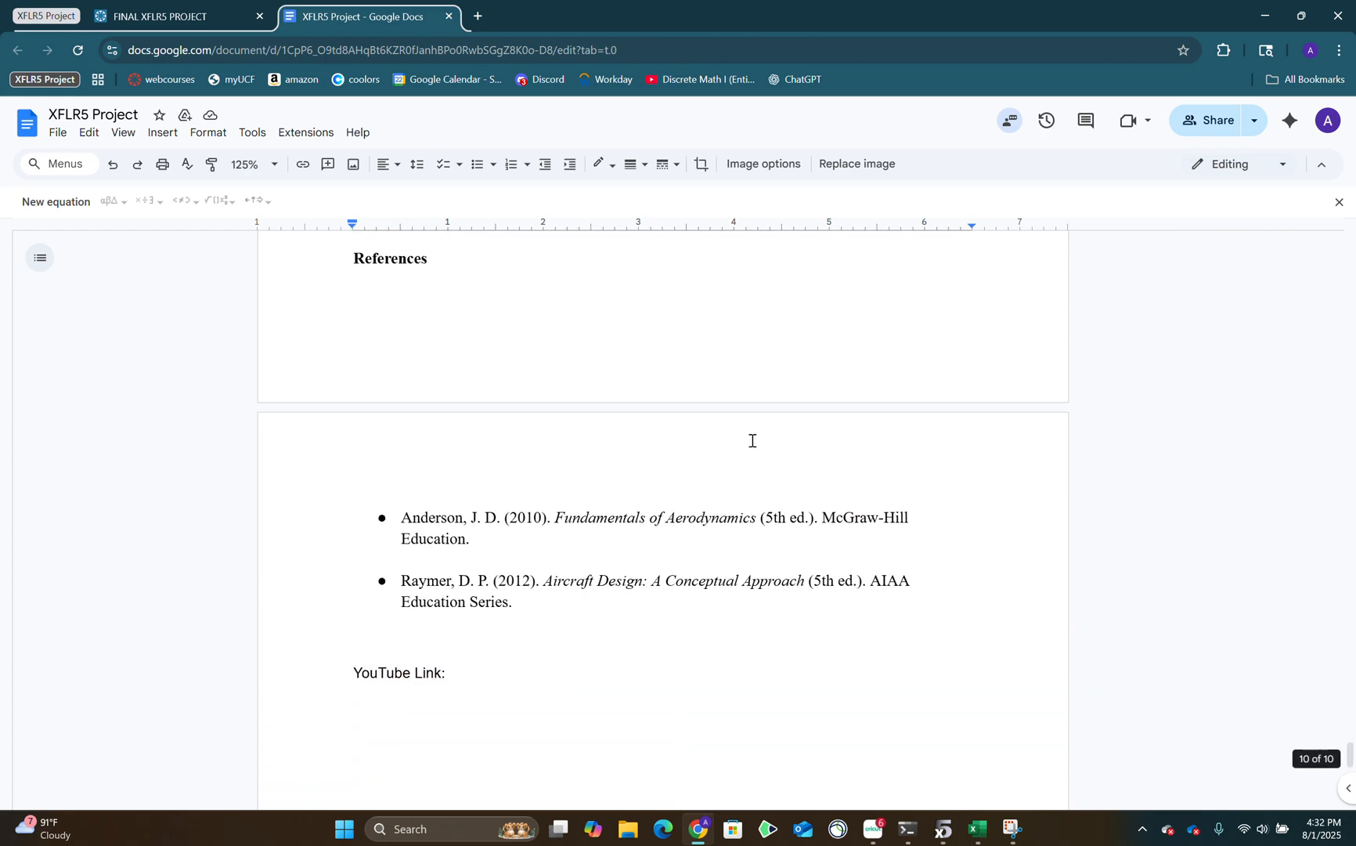
scroll(744, 435, up, 10)
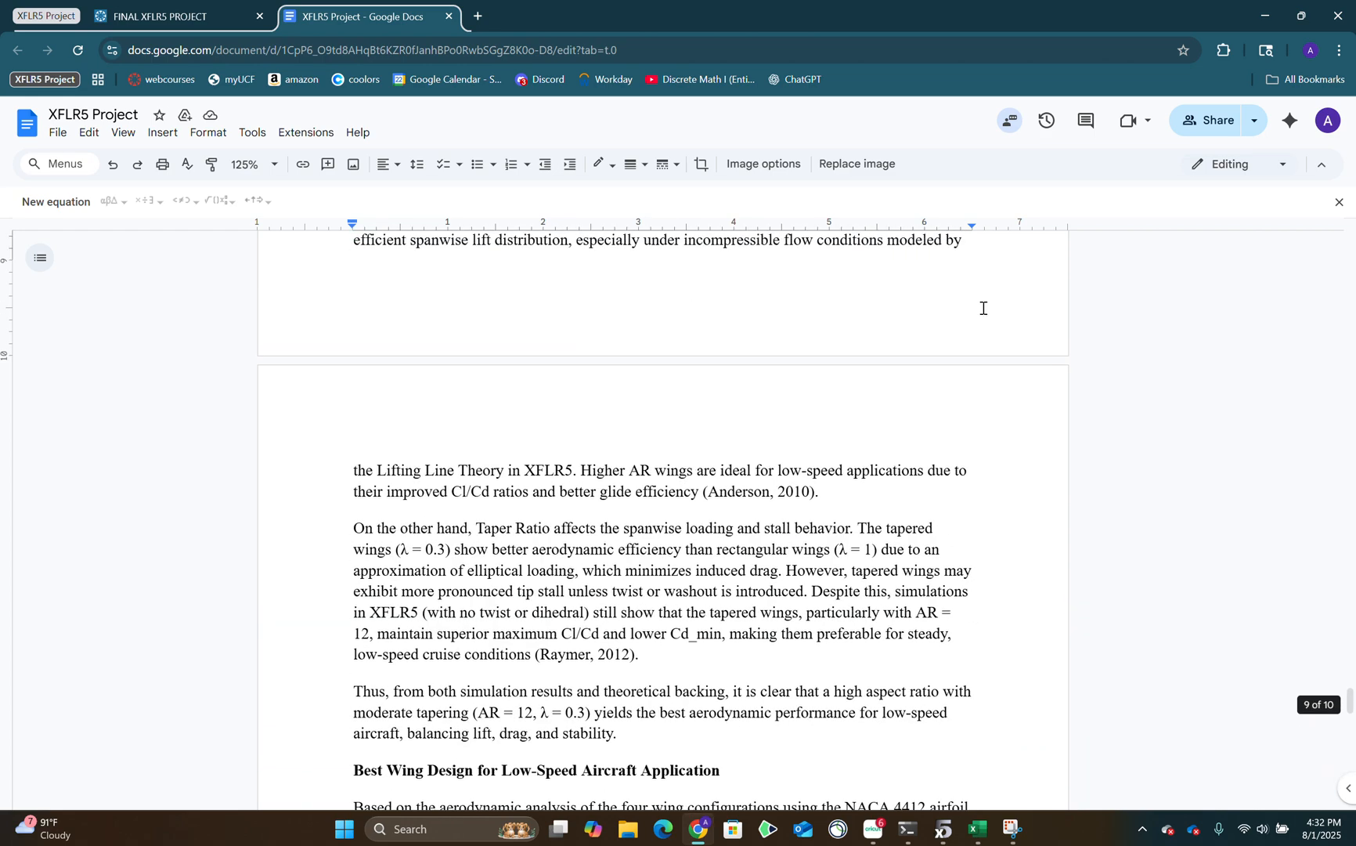
scroll(829, 469, up, 10)
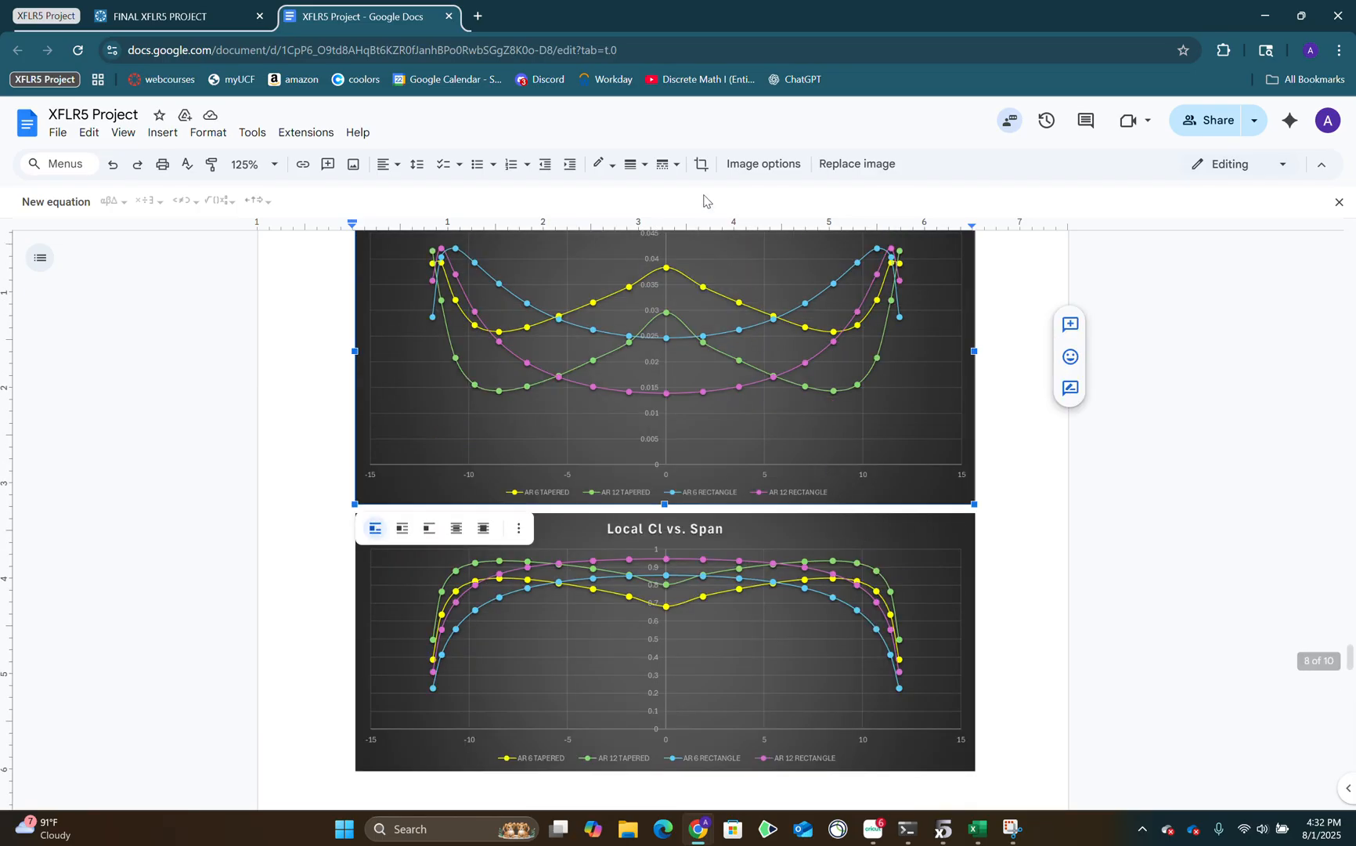